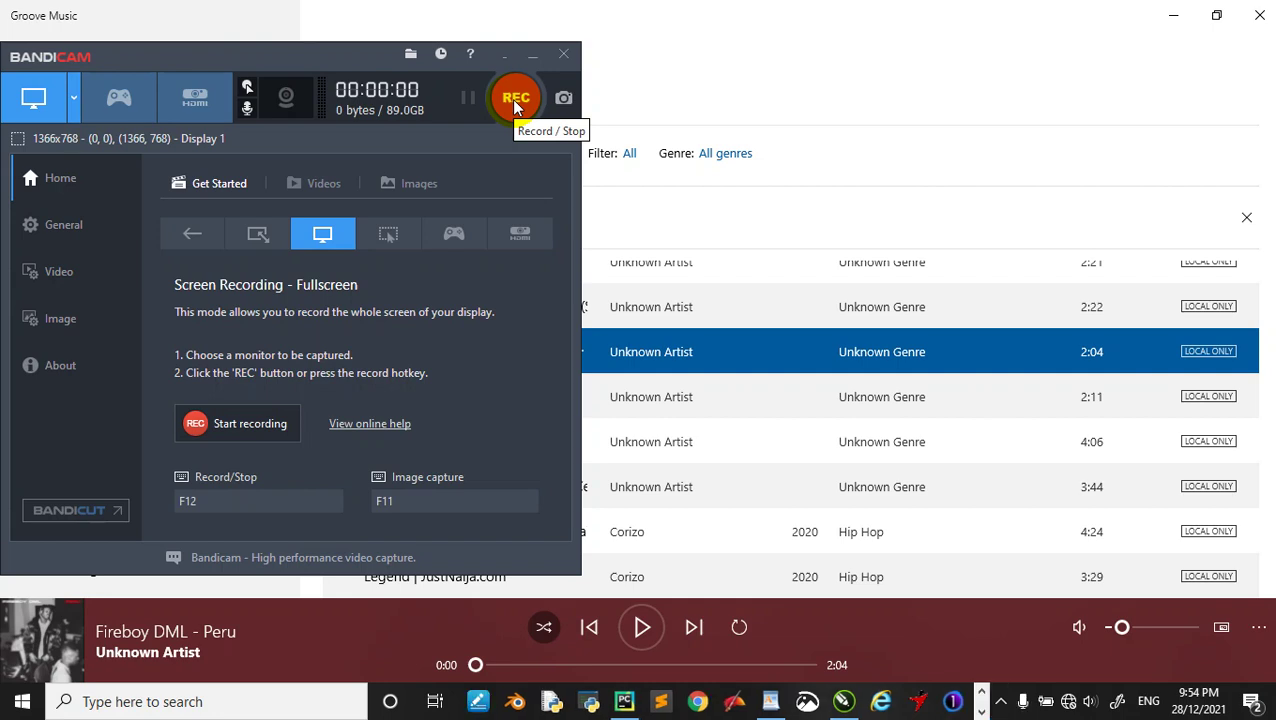
Start the Bandicam recording, restart the song, and minimize Bandicam and Groove Music to reveal Photoshop.
key(XF86AudioPlay)
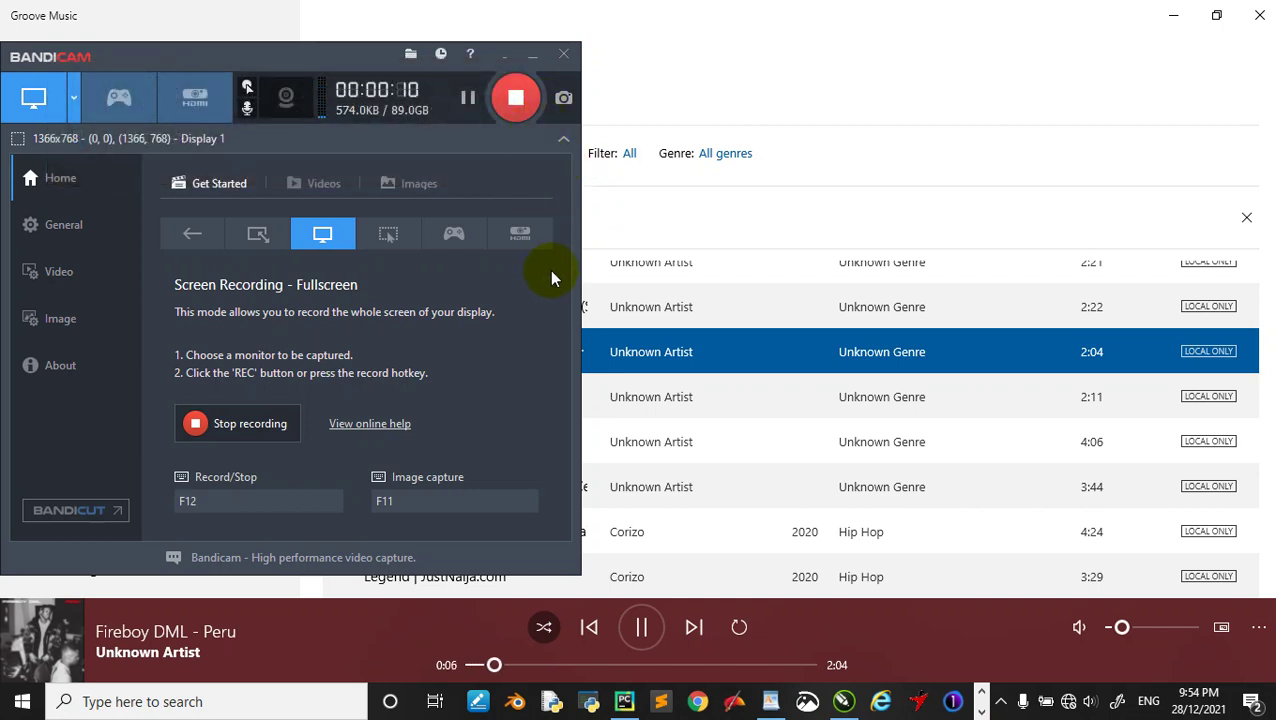
key(XF86AudioPrev)
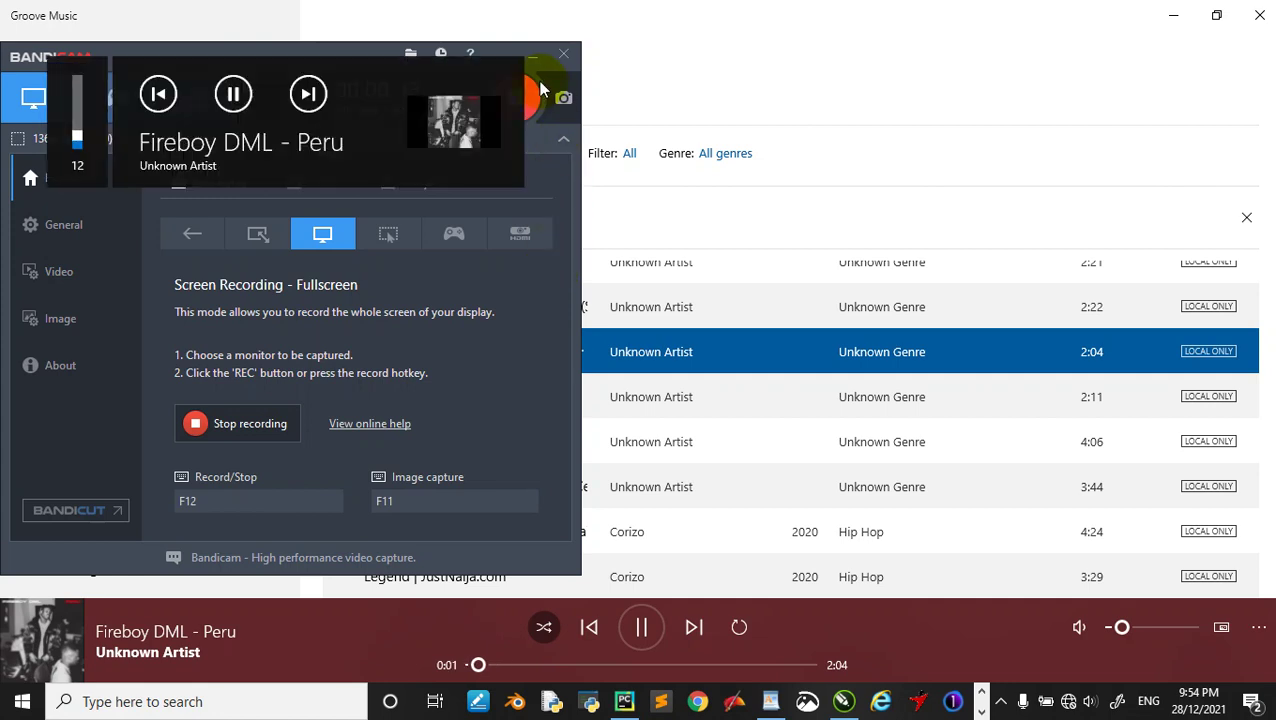
click(533, 55)
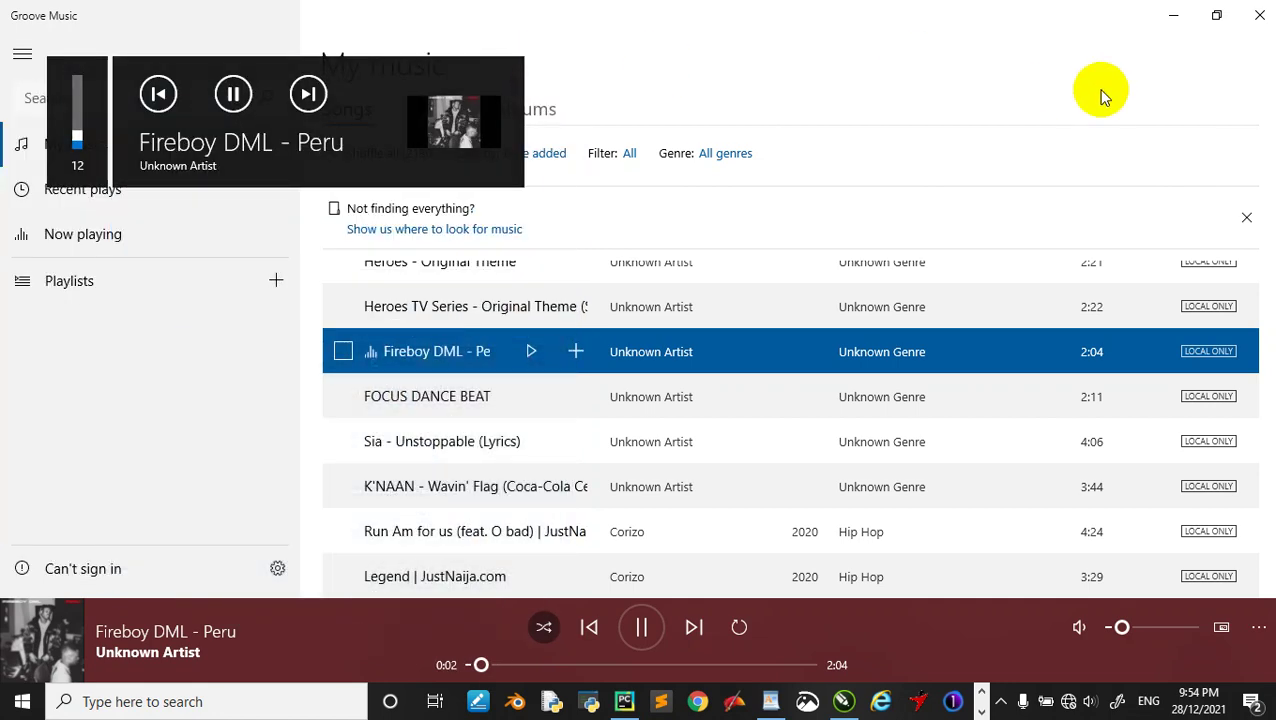
click(1176, 12)
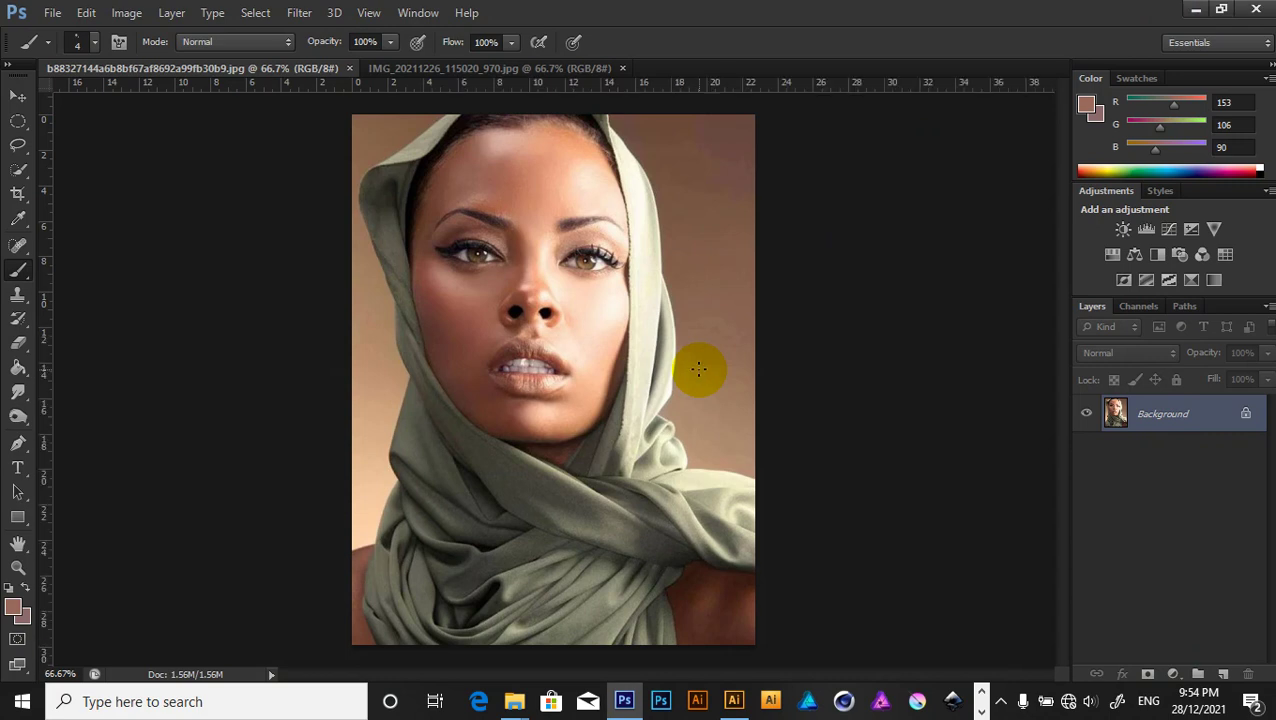
Raise the music volume and duplicate the portrait layer with Ctrl+J.
key(XF86AudioRaiseVolume)
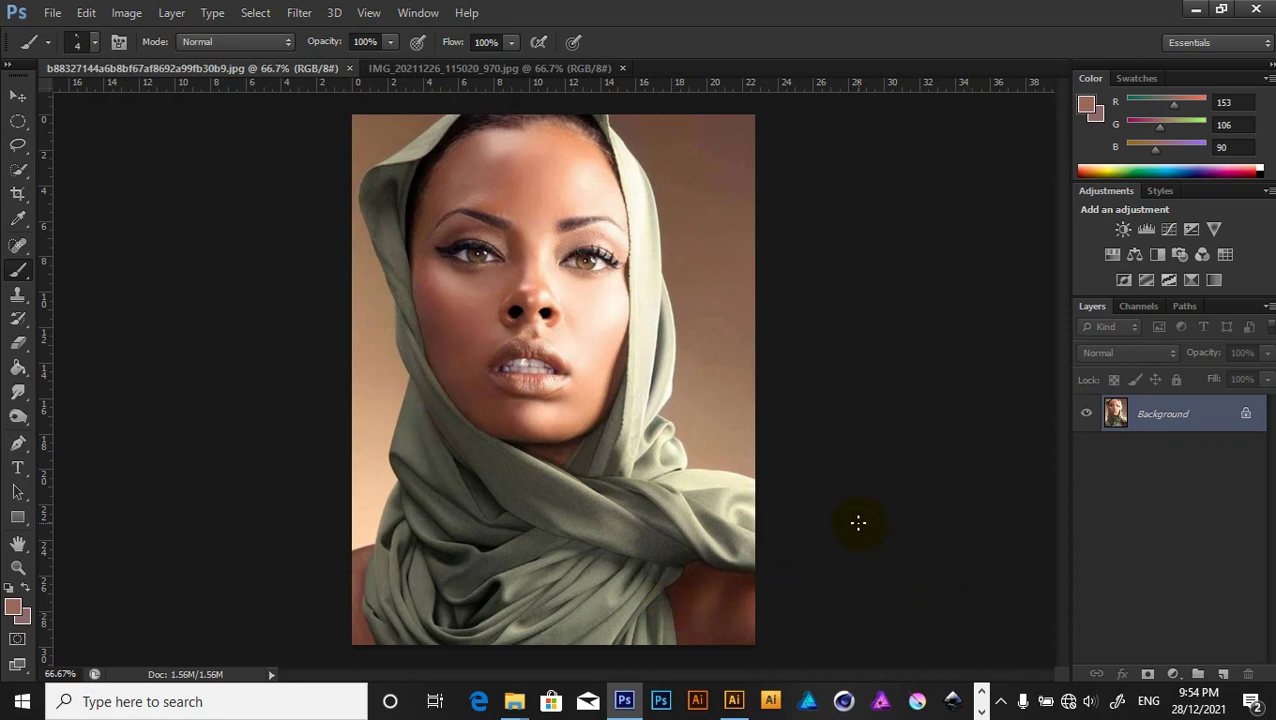
key(ctrl+j)
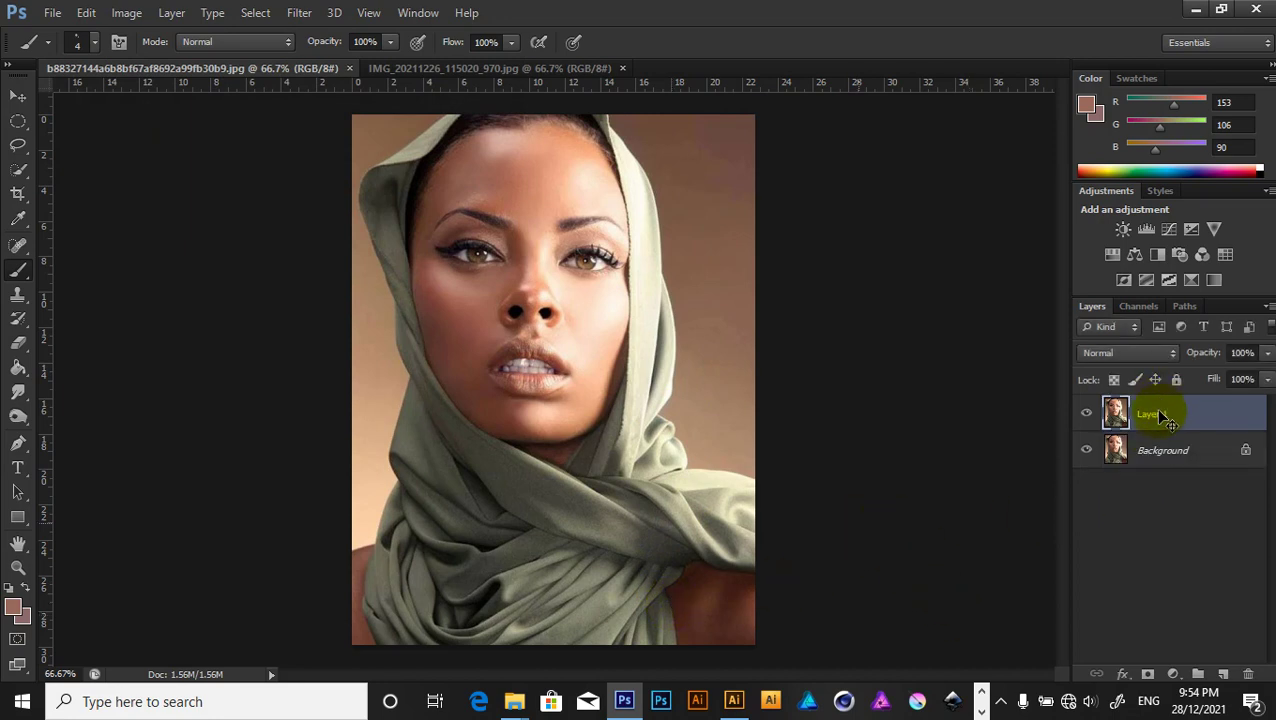
key(ctrl+j)
key(ctrl+j)
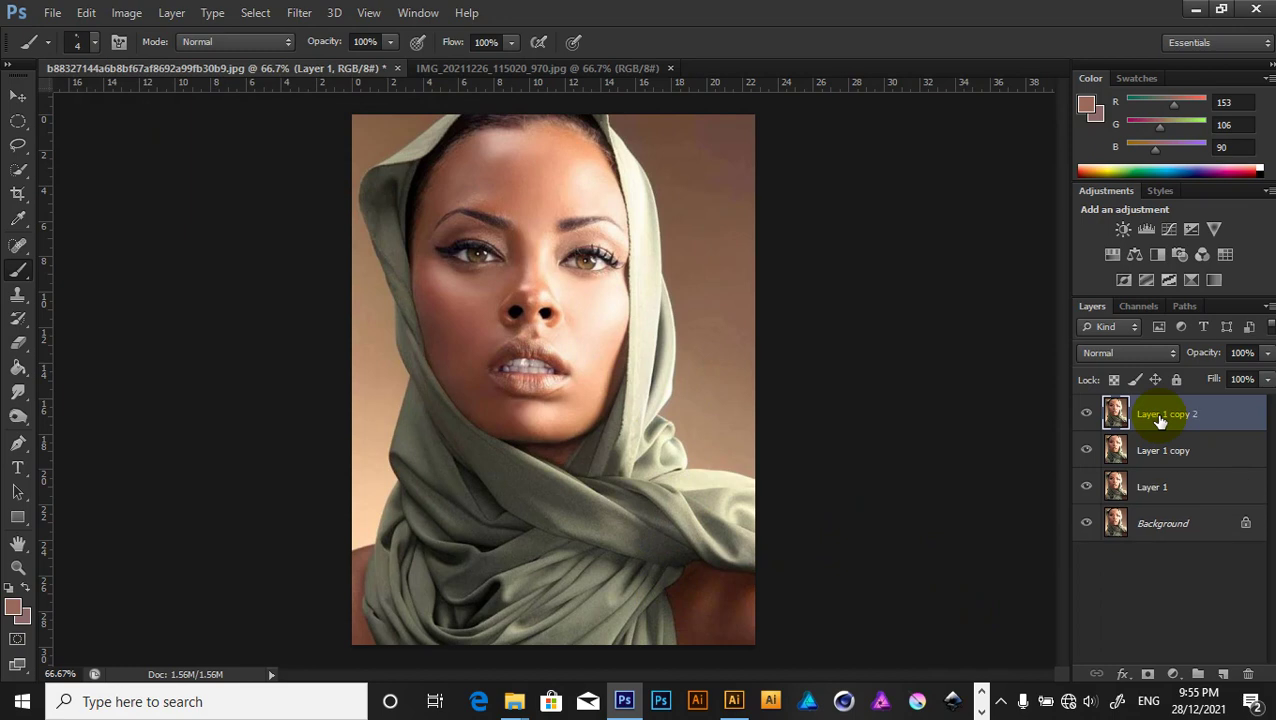
Hide Background, Layer 1 copy and Layer 1 copy 2, leaving only Layer 1 visible.
click(1087, 414)
click(1087, 522)
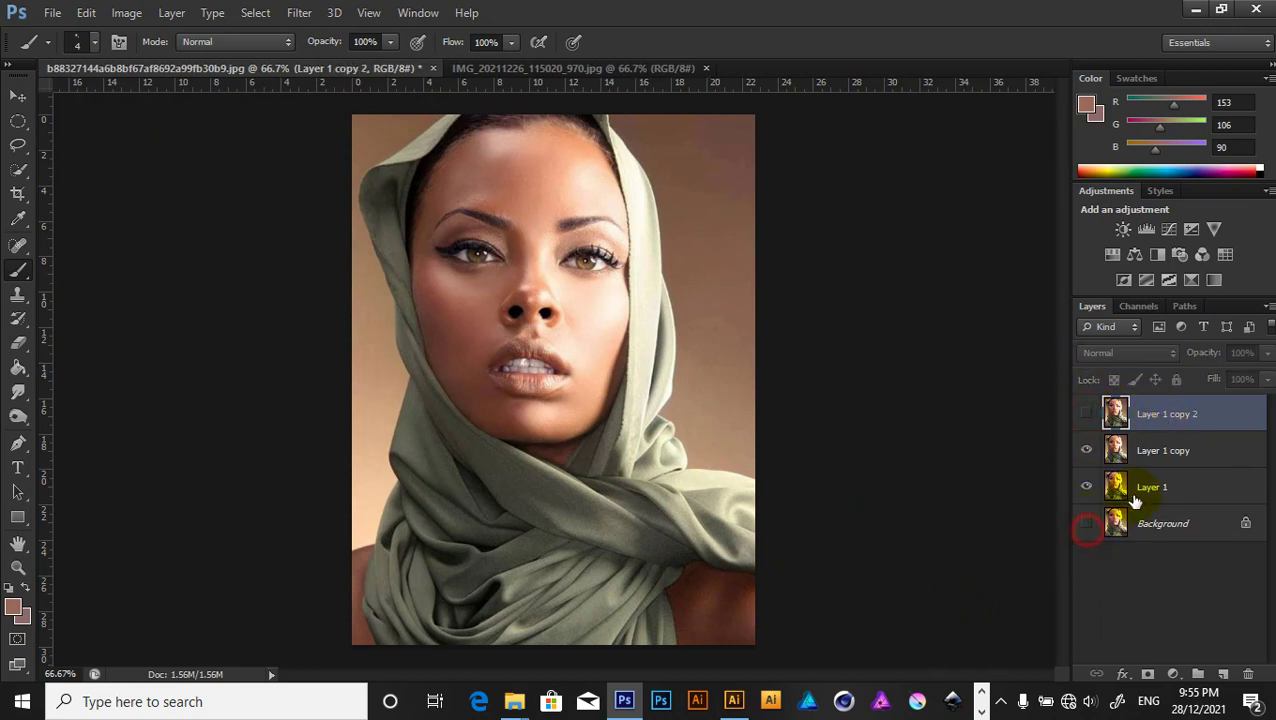
click(1087, 451)
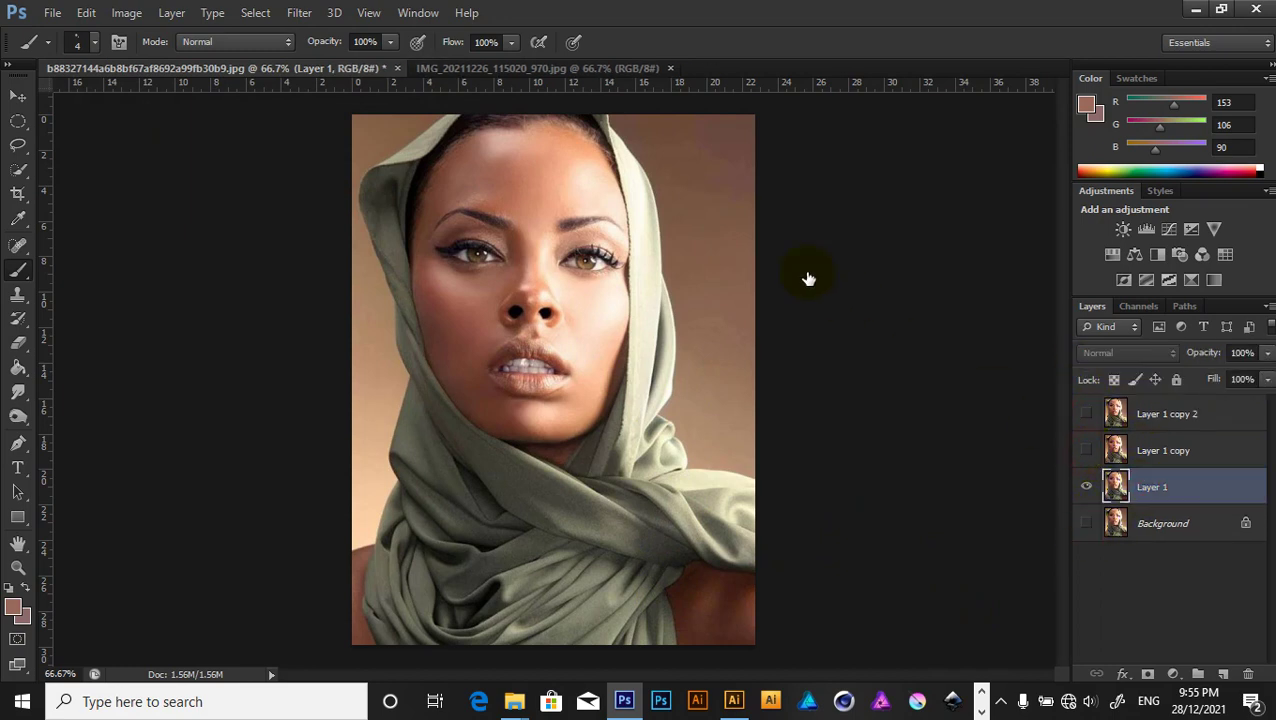
click(138, 15)
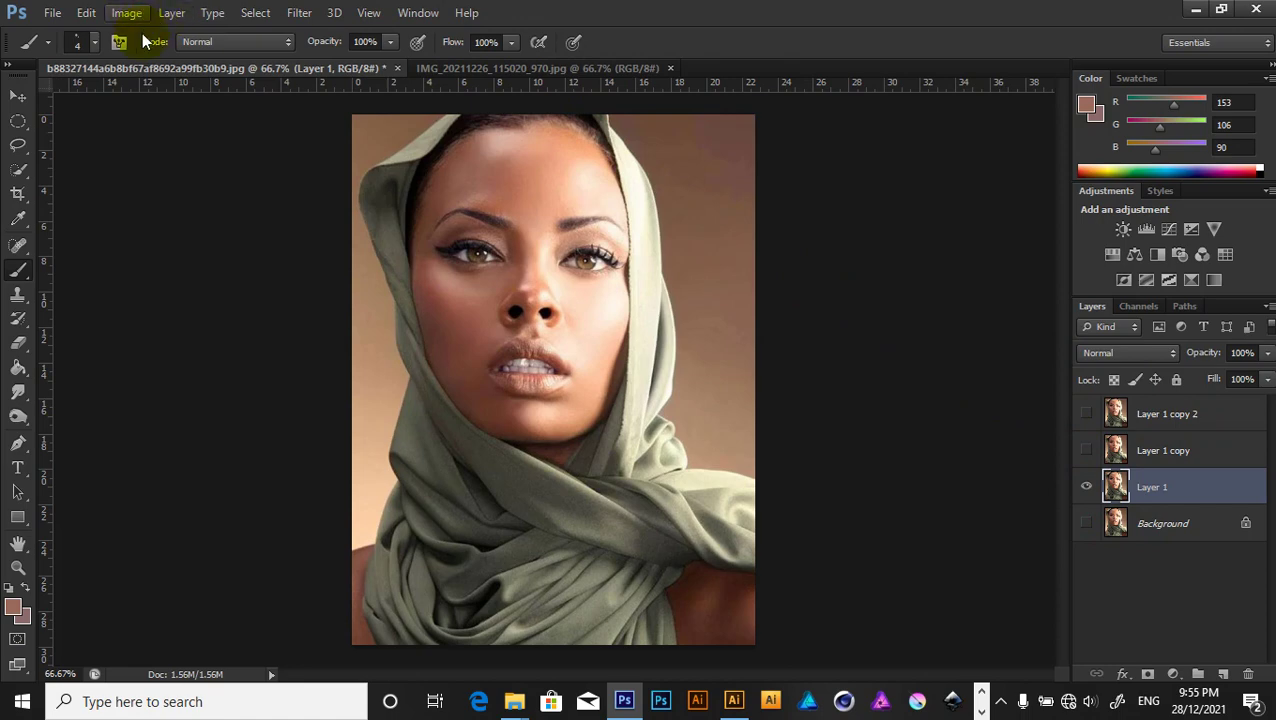
click(127, 13)
mouse_move(154, 60)
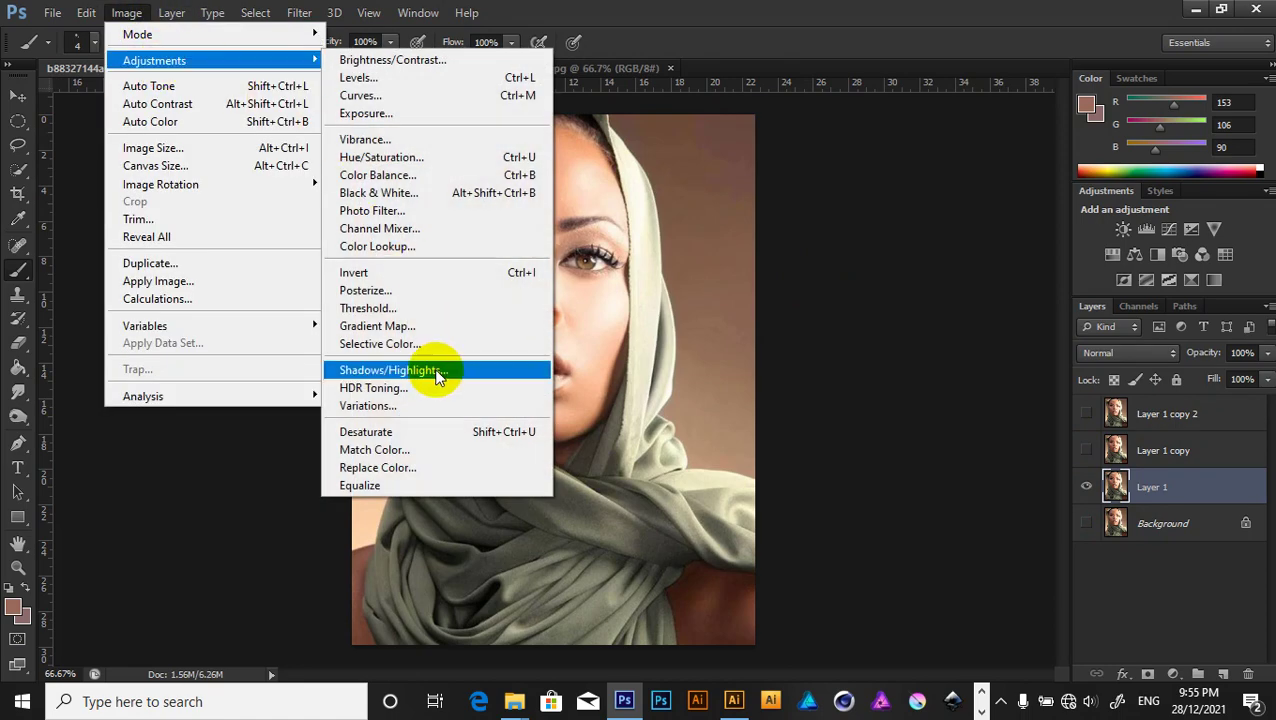
Apply Shadows/Highlights to Layer 1 with Shadows Amount 3% and Highlights Amount 4%.
click(437, 374)
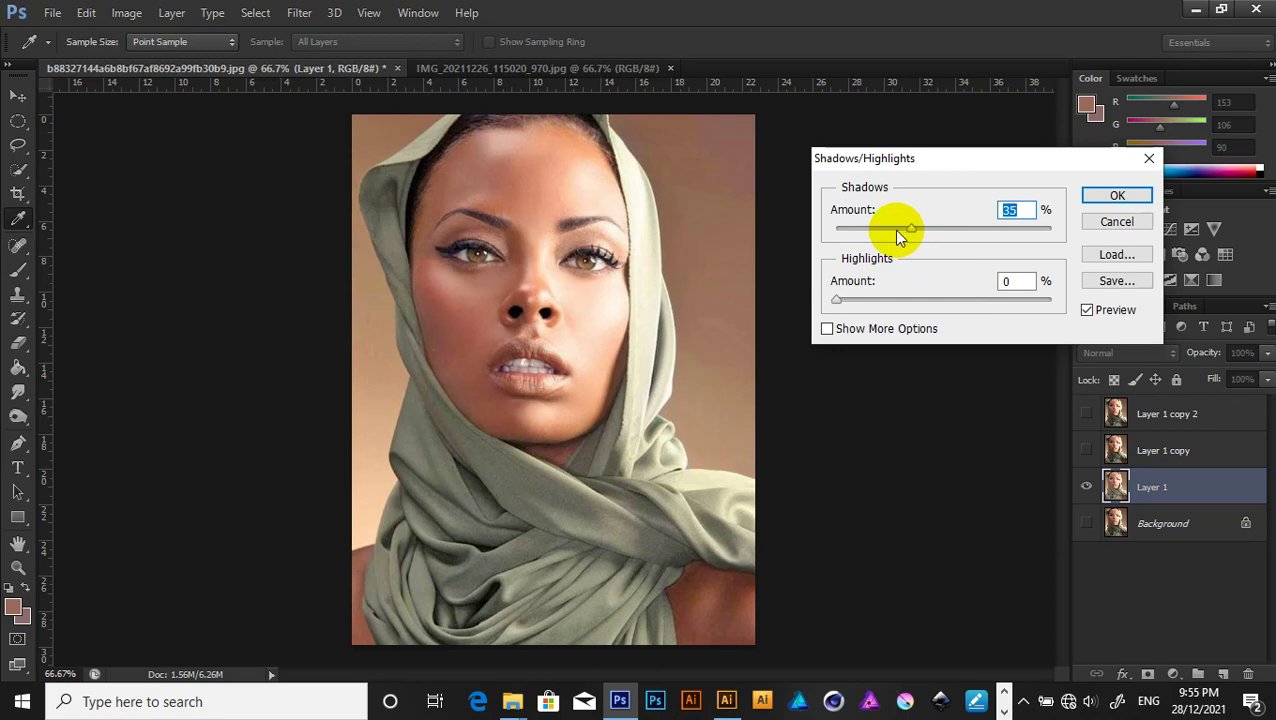
drag(902, 232, 842, 229)
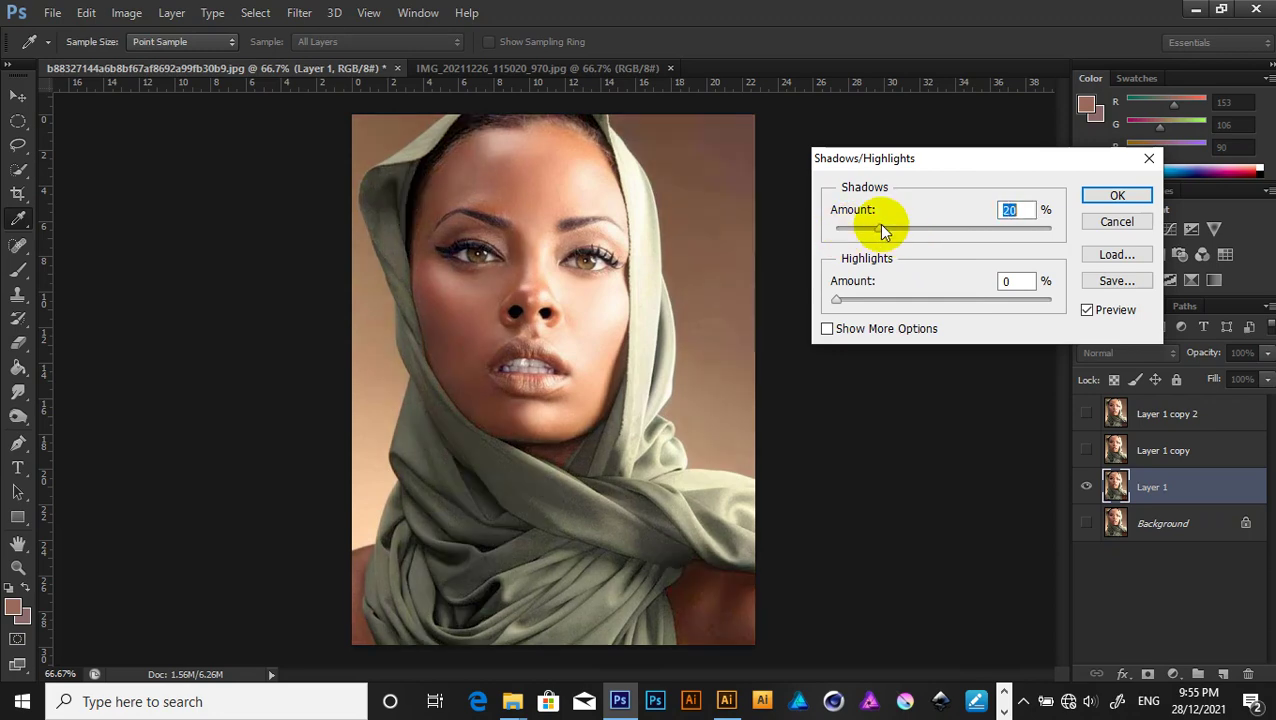
mouse_move(865, 298)
mouse_down()
mouse_move(884, 297)
mouse_move(852, 296)
mouse_up()
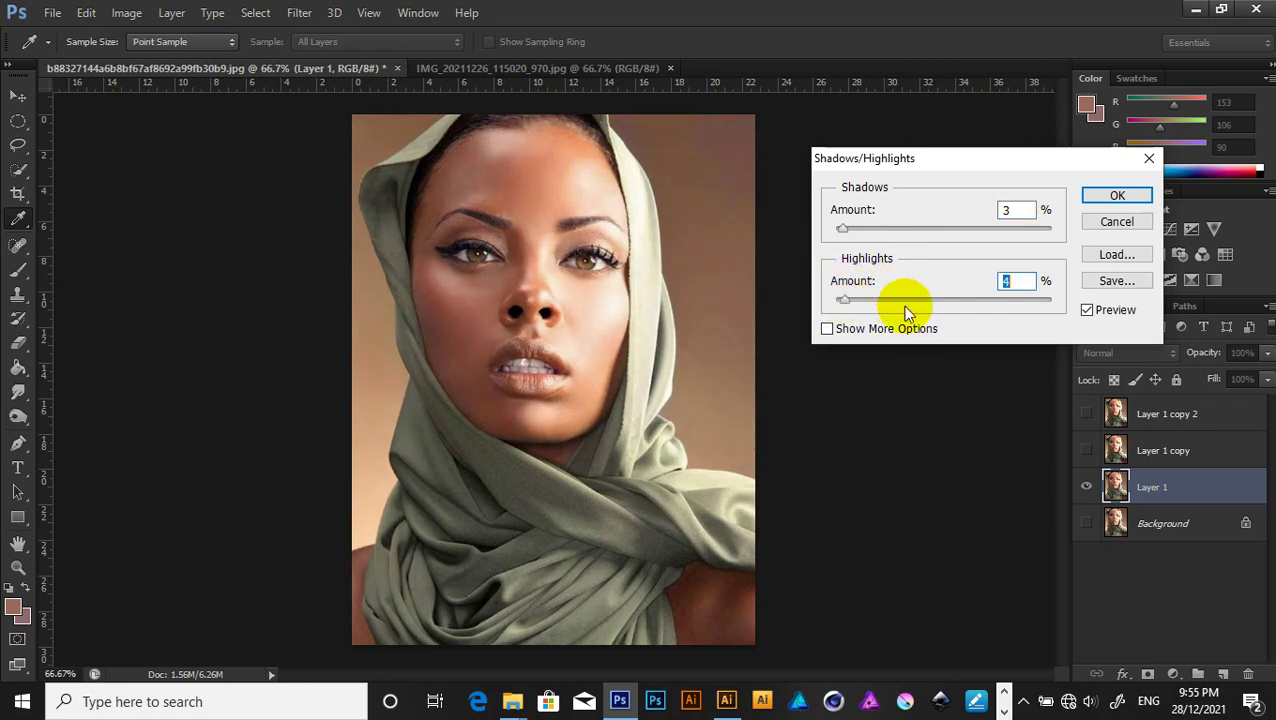
click(1110, 195)
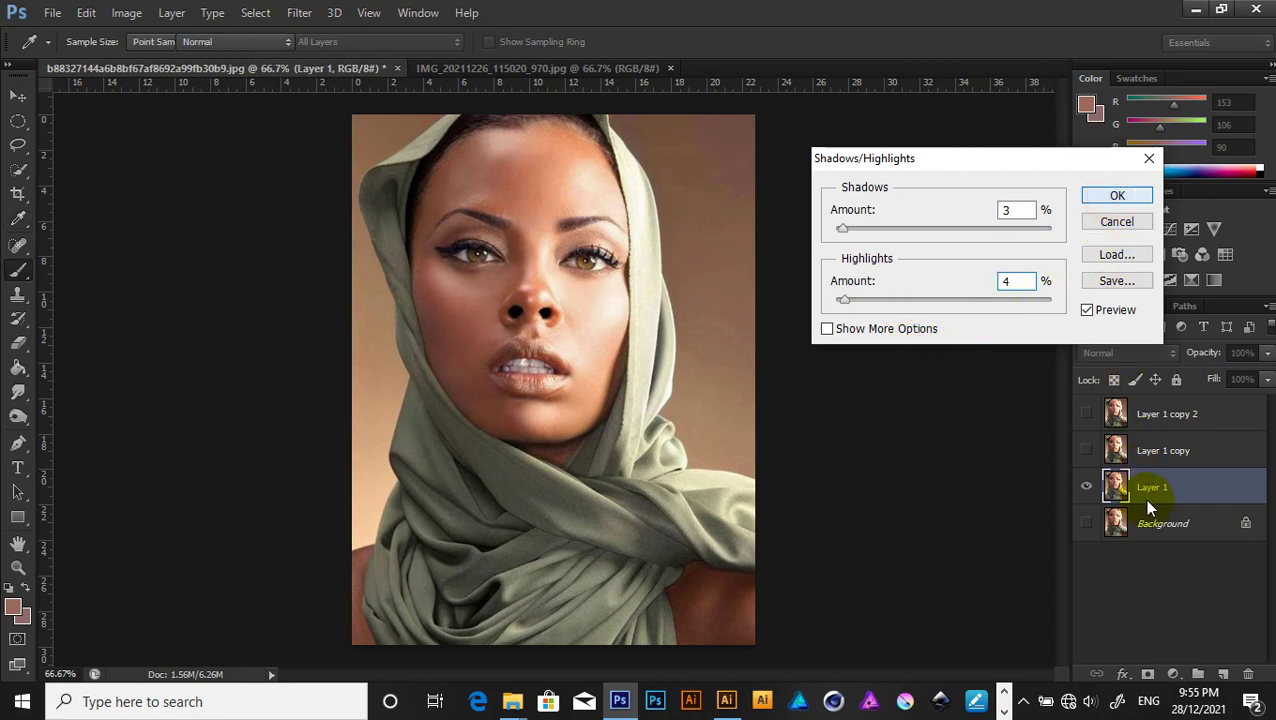
key(b)
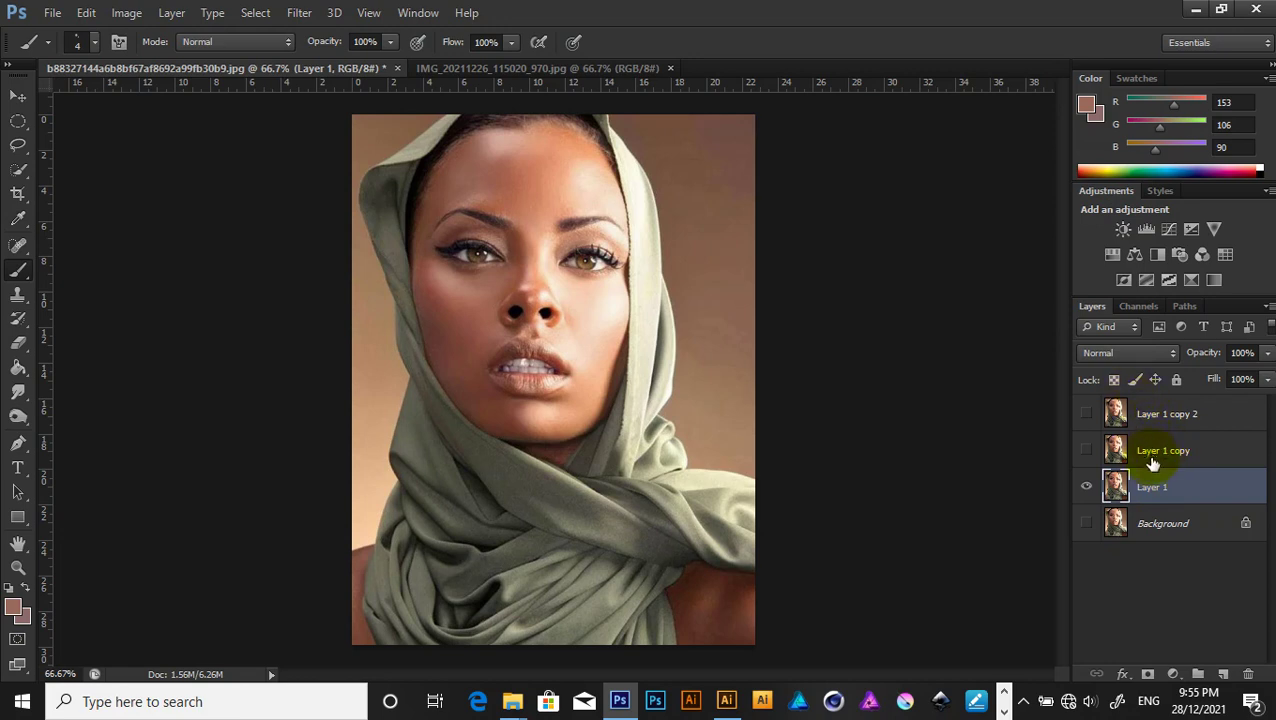
Show and select Layer 1 copy and set its blend mode to Vivid Light.
click(1159, 450)
click(1087, 451)
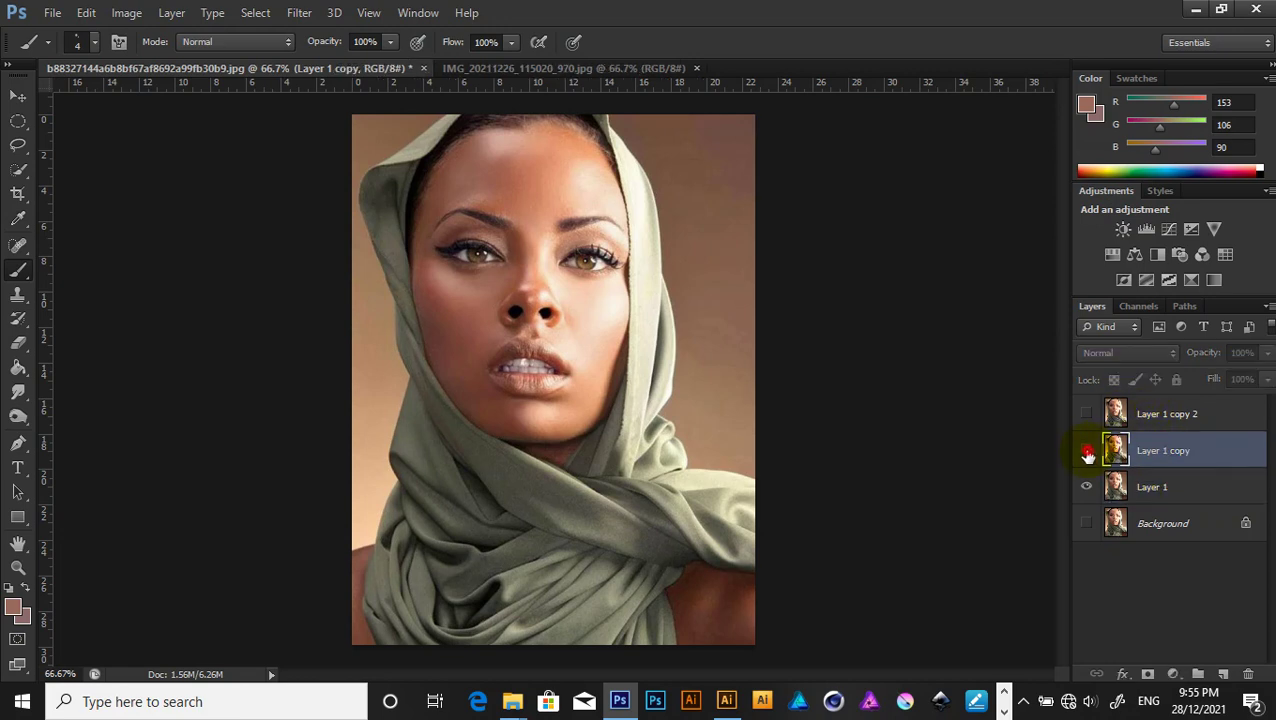
click(1132, 353)
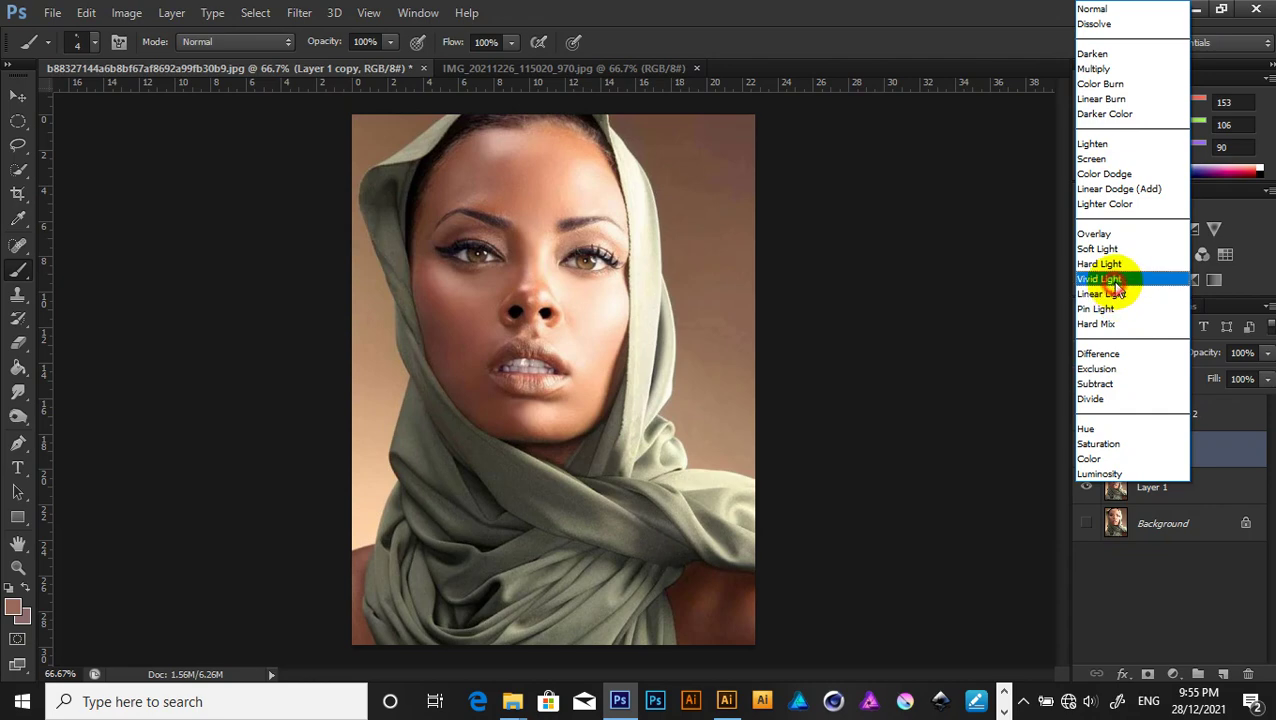
click(1112, 280)
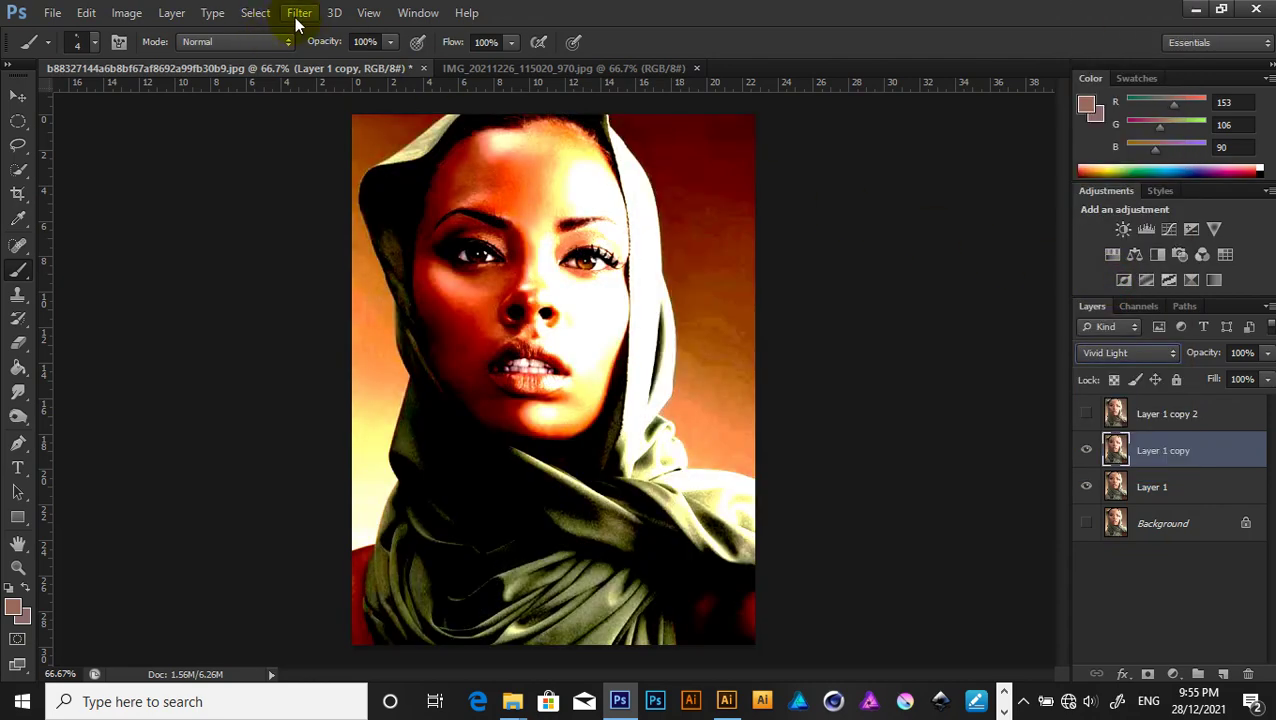
Apply a High Pass filter with a 1.4-pixel radius to Layer 1 copy.
click(299, 13)
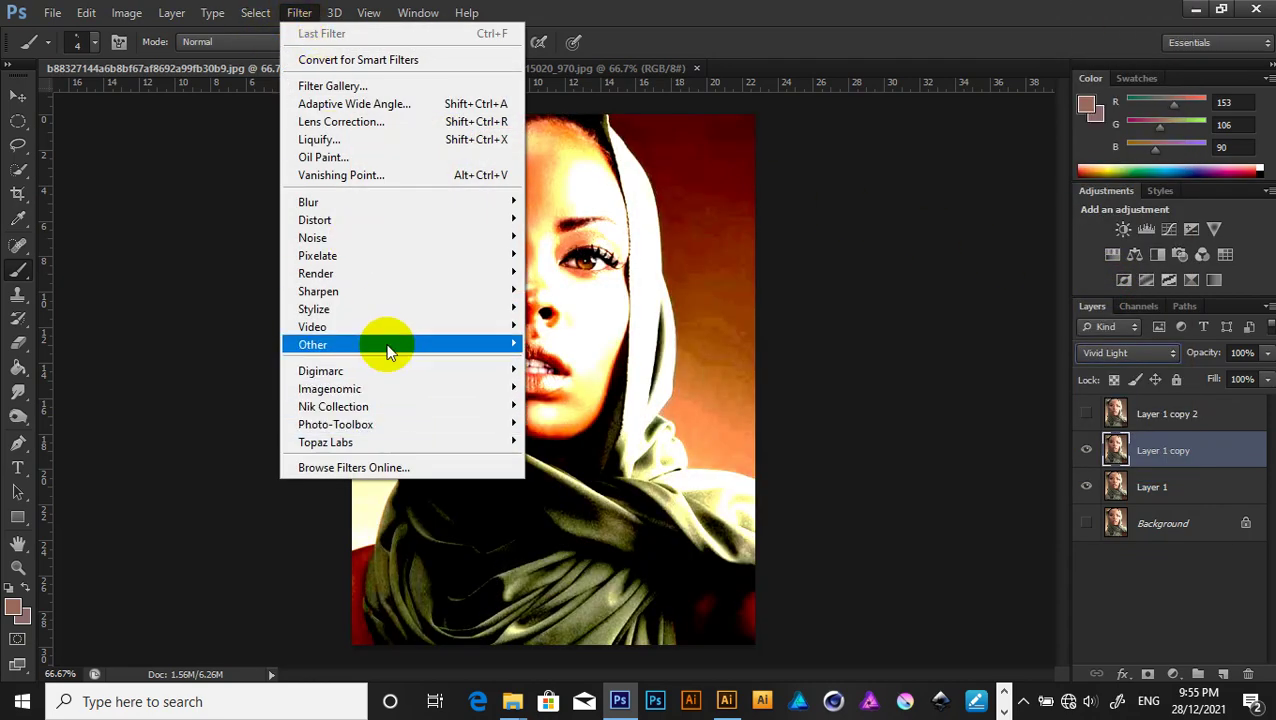
mouse_move(312, 344)
click(534, 360)
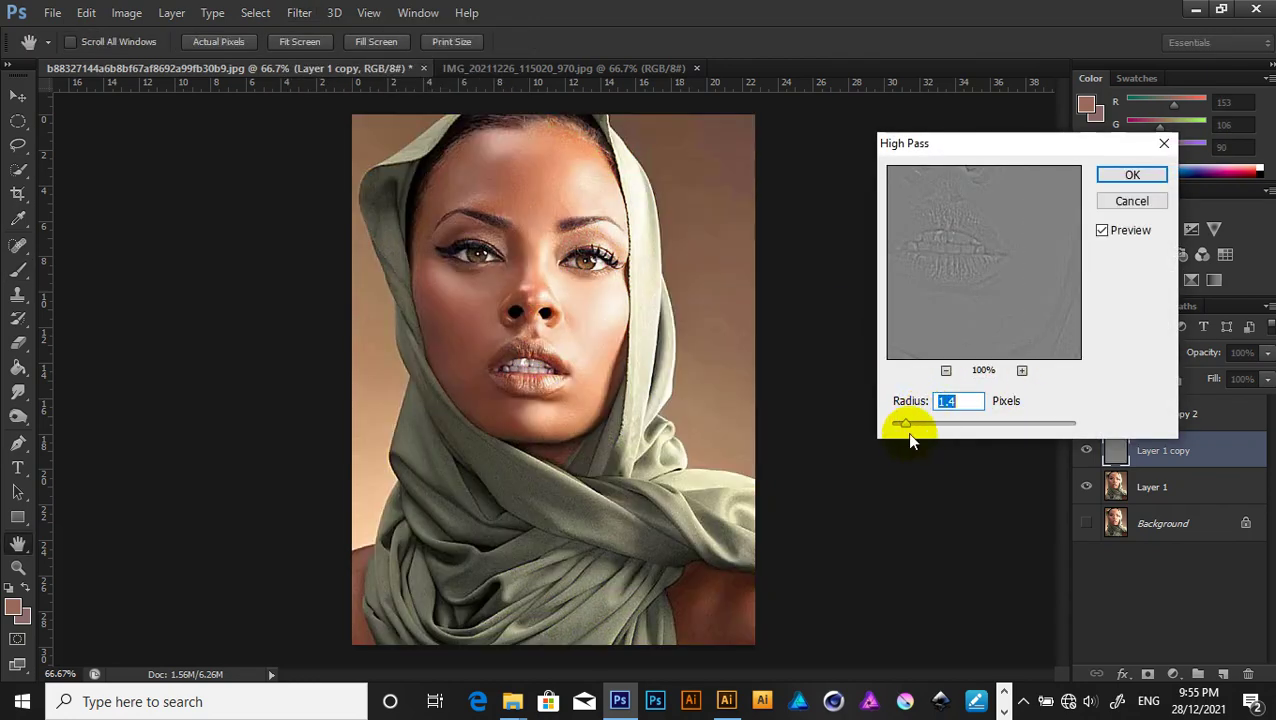
mouse_move(905, 425)
mouse_down()
mouse_move(926, 427)
mouse_move(903, 430)
mouse_up()
drag(905, 430, 909, 430)
click(1132, 175)
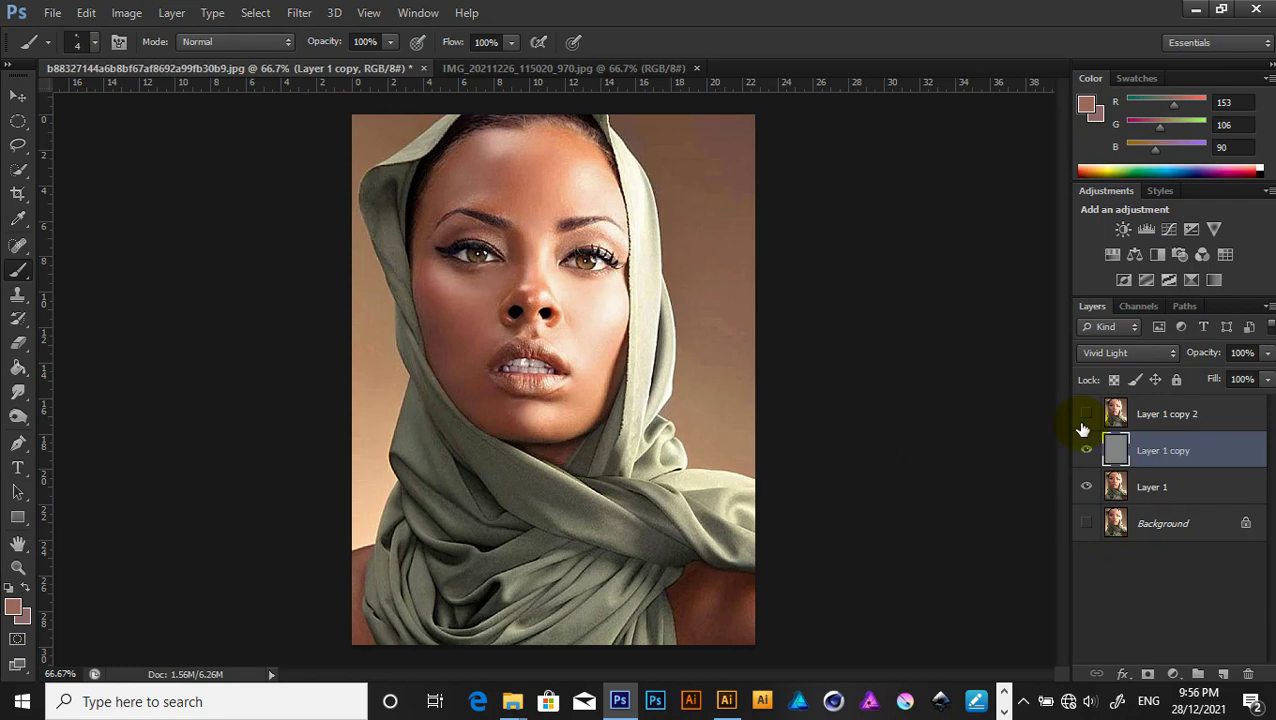
Stamp all visible layers into a new merged layer and hide the layers beneath it.
key(ctrl+shift+alt+e)
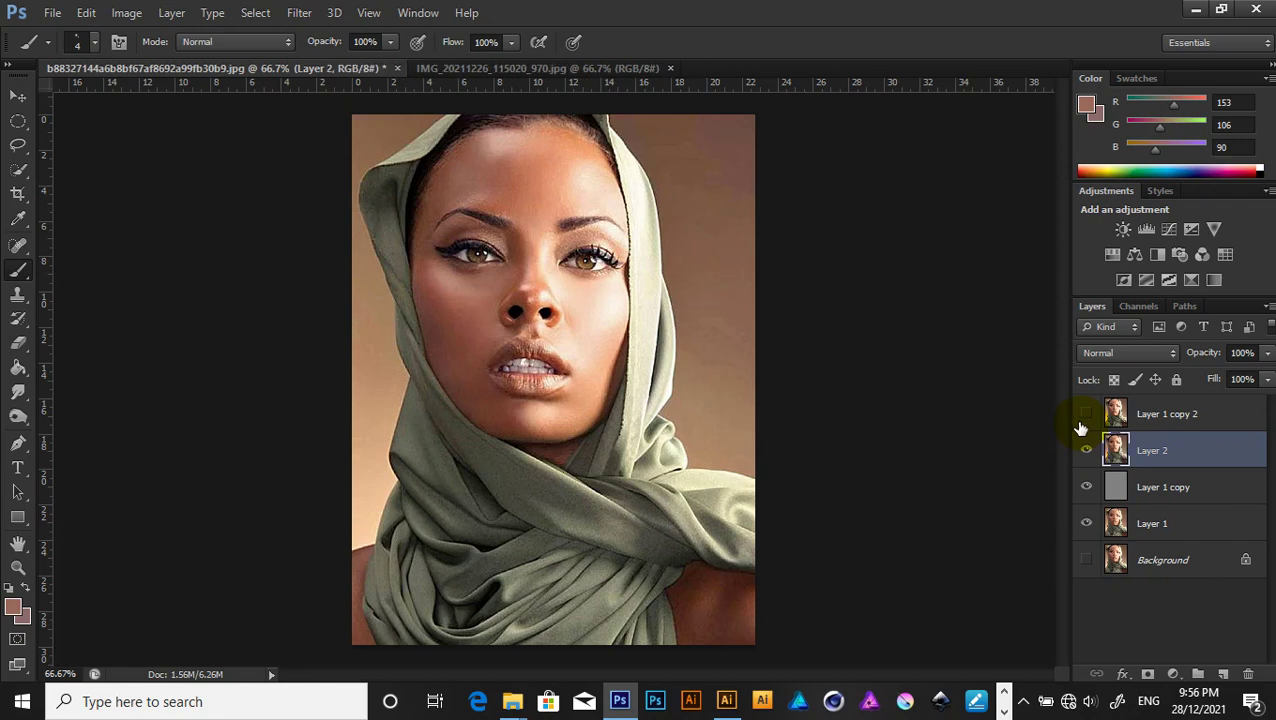
key(shift+alt+v)
click(1120, 488)
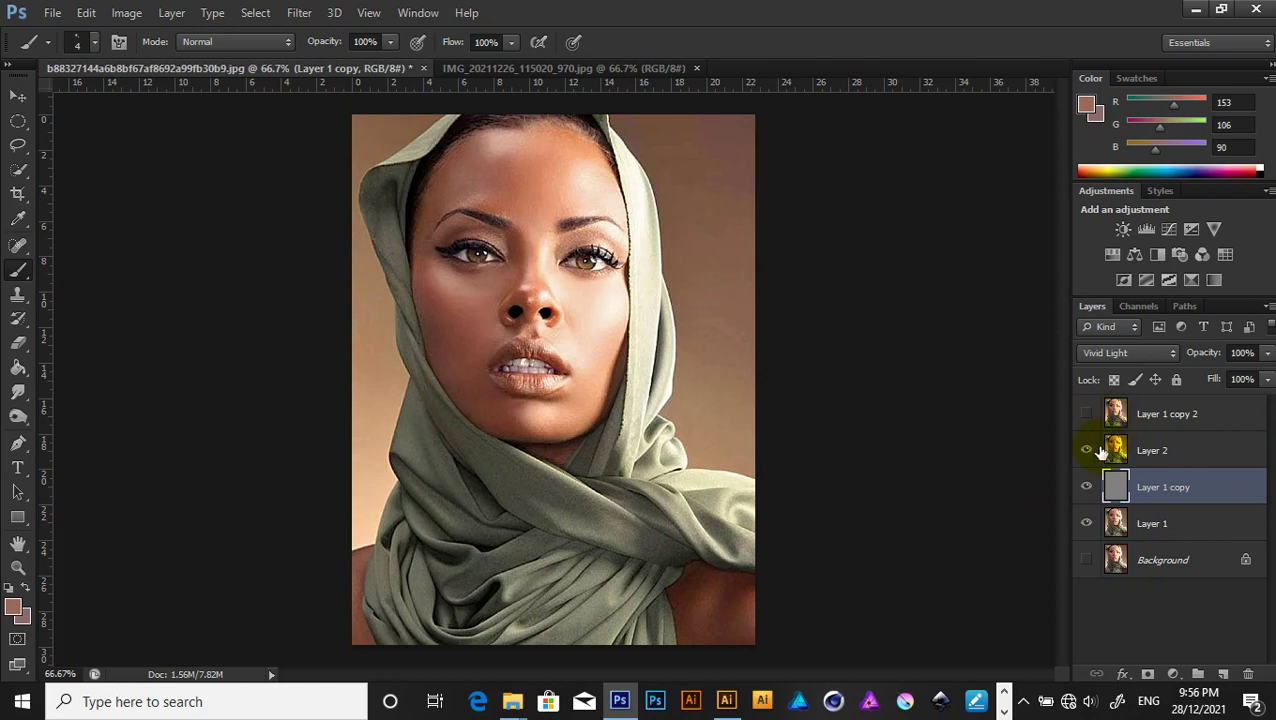
click(1087, 527)
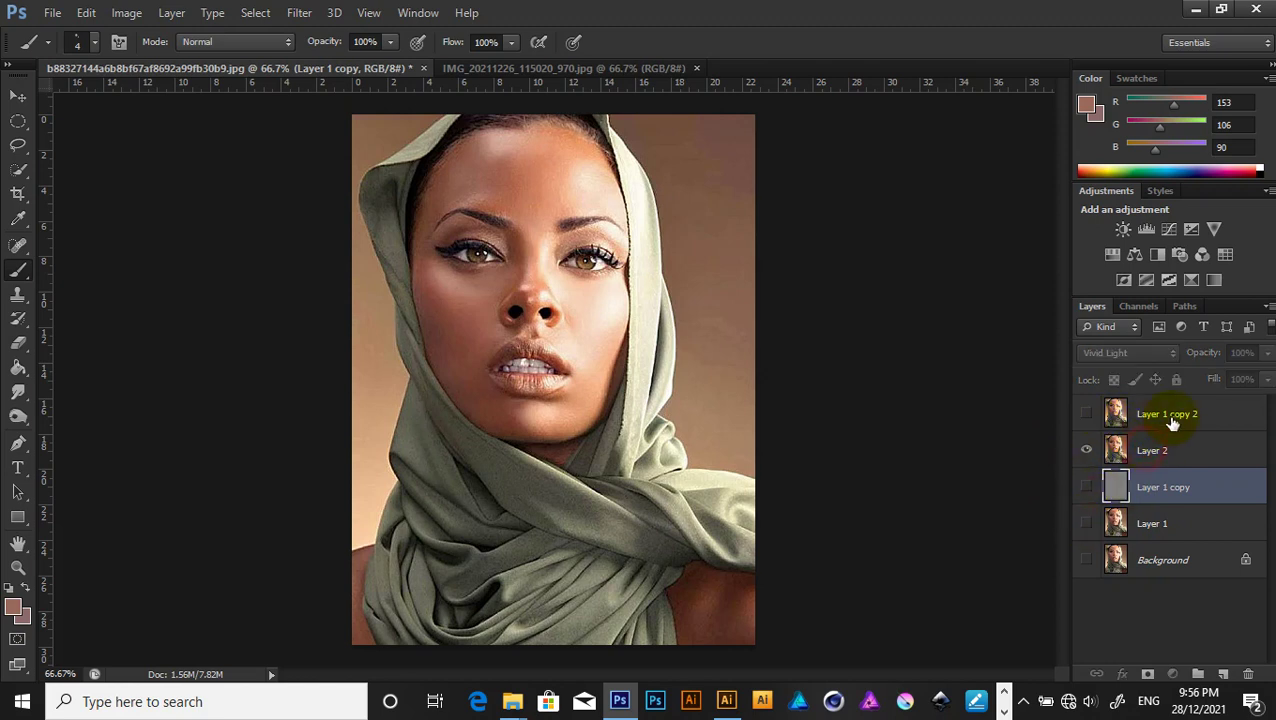
Rename the merged layer 'Image' and begin renaming the top copy 'Original'.
click(1150, 450)
double_click(1150, 450)
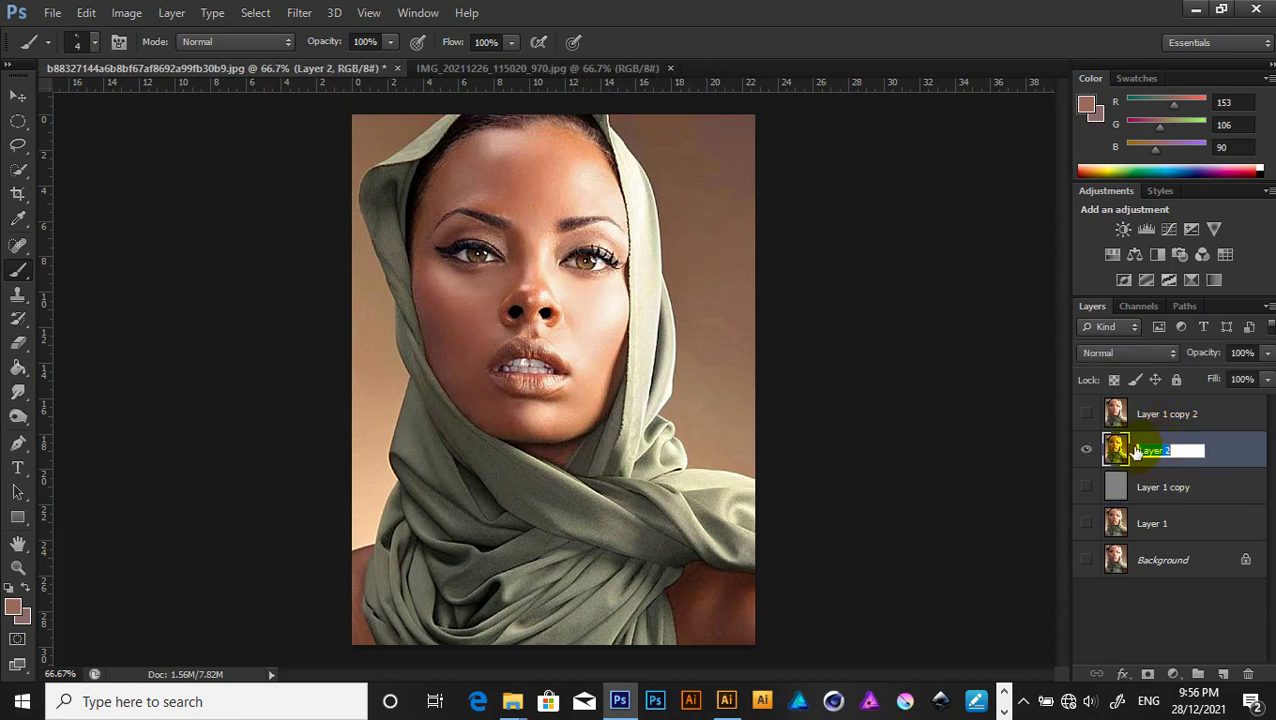
text(Image)
key(Return)
key(Return)
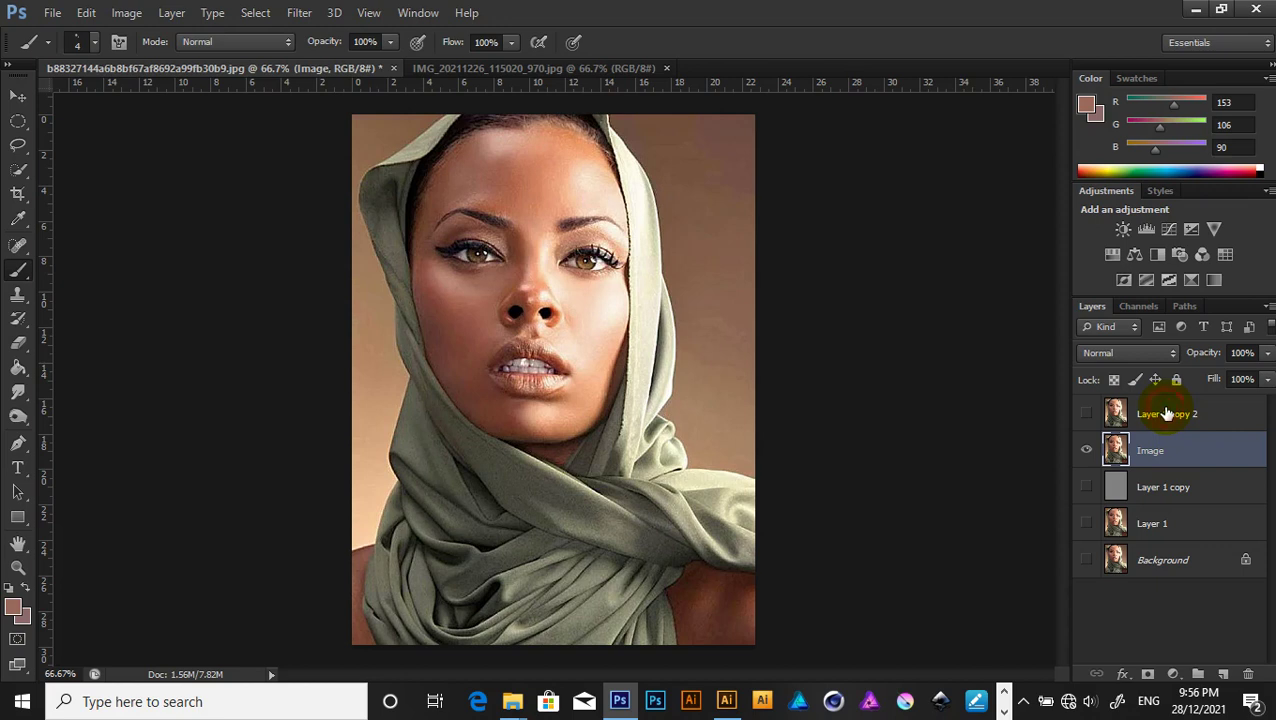
double_click(1166, 414)
text(Or)
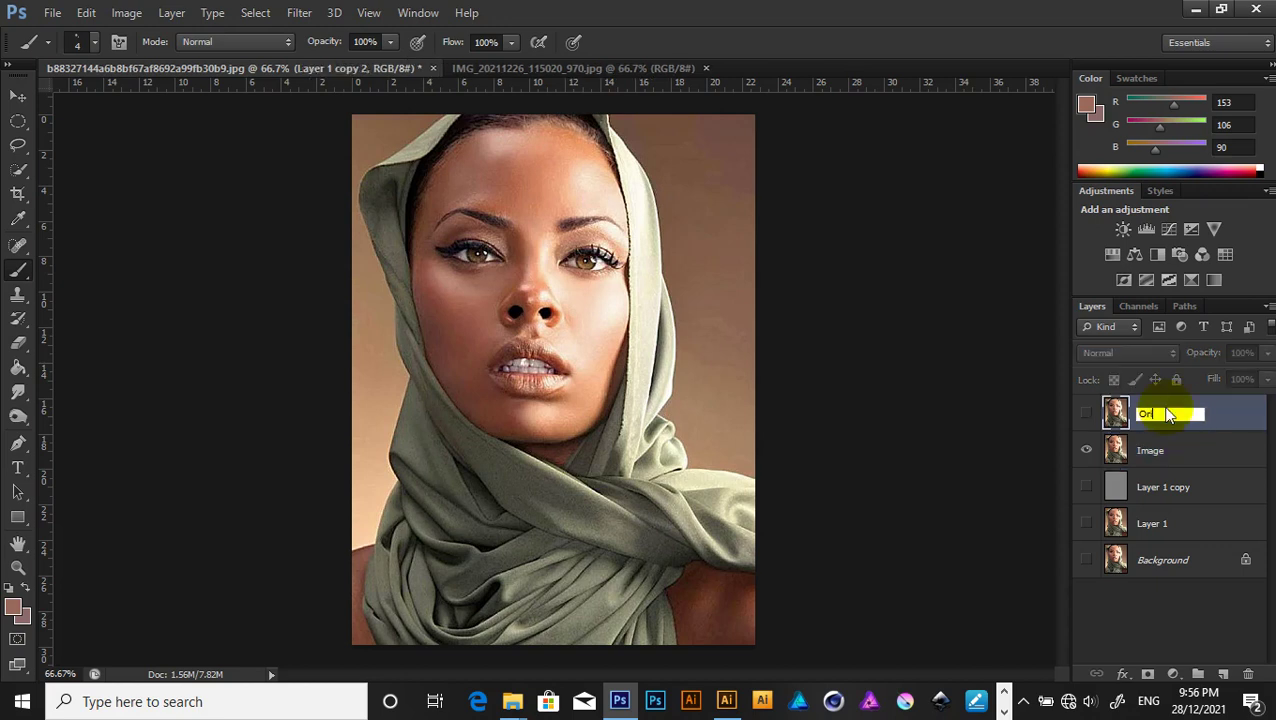
text(igin)
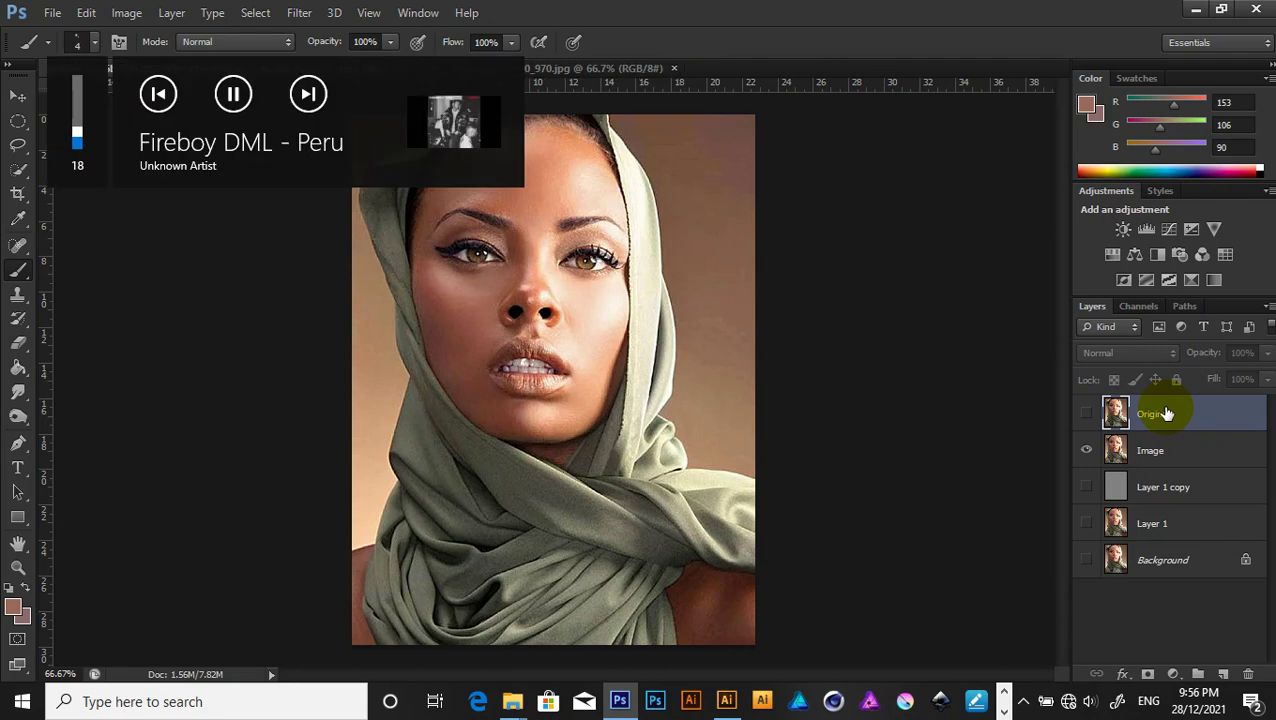
Confirm the name 'Original', make that layer visible, and zoom in to 200%.
click(1110, 430)
click(1087, 414)
click(1086, 450)
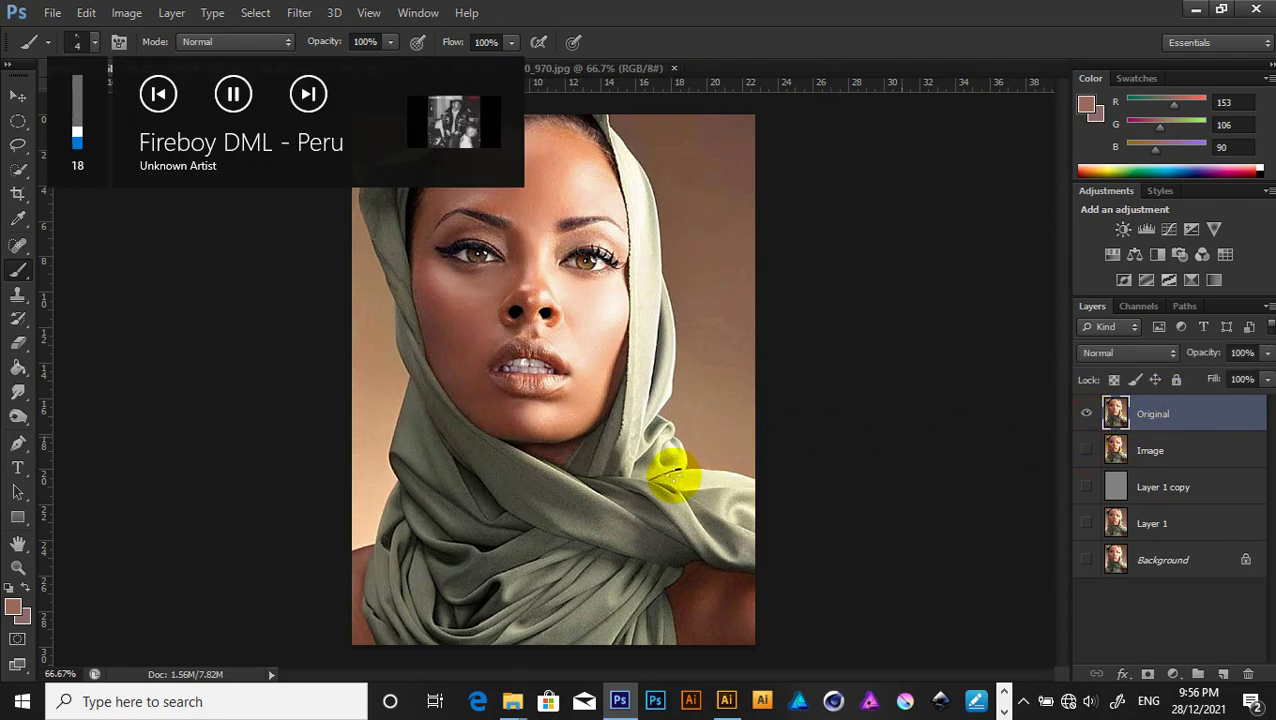
key(ctrl+plus)
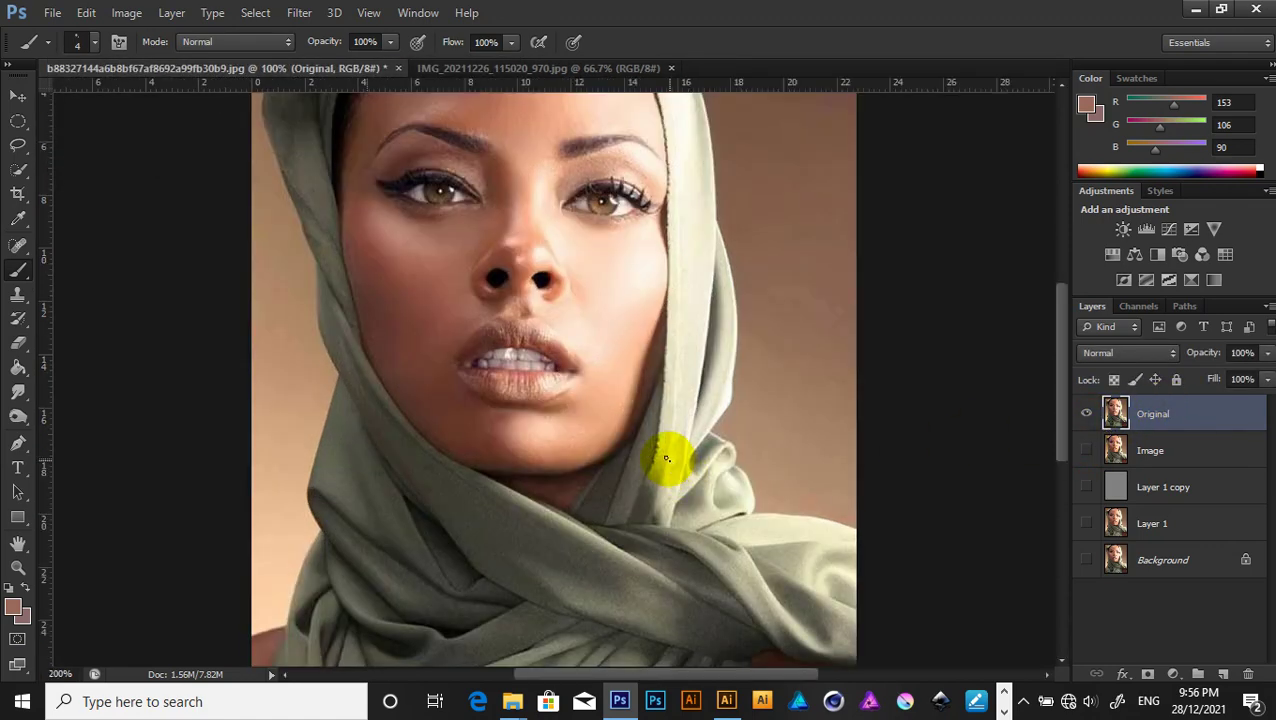
key(ctrl+plus)
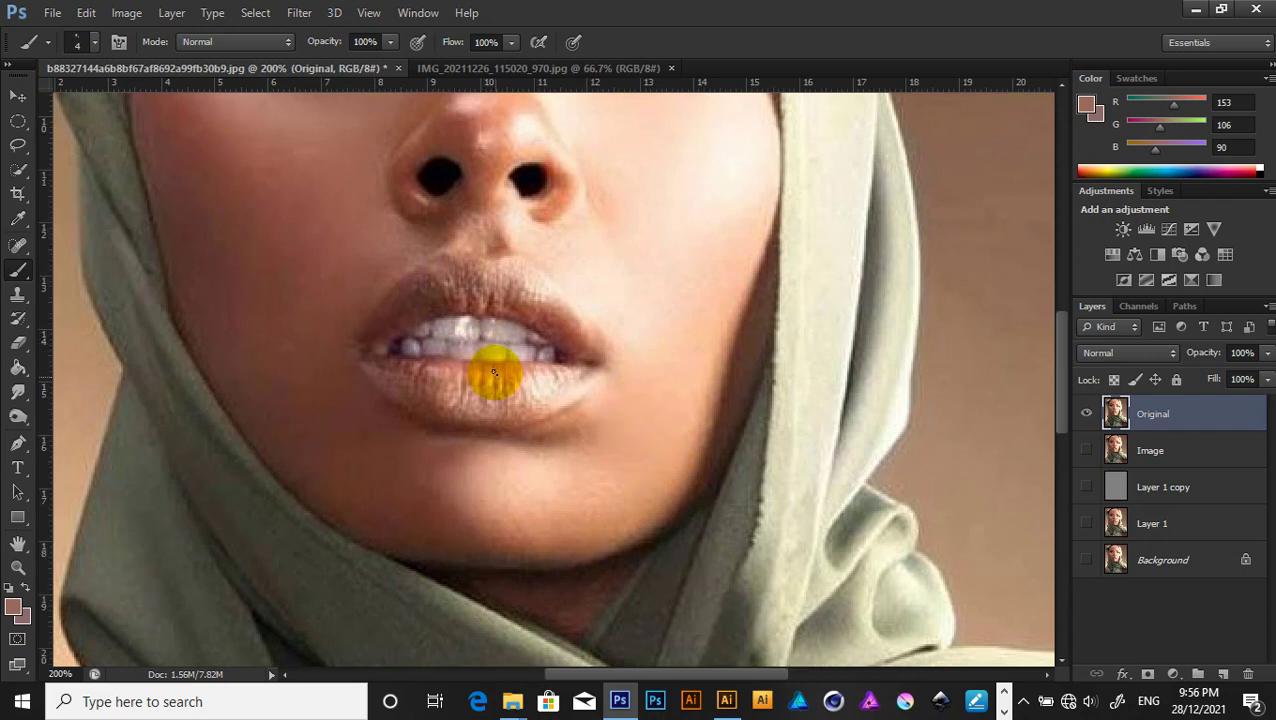
click(508, 323)
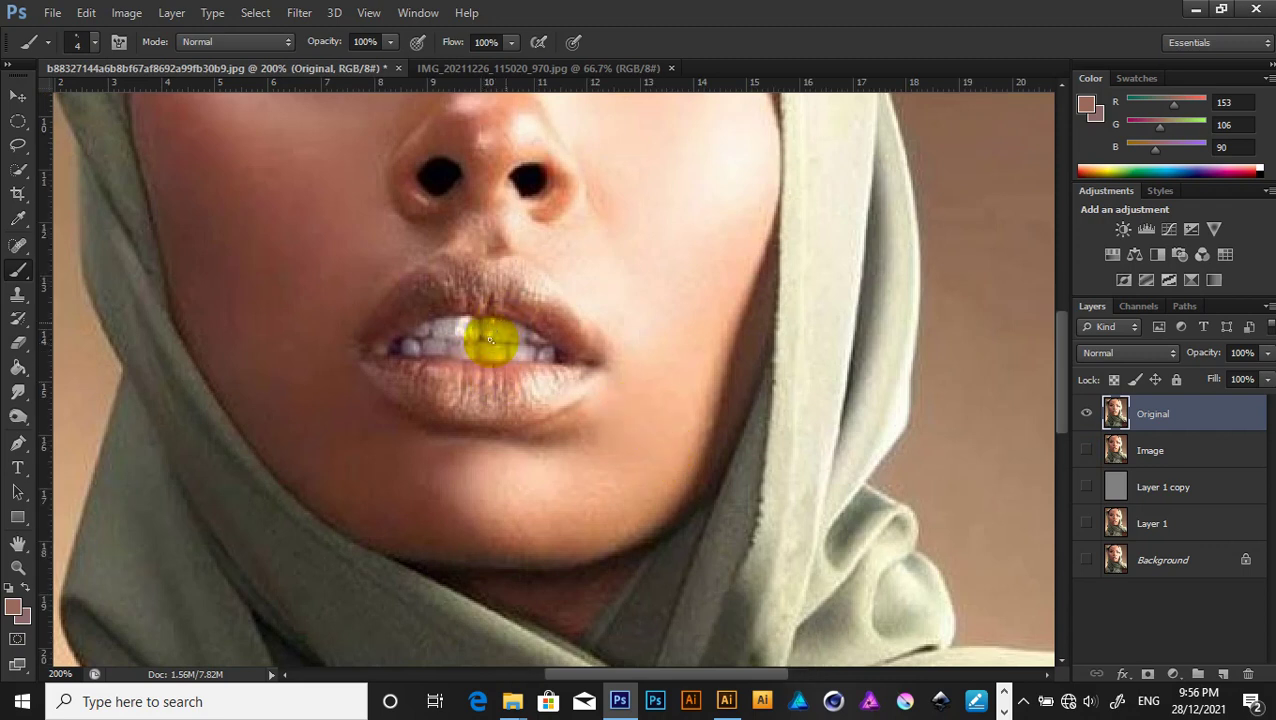
right_click(624, 416)
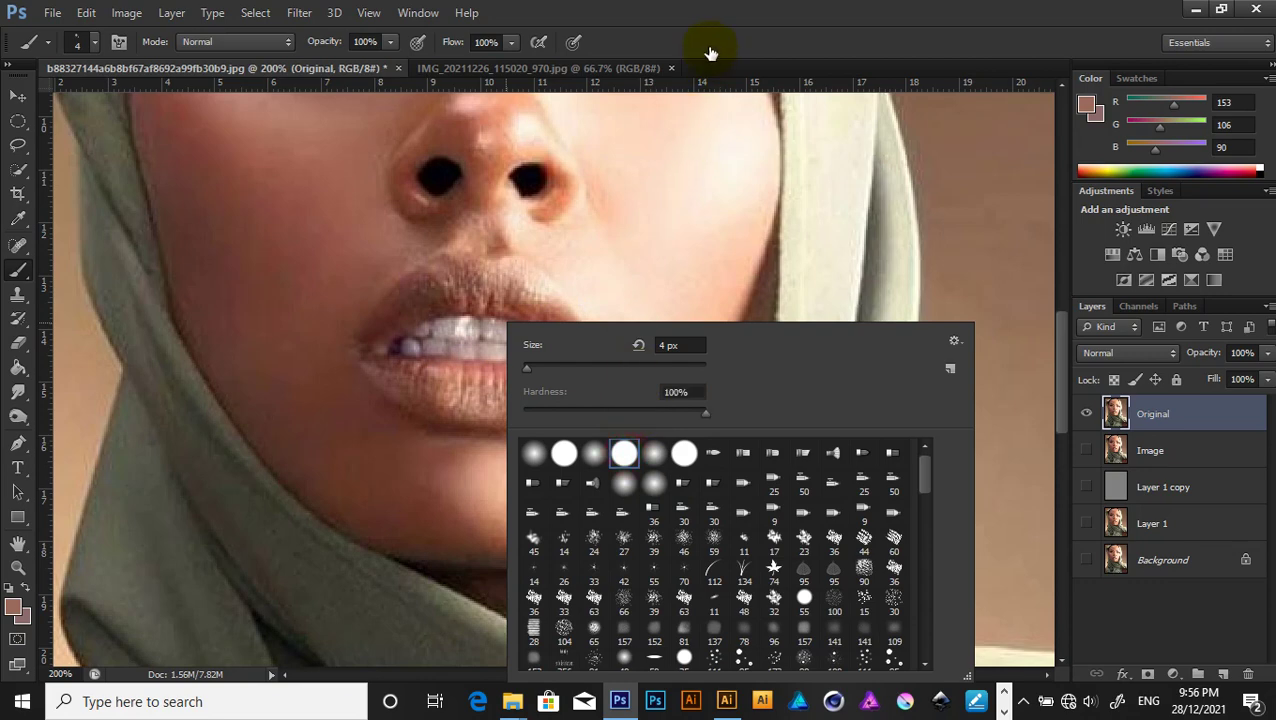
click(710, 52)
Start a pen path with anchors down the hood's left edge from its top.
key(p)
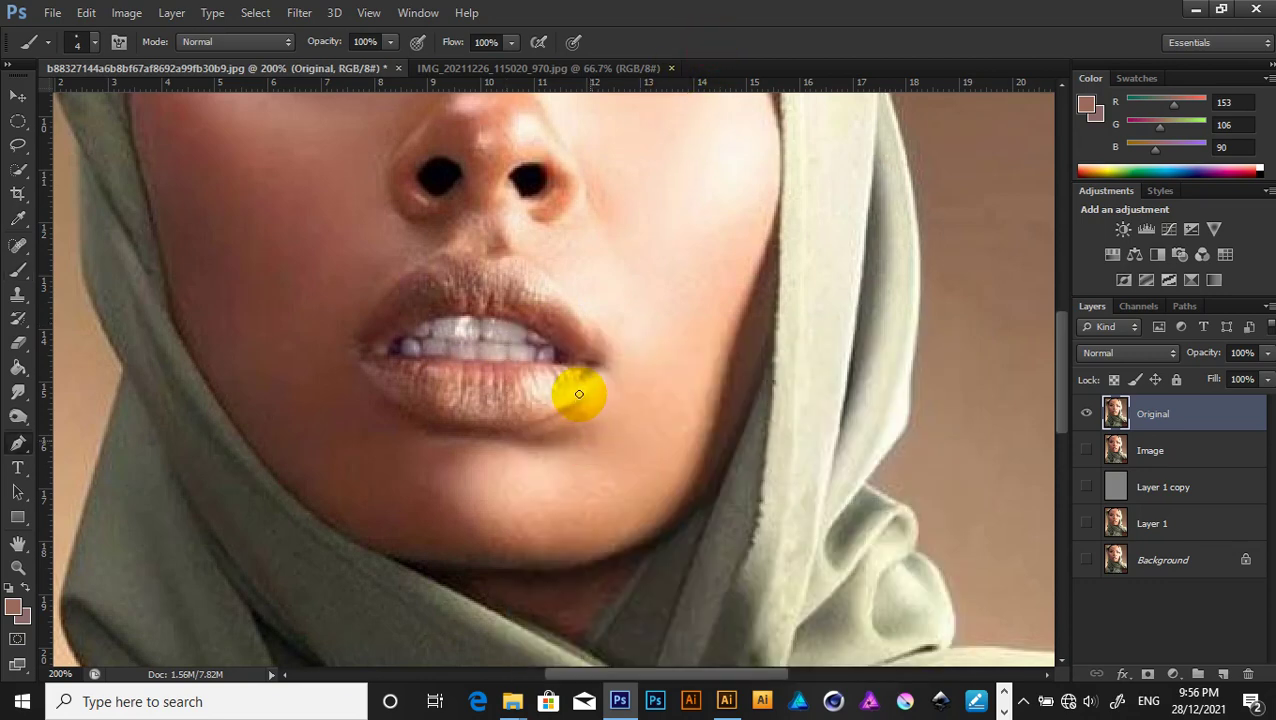
click(471, 368)
drag(488, 405, 370, 325)
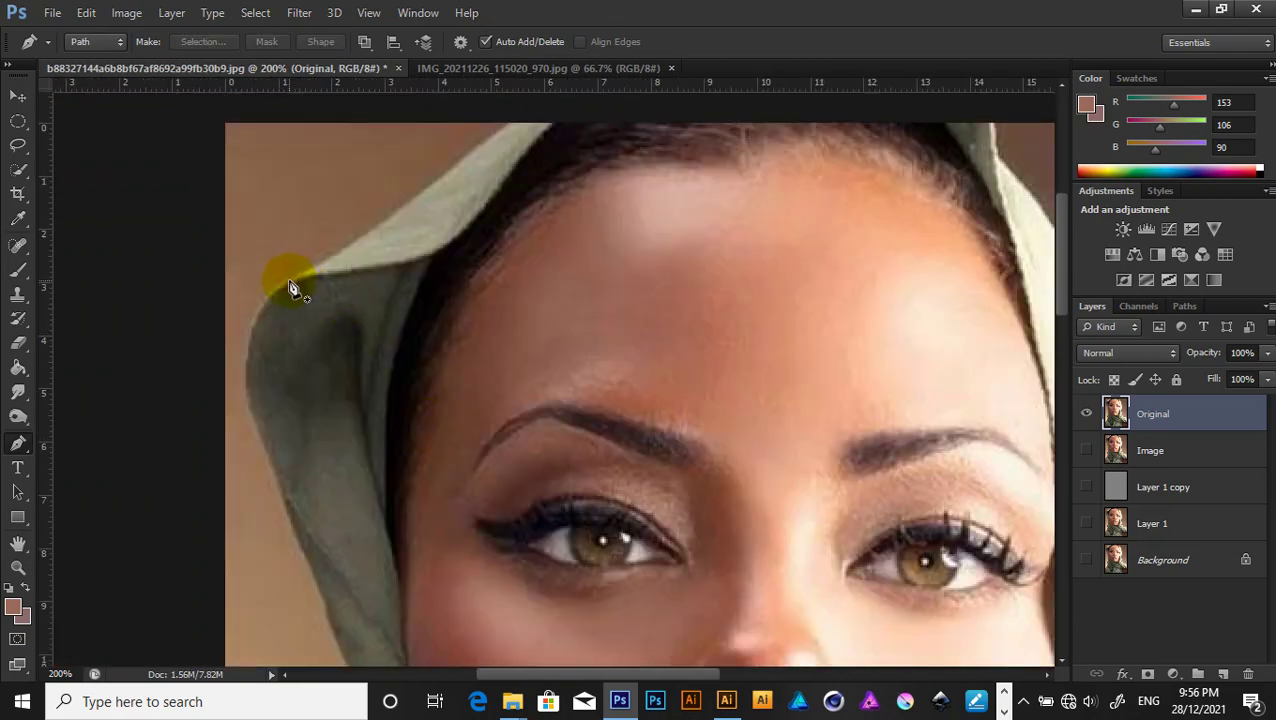
click(290, 279)
drag(325, 277, 387, 227)
click(312, 258)
click(310, 300)
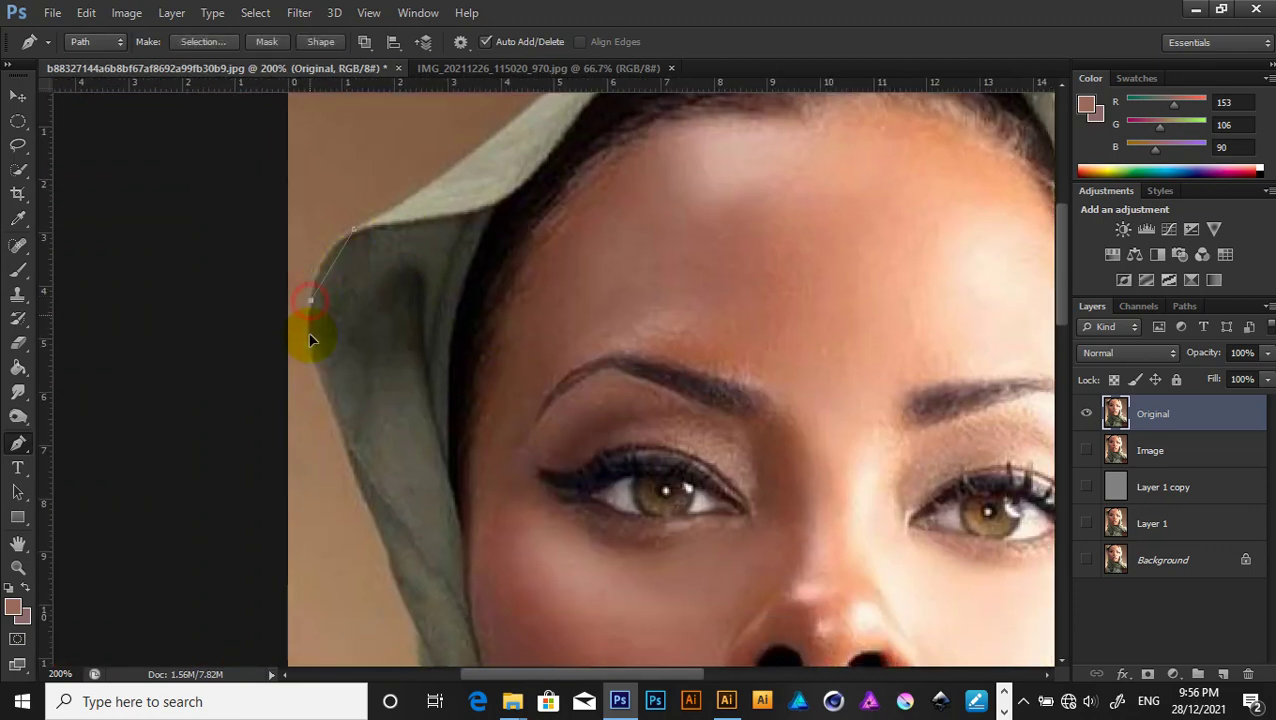
click(311, 358)
drag(364, 406, 333, 270)
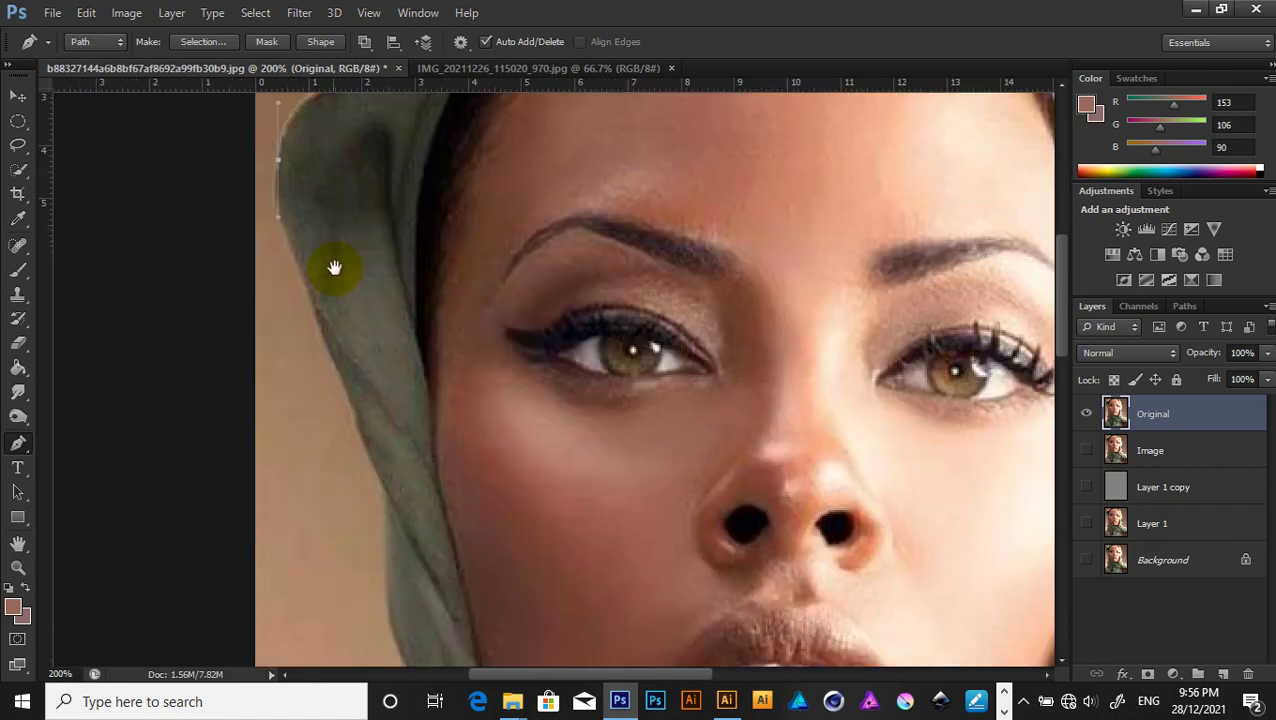
click(353, 413)
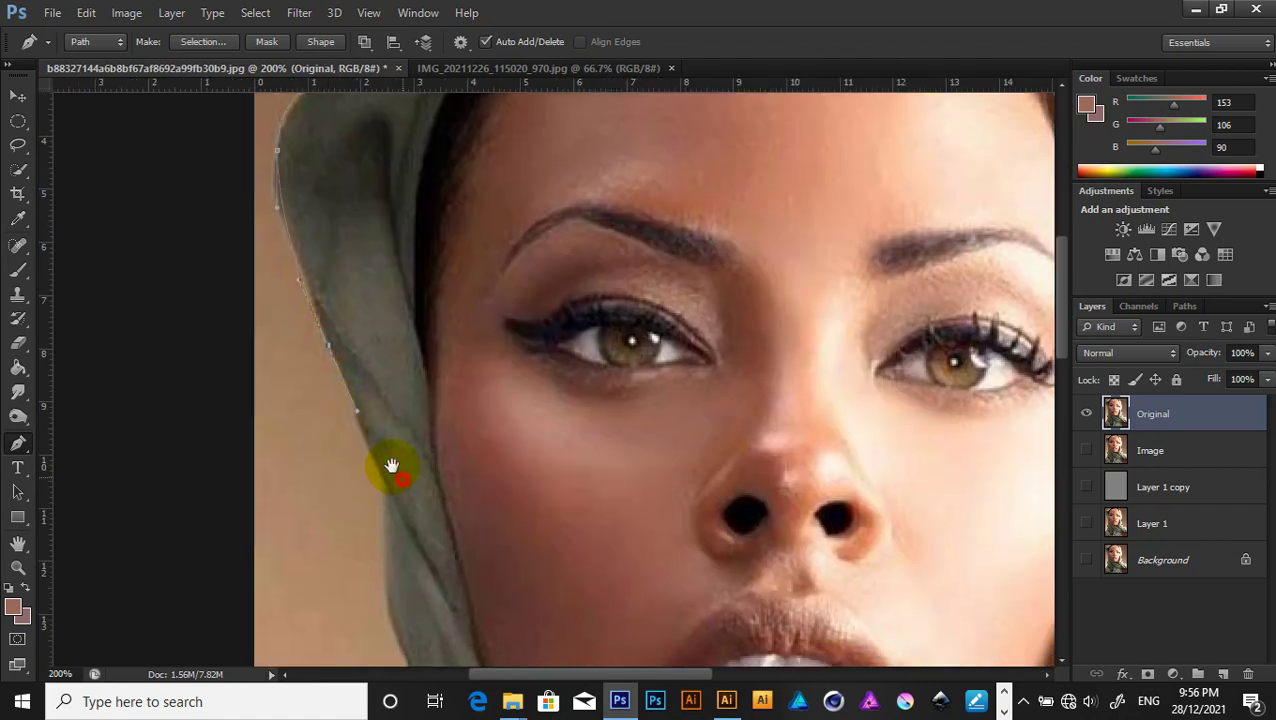
Continue the path with anchors and curves down the scarf's left edge toward the shoulder.
drag(393, 467, 350, 277)
click(330, 273)
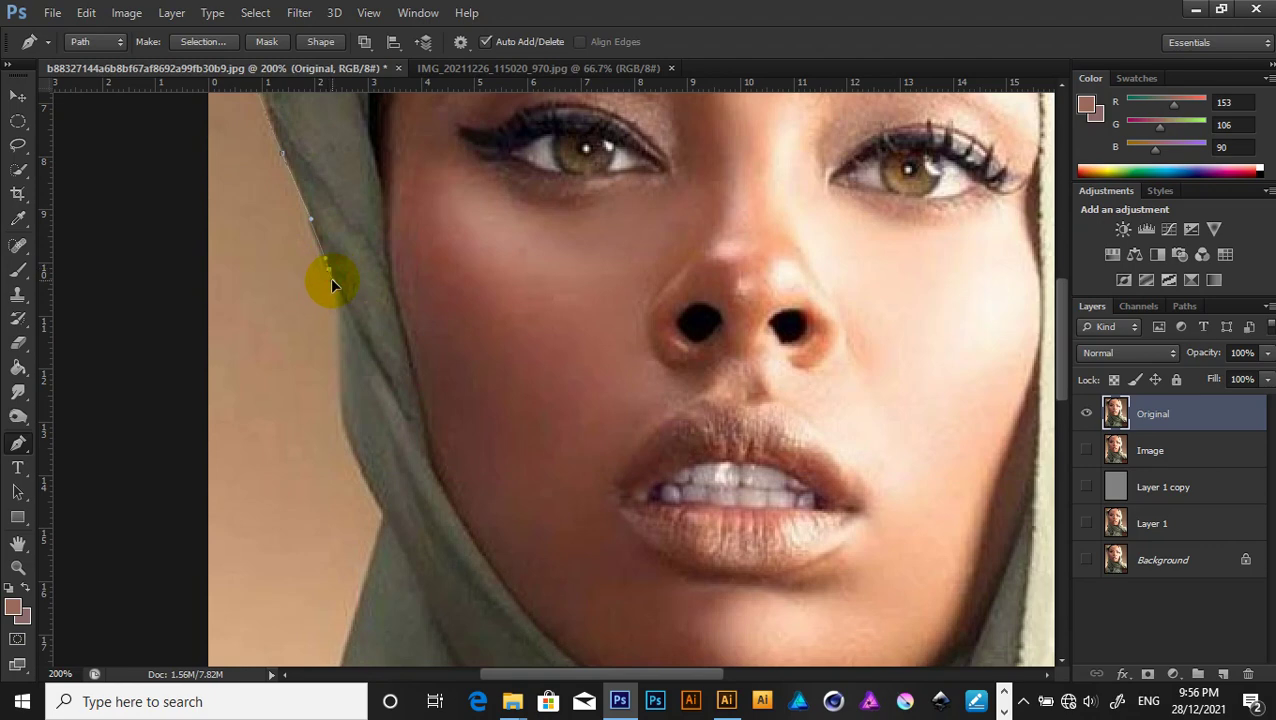
click(339, 295)
click(336, 319)
click(336, 341)
drag(353, 403, 343, 264)
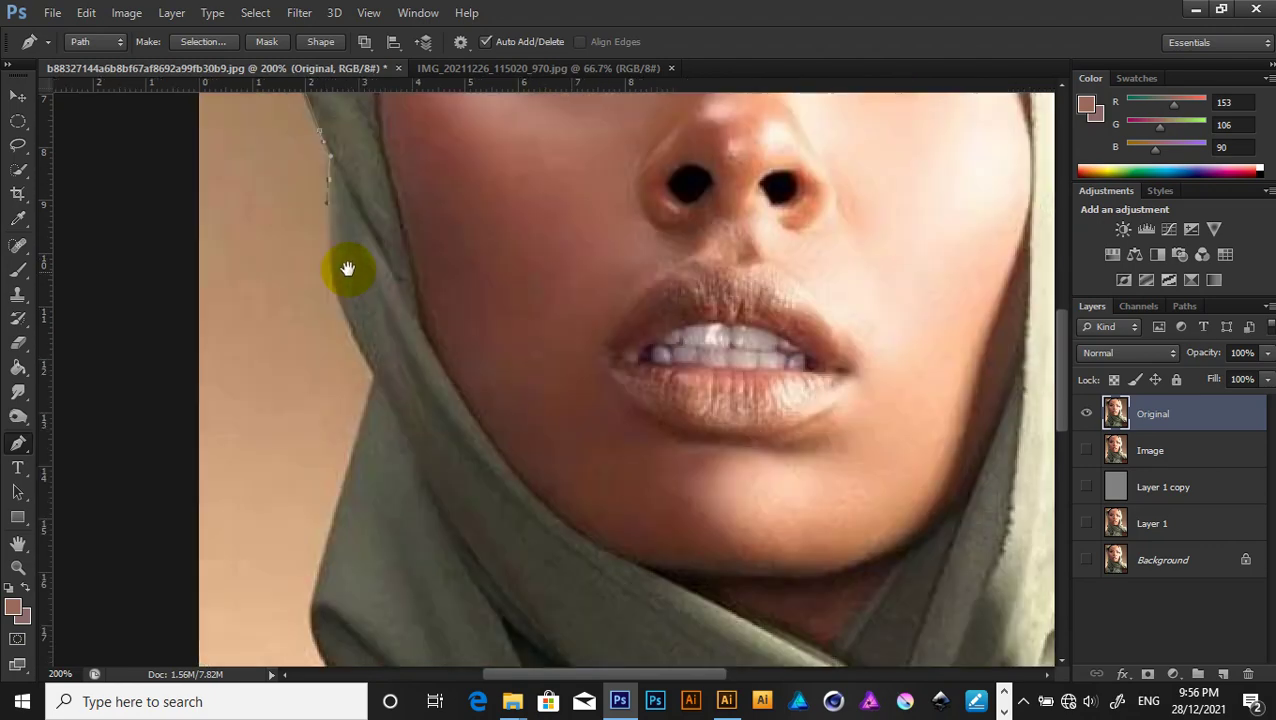
click(328, 268)
click(362, 364)
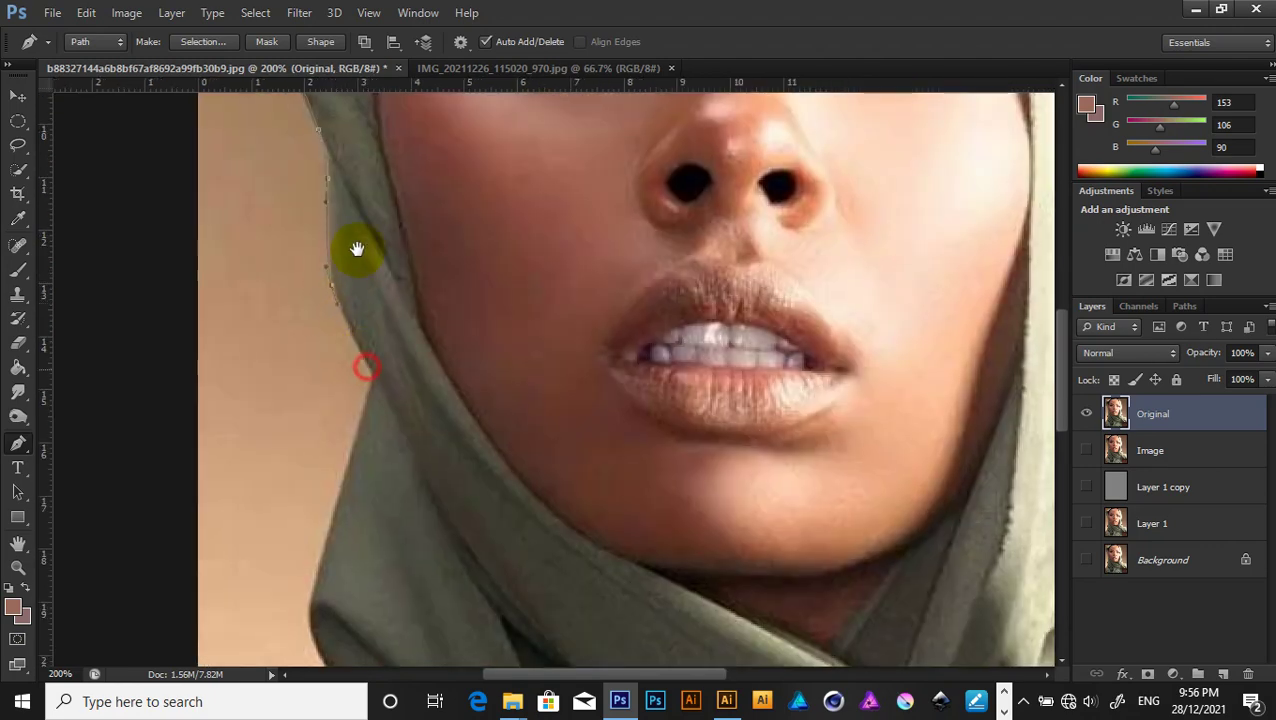
drag(362, 370, 366, 230)
click(368, 224)
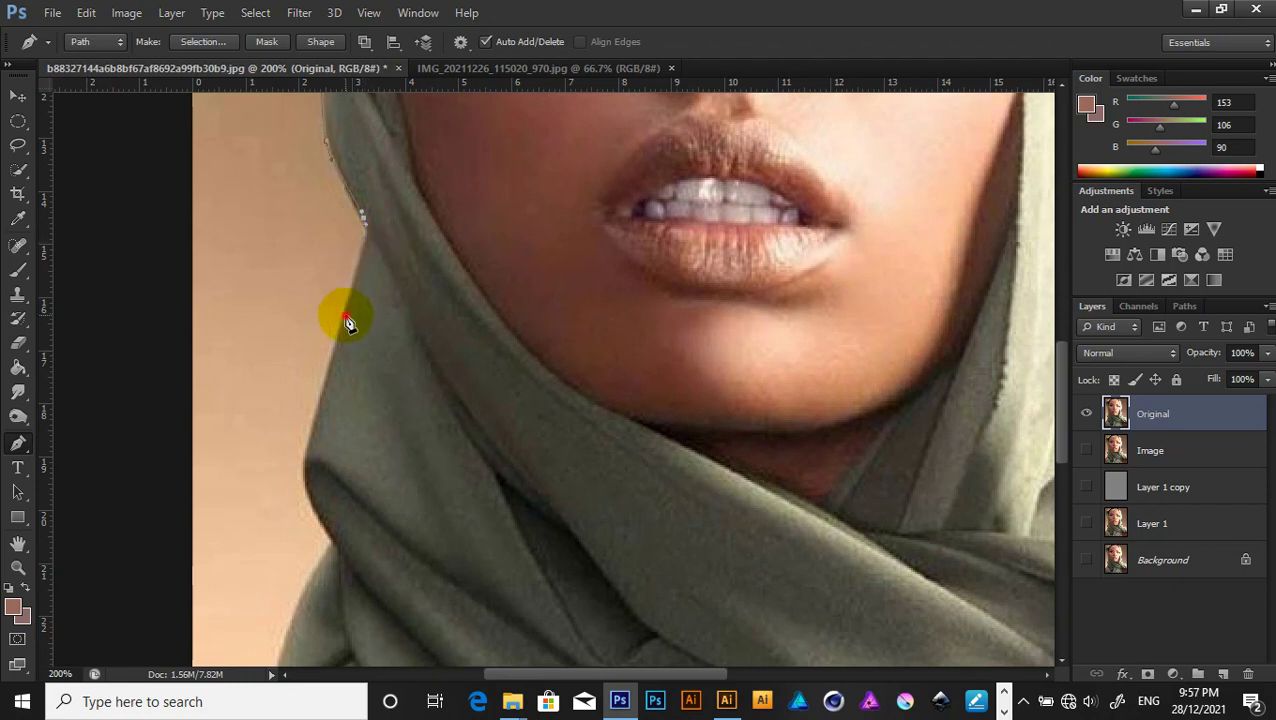
drag(346, 314, 332, 349)
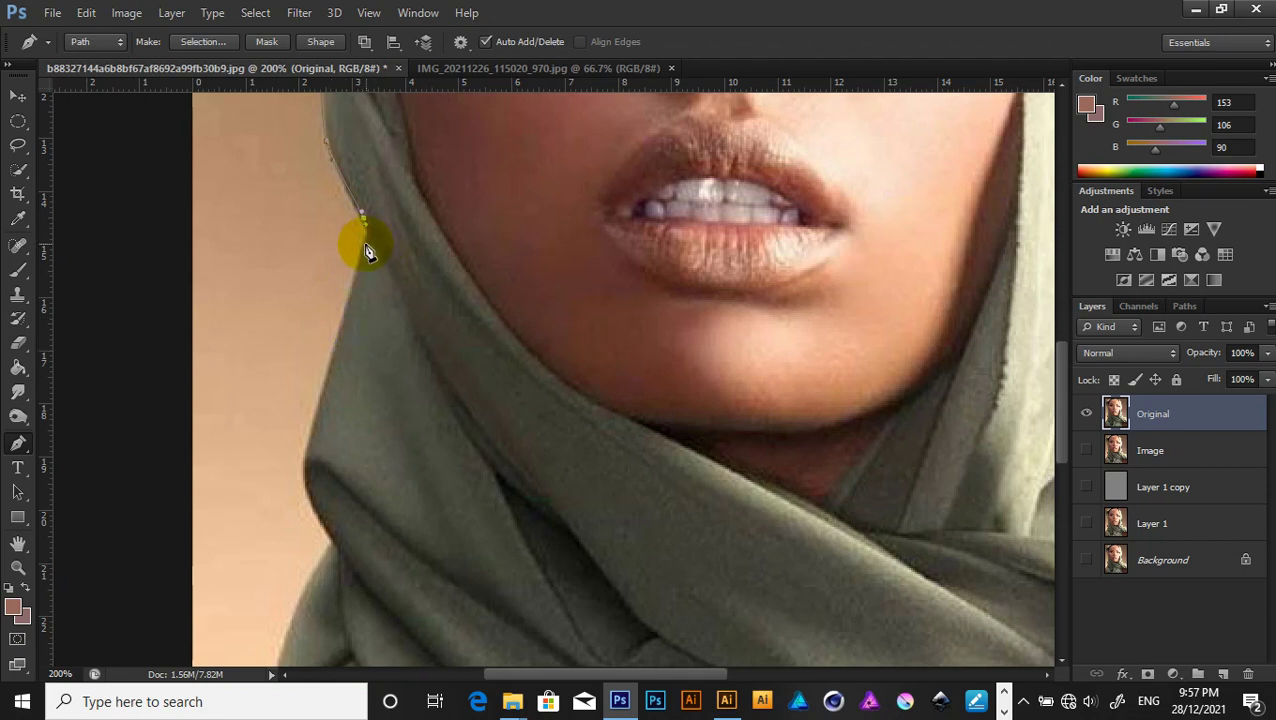
drag(369, 335, 377, 243)
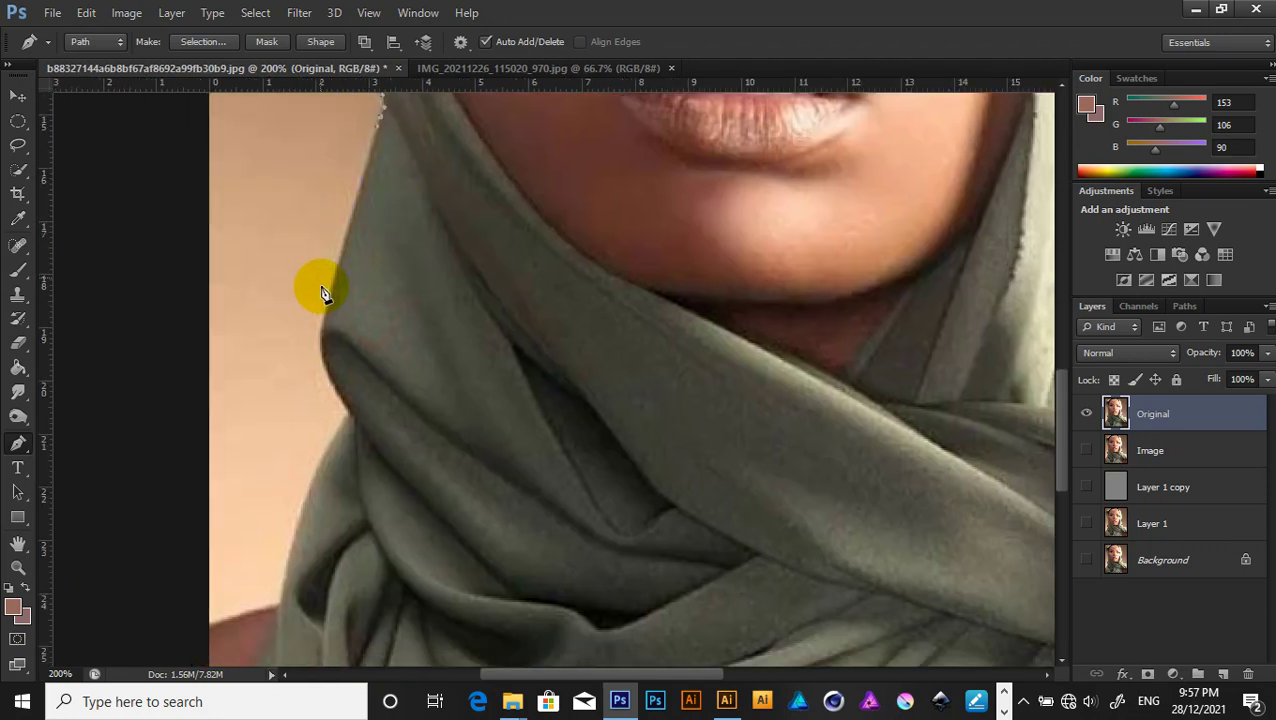
mouse_move(325, 312)
mouse_down()
mouse_move(323, 336)
mouse_move(345, 250)
mouse_up()
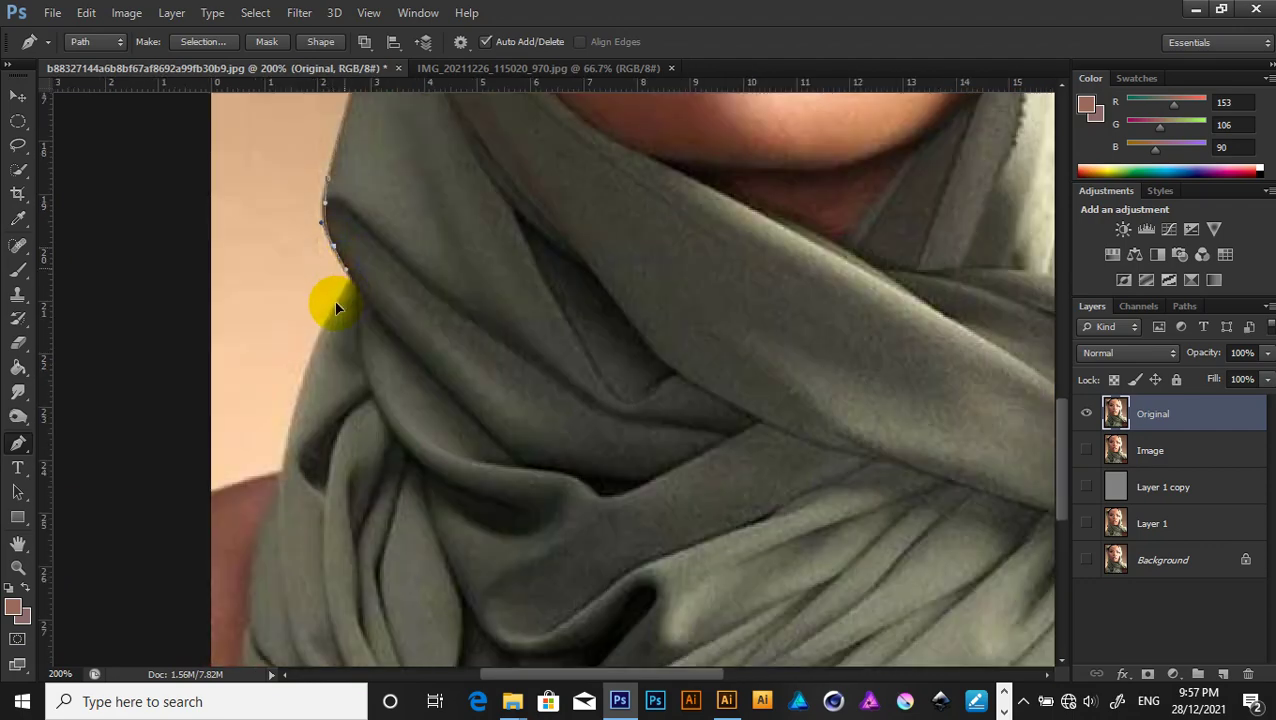
drag(330, 314, 326, 335)
mouse_move(350, 365)
mouse_down()
mouse_move(320, 312)
mouse_move(299, 342)
mouse_move(321, 277)
mouse_move(310, 285)
mouse_move(310, 416)
mouse_up()
Carry the path where the scarf meets the shoulder, below the image's bottom edge, then back up.
drag(336, 477, 379, 550)
scroll(541, 604, down, 2)
scroll(541, 604, right, 5)
drag(678, 510, 716, 510)
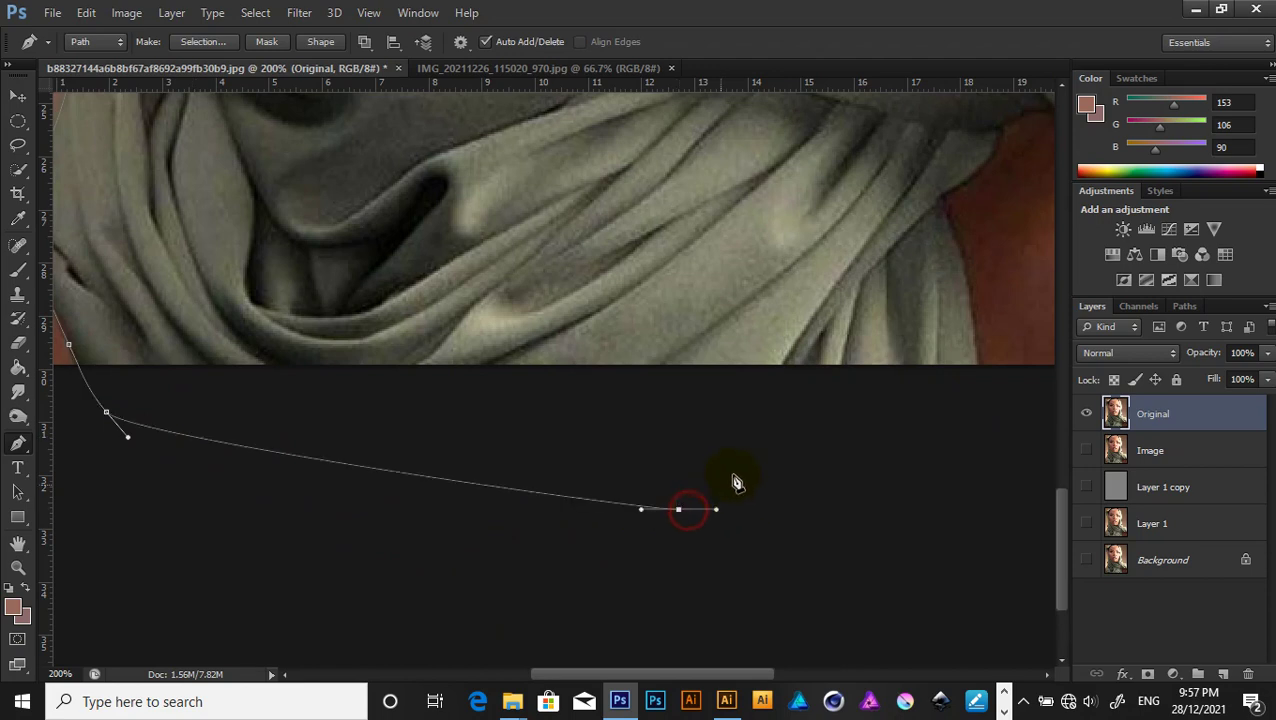
scroll(578, 515, right, 1)
scroll(632, 553, up, 3)
scroll(632, 553, right, 4)
click(706, 541)
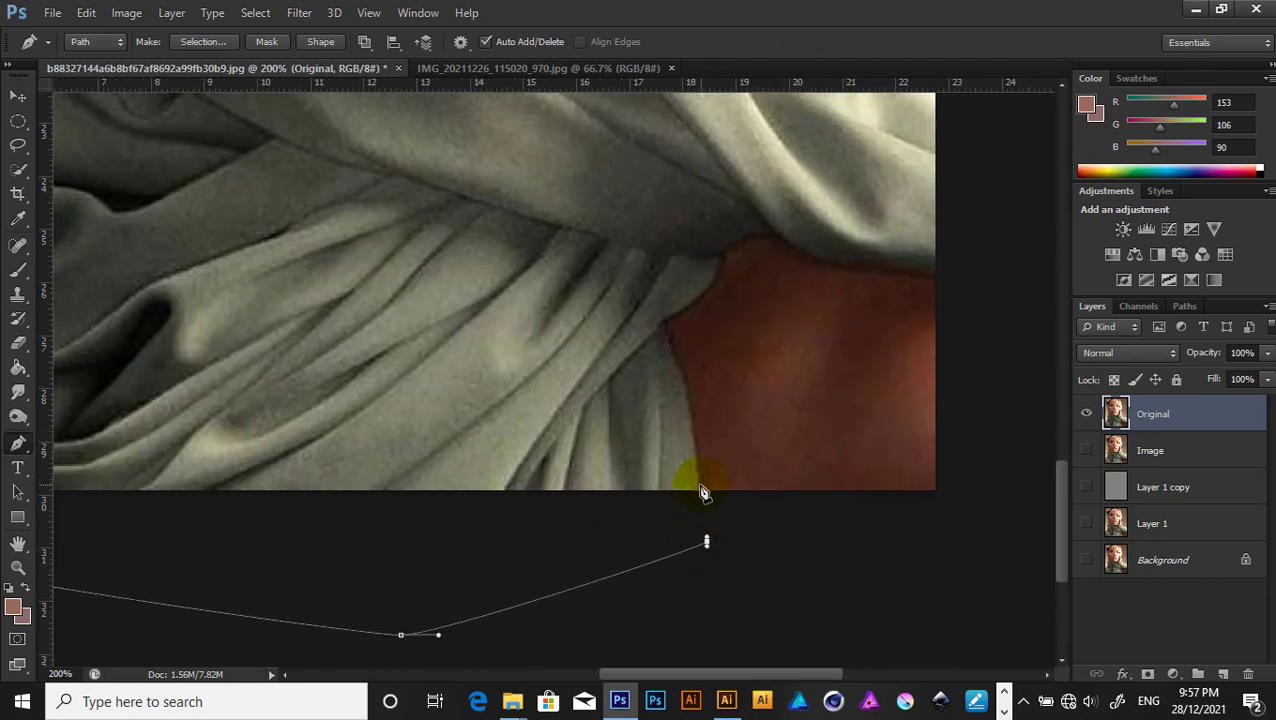
click(705, 510)
click(697, 461)
Add anchors along the scarf-shoulder border and under the overhanging fold toward the scarf's right side.
click(685, 380)
click(669, 340)
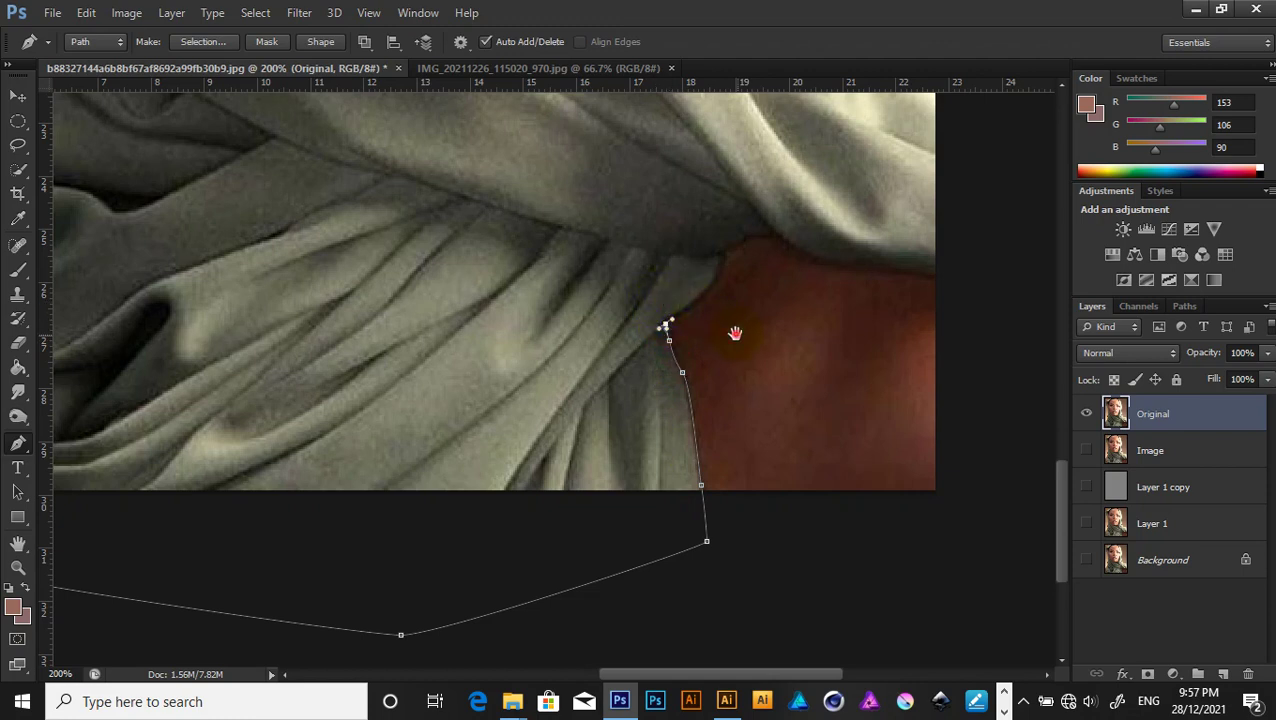
drag(735, 333, 654, 434)
click(627, 393)
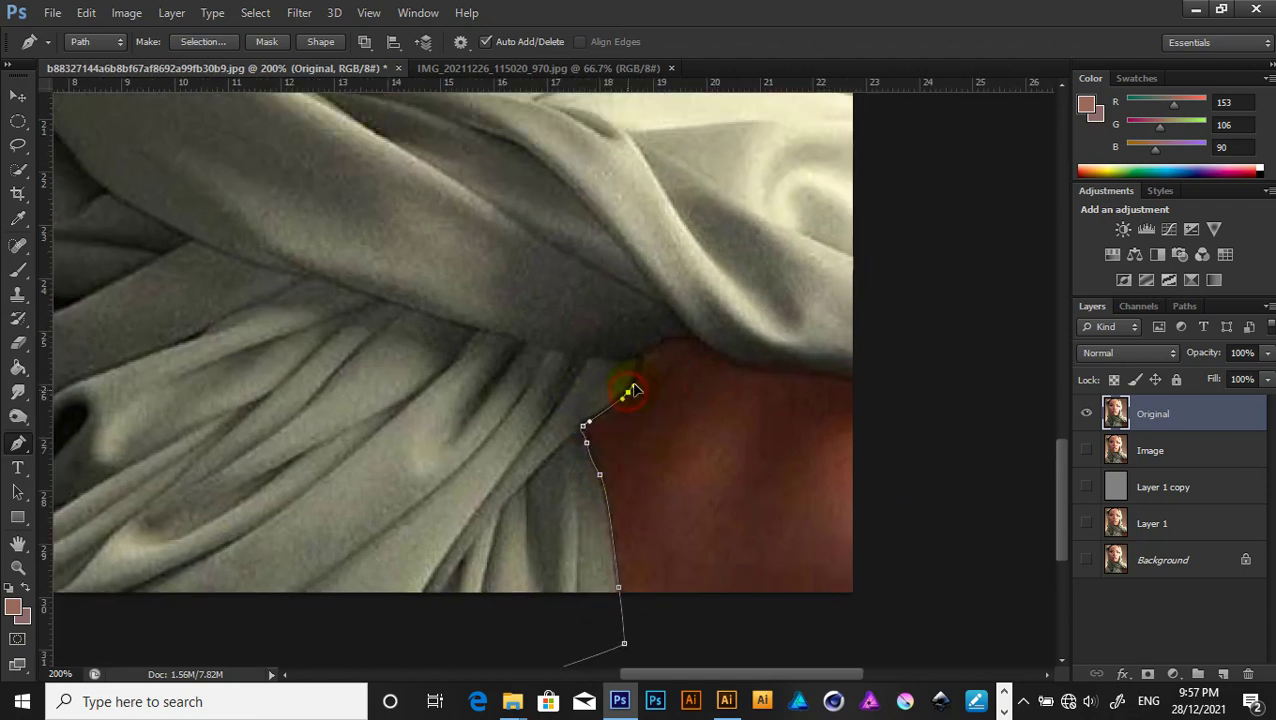
click(640, 364)
click(652, 348)
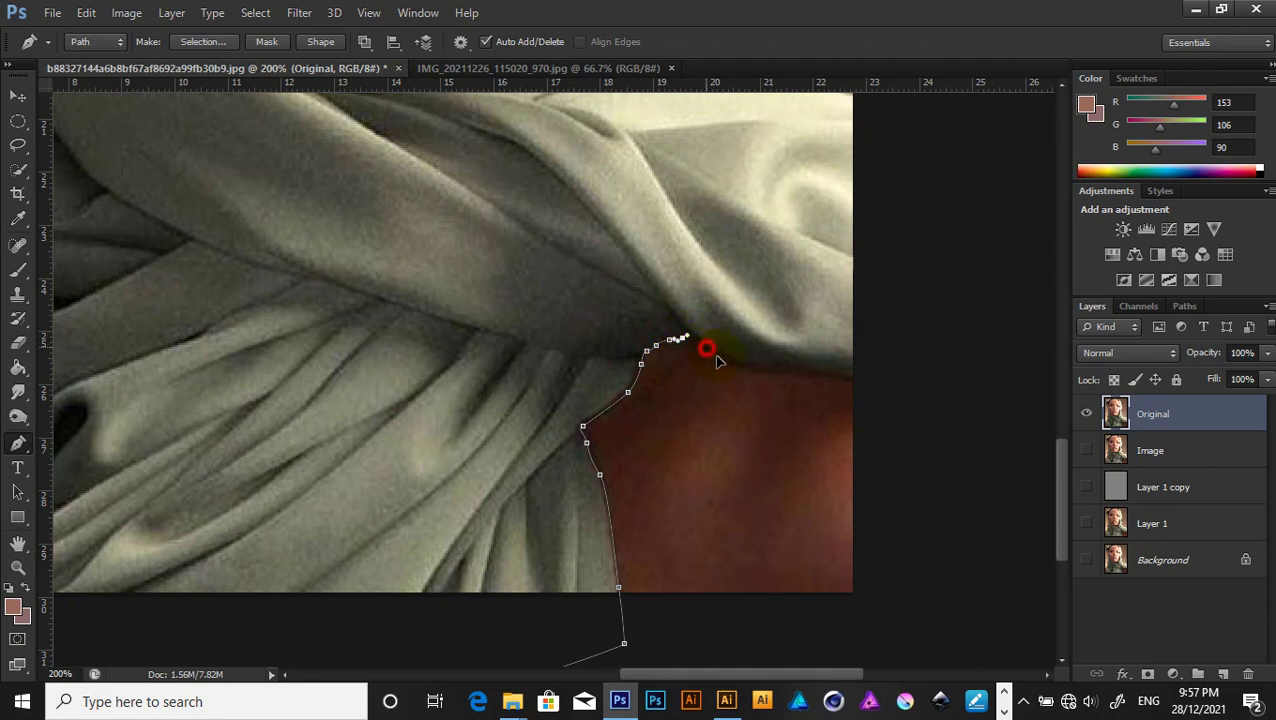
click(722, 358)
mouse_move(749, 404)
mouse_down()
mouse_move(678, 388)
mouse_move(741, 357)
mouse_move(815, 362)
mouse_move(816, 313)
mouse_move(775, 490)
mouse_up()
scroll(809, 459, up, 5)
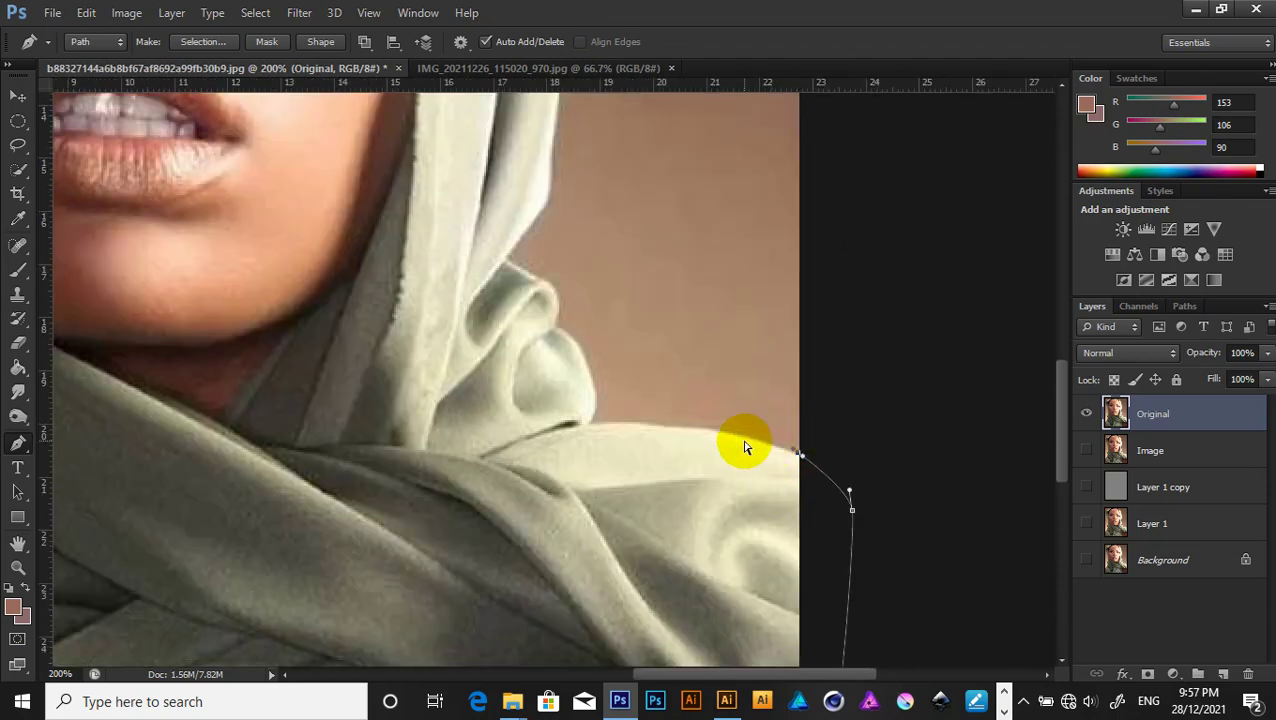
Add curved anchors along the scarf's top right edge and around the raised fold.
mouse_move(690, 497)
mouse_down()
mouse_move(598, 356)
mouse_move(570, 337)
mouse_up()
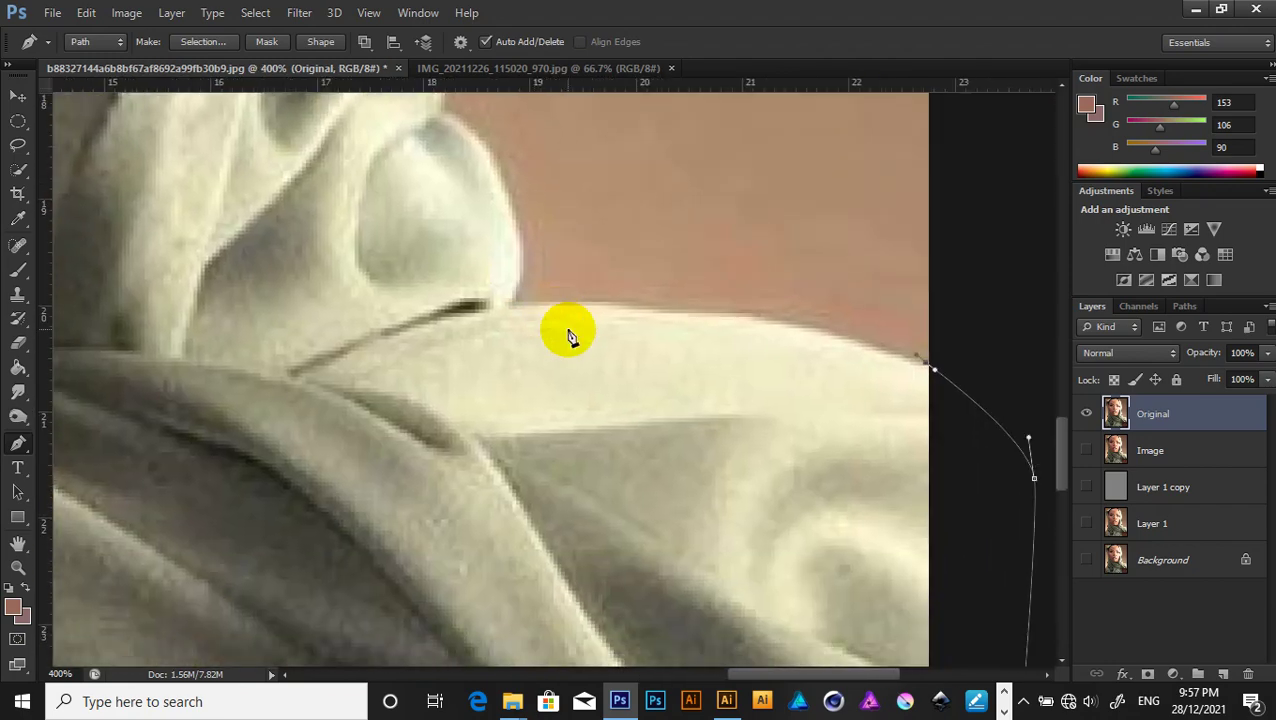
mouse_move(748, 317)
mouse_down()
mouse_move(675, 317)
mouse_move(735, 421)
mouse_up()
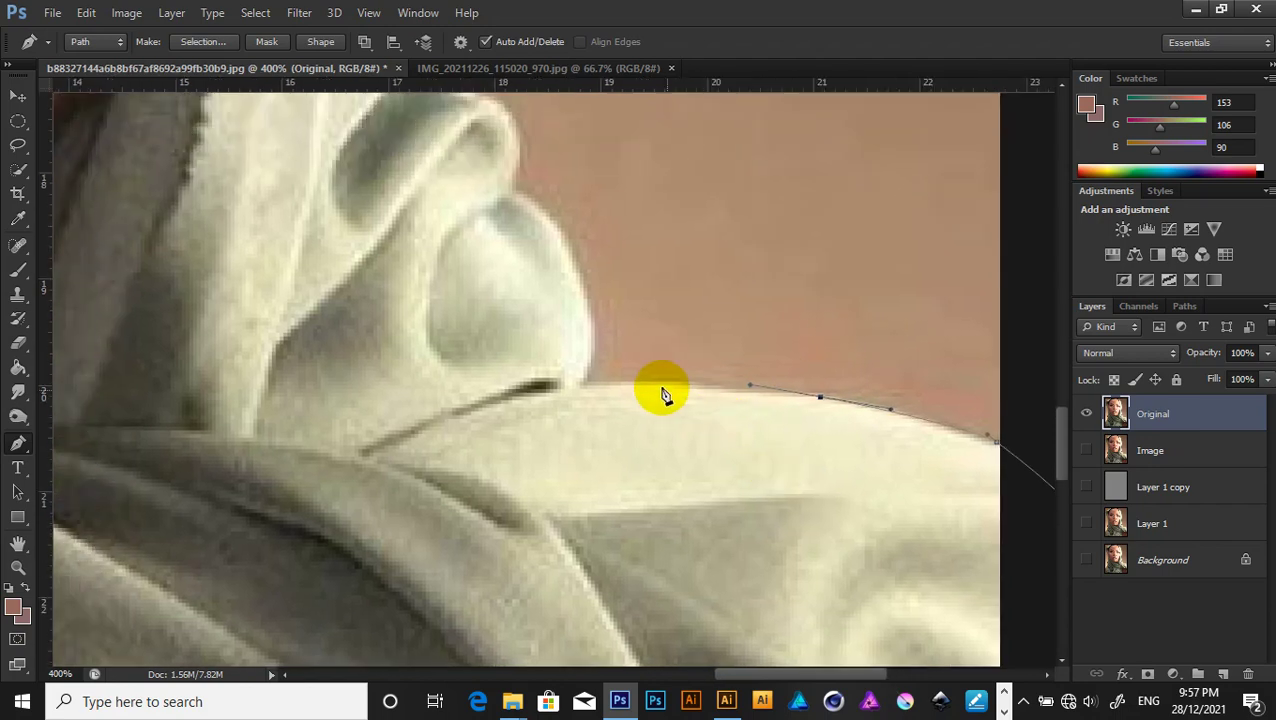
mouse_move(607, 383)
mouse_down()
mouse_move(581, 385)
mouse_move(590, 333)
mouse_move(600, 455)
mouse_up()
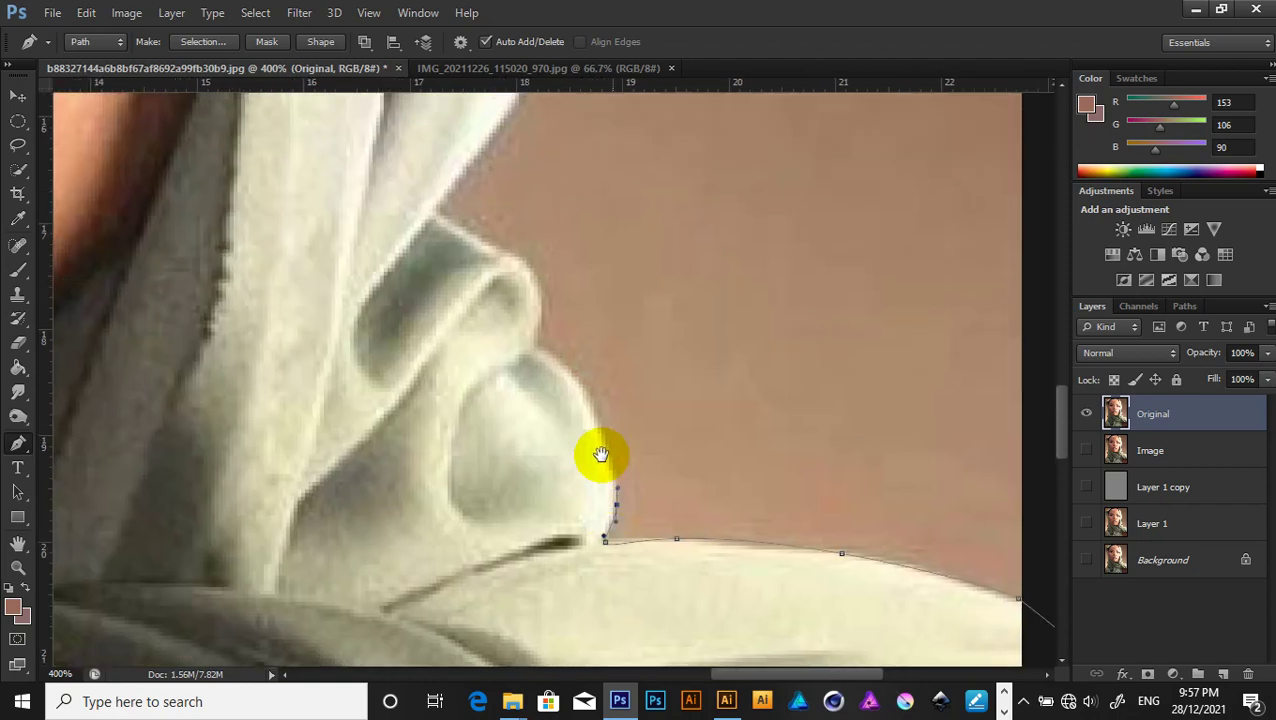
mouse_move(570, 387)
mouse_down()
mouse_move(592, 524)
mouse_move(557, 397)
mouse_move(570, 561)
mouse_up()
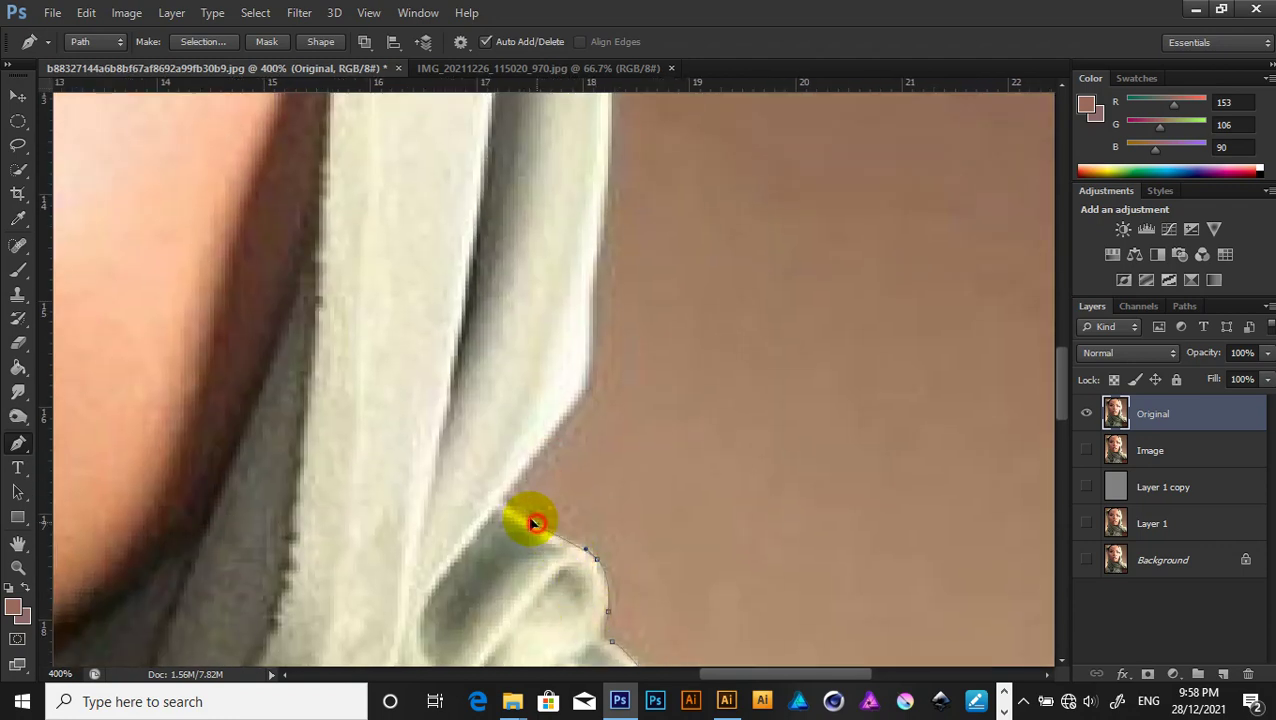
drag(533, 523, 519, 514)
click(507, 498)
mouse_move(564, 419)
mouse_down()
mouse_move(584, 393)
mouse_move(563, 578)
mouse_up()
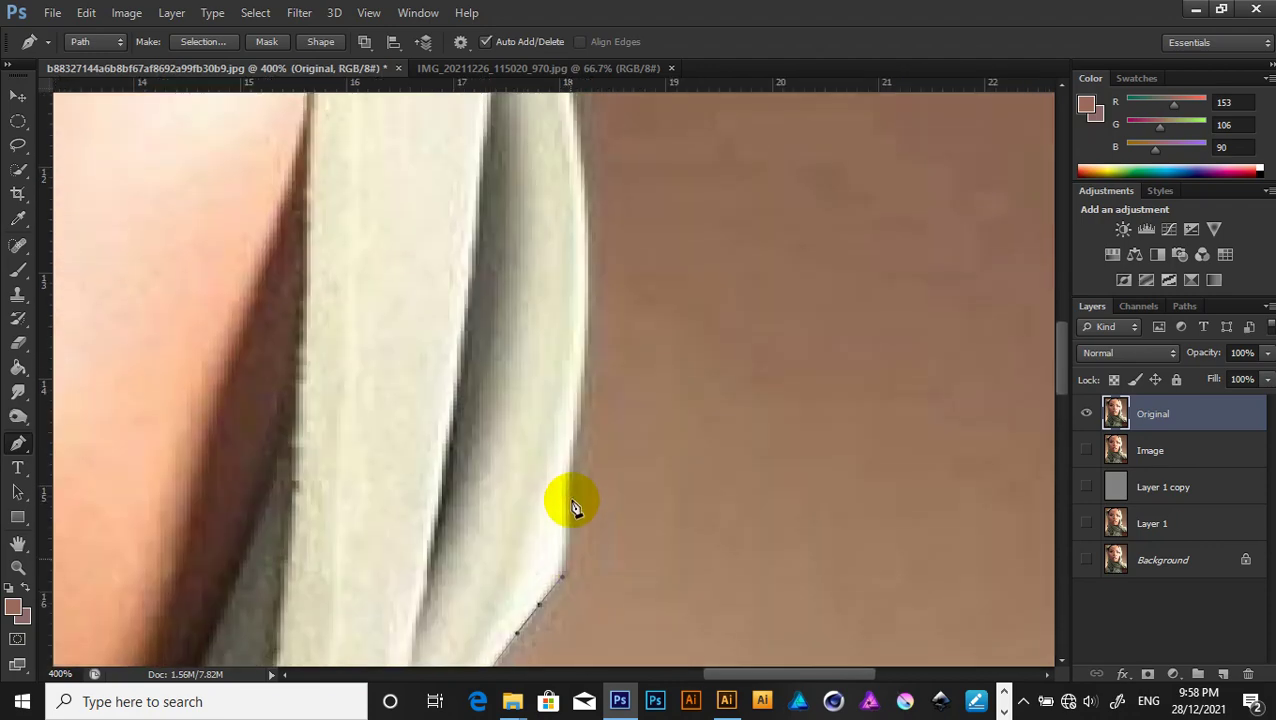
Continue curved anchors up the scarf's right outer edge toward eye level.
mouse_move(573, 477)
mouse_down()
mouse_move(577, 408)
mouse_move(592, 660)
mouse_up()
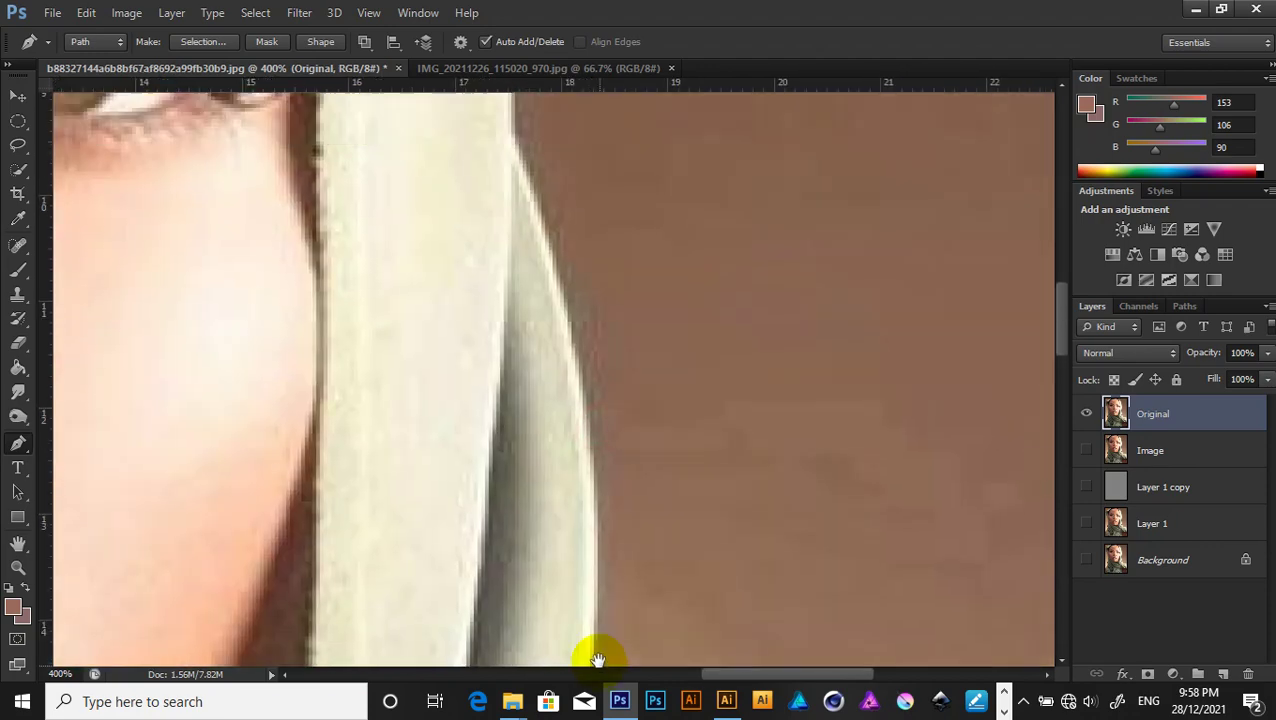
mouse_move(587, 411)
mouse_down()
mouse_move(572, 338)
mouse_move(617, 589)
mouse_up()
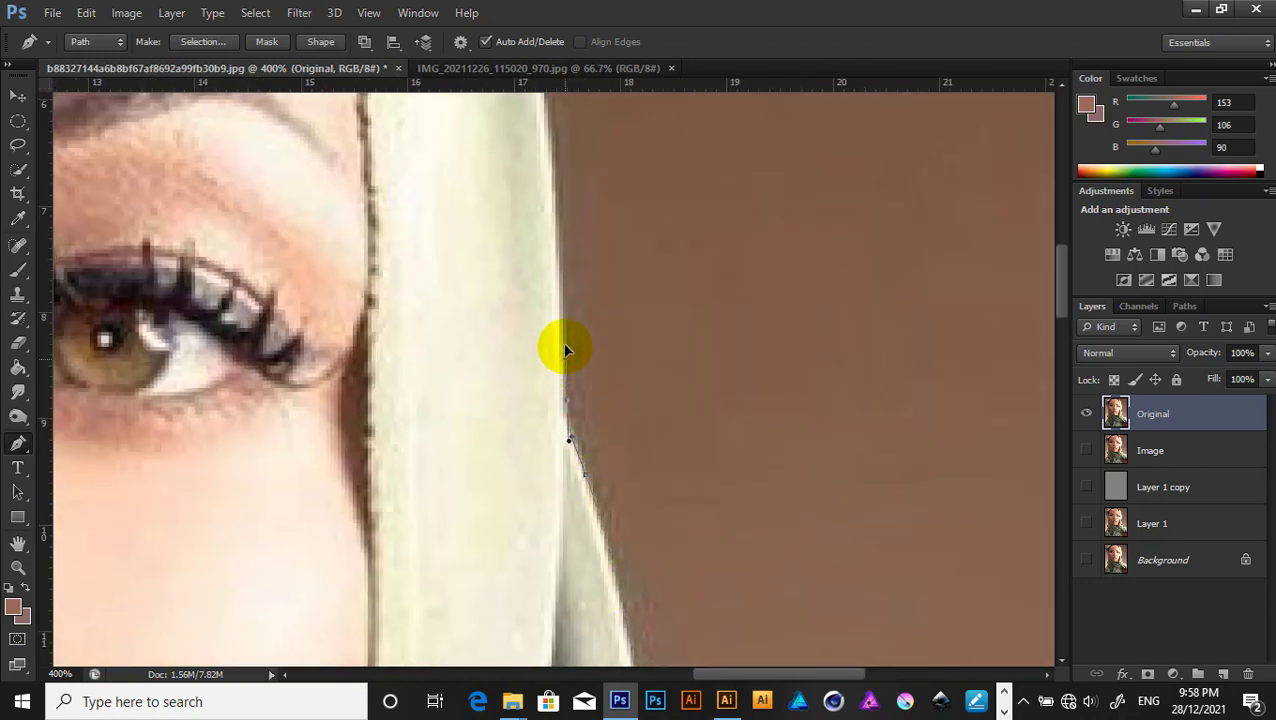
drag(565, 350, 592, 627)
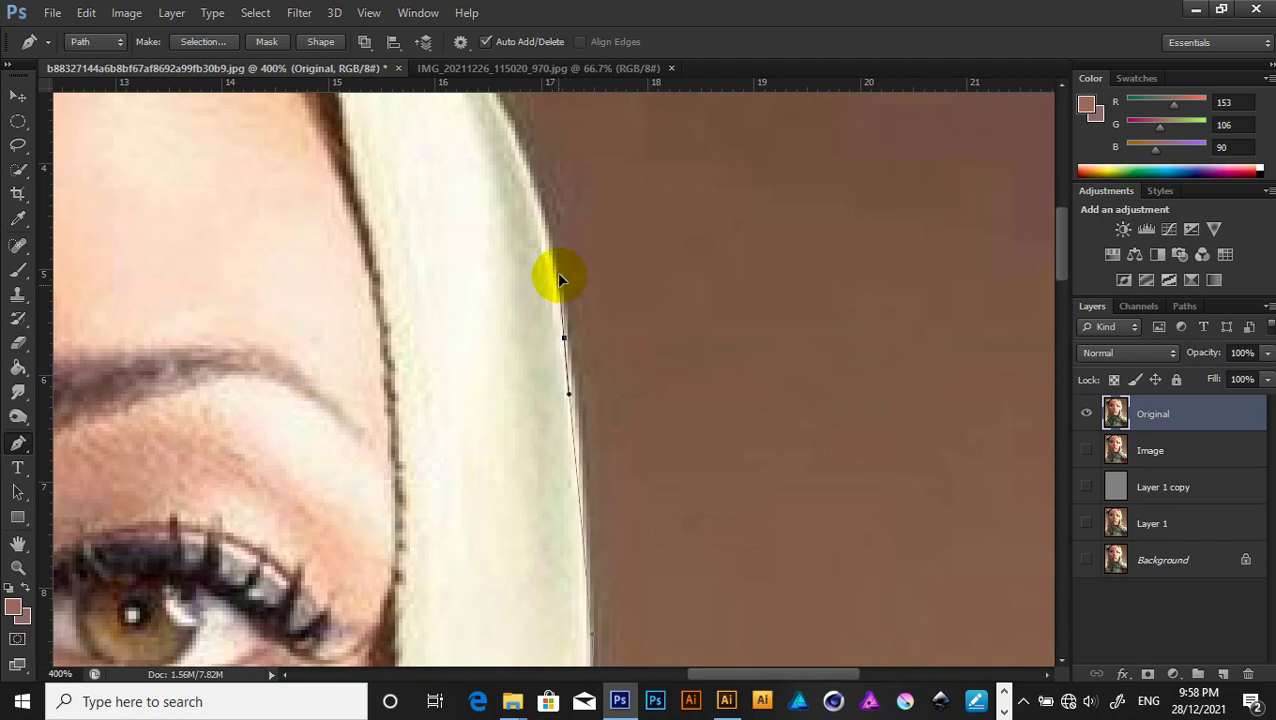
drag(566, 338, 559, 250)
drag(566, 320, 829, 526)
key(ctrl+minus)
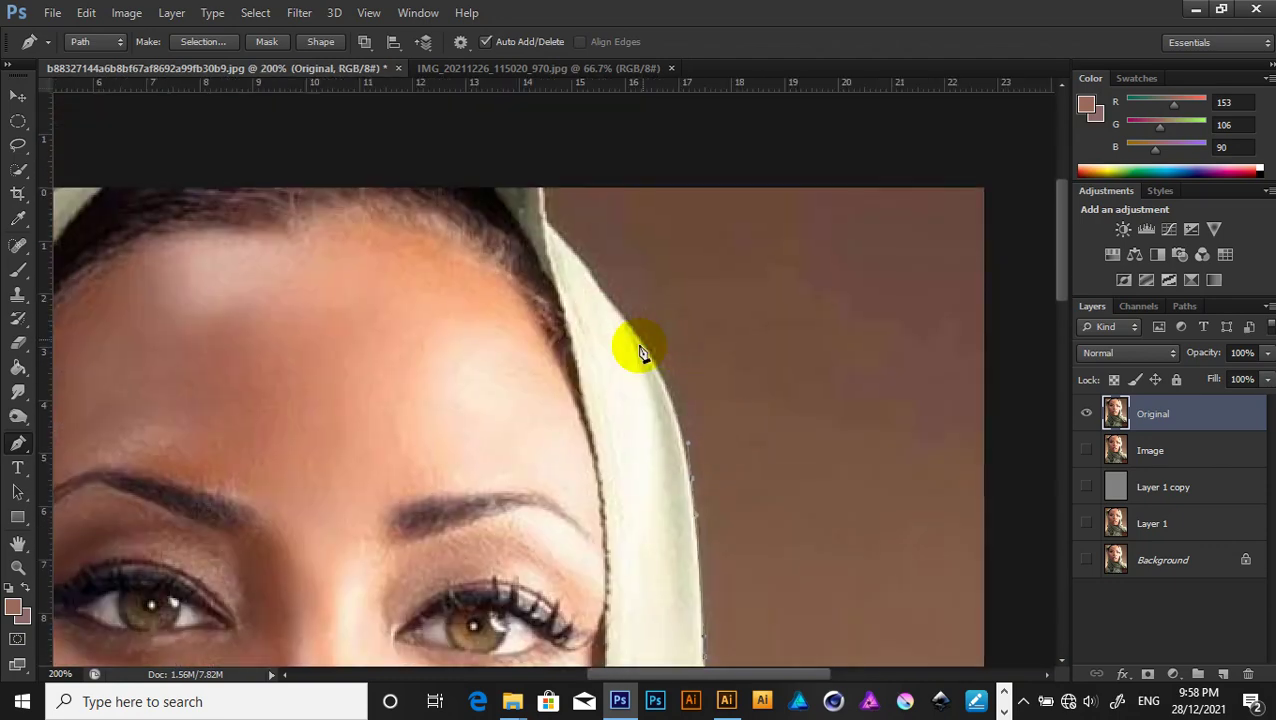
Add two anchors up to the head top, then pan and zoom out to review the scarf outline.
click(614, 296)
click(600, 292)
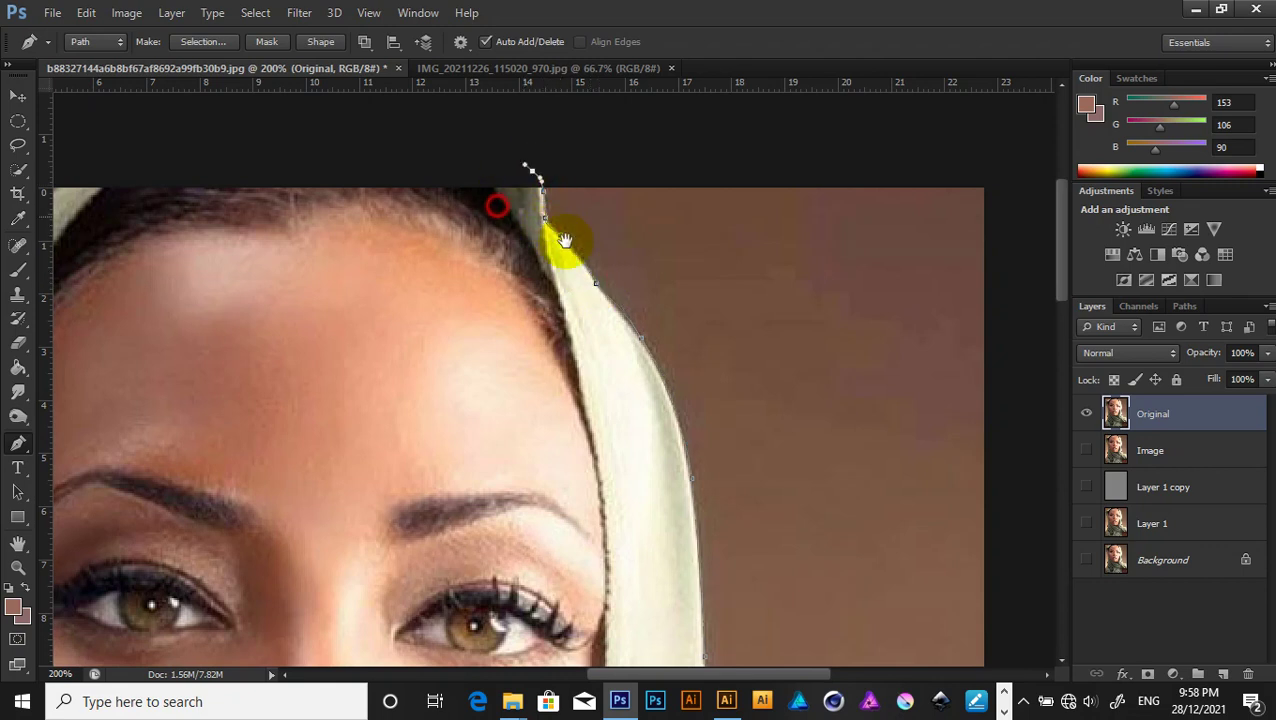
drag(498, 205, 585, 251)
drag(419, 228, 709, 123)
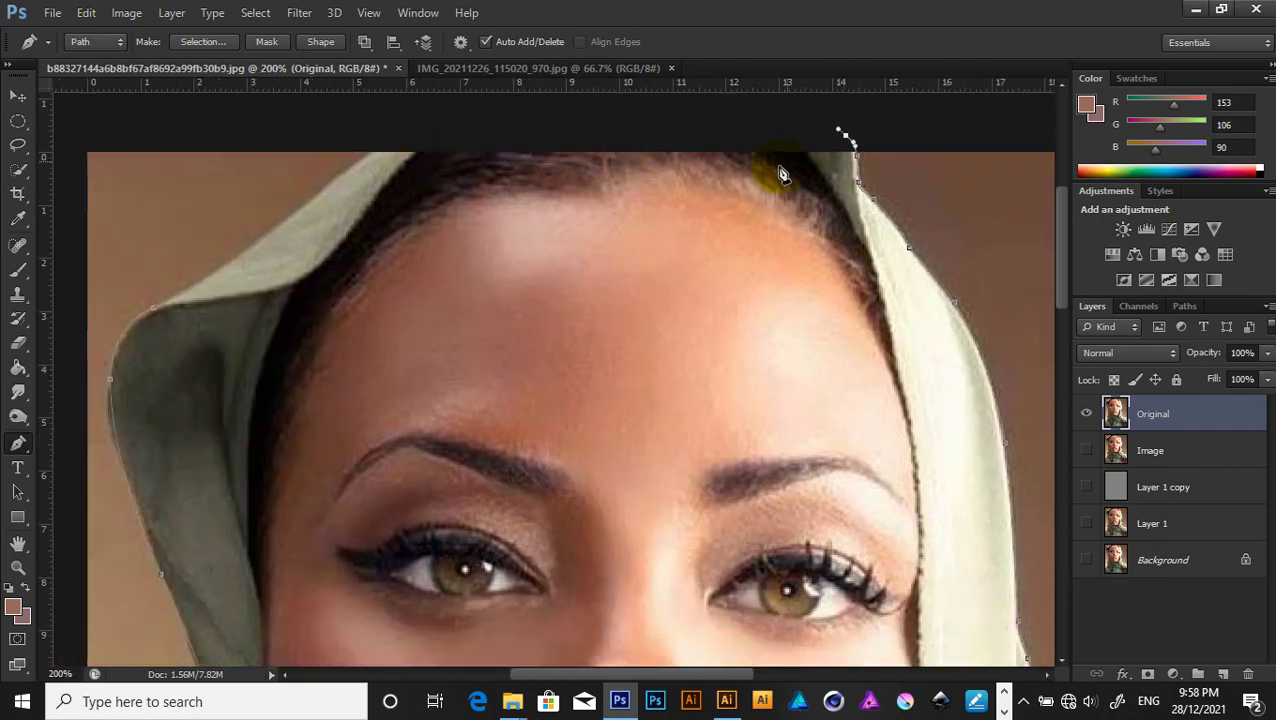
drag(746, 282, 655, 162)
drag(661, 299, 663, 143)
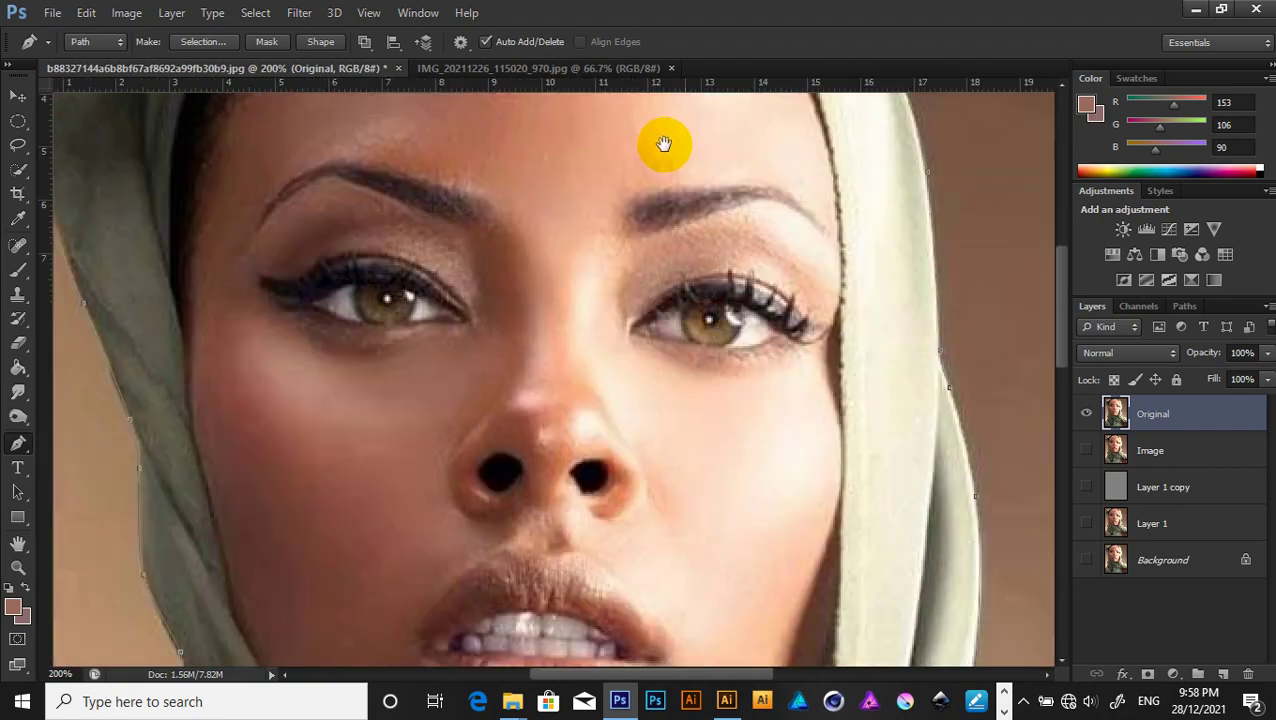
key(ctrl+minus)
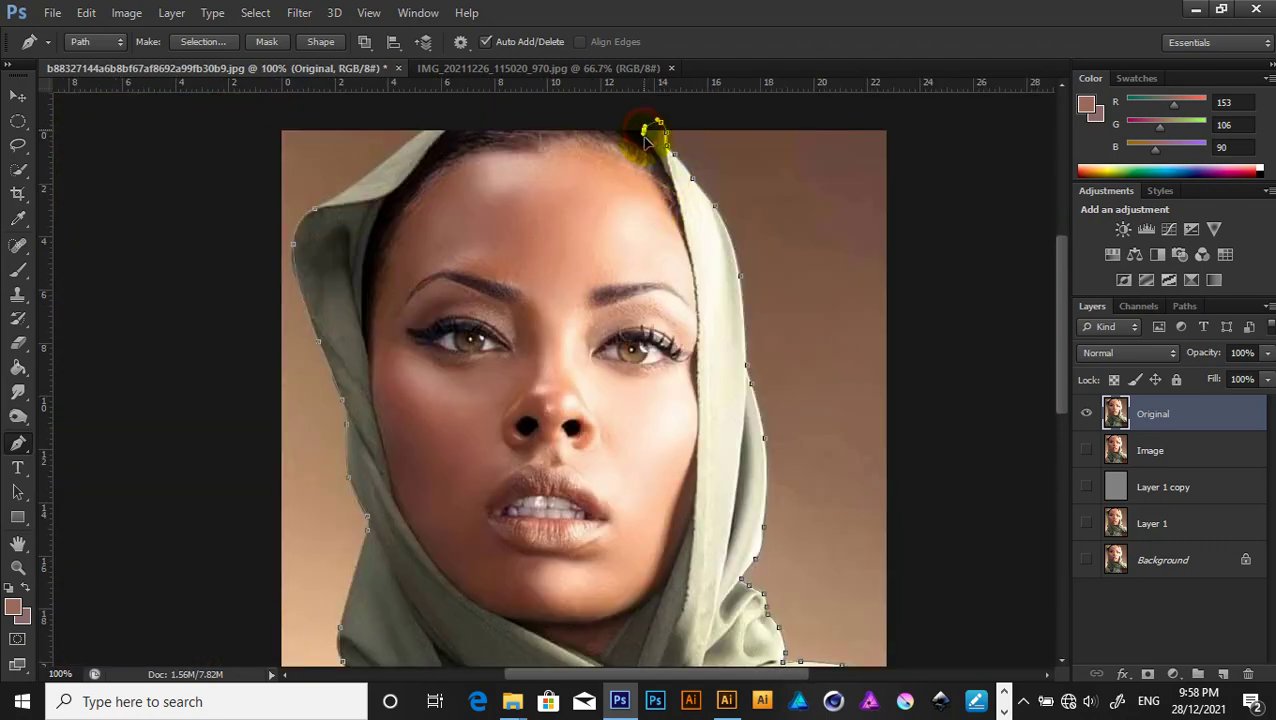
scroll(655, 160, down, 2)
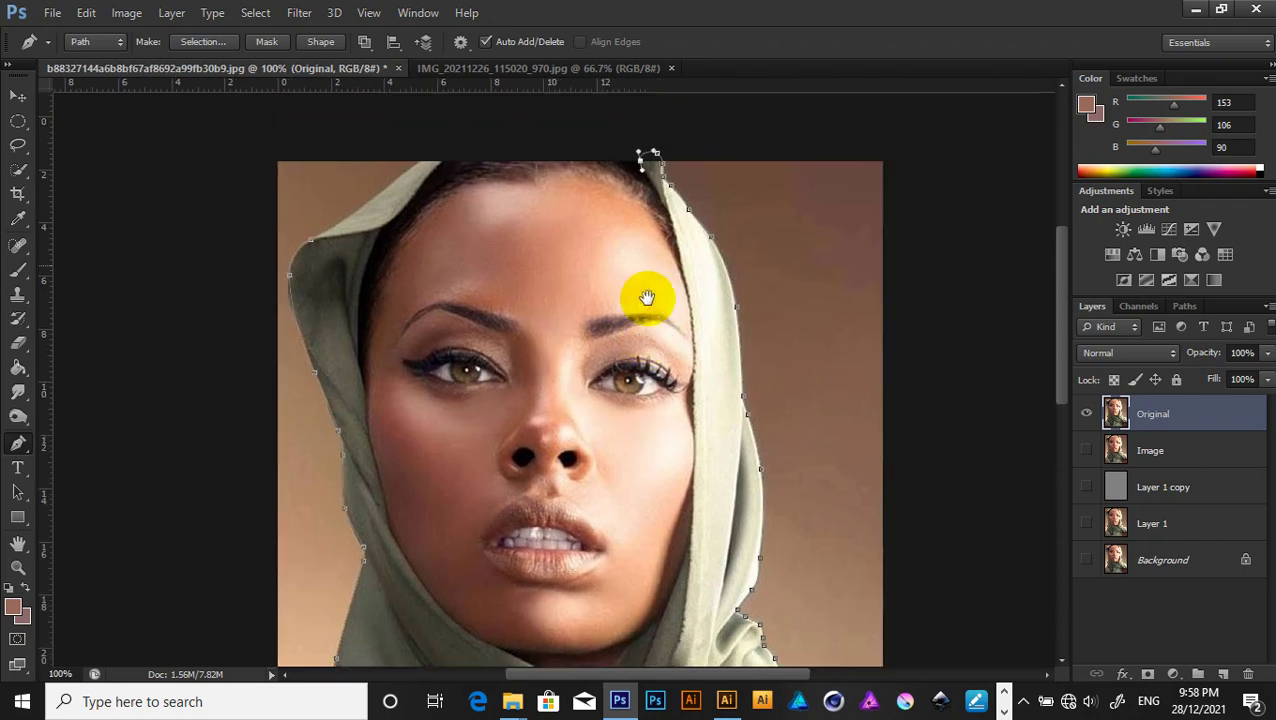
scroll(640, 260, up, 3)
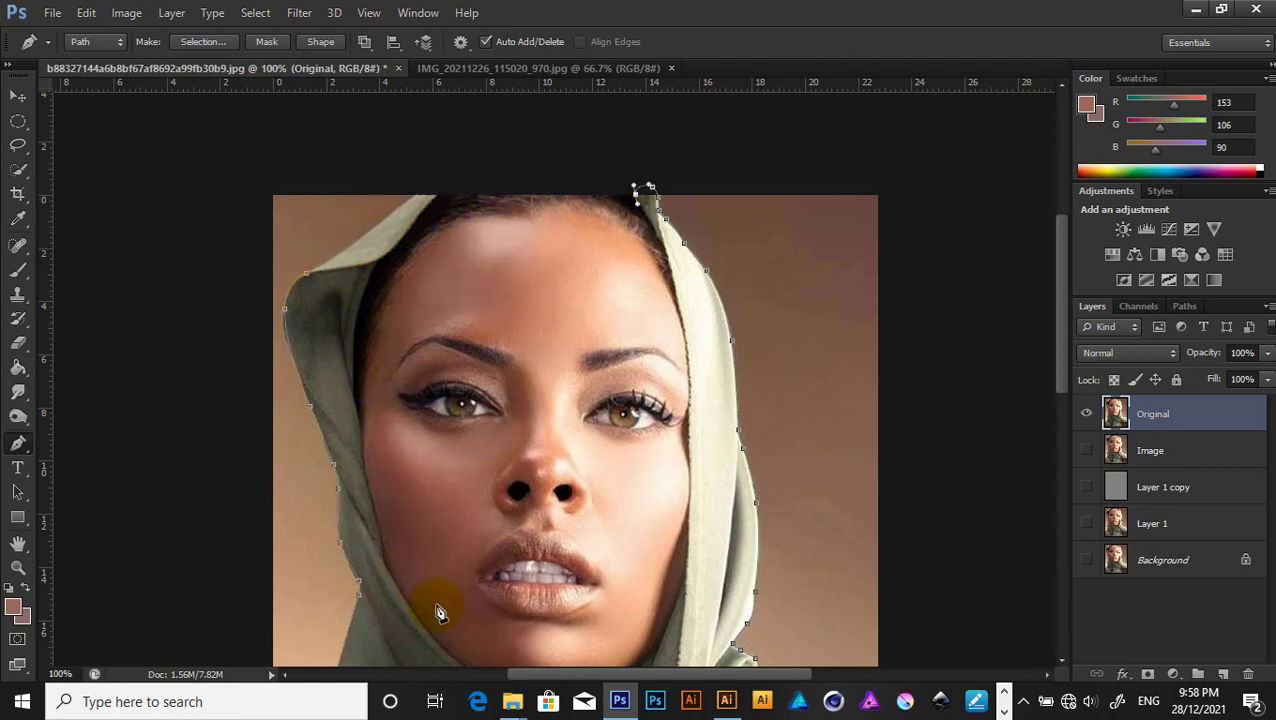
scroll(620, 240, down, 2)
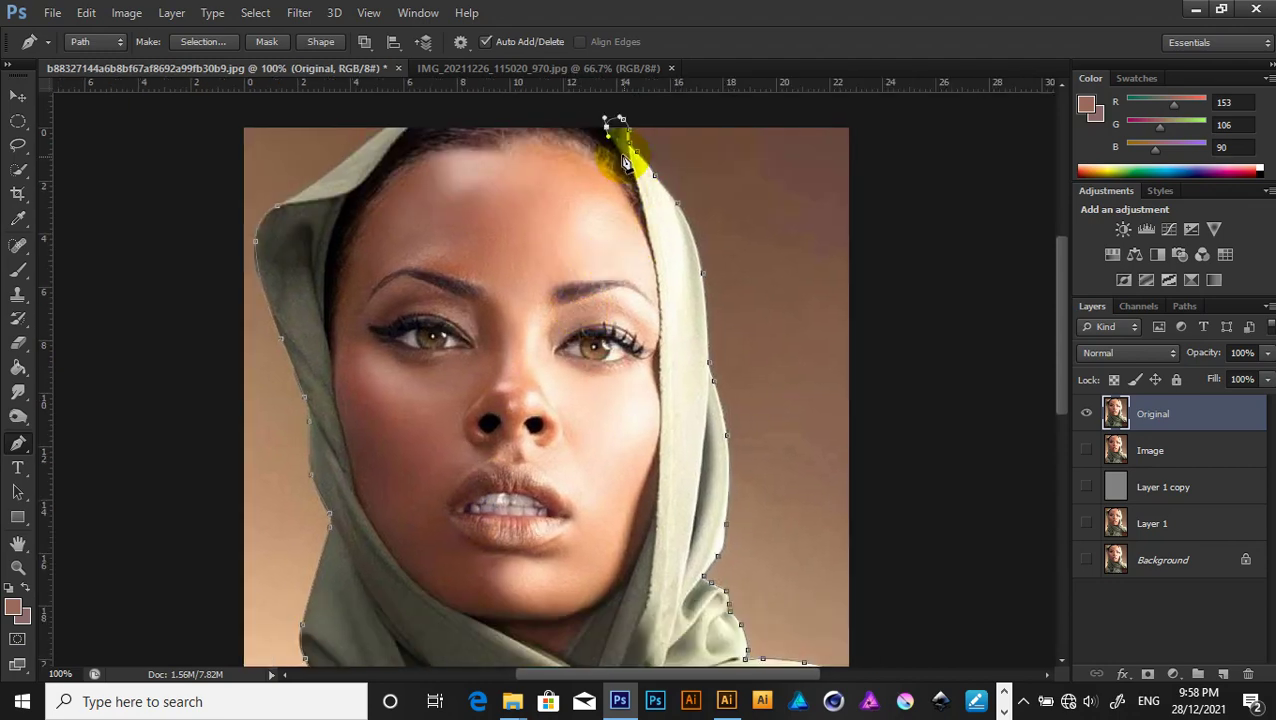
Zoom back in and add anchors down the inner scarf edge on the face's right side.
key(ctrl+plus)
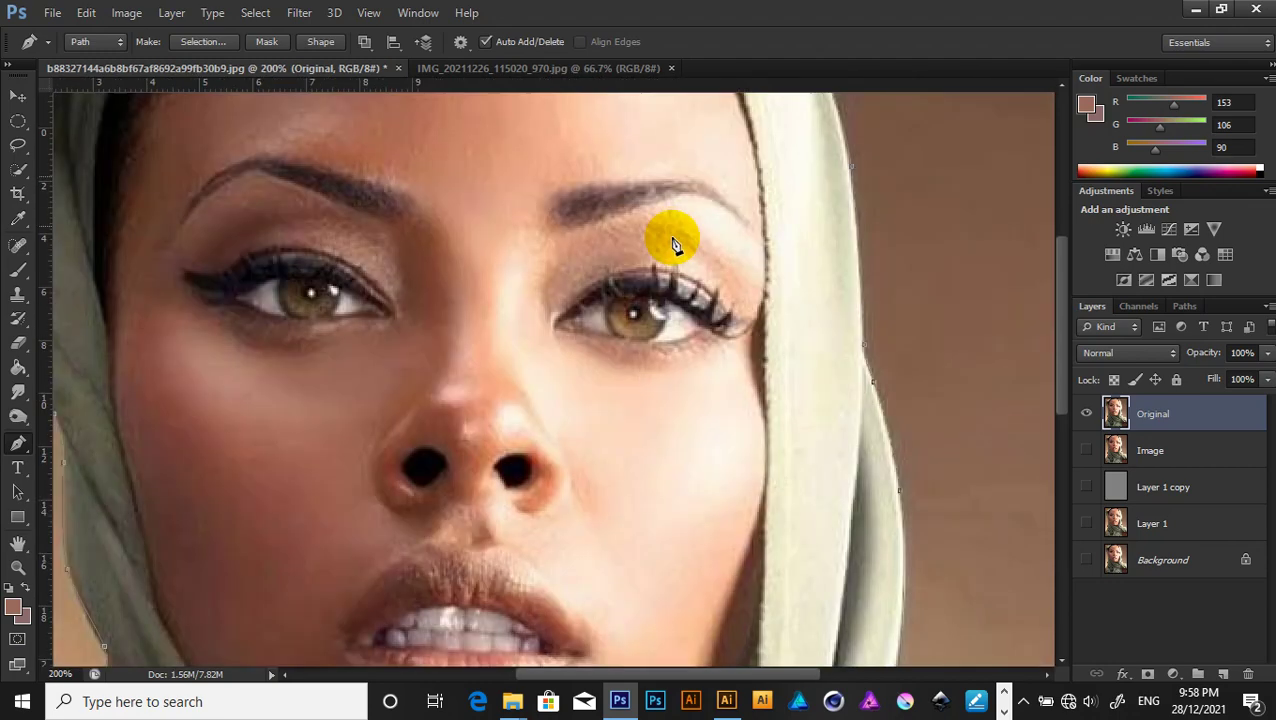
scroll(545, 420, up, 5)
scroll(545, 420, right, 4)
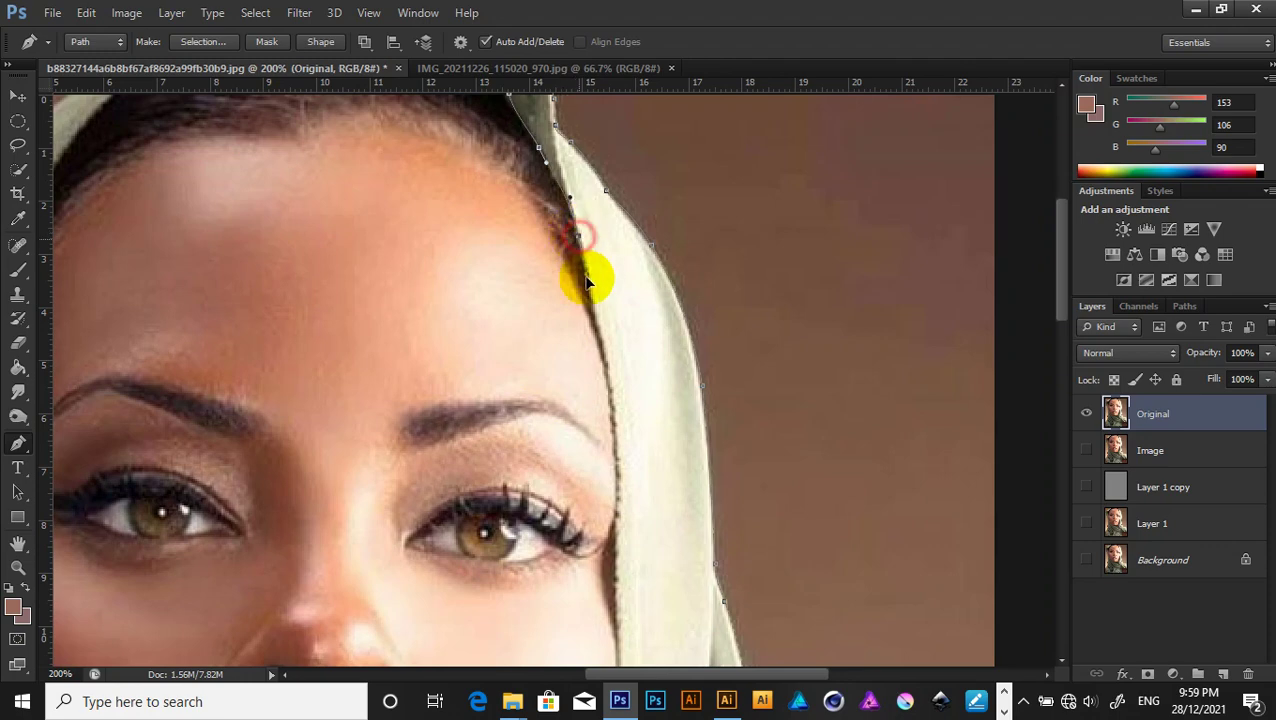
drag(595, 363, 579, 236)
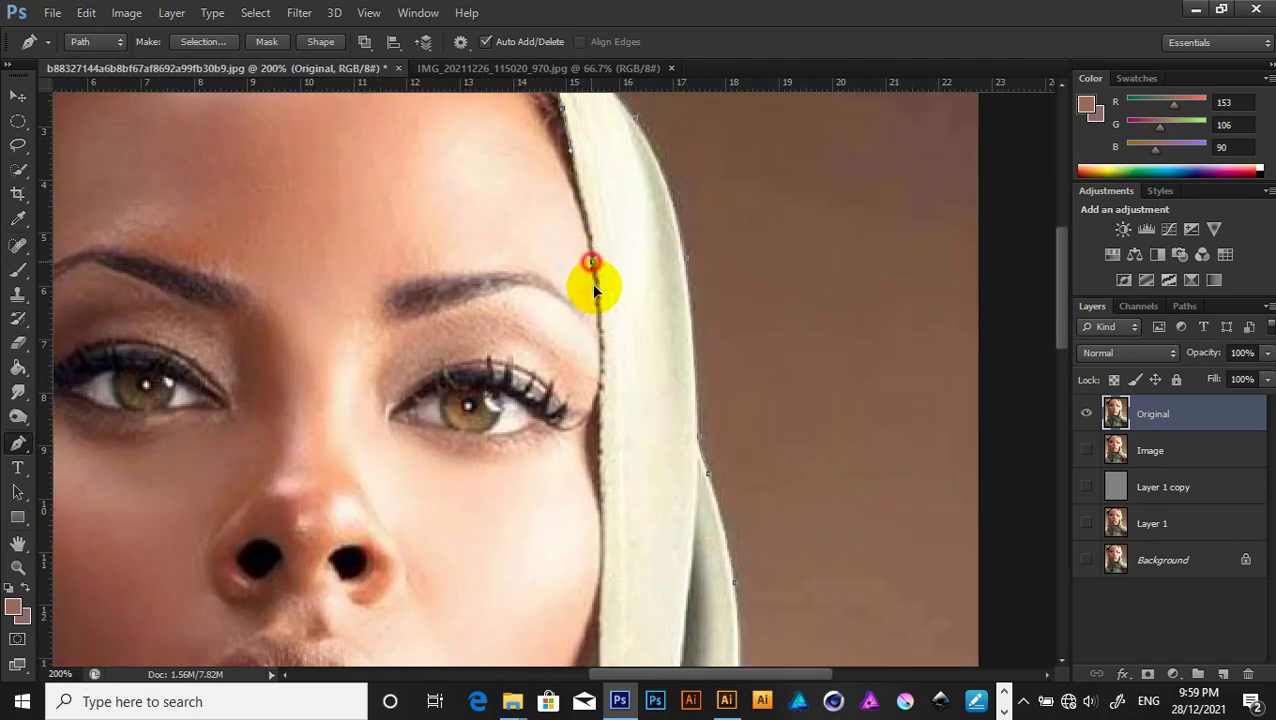
drag(598, 333, 630, 208)
click(628, 218)
click(628, 253)
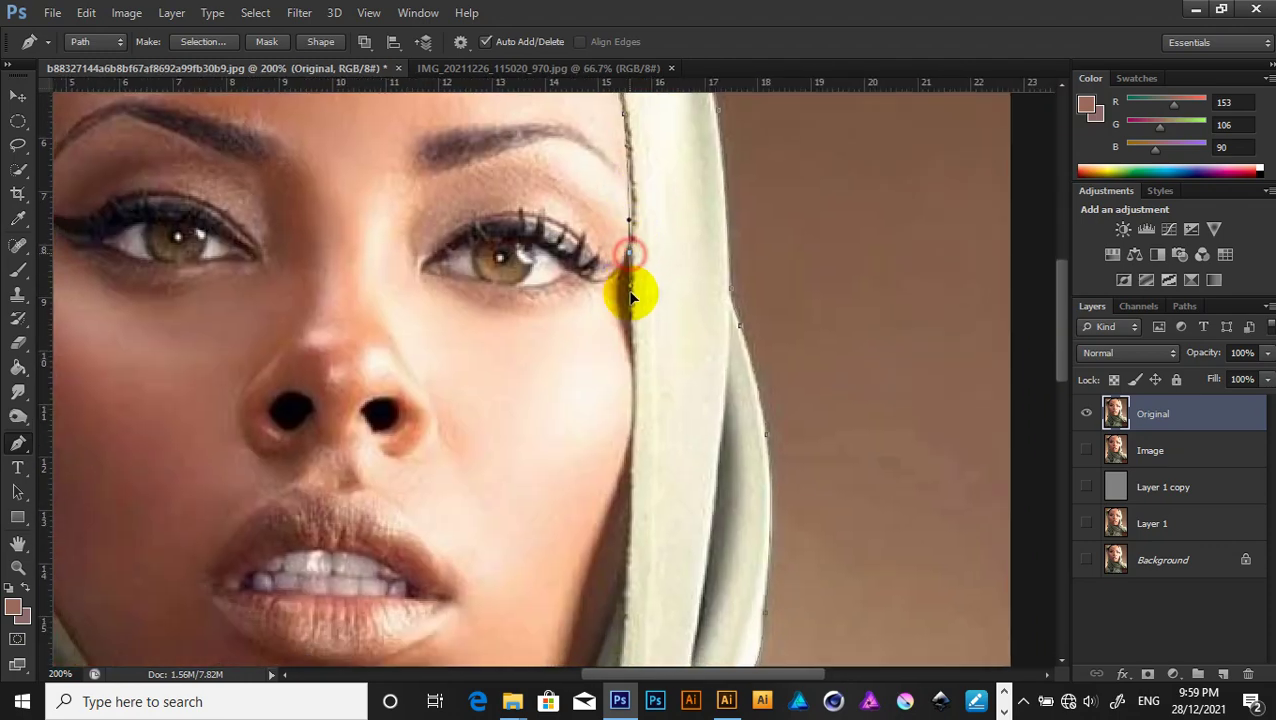
drag(630, 295, 635, 235)
Continue the path past the right cheek and jaw to where the chin meets the scarf.
drag(638, 336, 650, 222)
drag(648, 322, 649, 370)
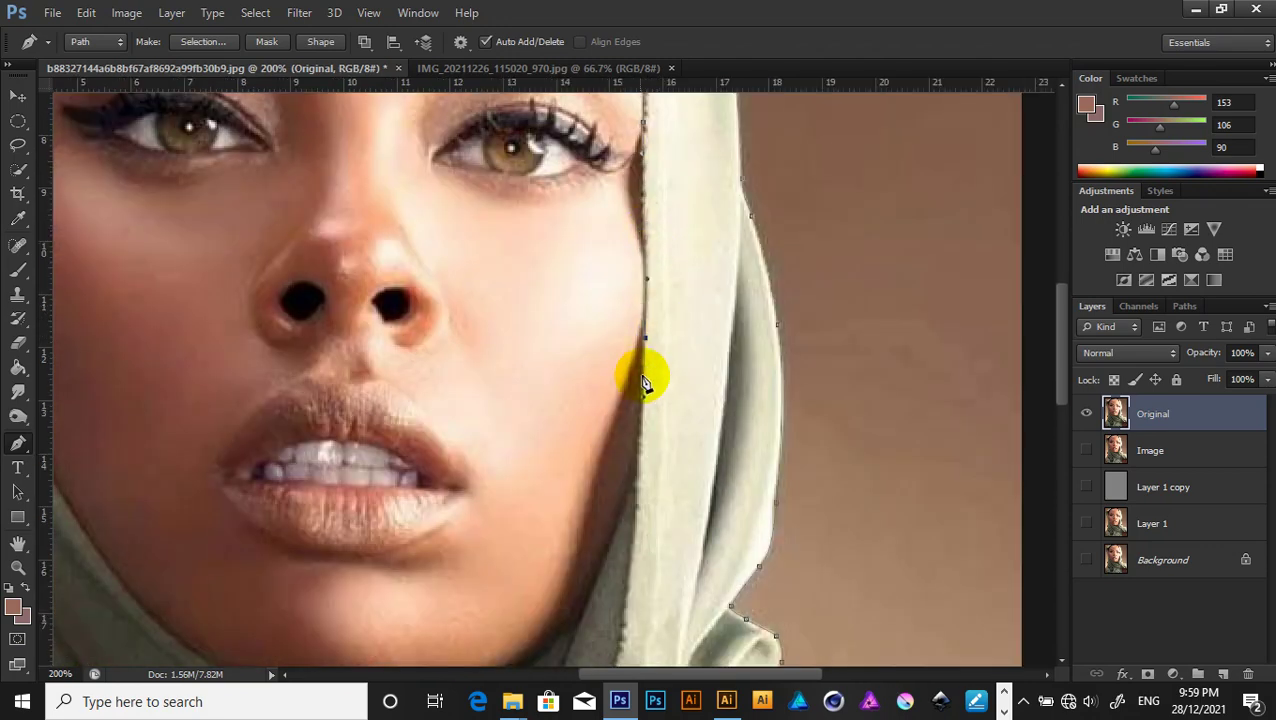
drag(646, 418, 661, 322)
scroll(655, 340, down, 3)
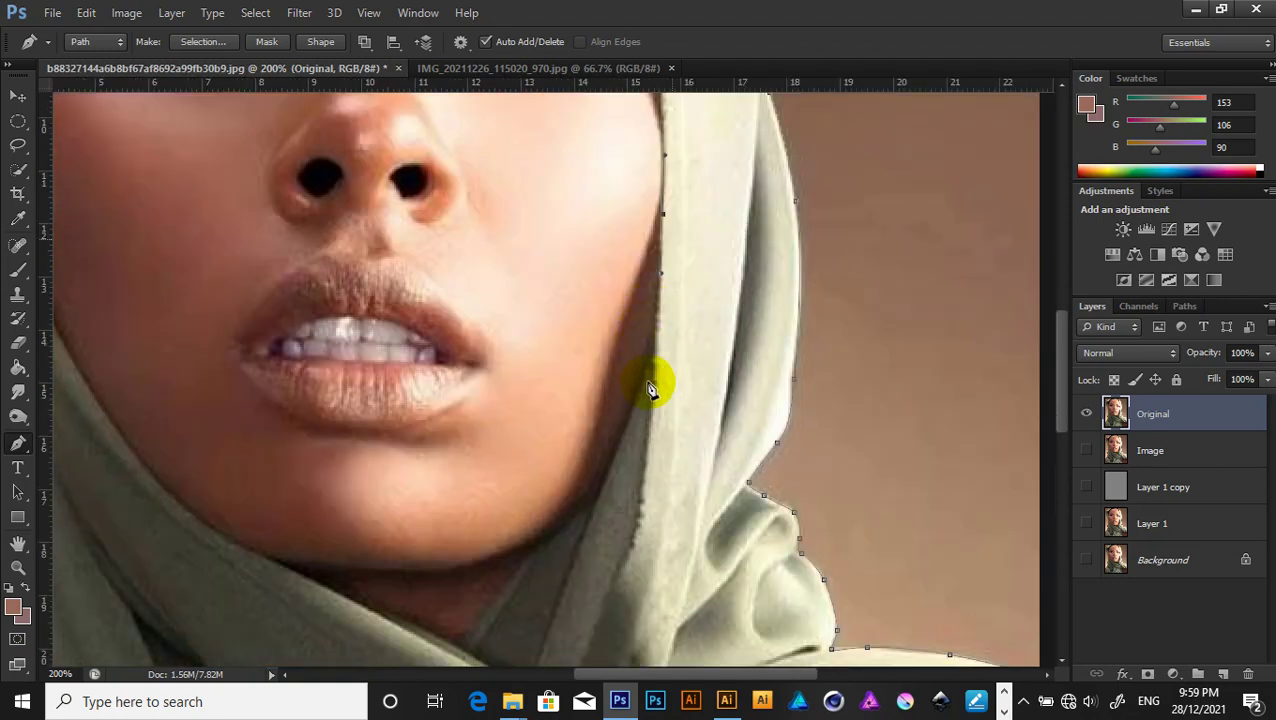
click(612, 464)
scroll(646, 404, down, 3)
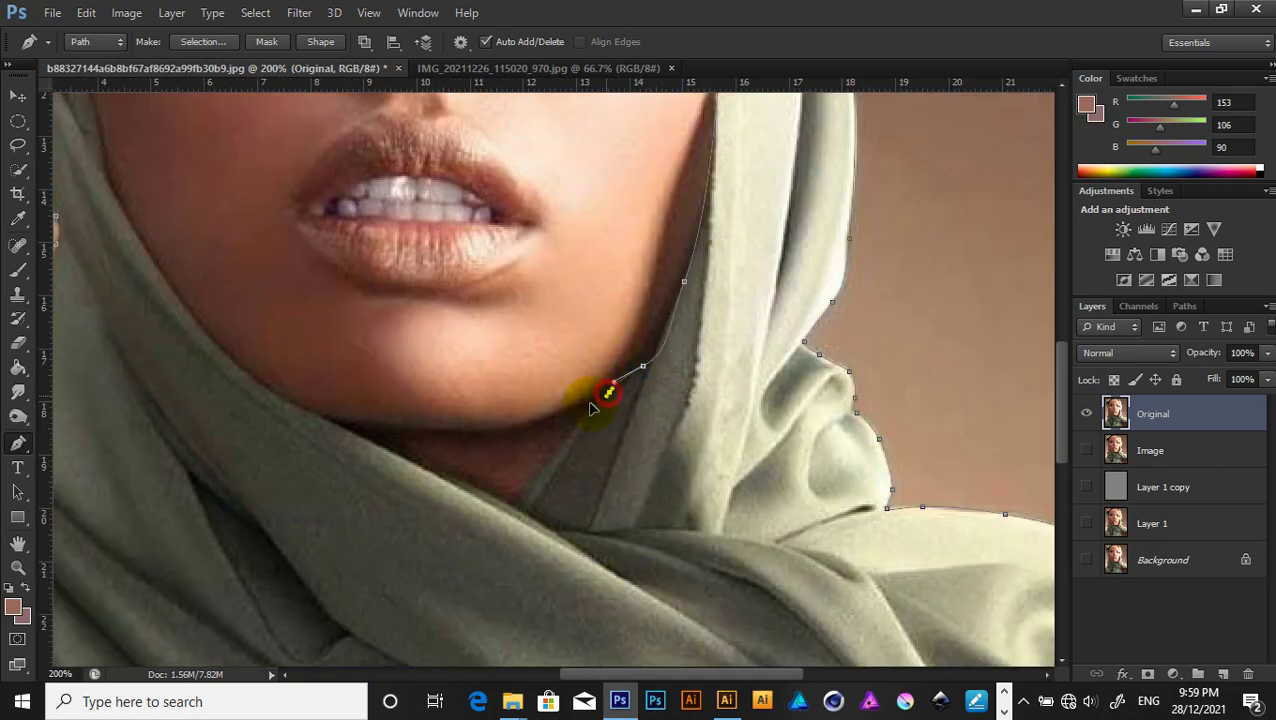
drag(538, 484, 578, 492)
scroll(590, 480, left, 3)
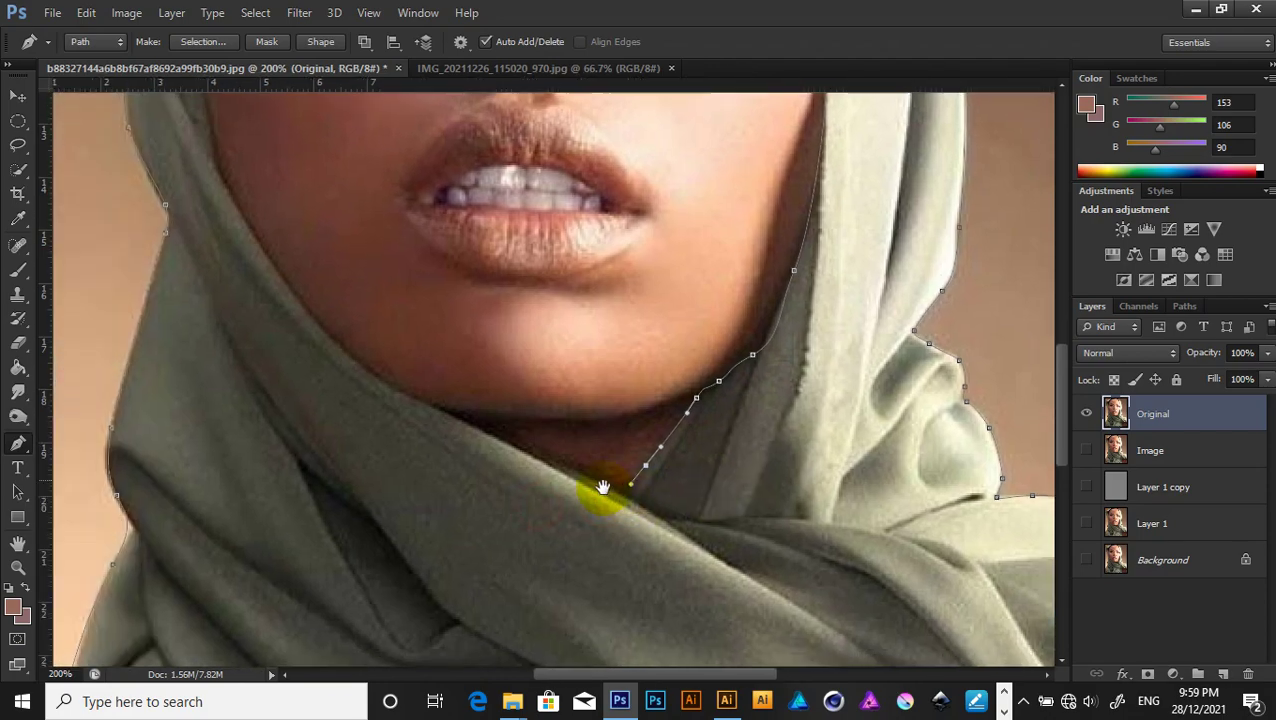
Rotate the view and trace the inner scarf edge from the left cheek up the face's side.
key(r)
mouse_move(729, 307)
mouse_down()
mouse_move(555, 578)
mouse_move(709, 421)
mouse_move(694, 215)
mouse_move(581, 321)
mouse_up()
scroll(581, 321, up, 2)
scroll(520, 335, right, 3)
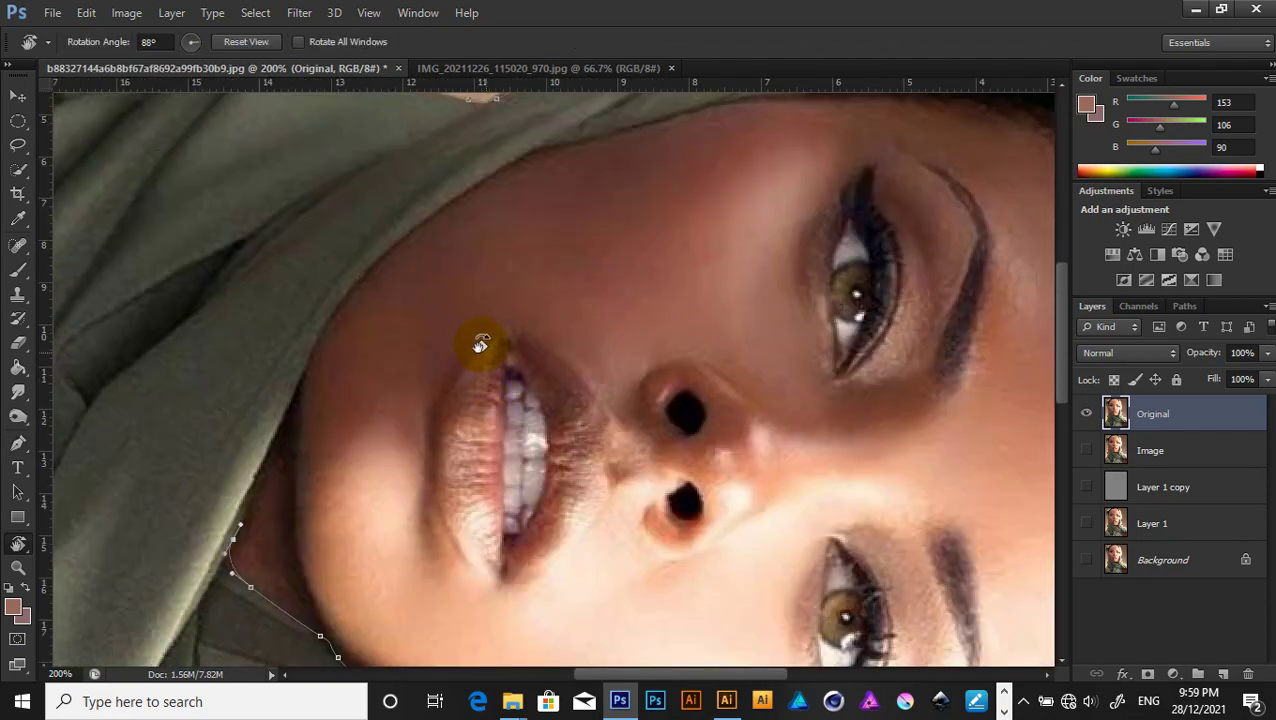
key(p)
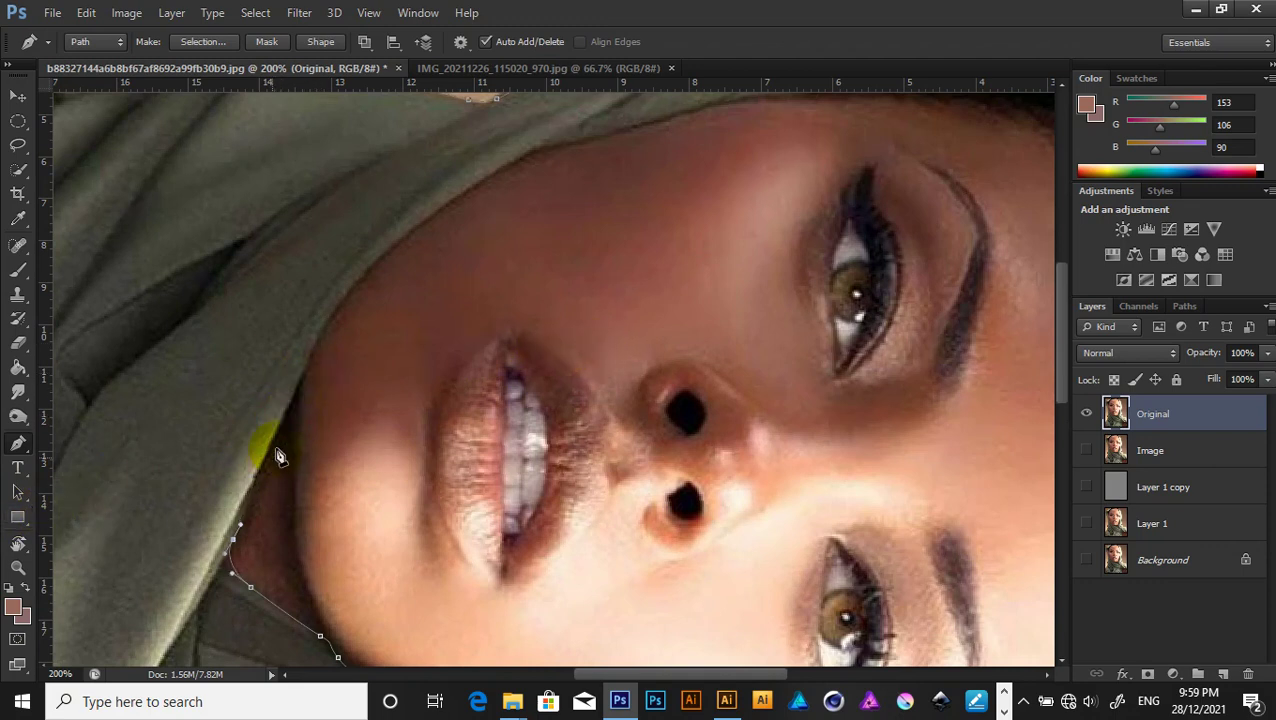
click(282, 423)
drag(322, 360, 278, 450)
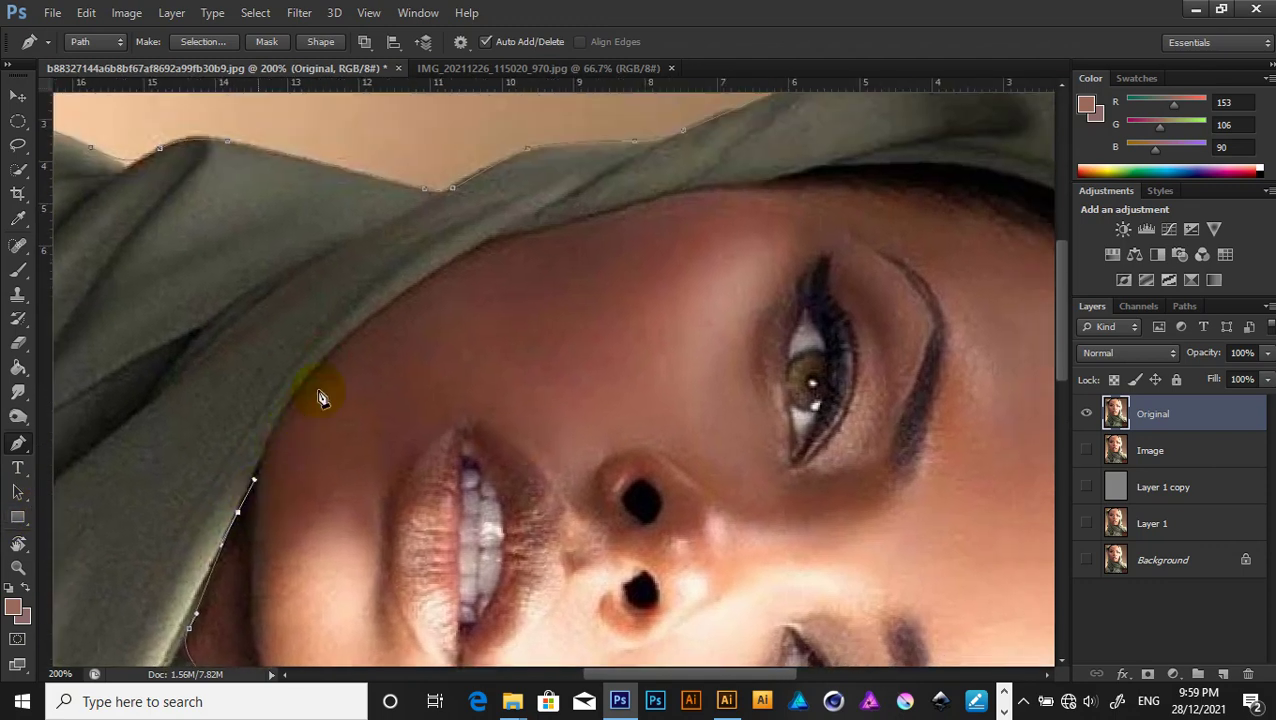
click(295, 379)
mouse_move(337, 345)
mouse_down()
mouse_move(381, 314)
mouse_move(340, 378)
mouse_up()
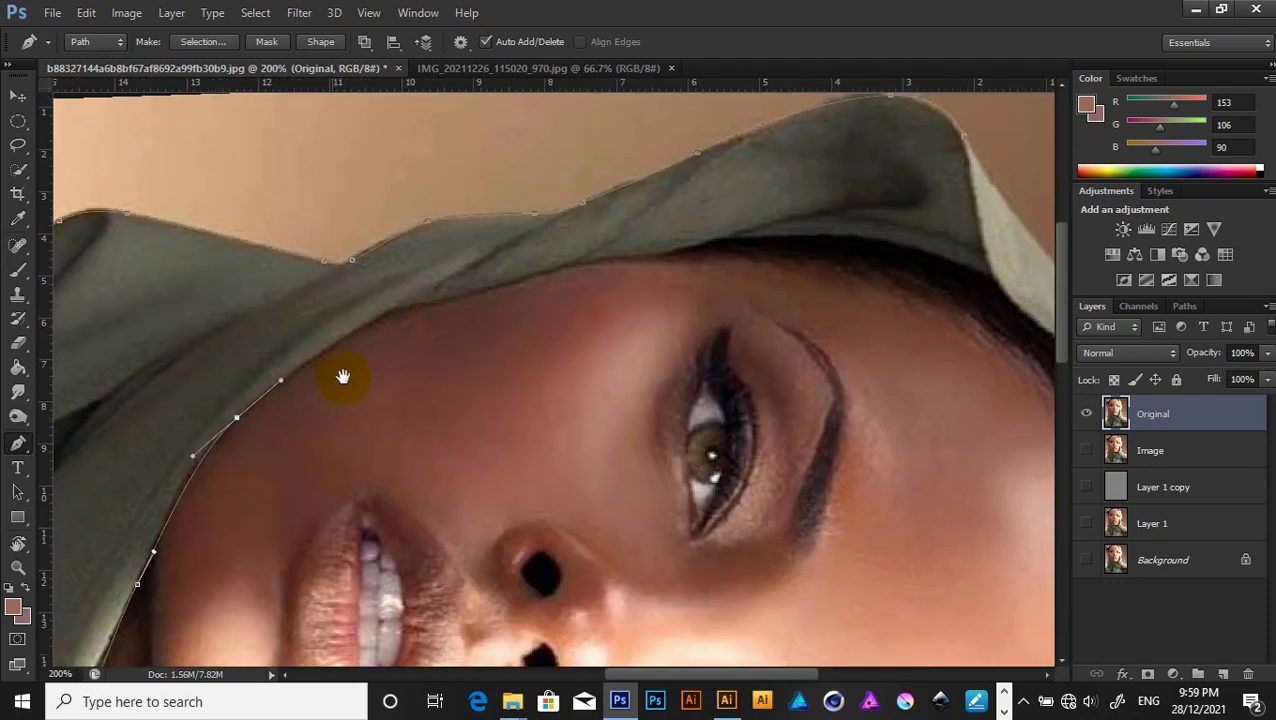
click(375, 322)
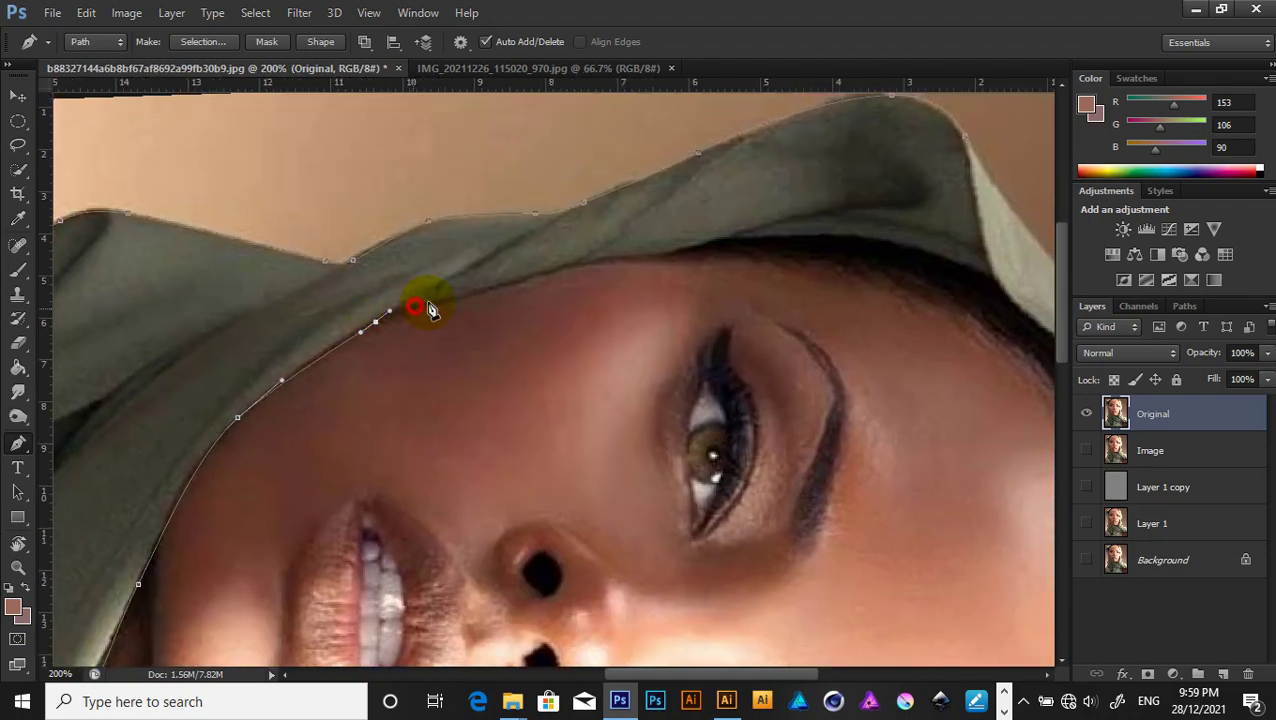
drag(470, 305, 410, 327)
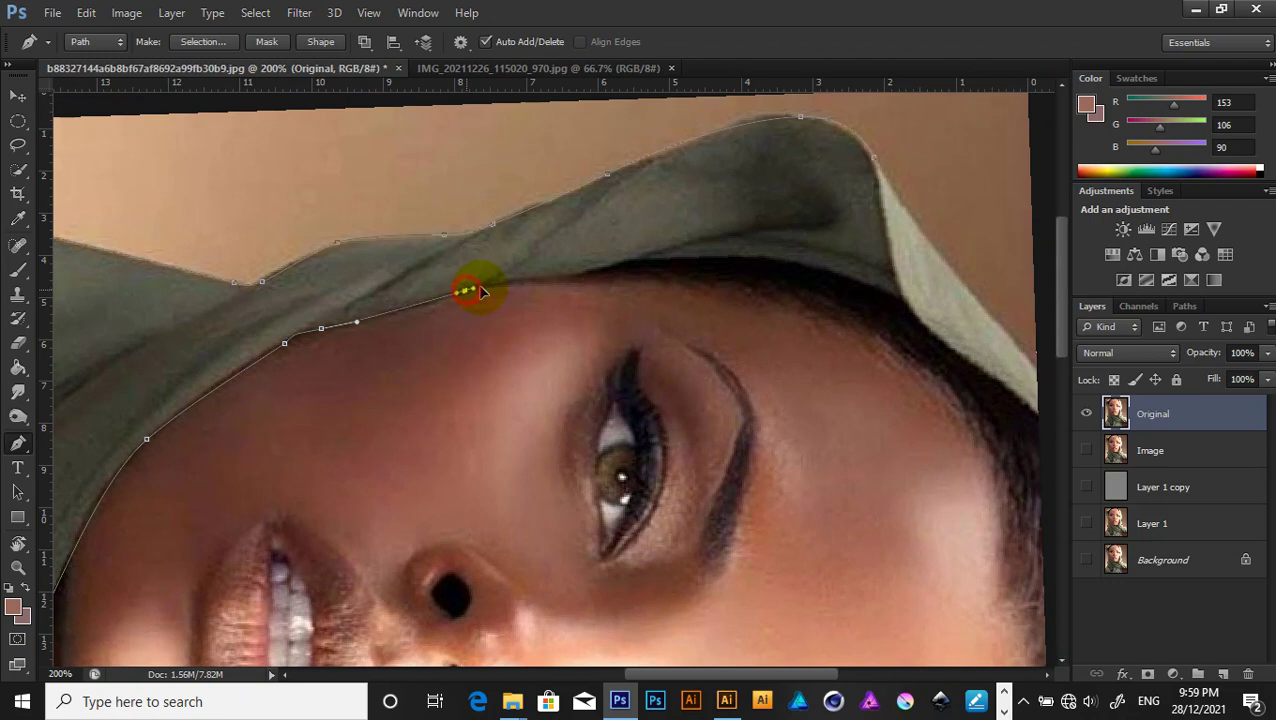
Continue the path over the forehead and around the folded brim, closing it at the first anchor.
click(538, 280)
drag(611, 277, 455, 273)
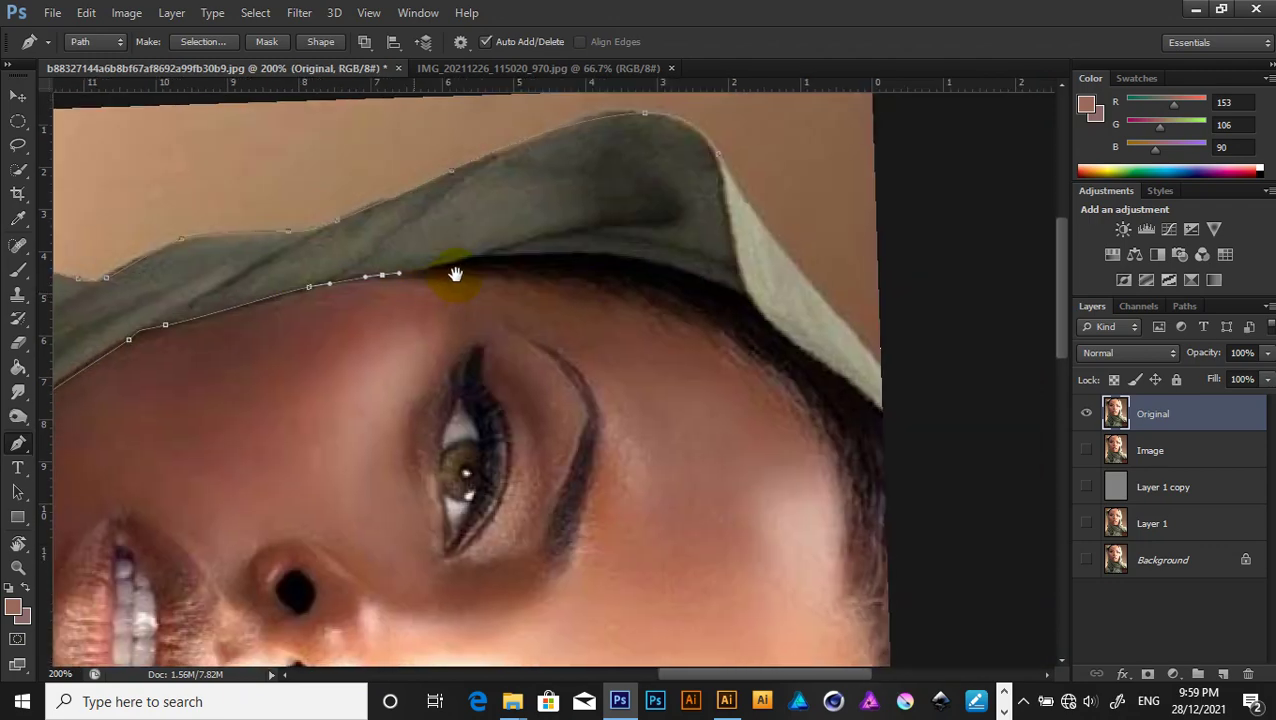
click(548, 252)
click(581, 251)
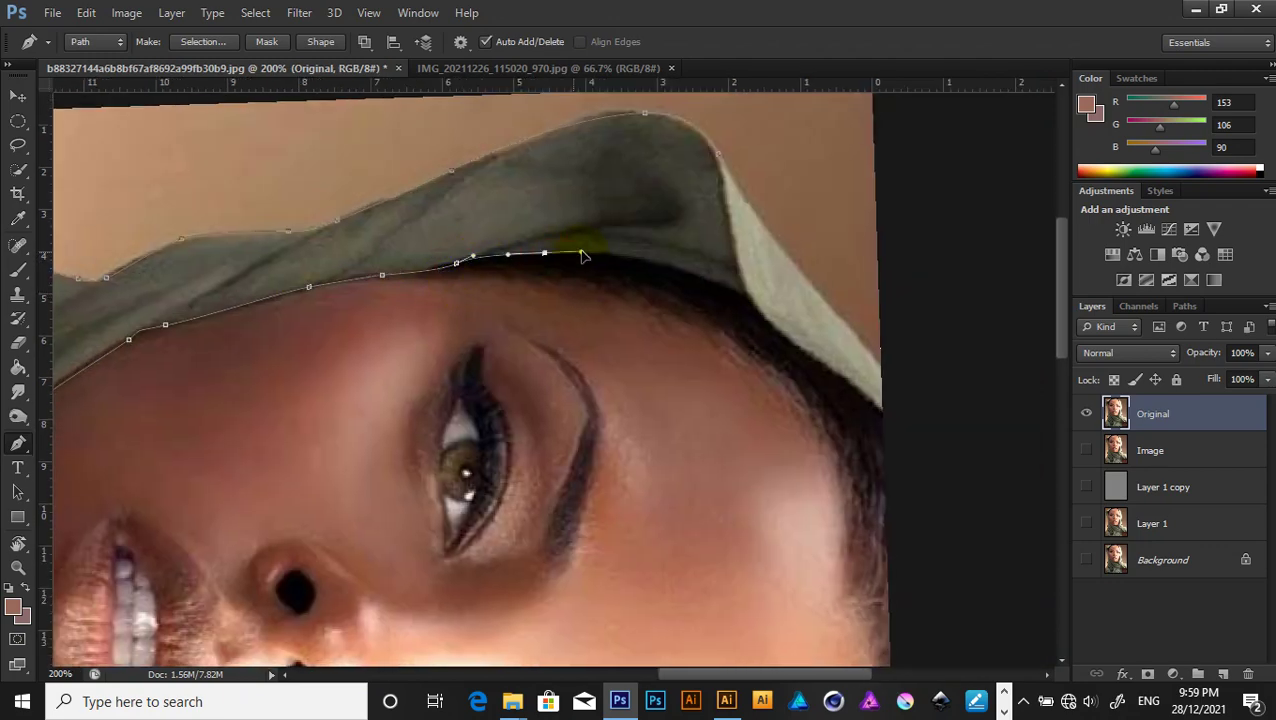
drag(627, 285, 507, 252)
click(543, 235)
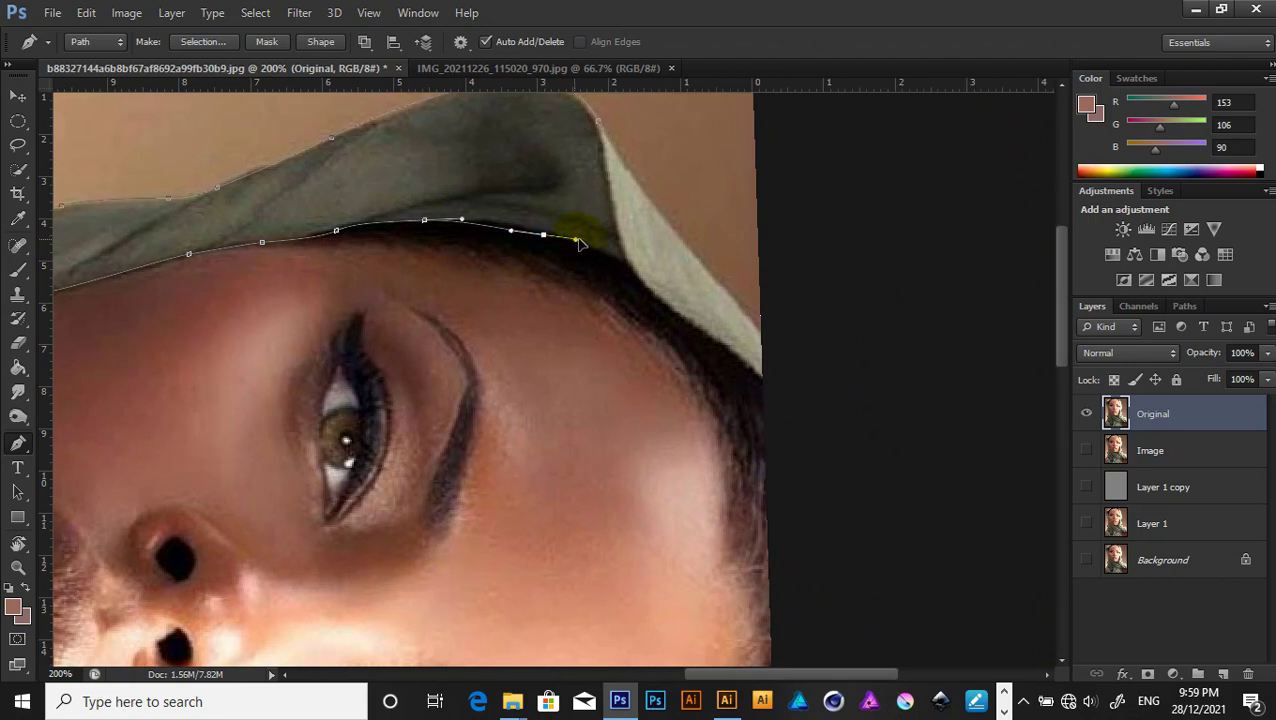
mouse_move(551, 233)
mouse_down()
mouse_move(632, 296)
mouse_move(572, 248)
mouse_move(603, 258)
mouse_up()
mouse_move(677, 316)
mouse_down()
mouse_move(708, 341)
mouse_move(616, 323)
mouse_up()
scroll(660, 400, up, 3)
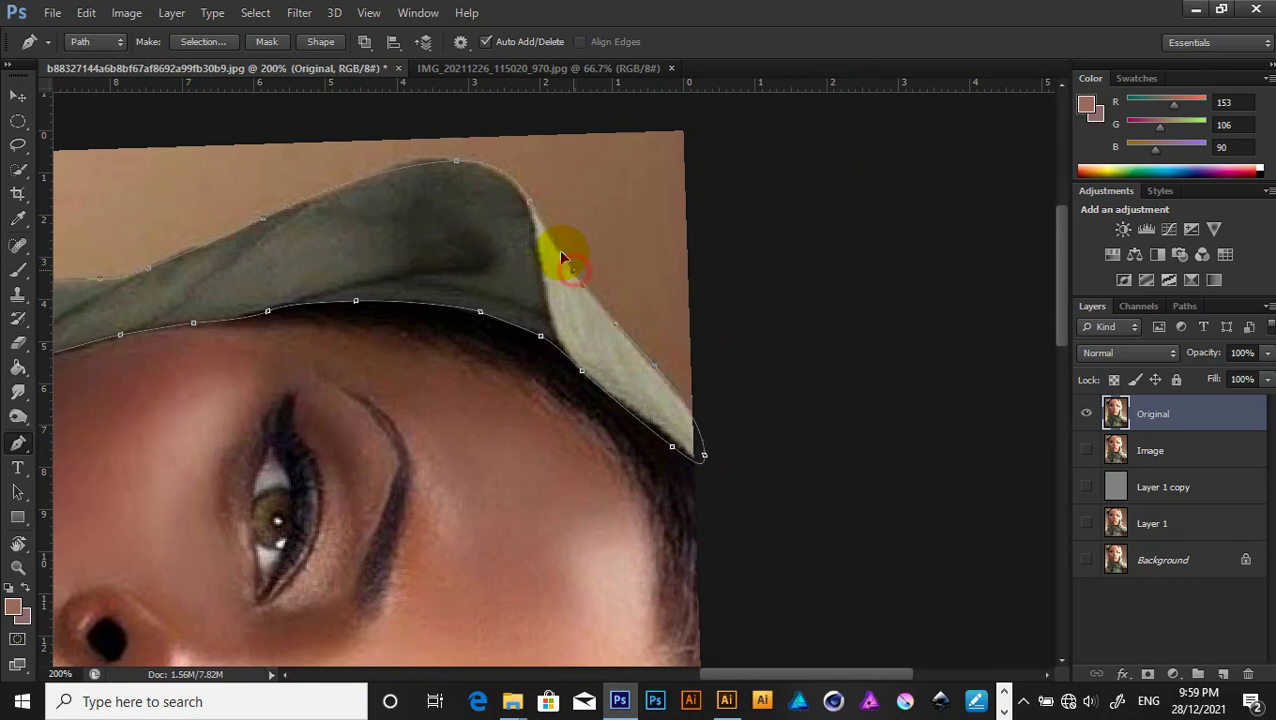
drag(561, 258, 555, 244)
click(533, 211)
Turn the view back upright, hide Original, and make the Image layer visible and active.
key(r)
drag(613, 157, 603, 340)
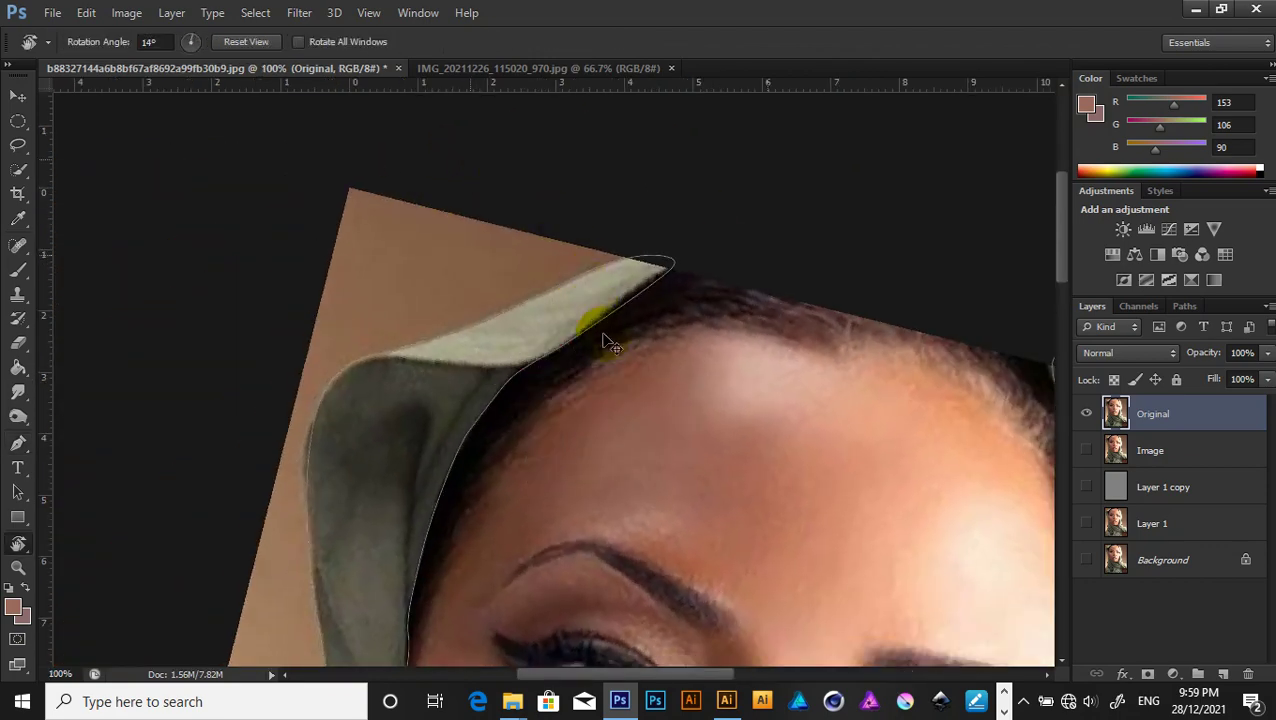
scroll(603, 340, down, 1)
drag(650, 427, 561, 251)
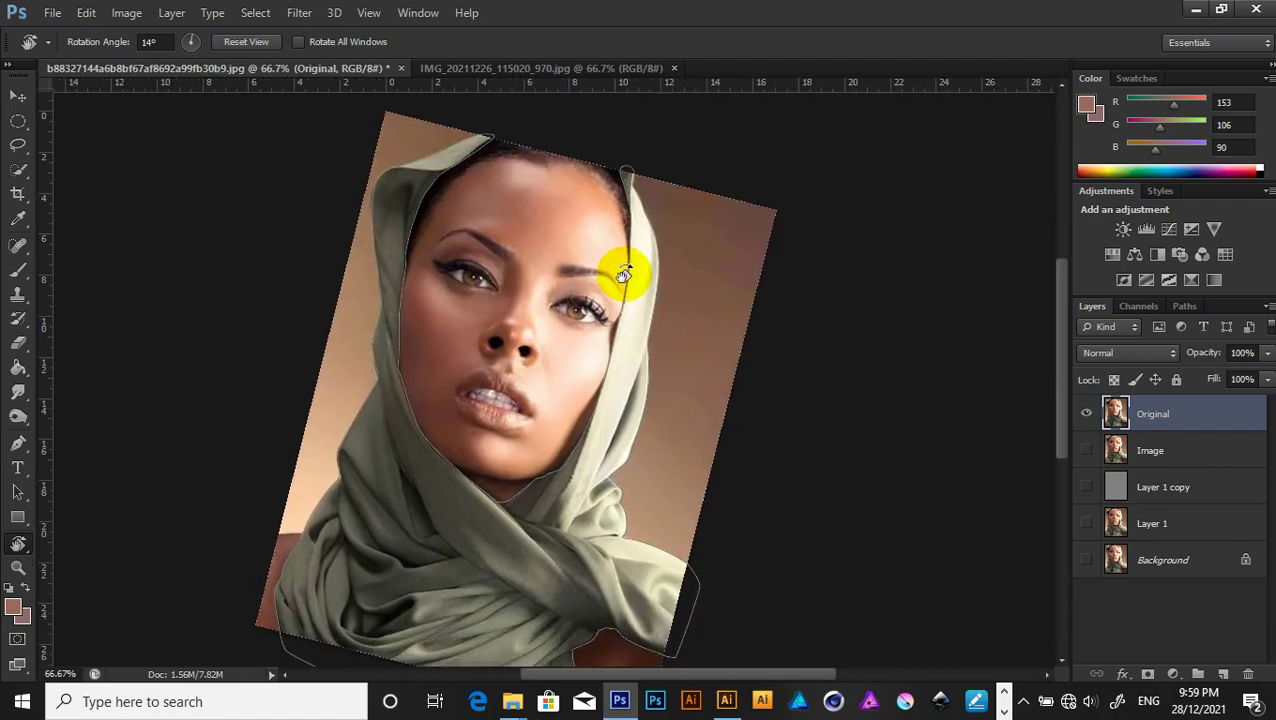
drag(726, 265, 700, 222)
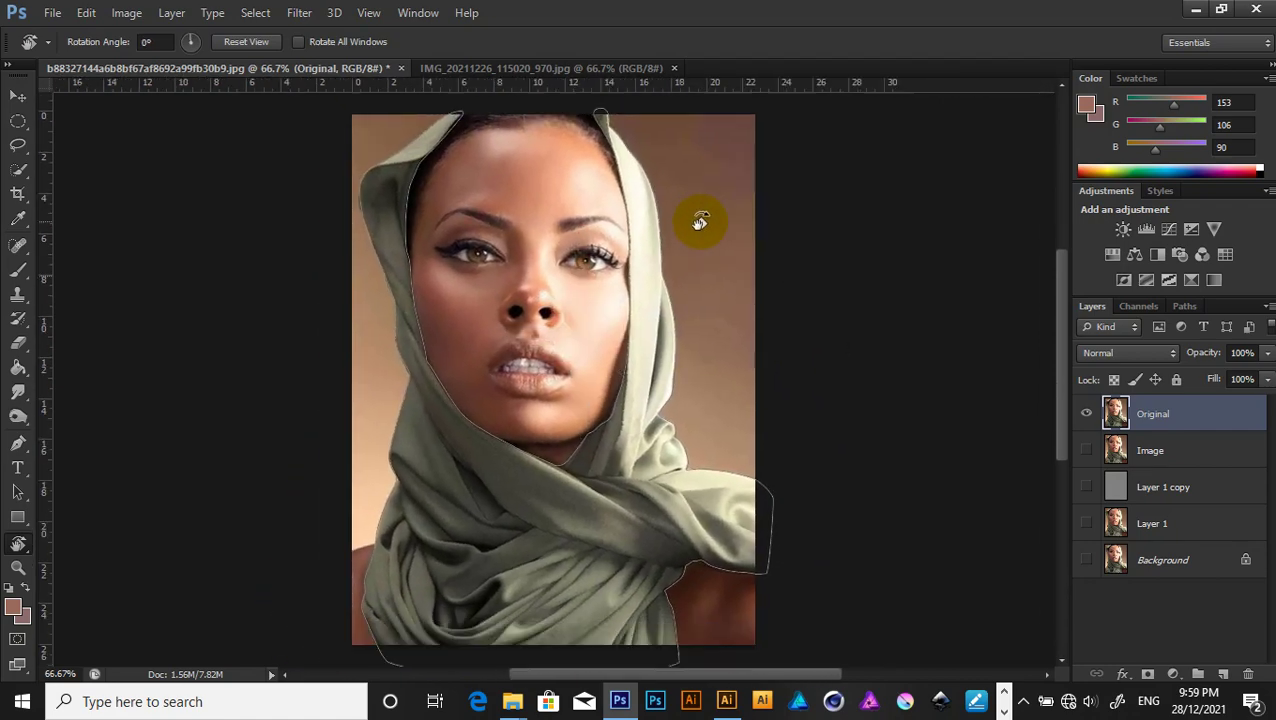
click(1086, 413)
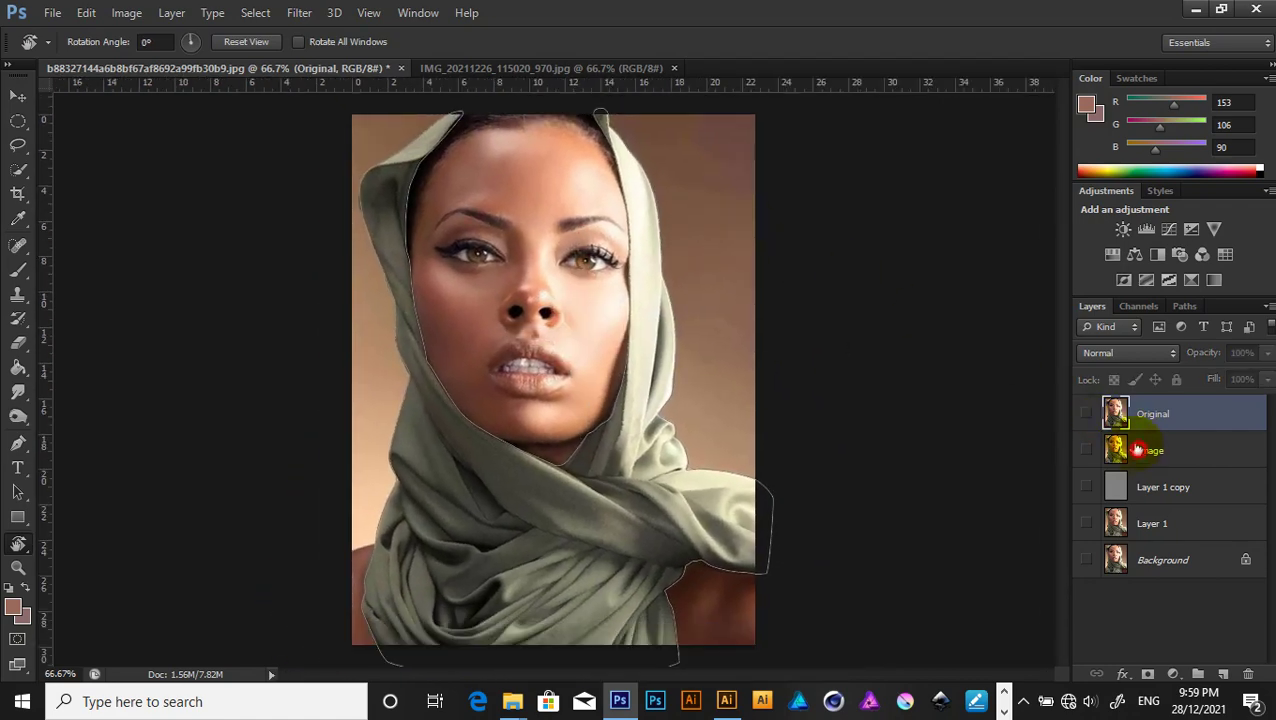
click(1135, 448)
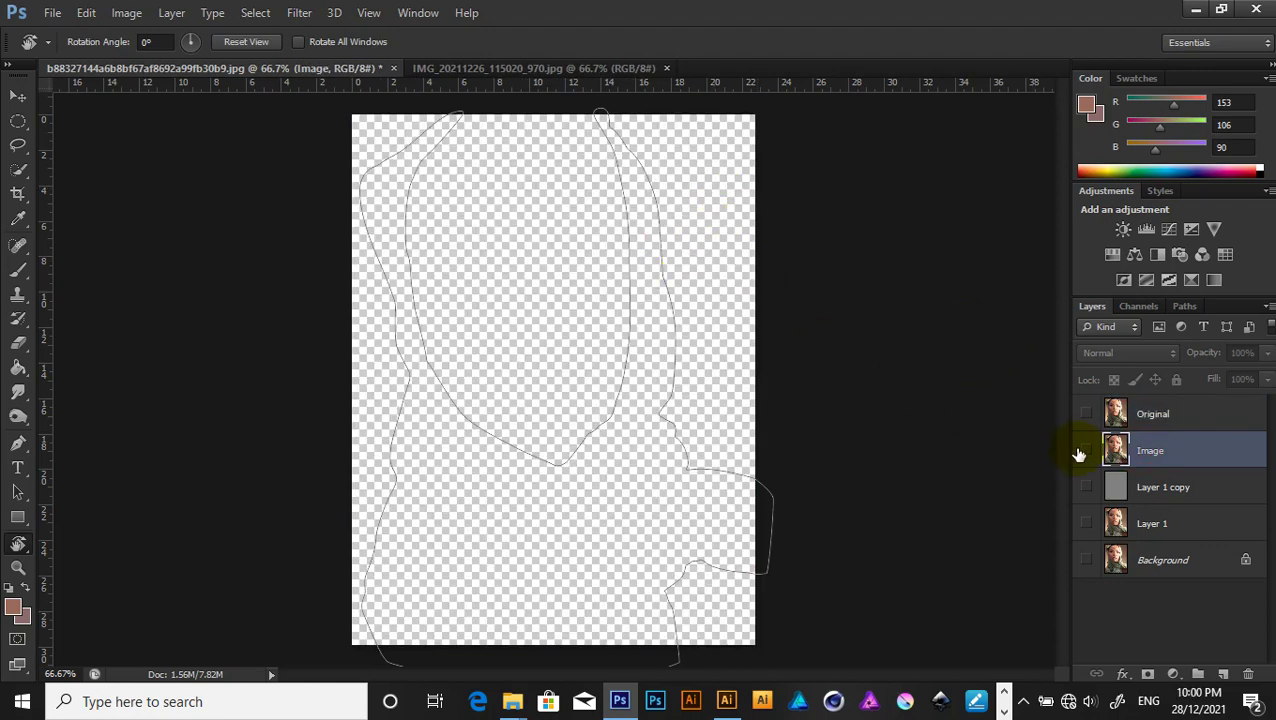
click(1088, 451)
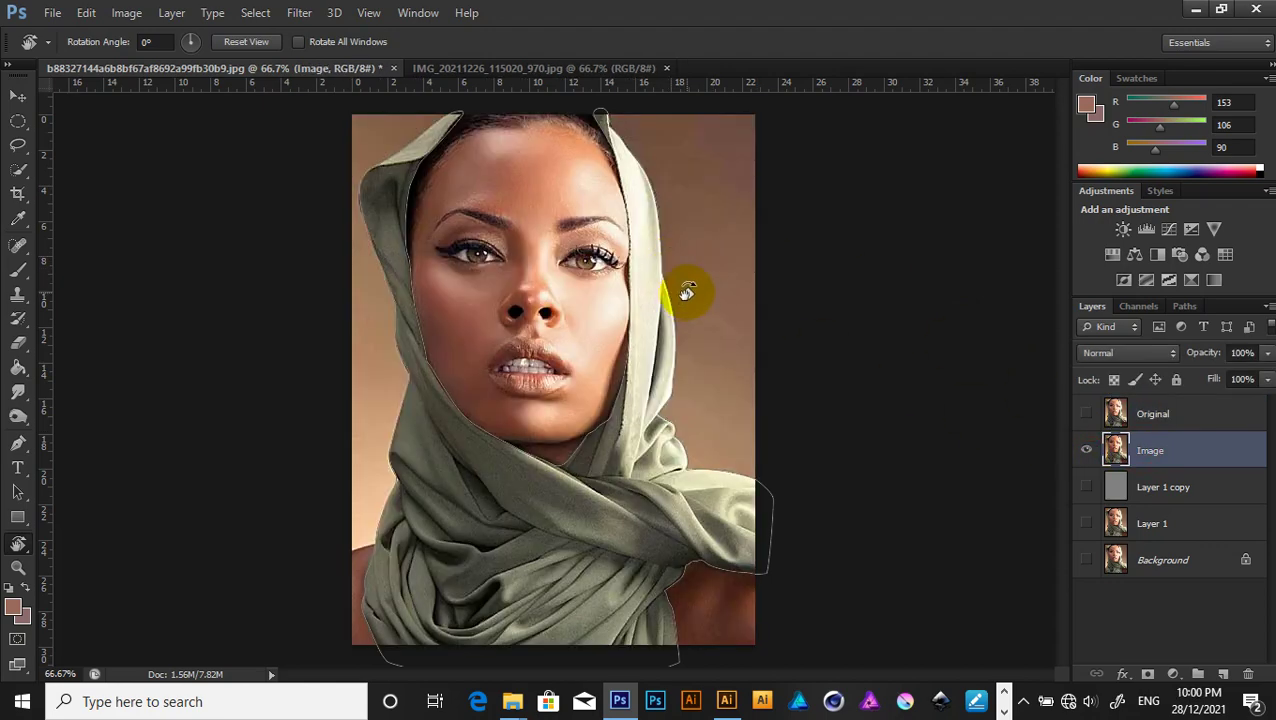
Convert the scarf path to a selection with no feather and copy it to a new layer.
key(p)
right_click(630, 220)
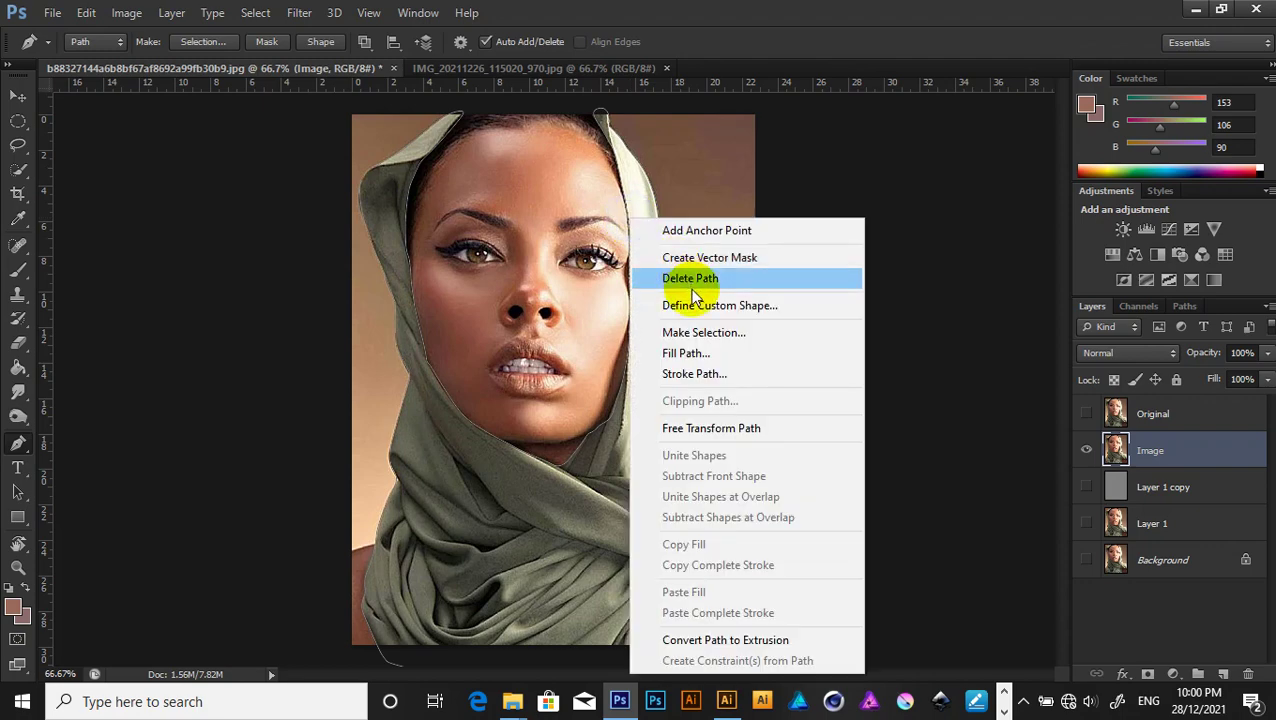
click(690, 330)
click(737, 201)
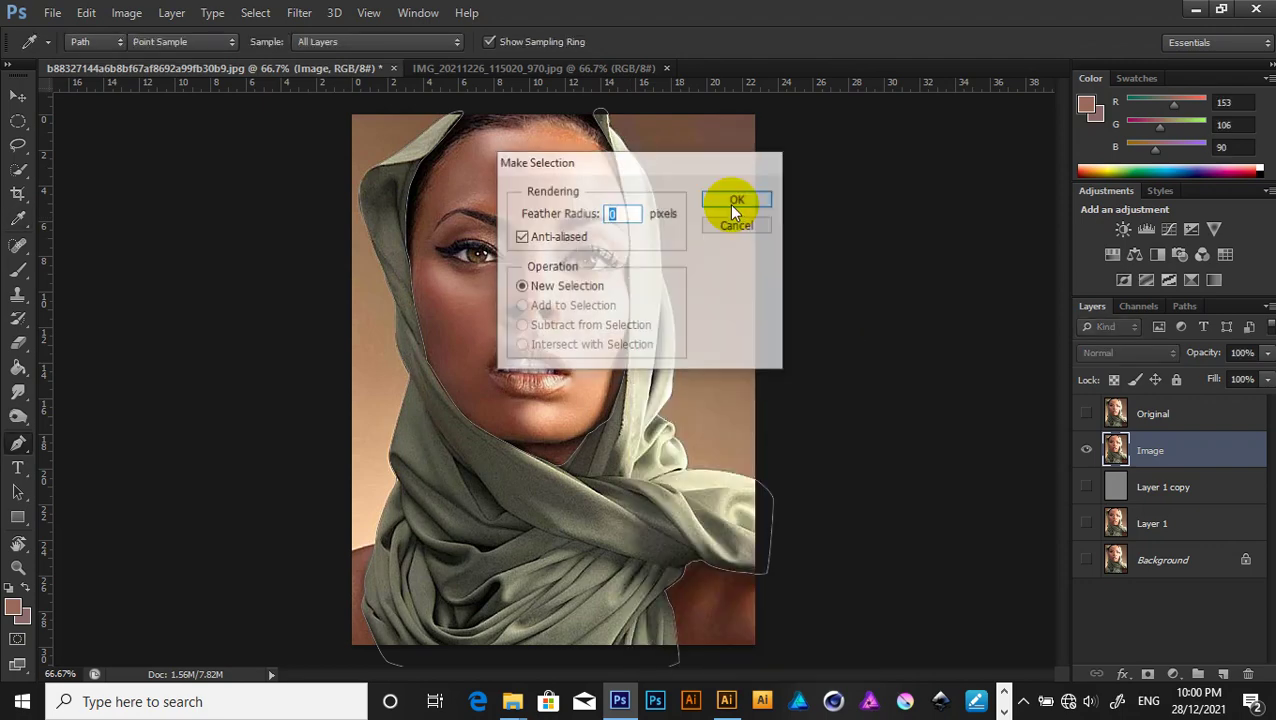
key(ctrl+j)
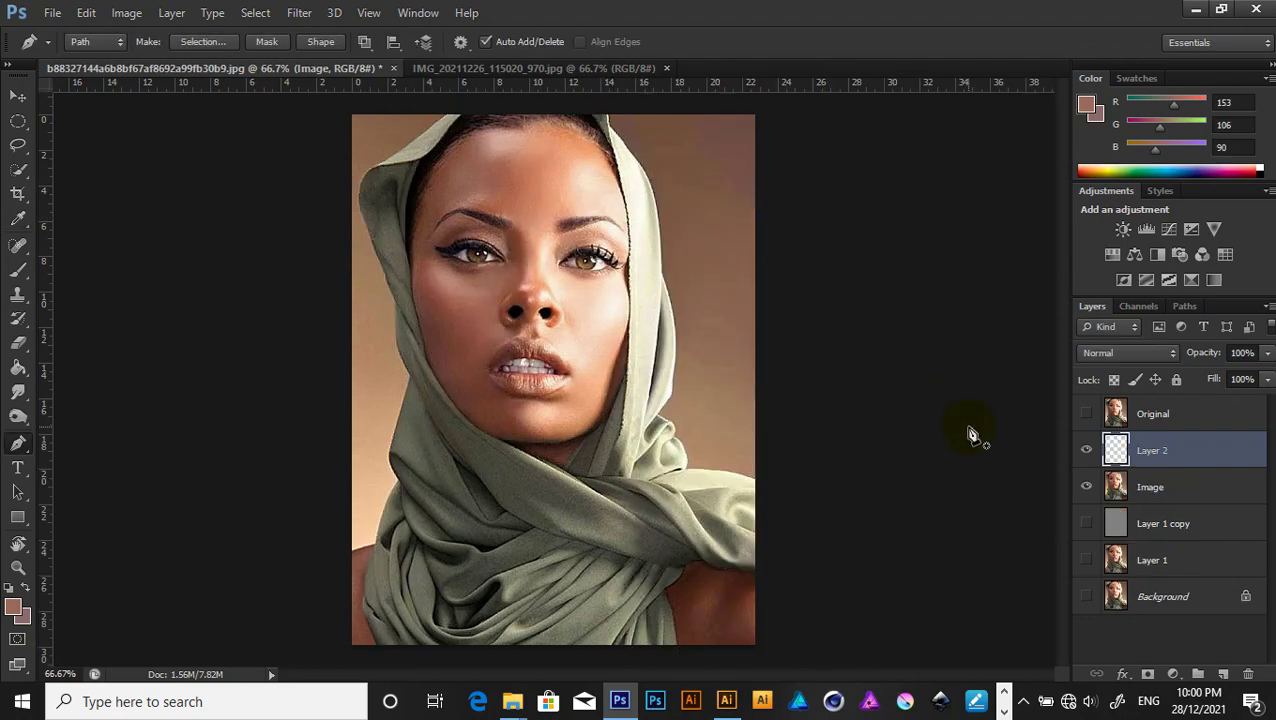
Rename the new layer Scarf, hide it, and show the Image layer.
double_click(1153, 450)
key(Return)
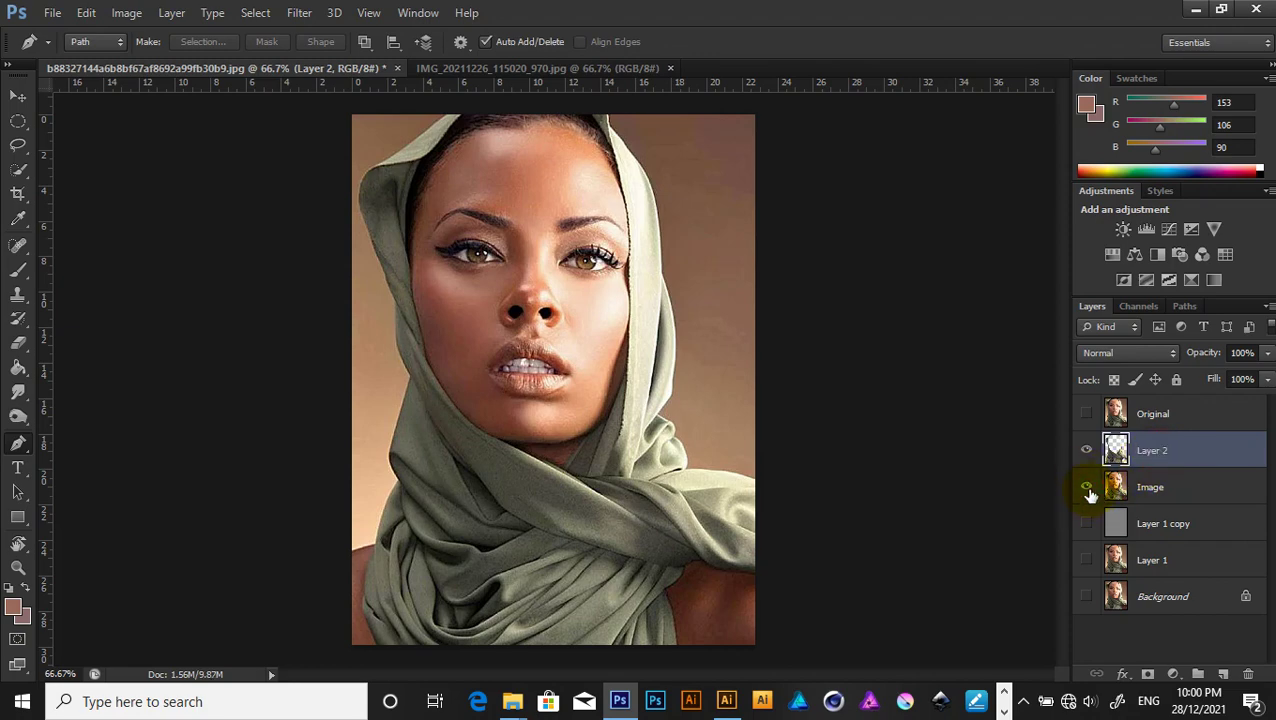
click(1087, 489)
double_click(1155, 451)
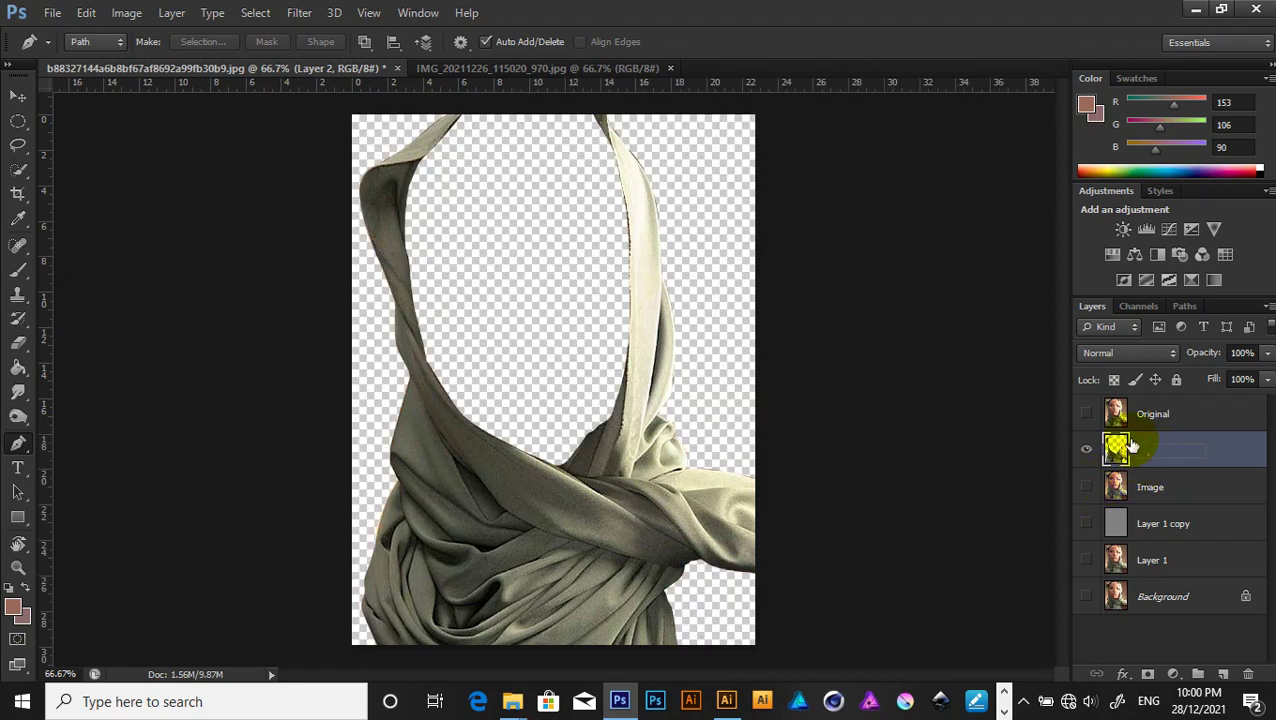
text(Scarf)
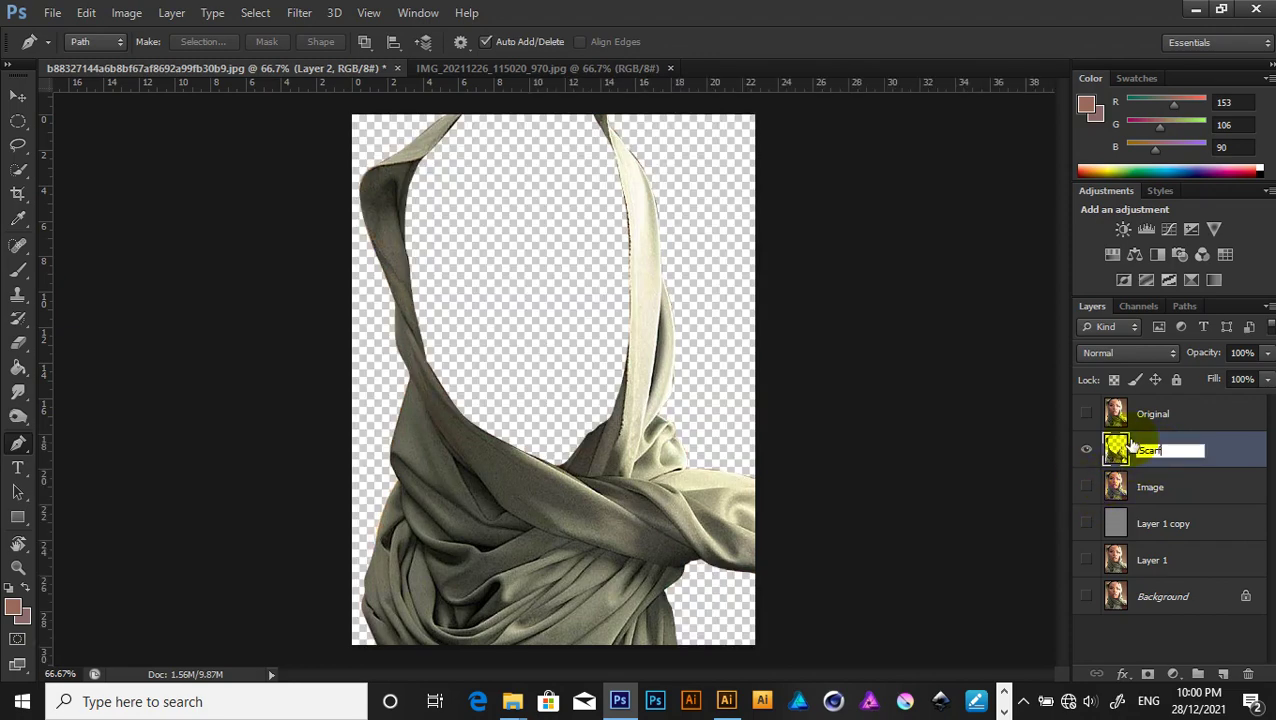
click(1087, 450)
click(1087, 487)
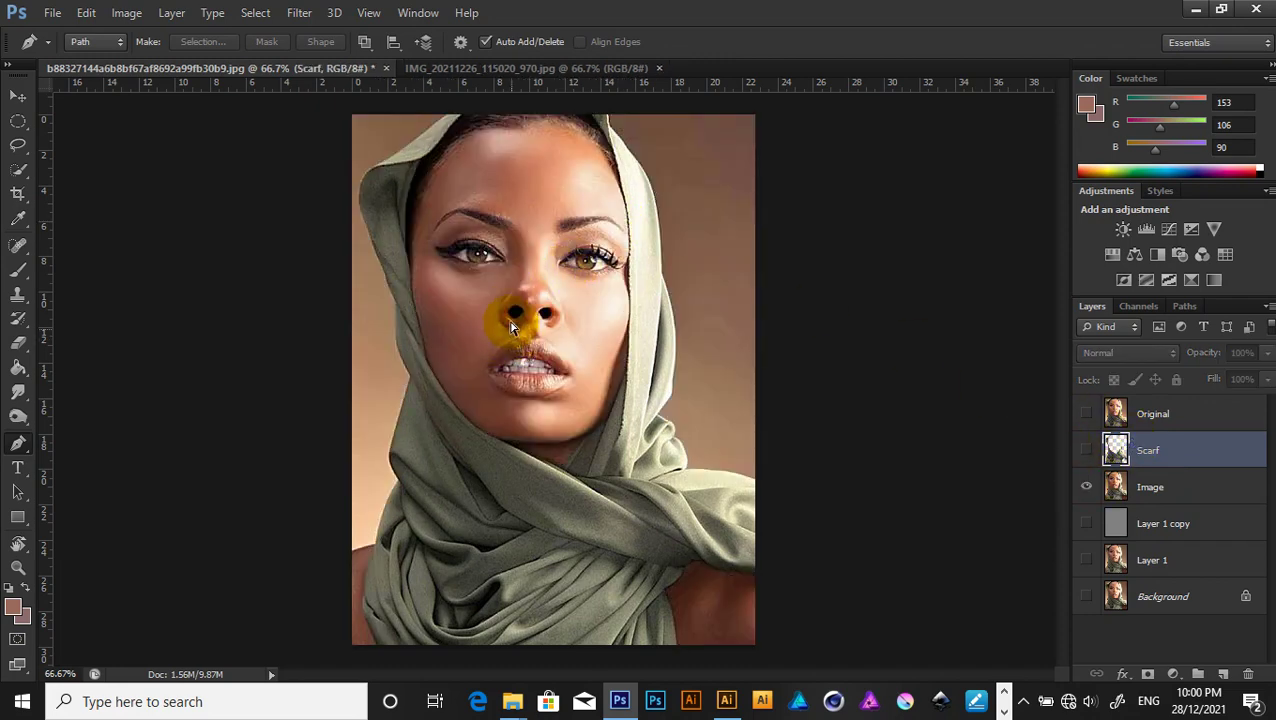
Zoom in on the eyes, show Original, and trace a closed path around the left eyebrow.
ctrl+click(495, 275)
ctrl+click(512, 222)
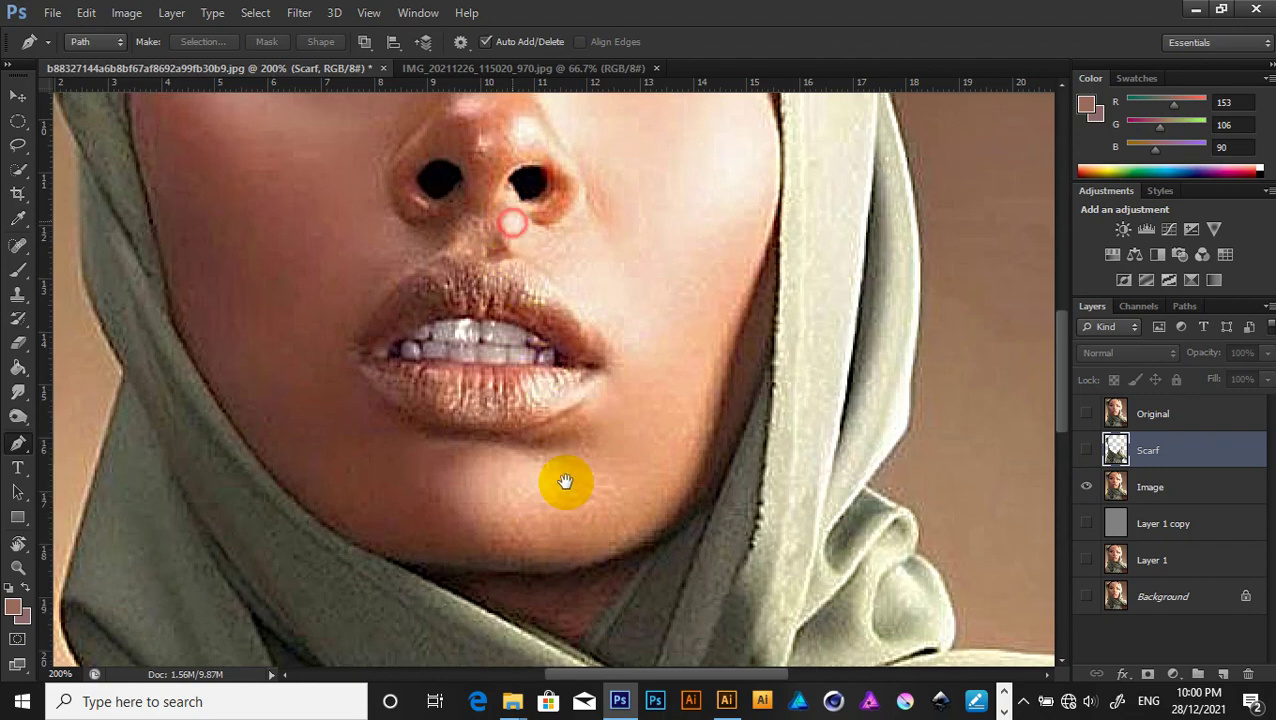
scroll(565, 482, up, 3)
ctrl+click(485, 260)
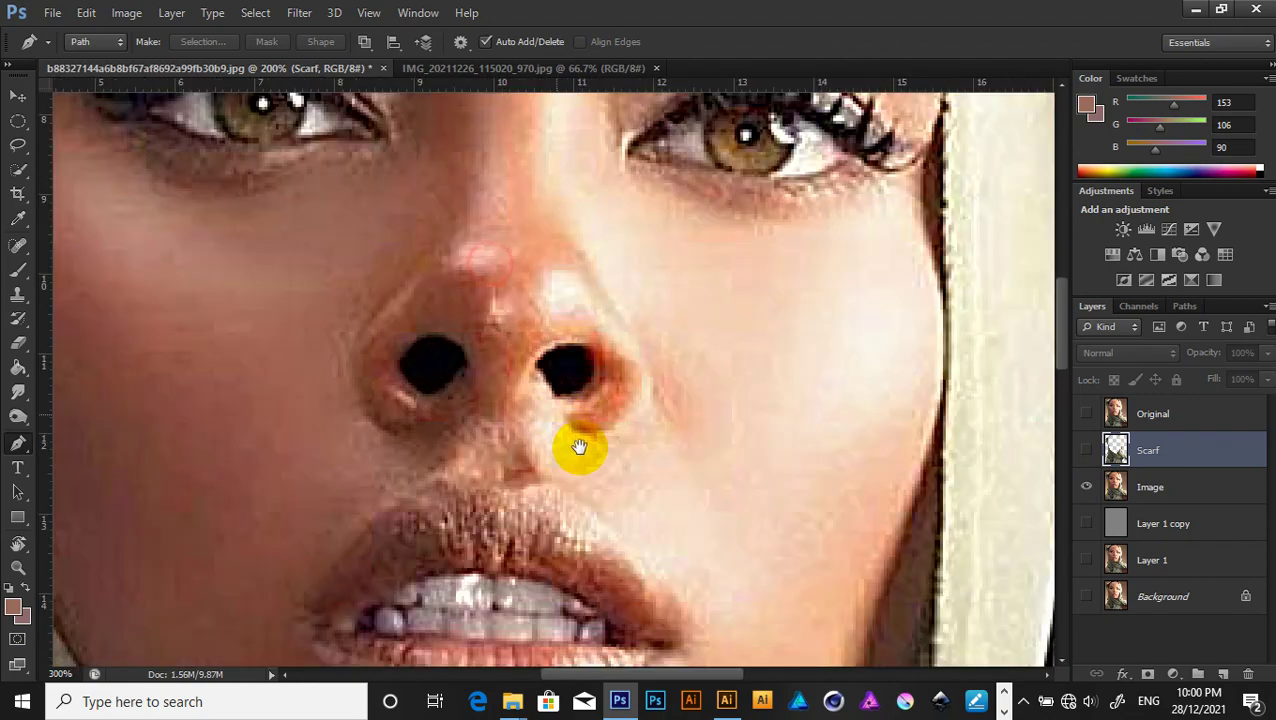
scroll(579, 447, up, 3)
scroll(433, 384, up, 2)
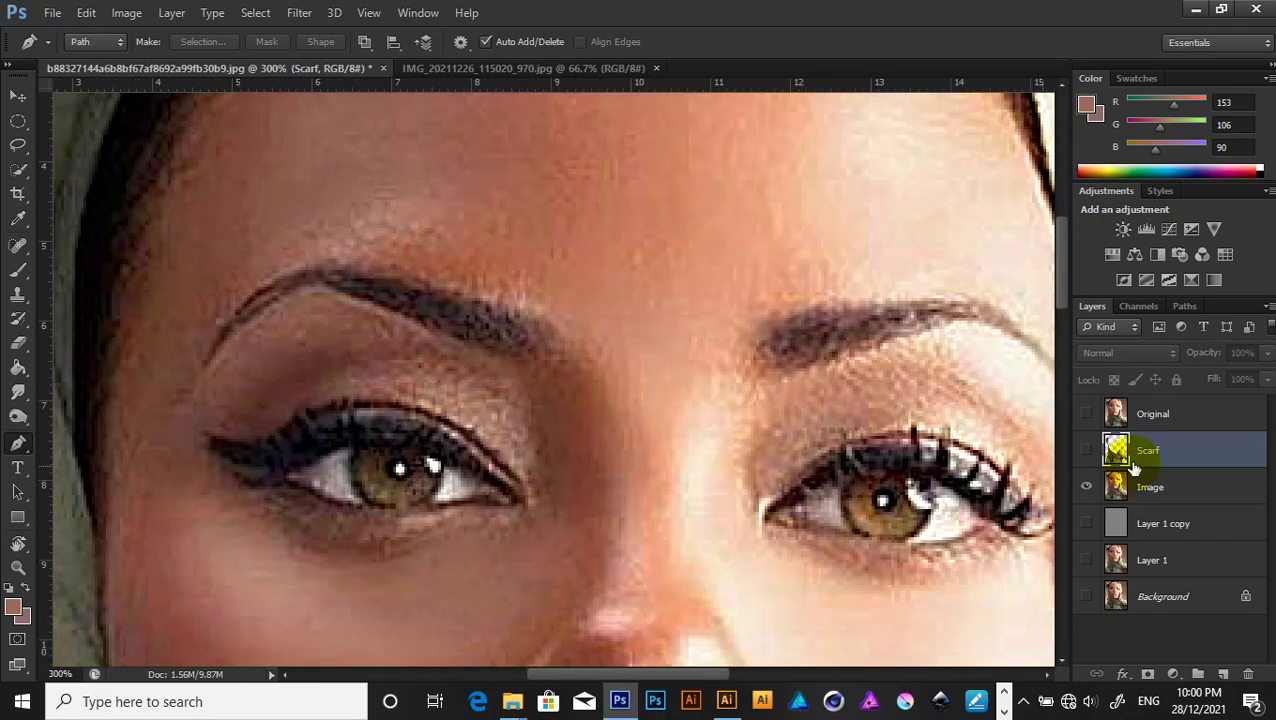
click(1086, 413)
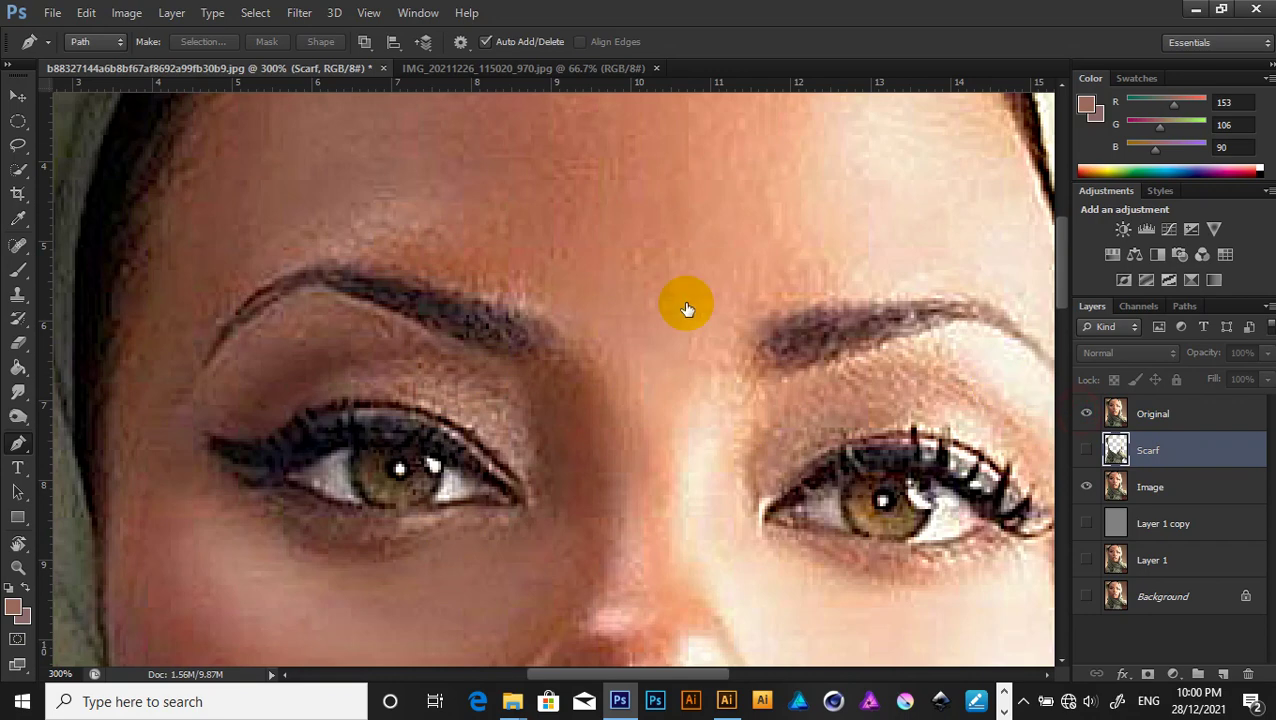
click(205, 367)
drag(249, 290, 281, 275)
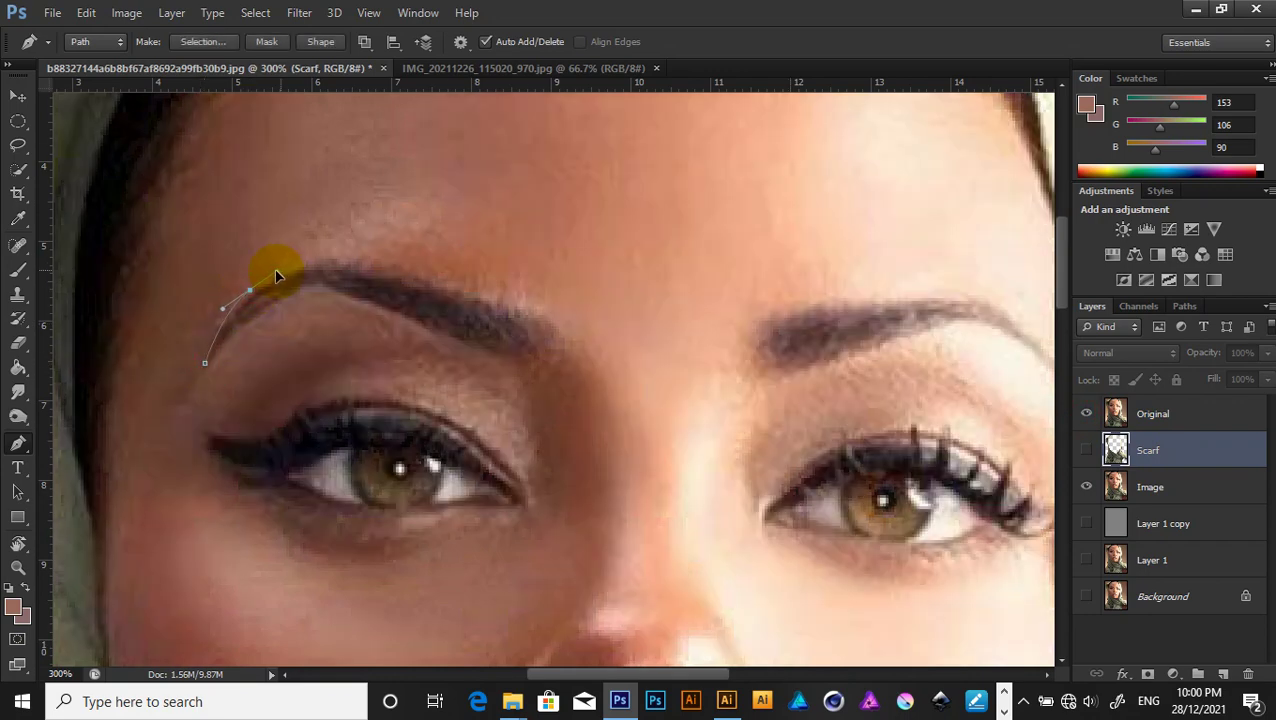
click(329, 262)
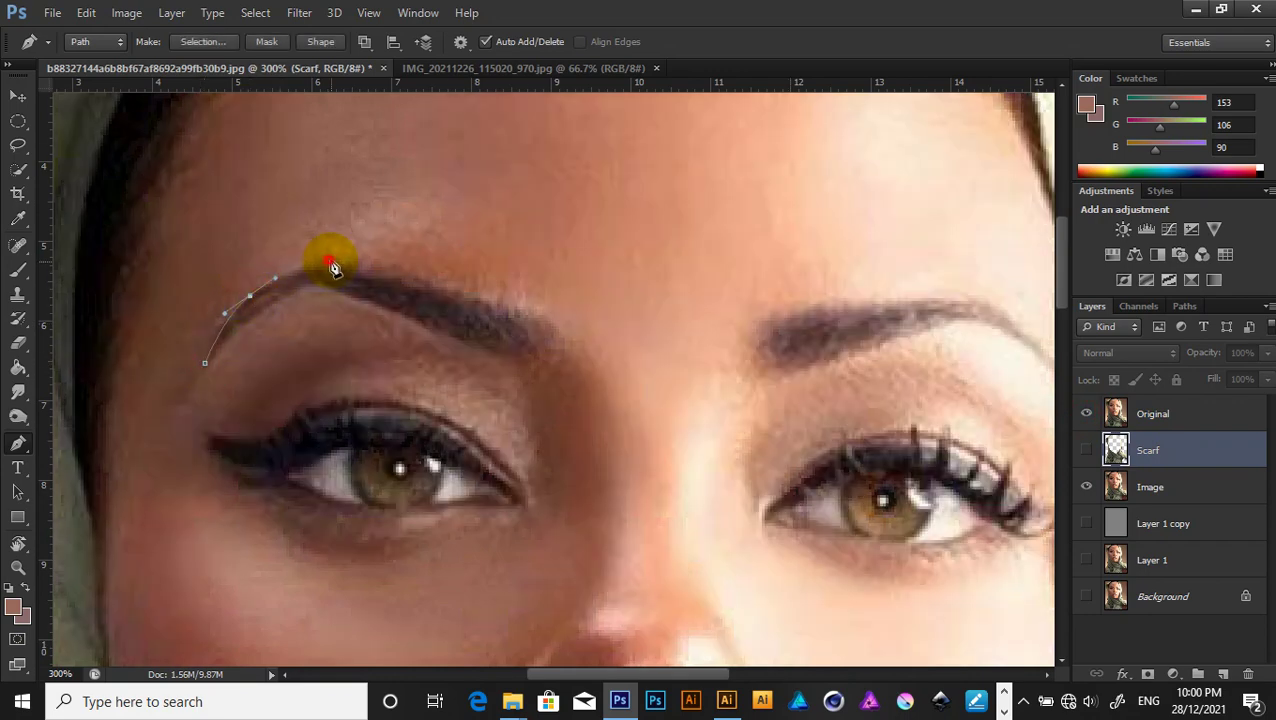
drag(447, 288, 545, 315)
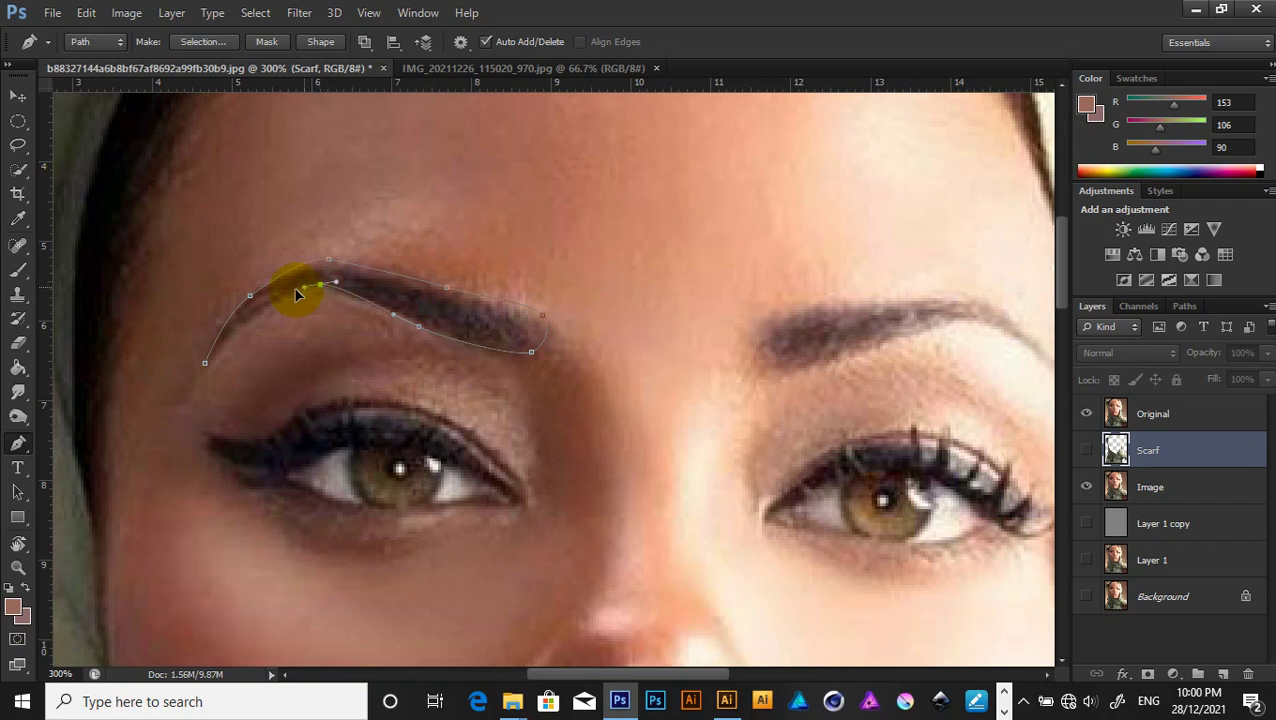
drag(297, 294, 251, 331)
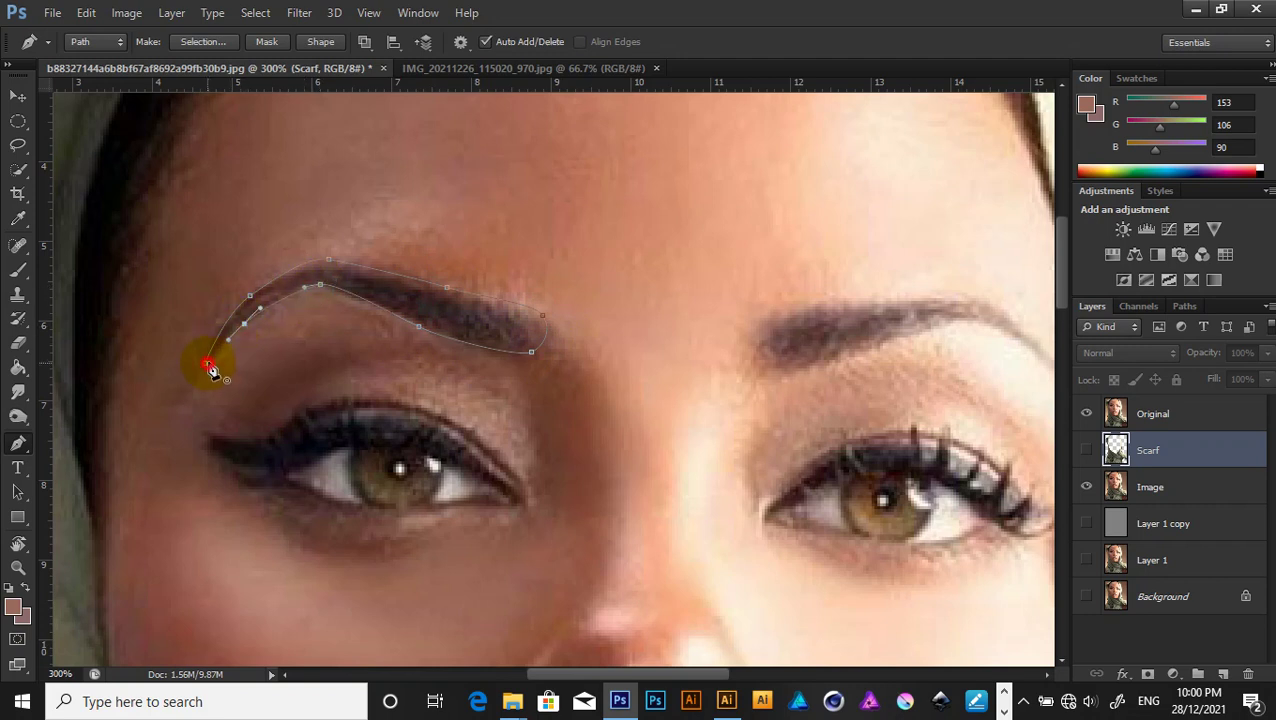
Trace a closed path around the right eyebrow and make the Image layer active.
drag(590, 305, 447, 305)
click(522, 322)
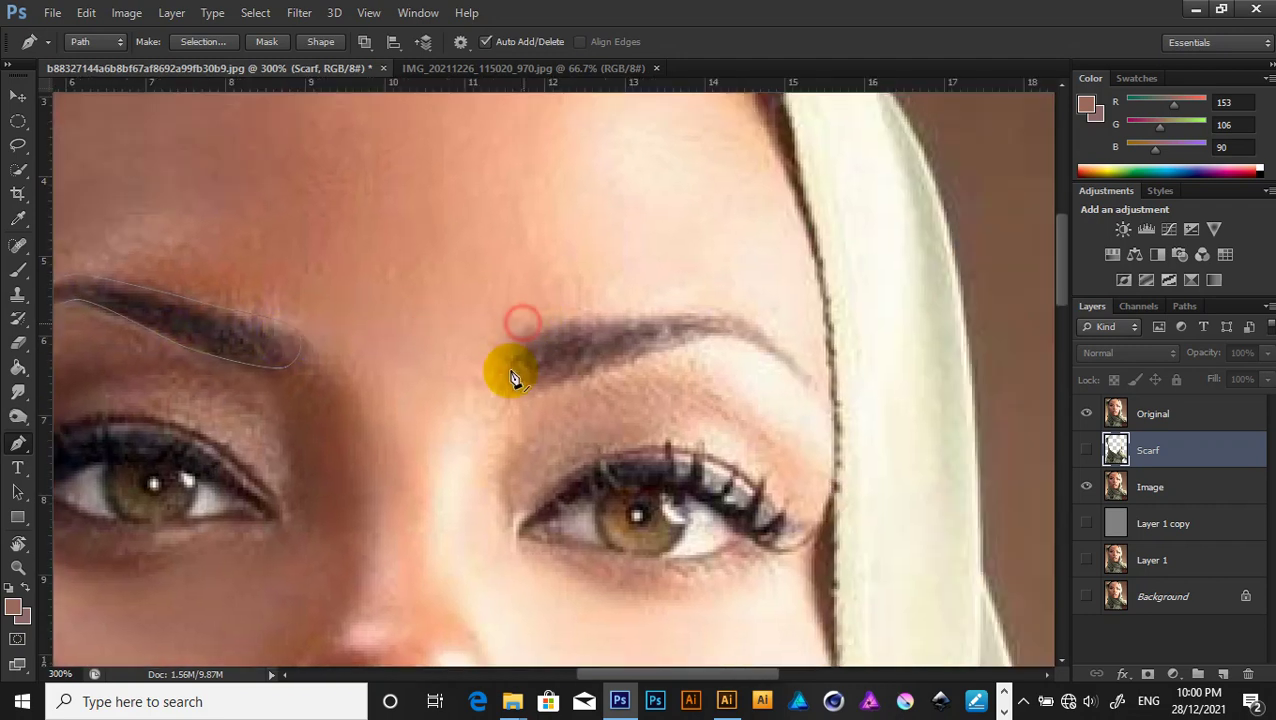
click(509, 378)
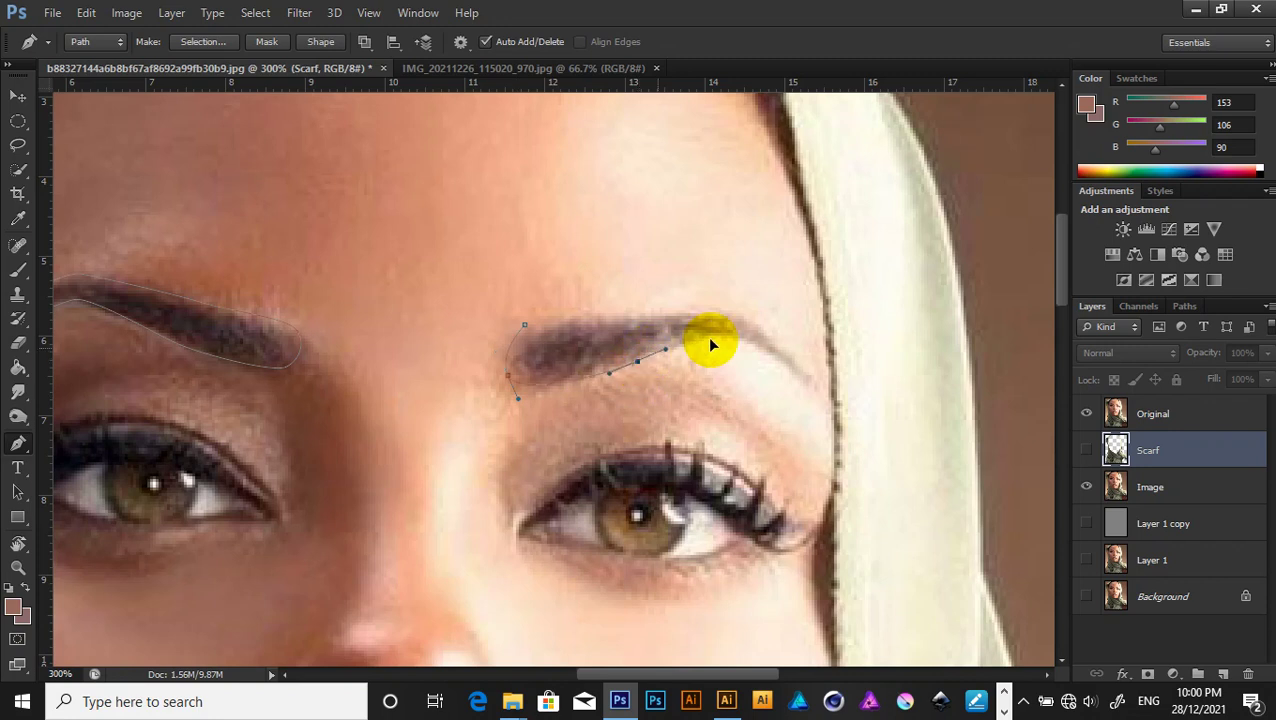
drag(716, 337, 740, 341)
drag(800, 383, 752, 320)
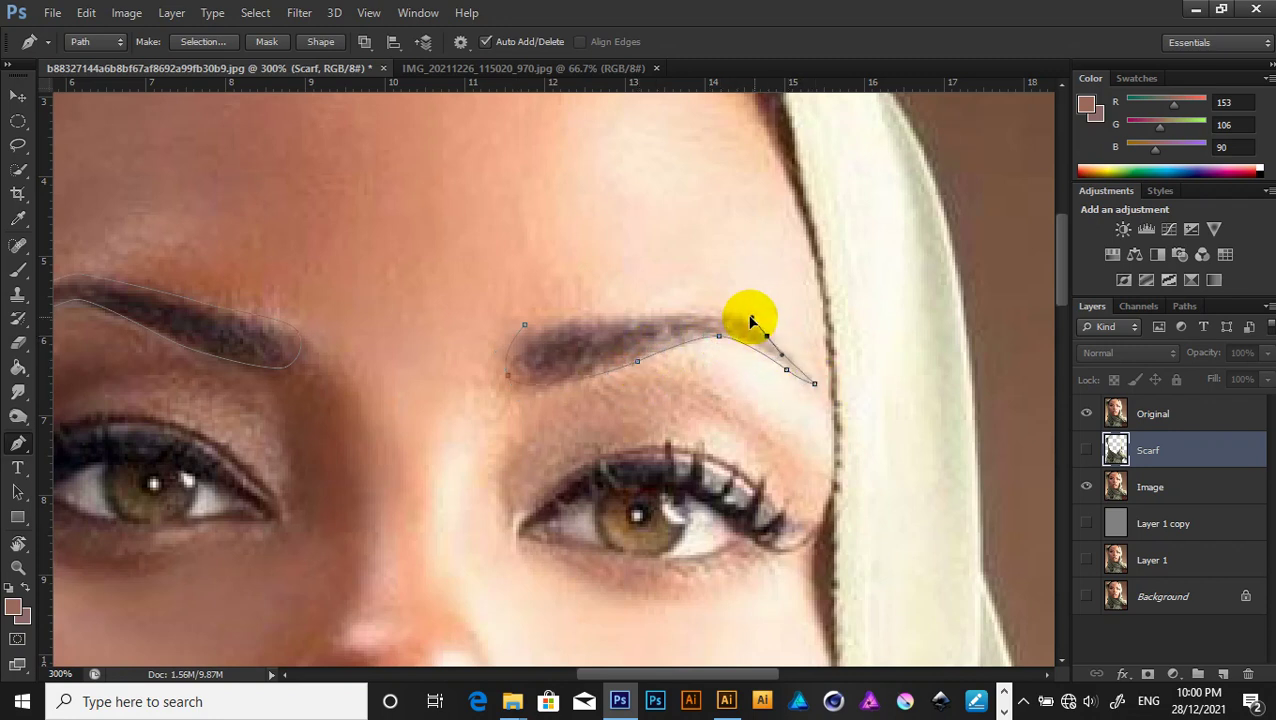
drag(671, 314, 614, 316)
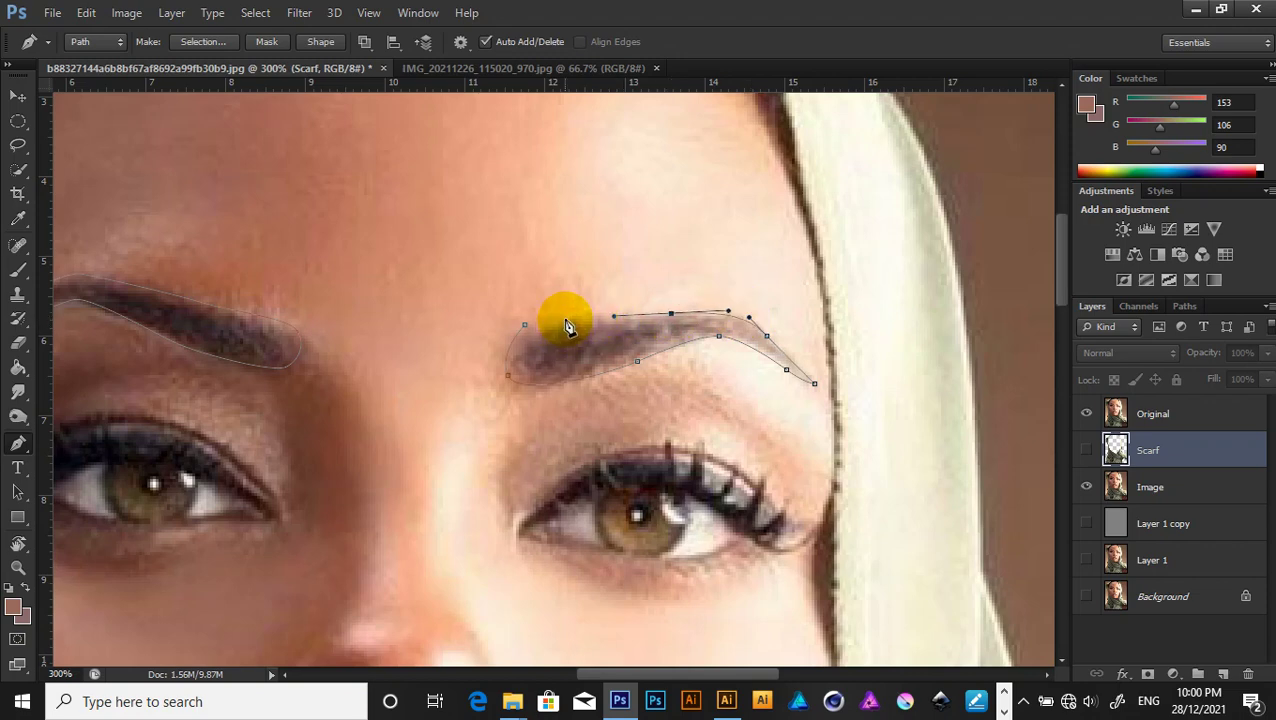
click(524, 325)
drag(565, 367, 799, 254)
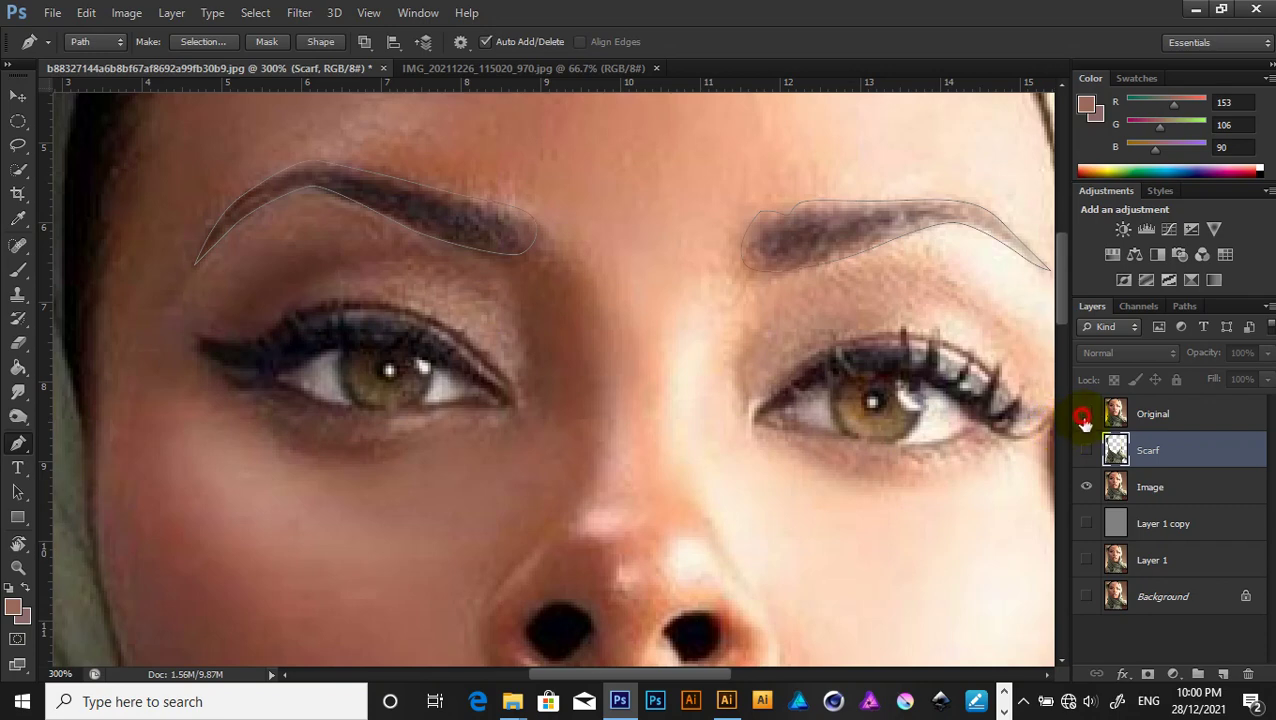
key(alt+bracketleft)
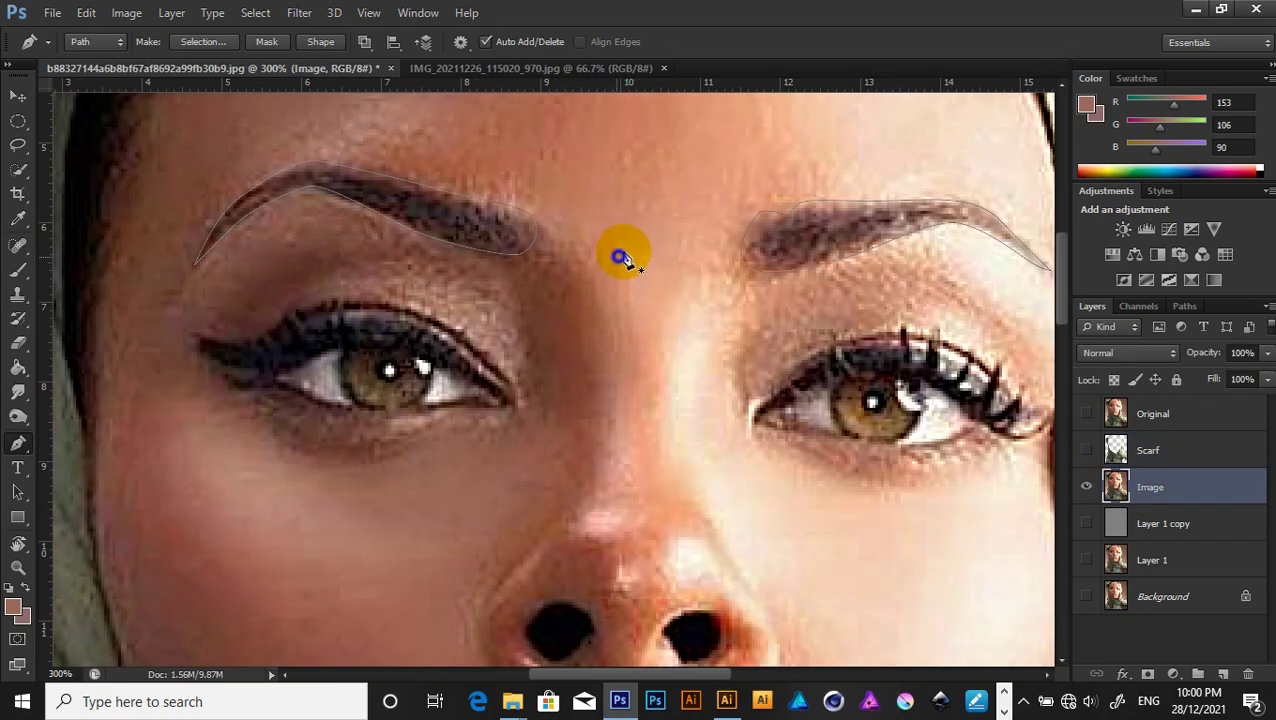
Turn the eyebrow paths into a selection, copy them to a new layer named 'Eyeb row', and hide Image.
right_click(622, 258)
click(663, 336)
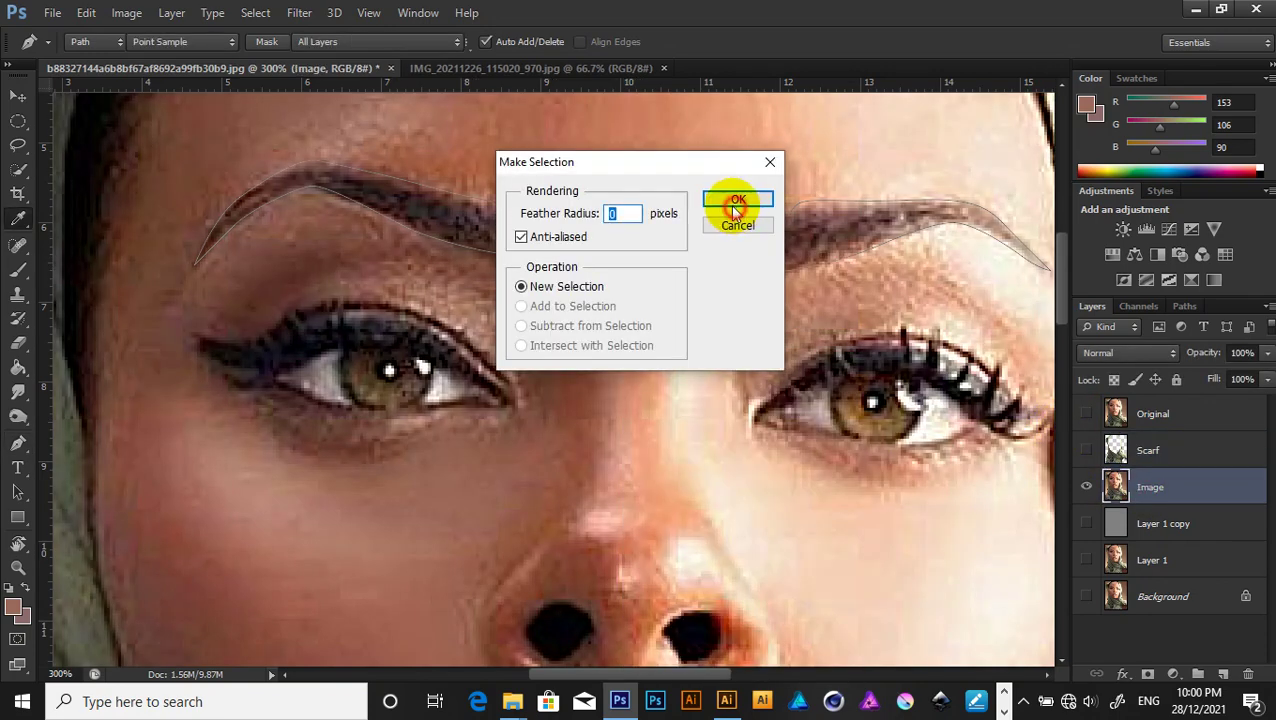
key(Return)
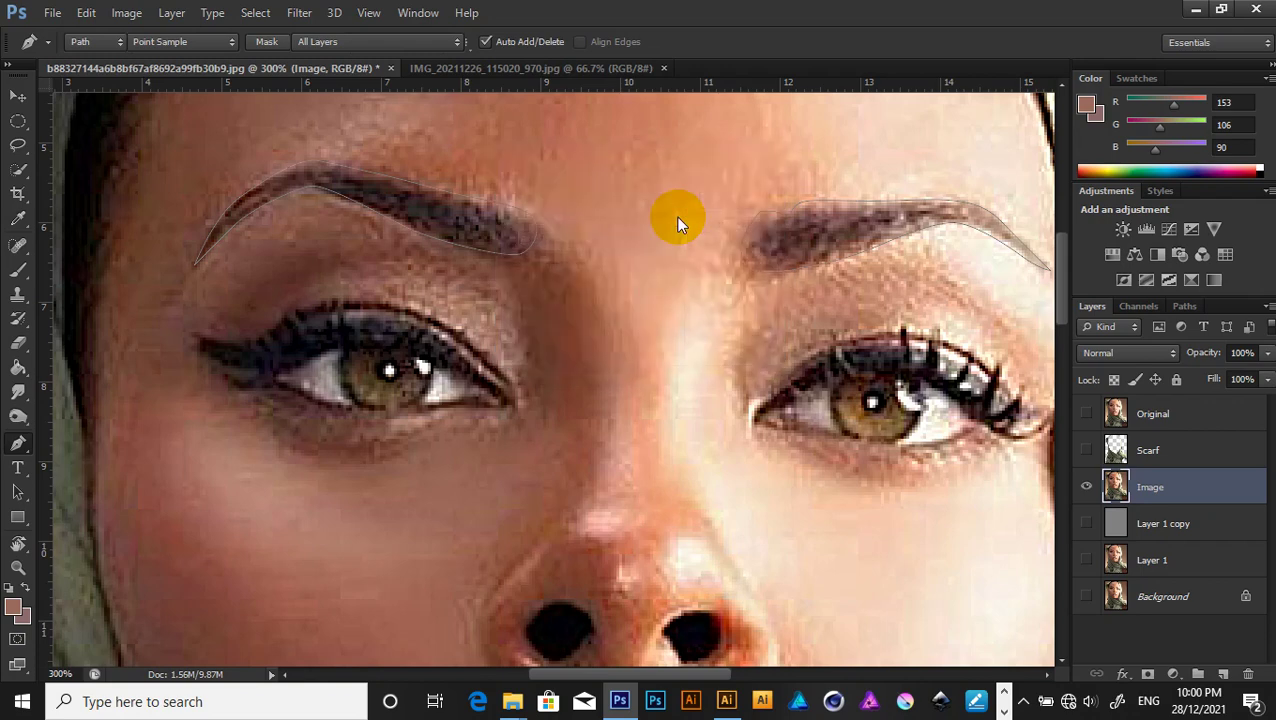
key(ctrl+j)
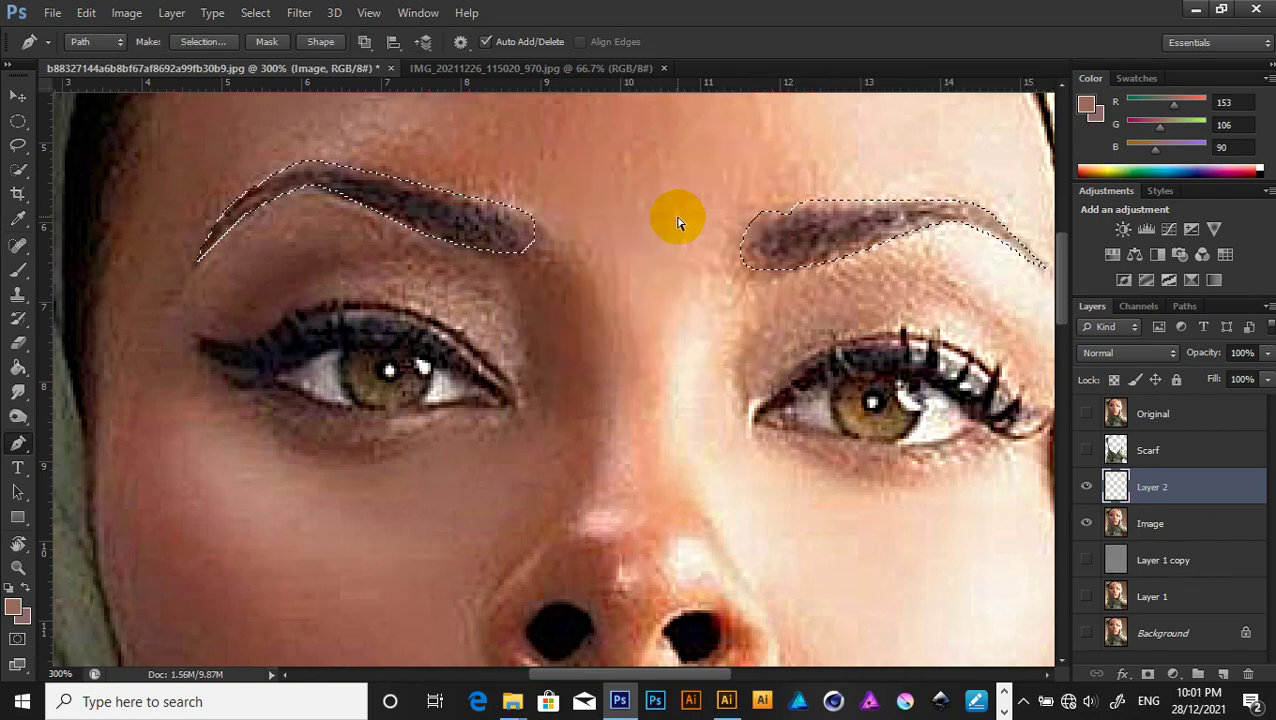
click(1085, 527)
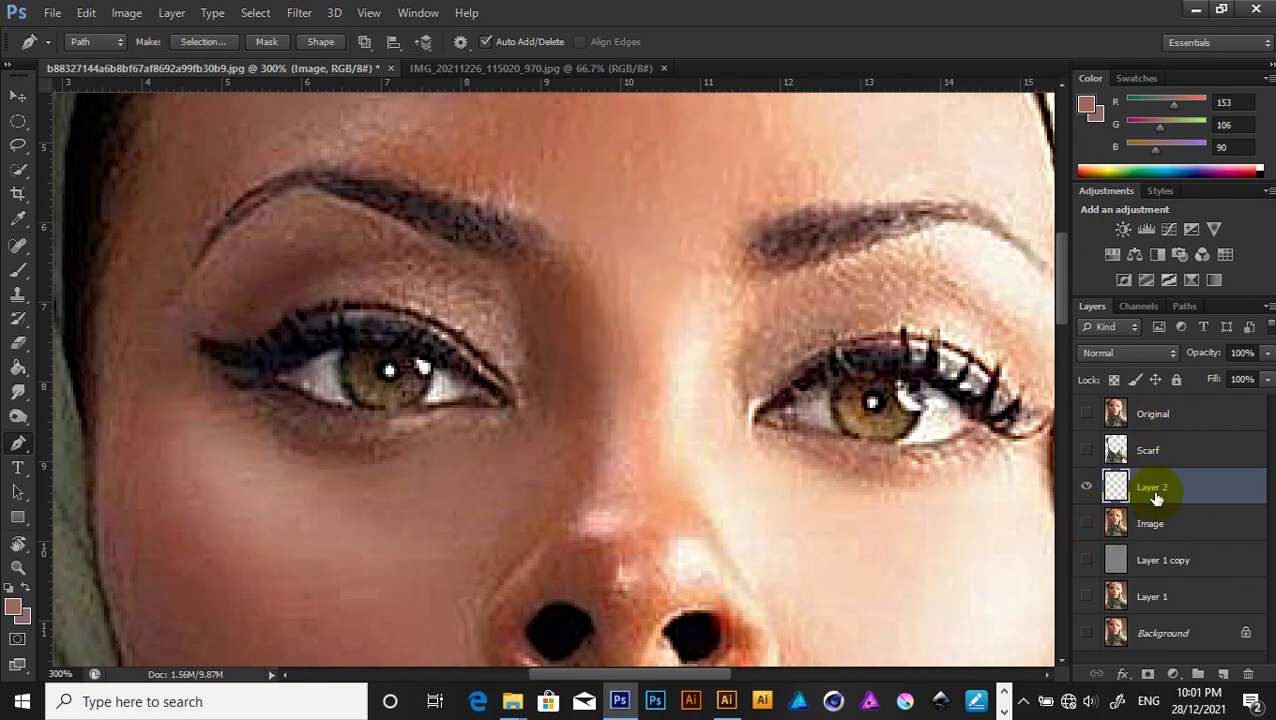
double_click(1150, 487)
text(Eyeb row)
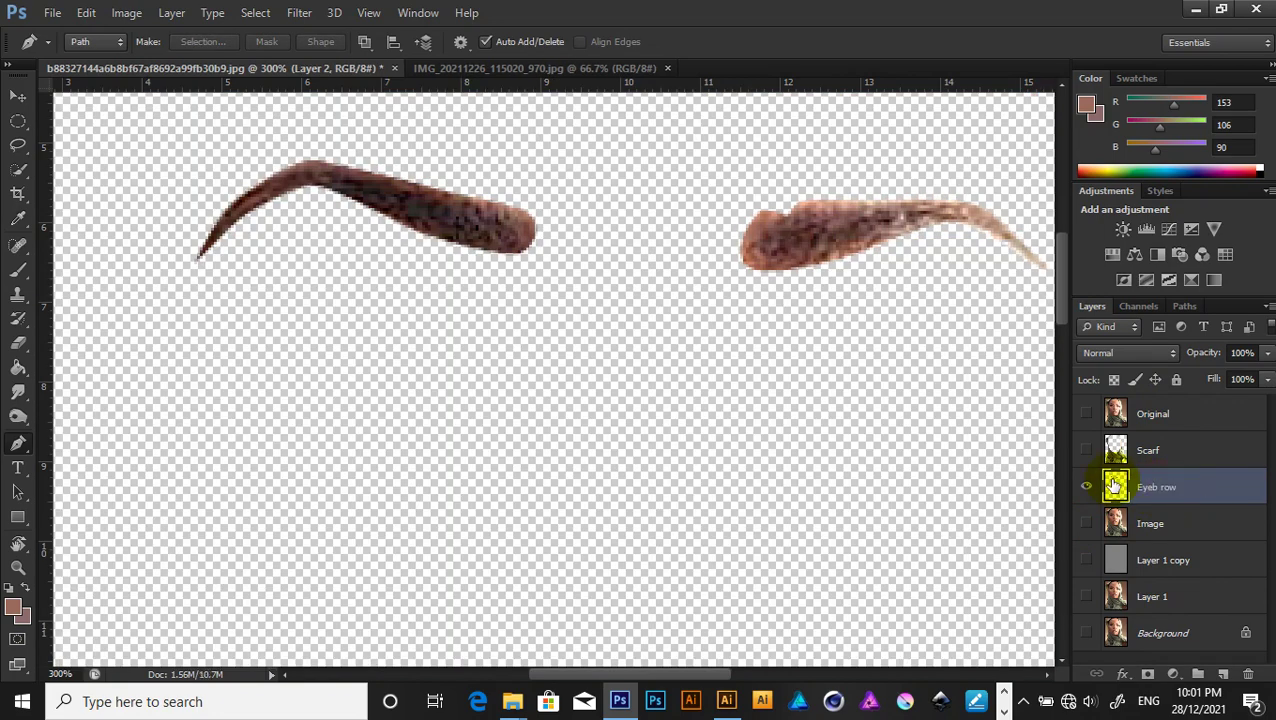
key(Return)
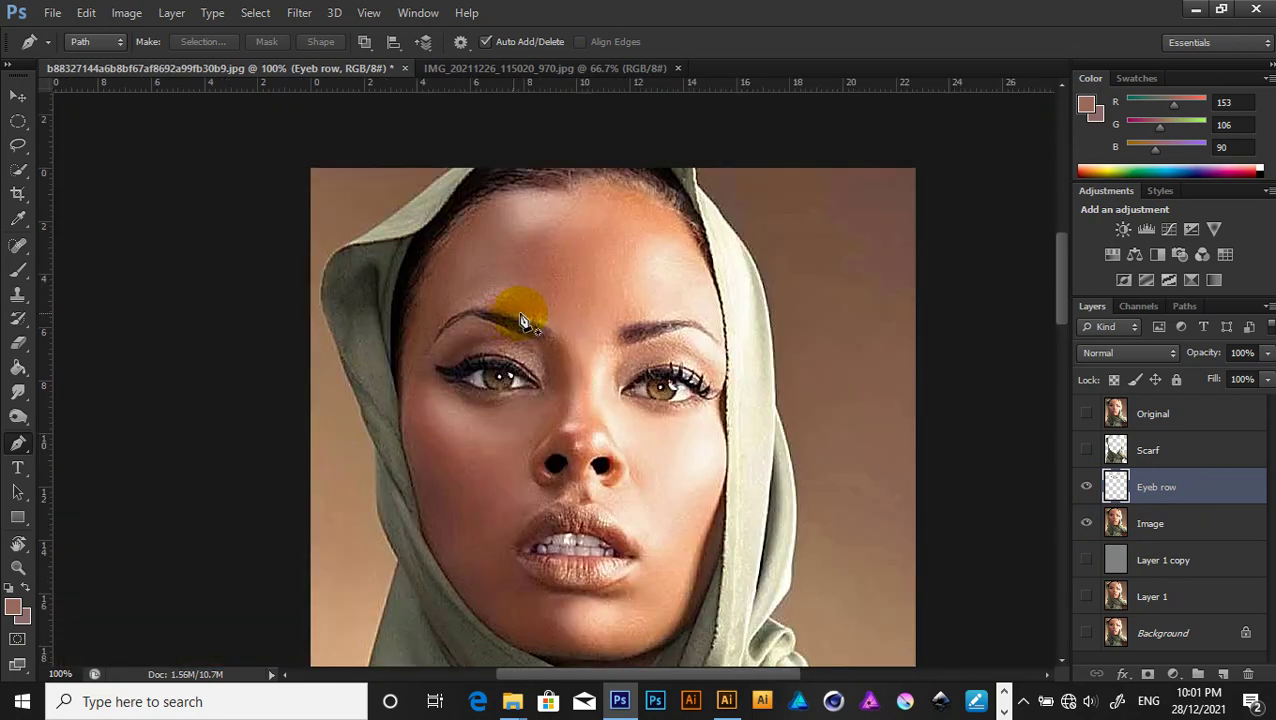
Zoom on the eyebrows, show the Scarf and Original layers, and start a path at the top edge.
key(ctrl+plus)
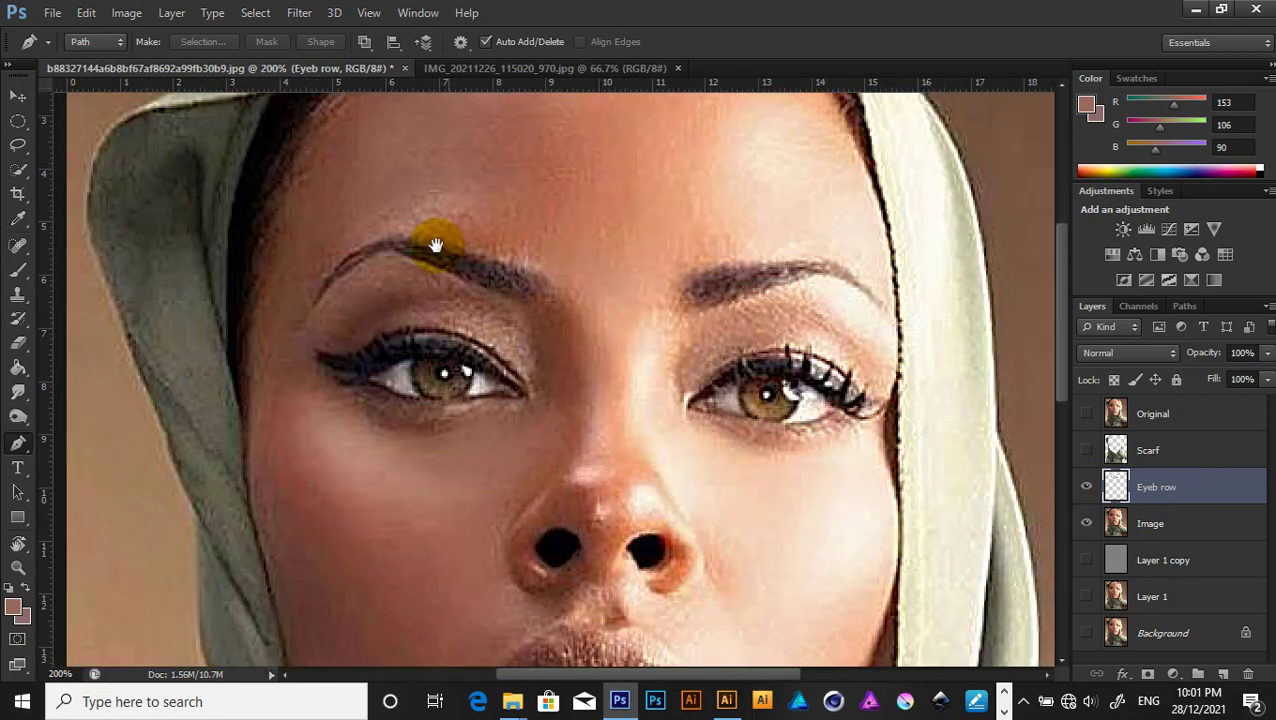
scroll(425, 367, up, 3)
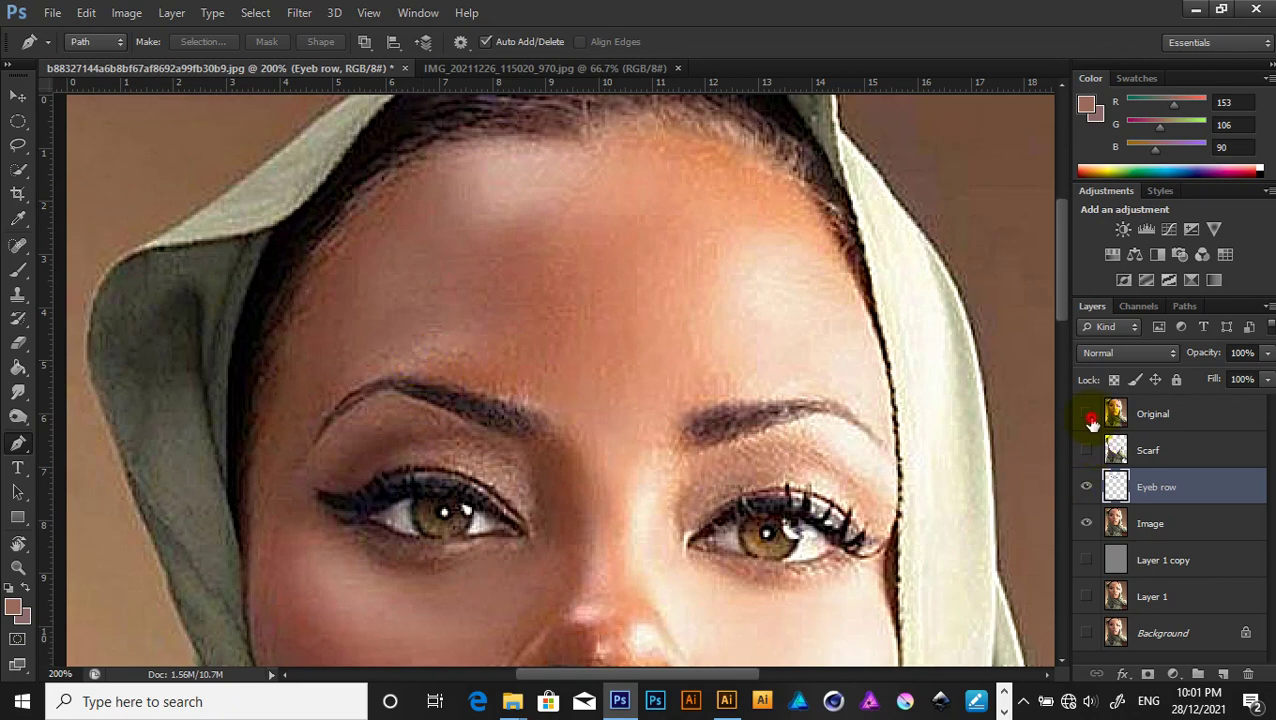
click(1087, 413)
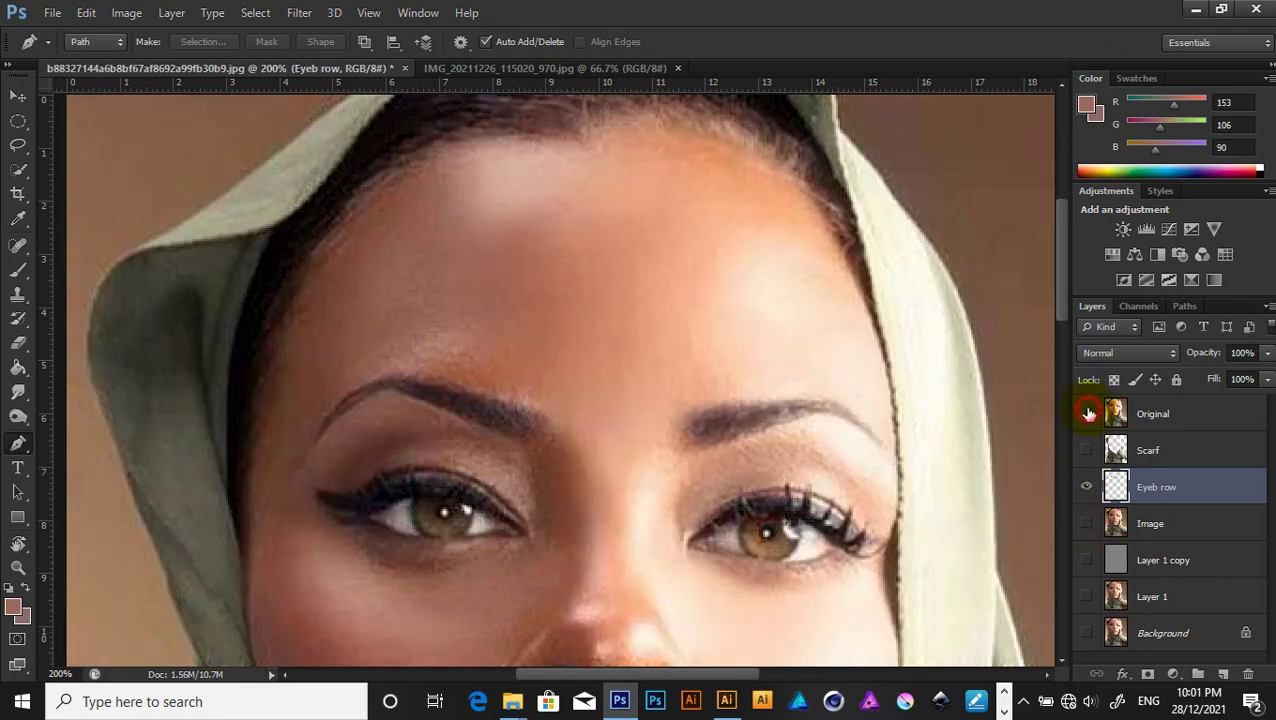
click(1088, 413)
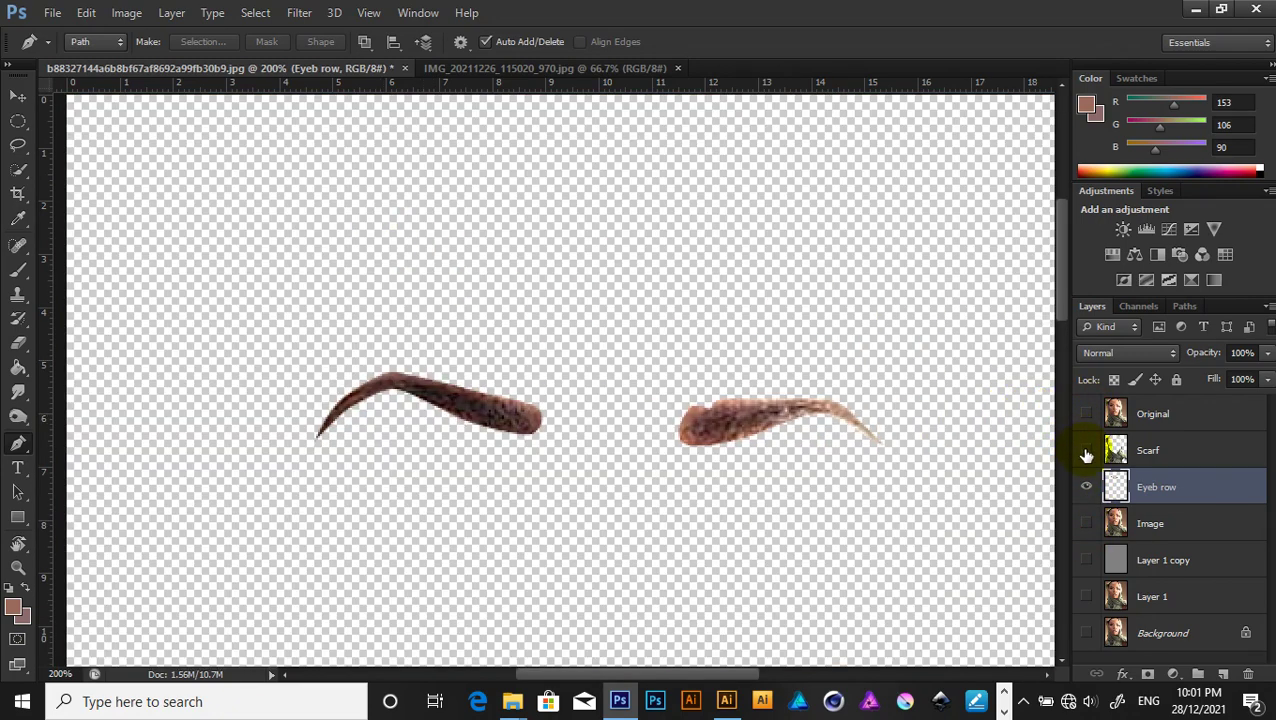
click(1087, 451)
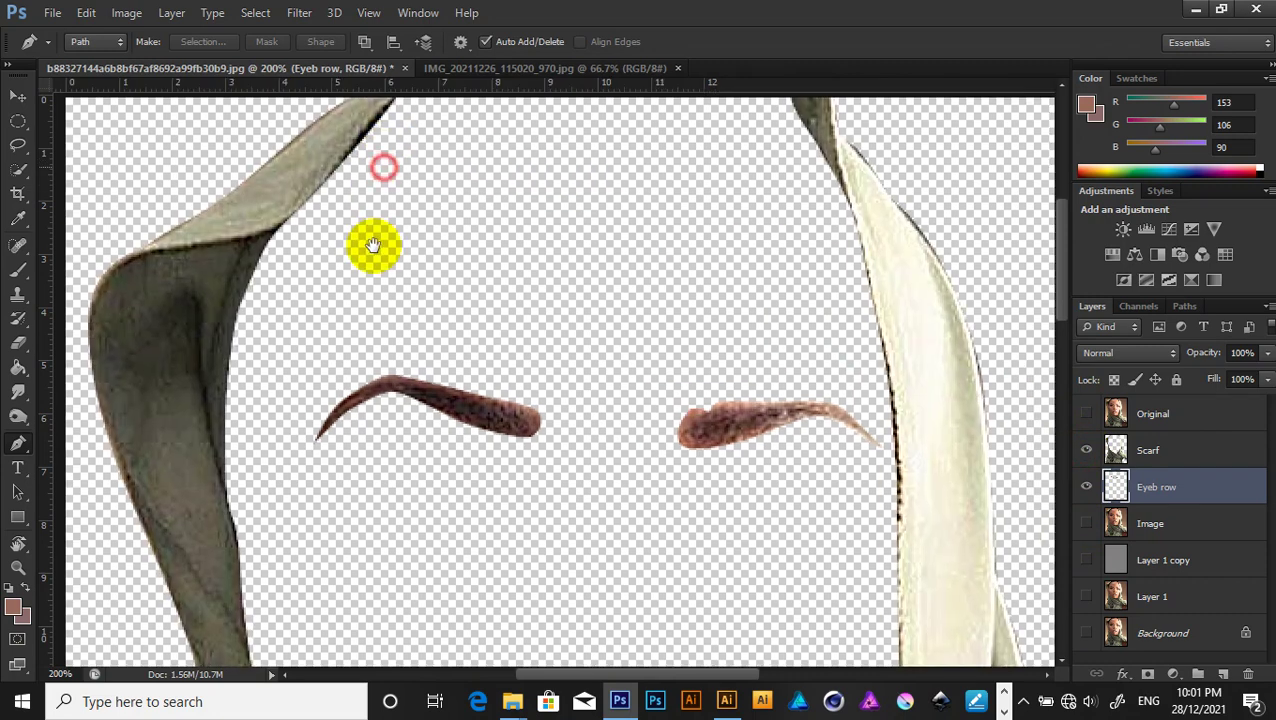
drag(372, 245, 363, 323)
click(386, 176)
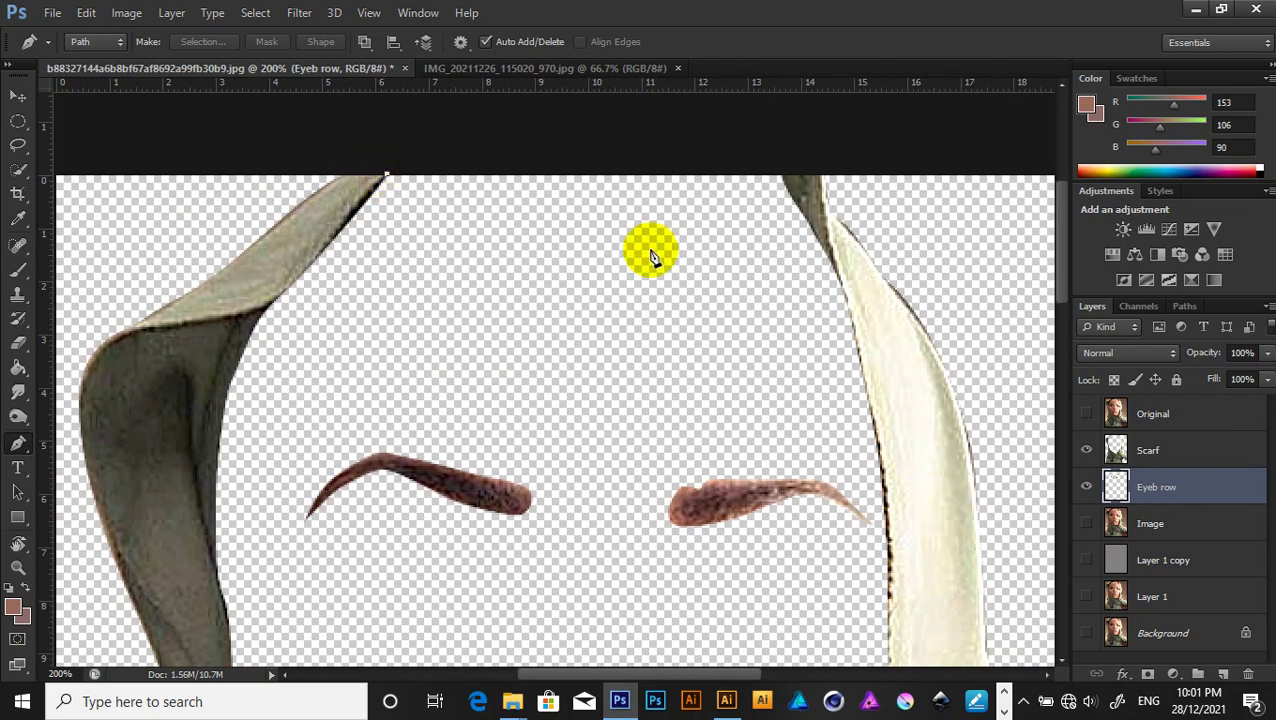
click(1088, 413)
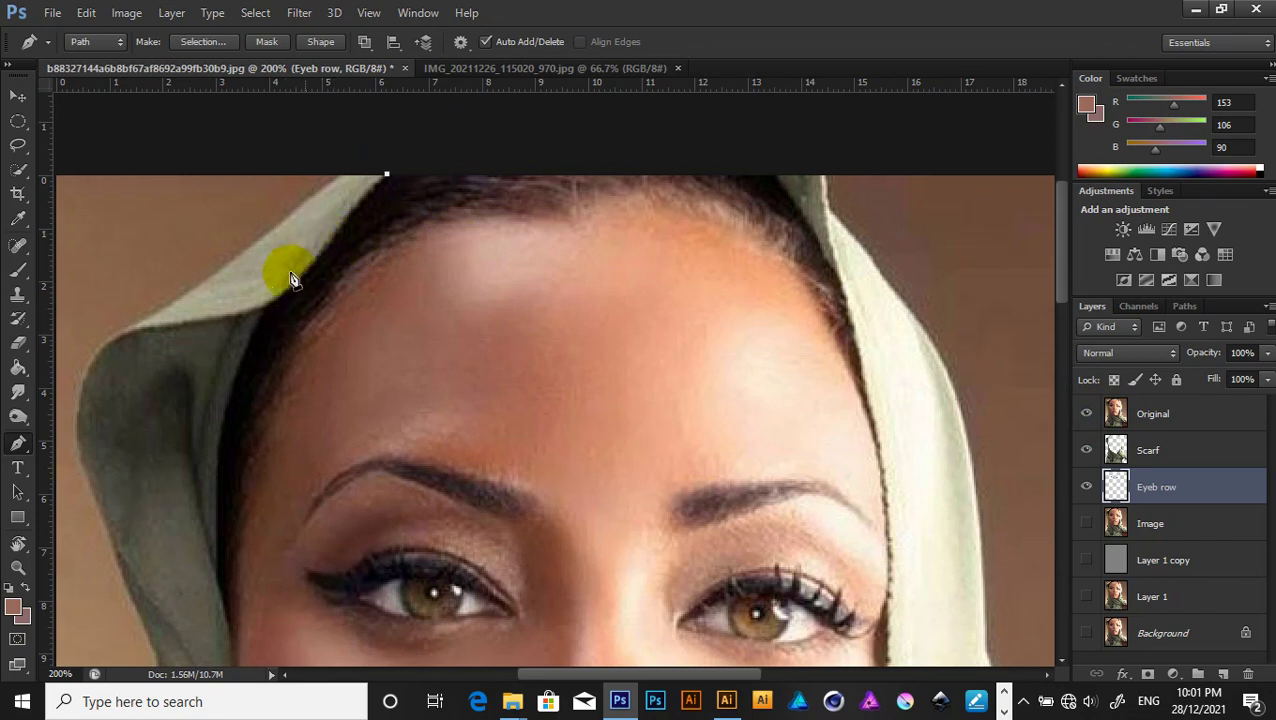
Trace the path down the left hairline and across the forehead hairline.
mouse_move(284, 296)
mouse_down()
mouse_move(267, 305)
mouse_move(318, 300)
mouse_move(300, 336)
mouse_up()
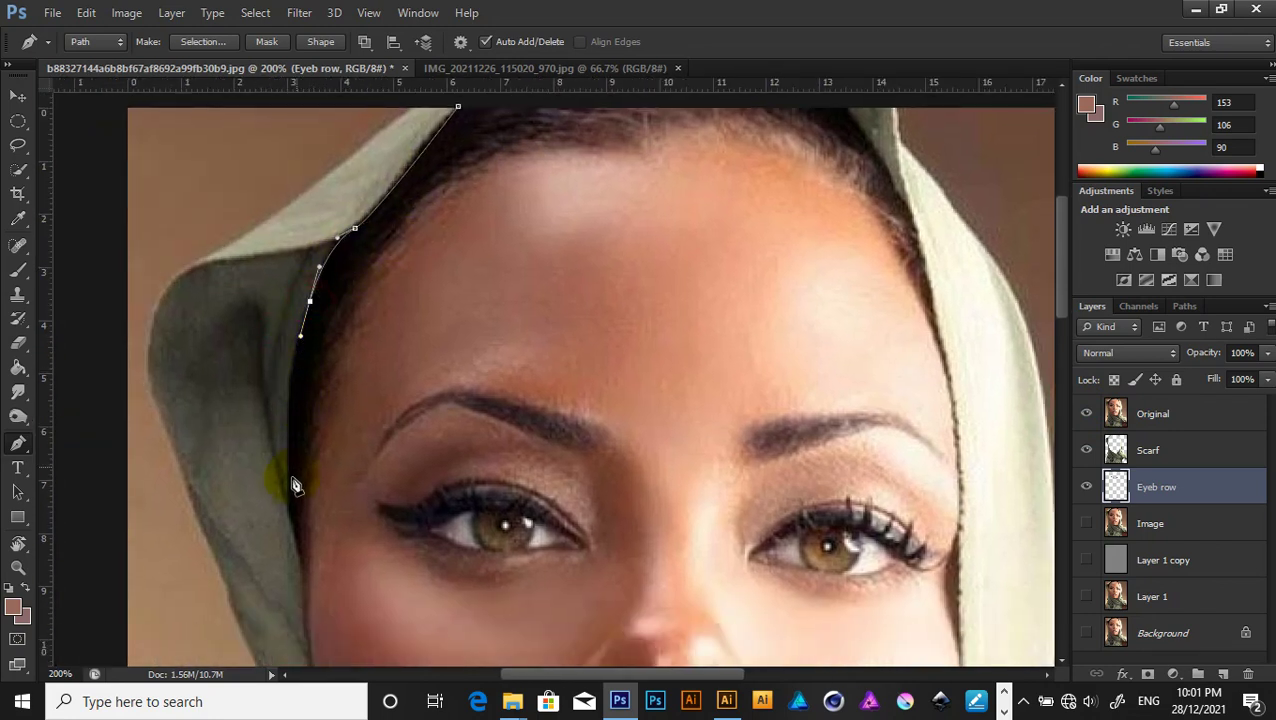
mouse_move(287, 483)
mouse_down()
mouse_move(290, 522)
mouse_move(270, 420)
mouse_move(281, 343)
mouse_up()
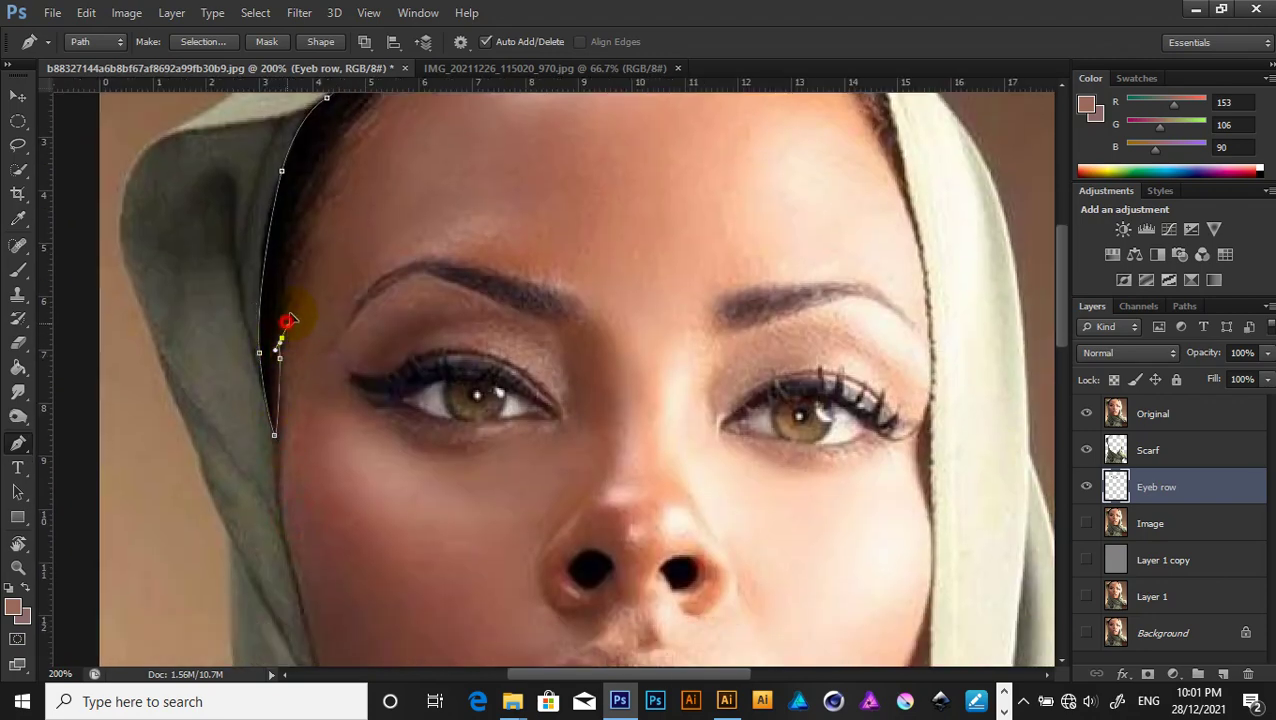
drag(290, 297, 270, 382)
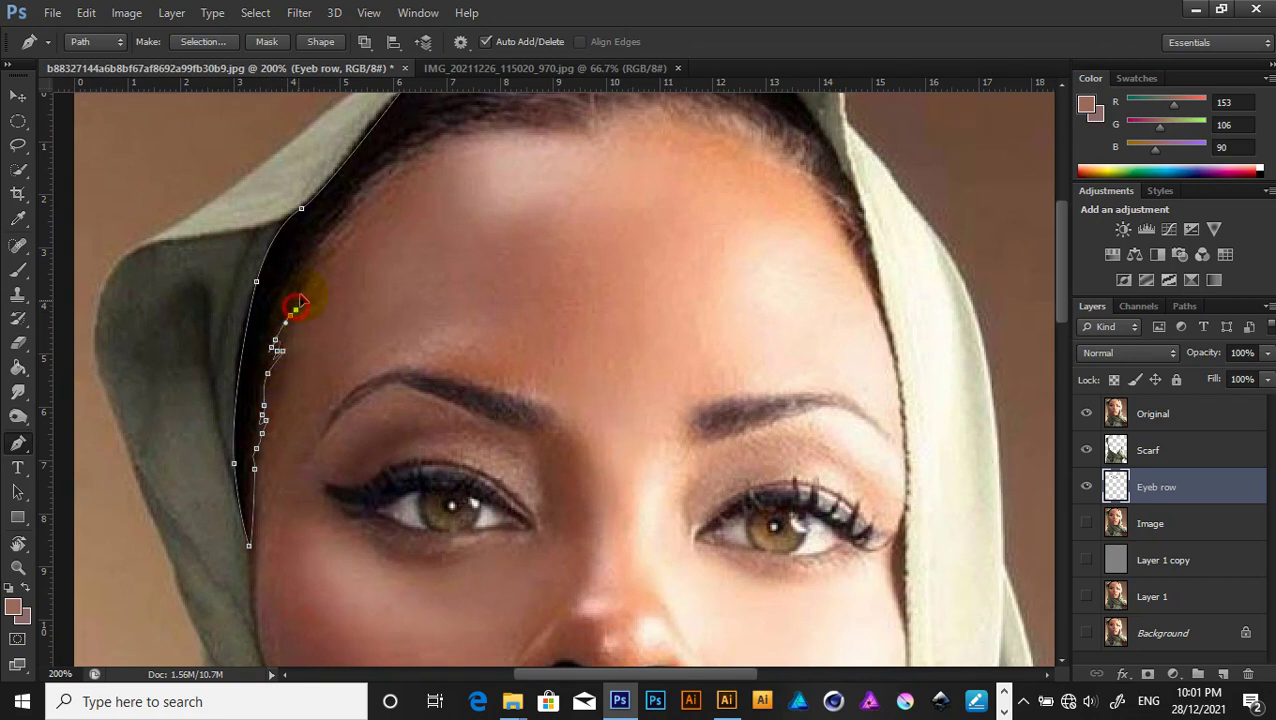
mouse_move(300, 291)
mouse_down()
mouse_move(268, 353)
mouse_move(296, 303)
mouse_up()
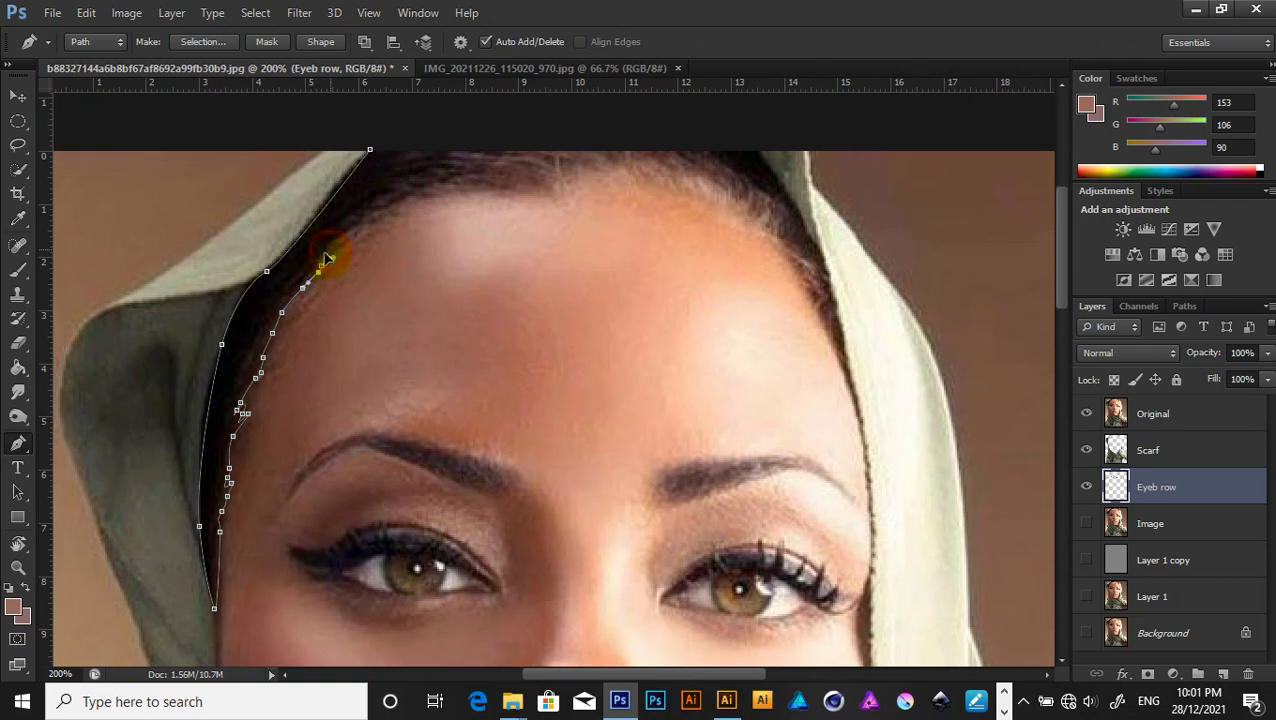
mouse_move(354, 236)
mouse_down()
mouse_move(377, 226)
mouse_move(346, 228)
mouse_move(399, 210)
mouse_move(598, 188)
mouse_move(638, 208)
mouse_move(572, 208)
mouse_move(628, 220)
mouse_move(659, 250)
mouse_up()
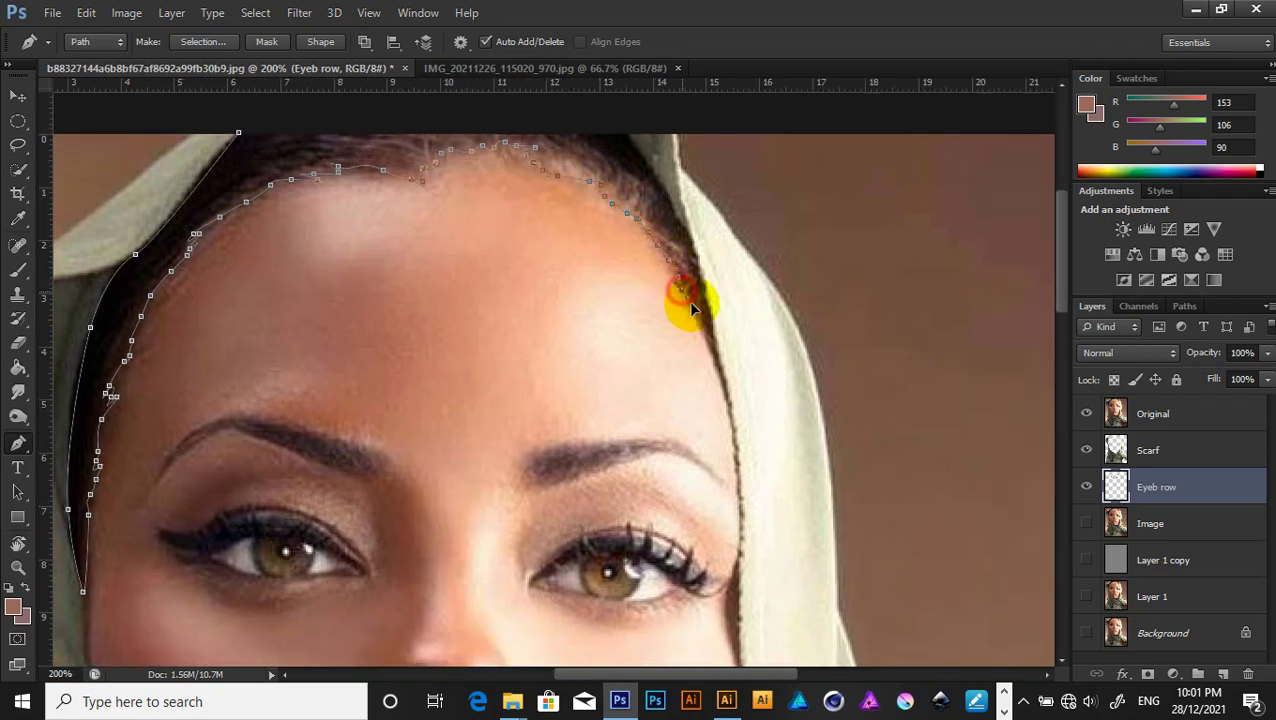
Trace up the right hairline and scarf edge, close the path along the top, and activate Image.
drag(702, 336, 711, 348)
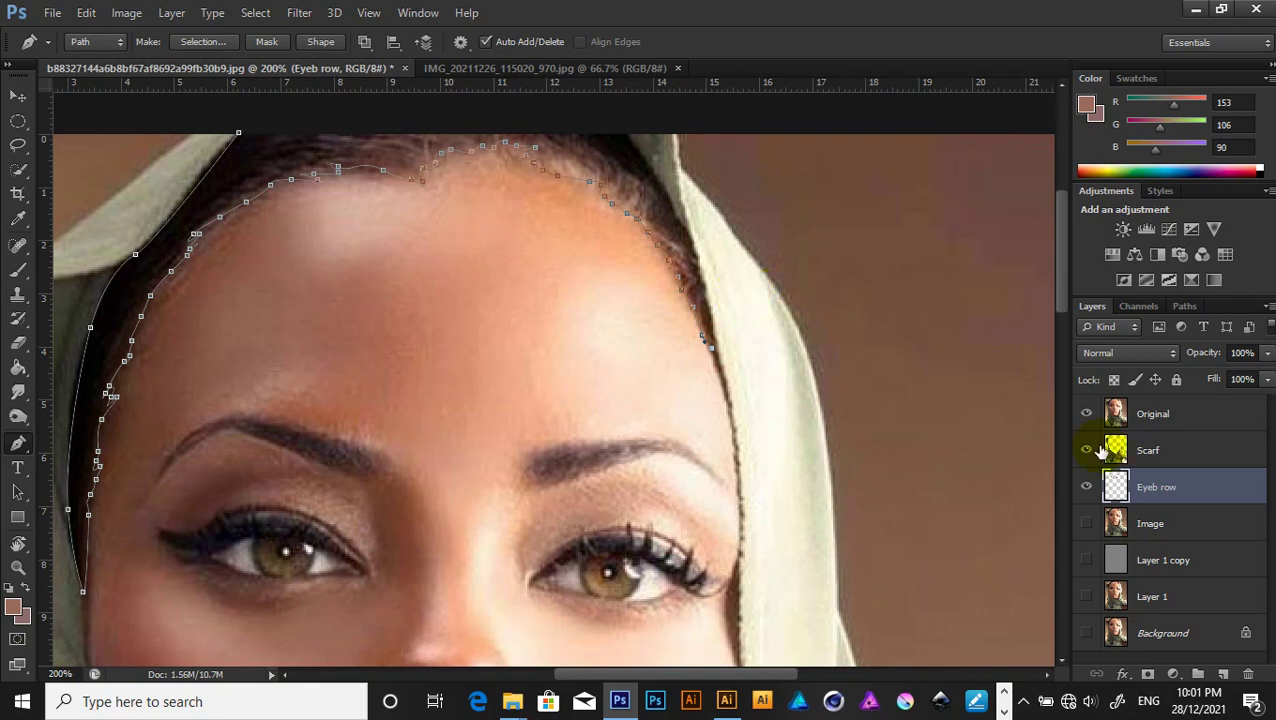
click(1084, 420)
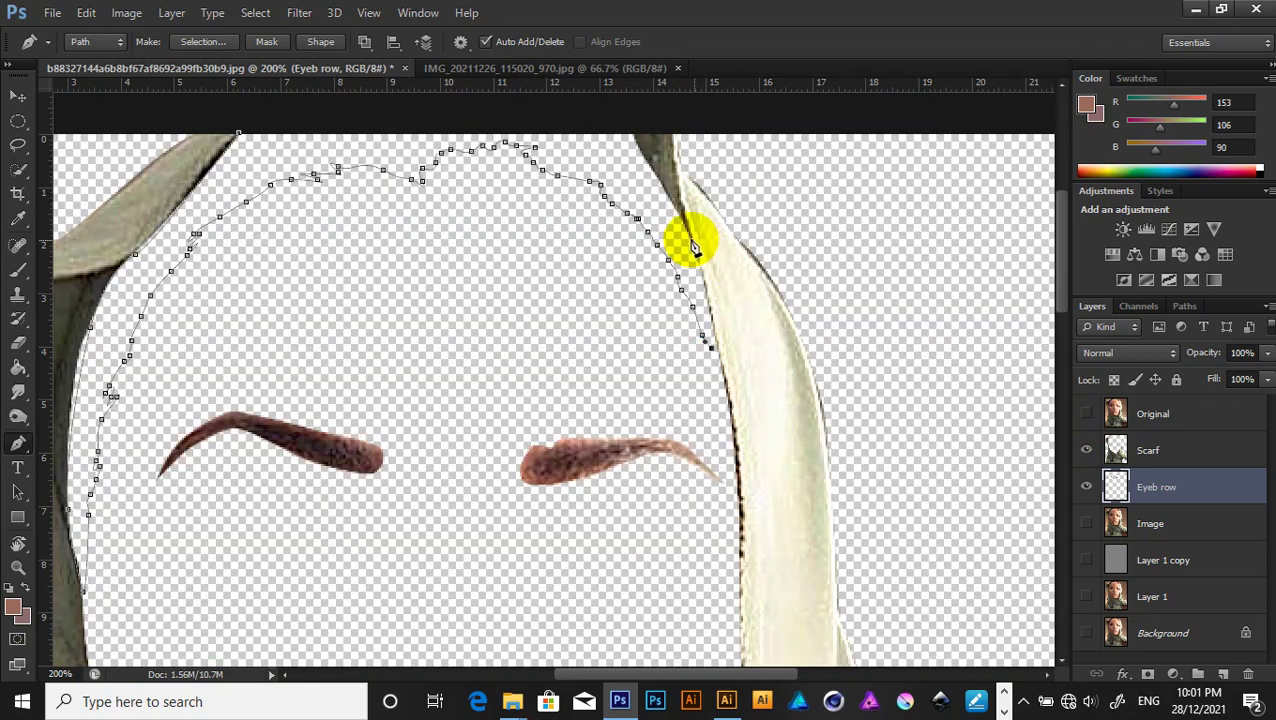
drag(694, 241, 661, 183)
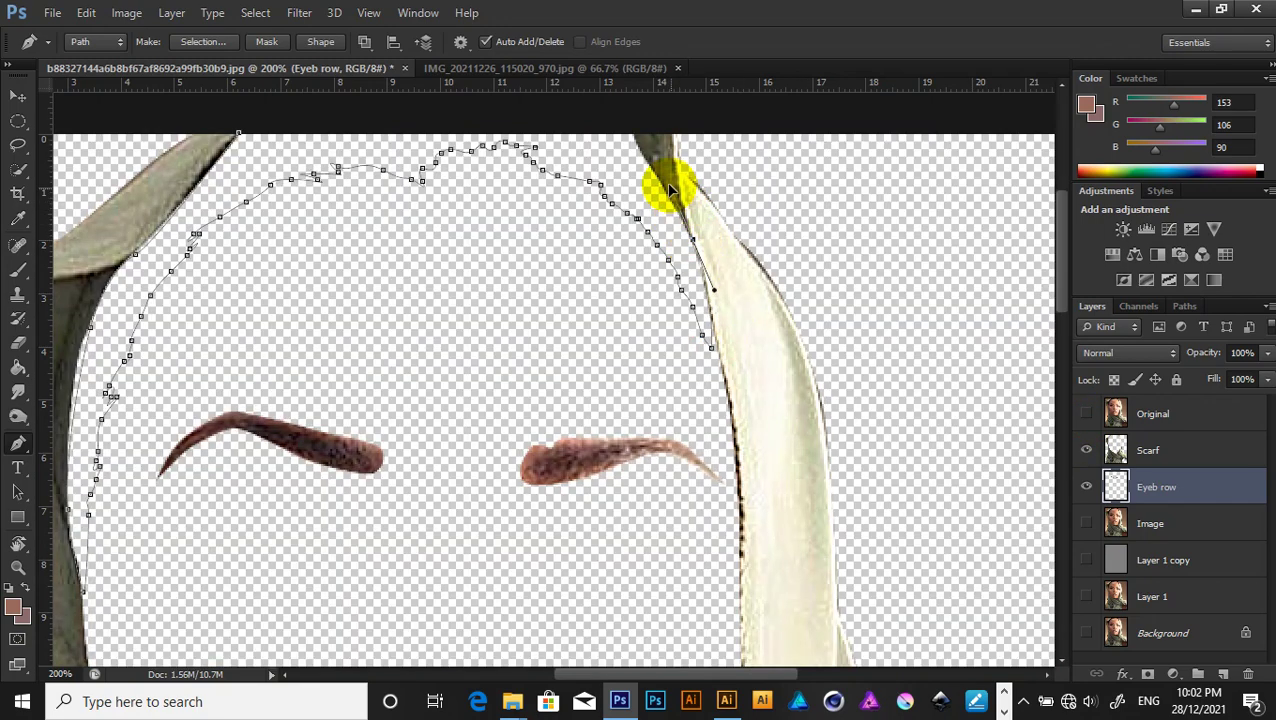
click(627, 125)
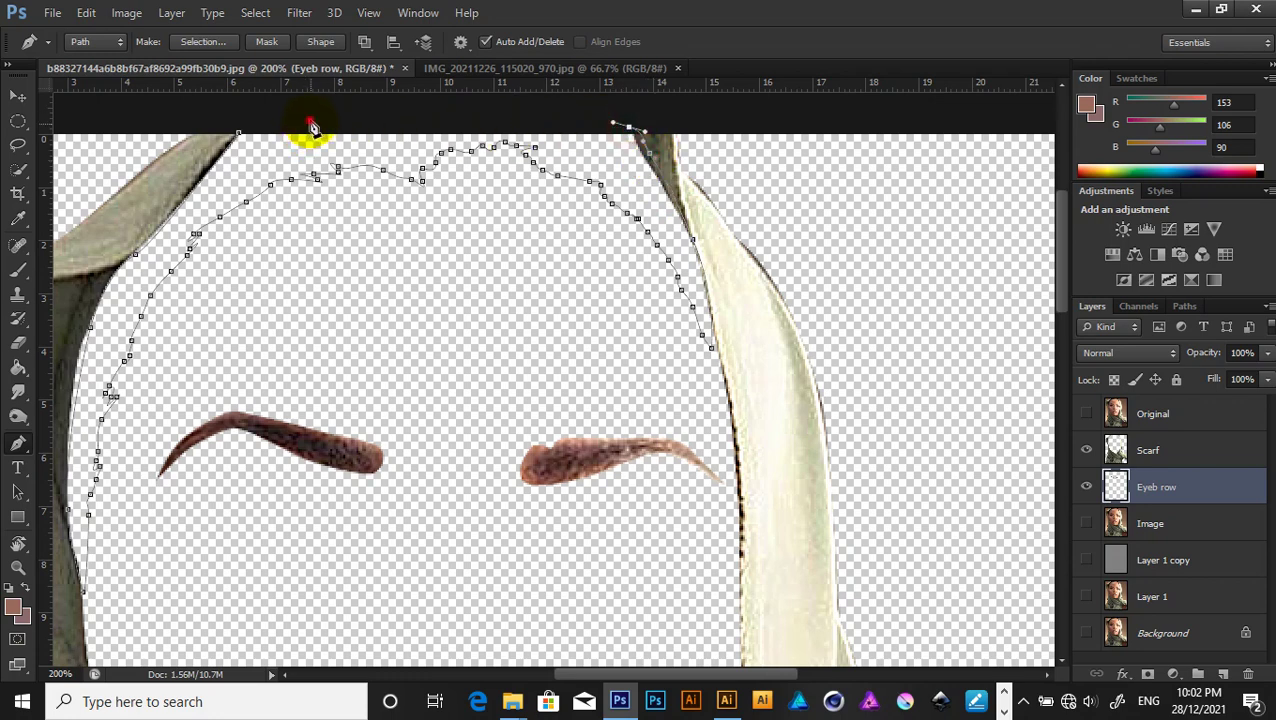
drag(312, 121, 271, 121)
click(242, 124)
key(Return)
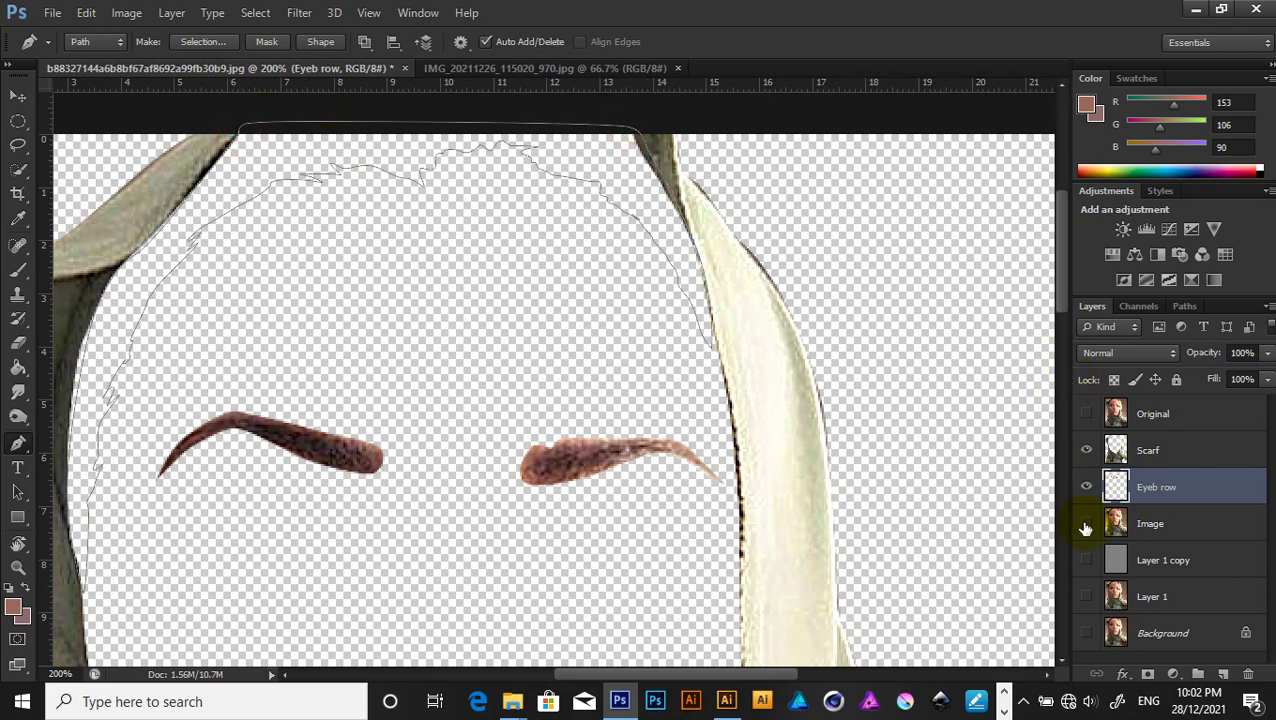
click(1148, 525)
Turn the hairline path into a selection with no feather and copy it to a new layer.
key(ctrl+minus)
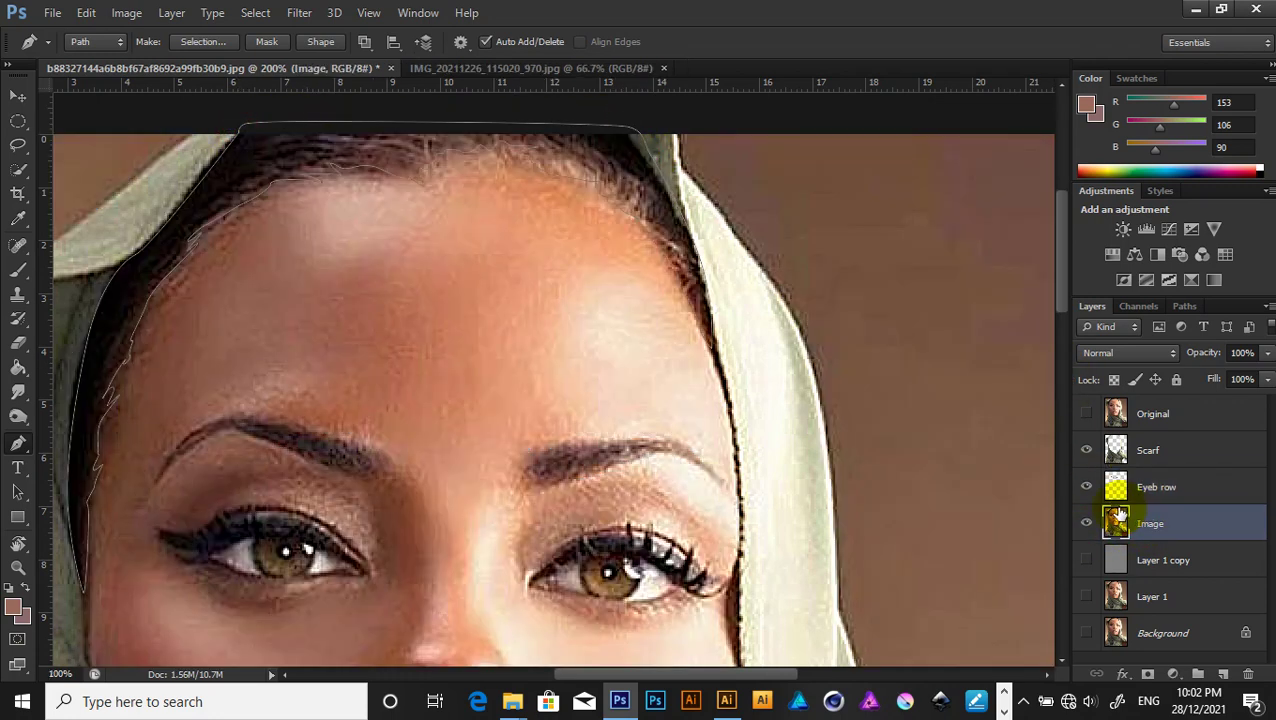
key(ctrl+minus)
key(ctrl+minus)
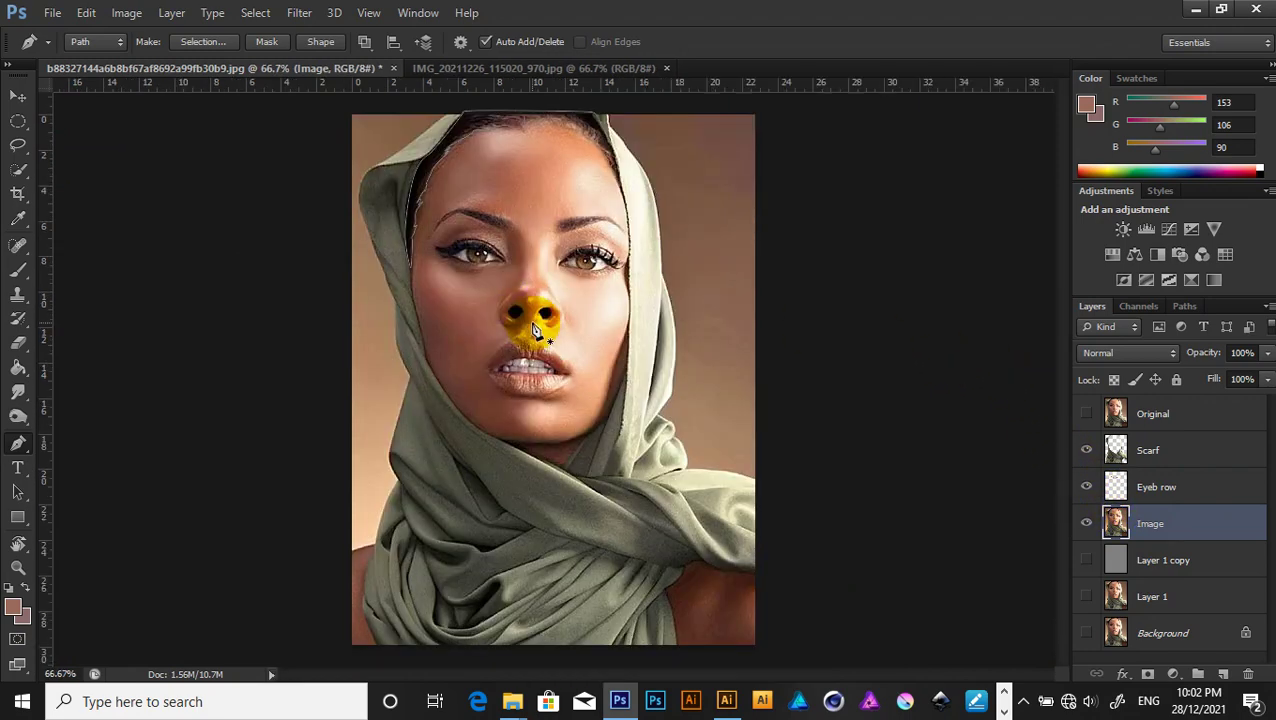
right_click(529, 321)
click(572, 336)
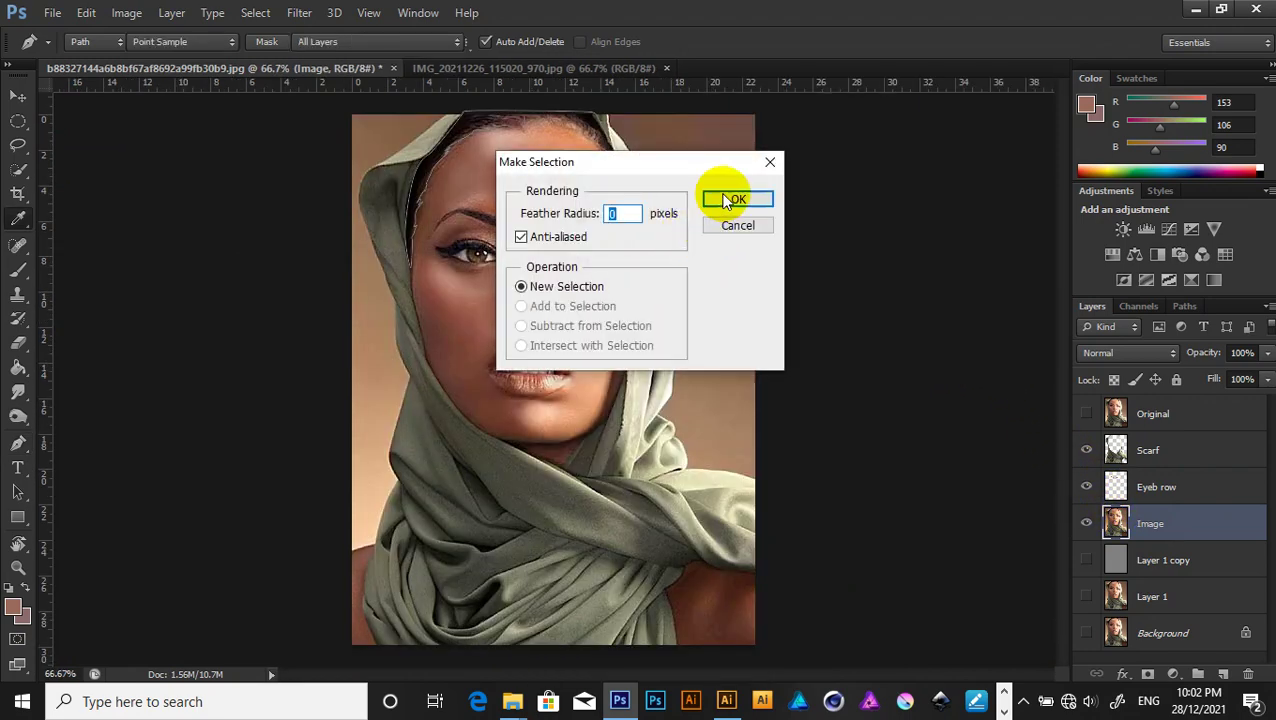
click(706, 204)
click(704, 201)
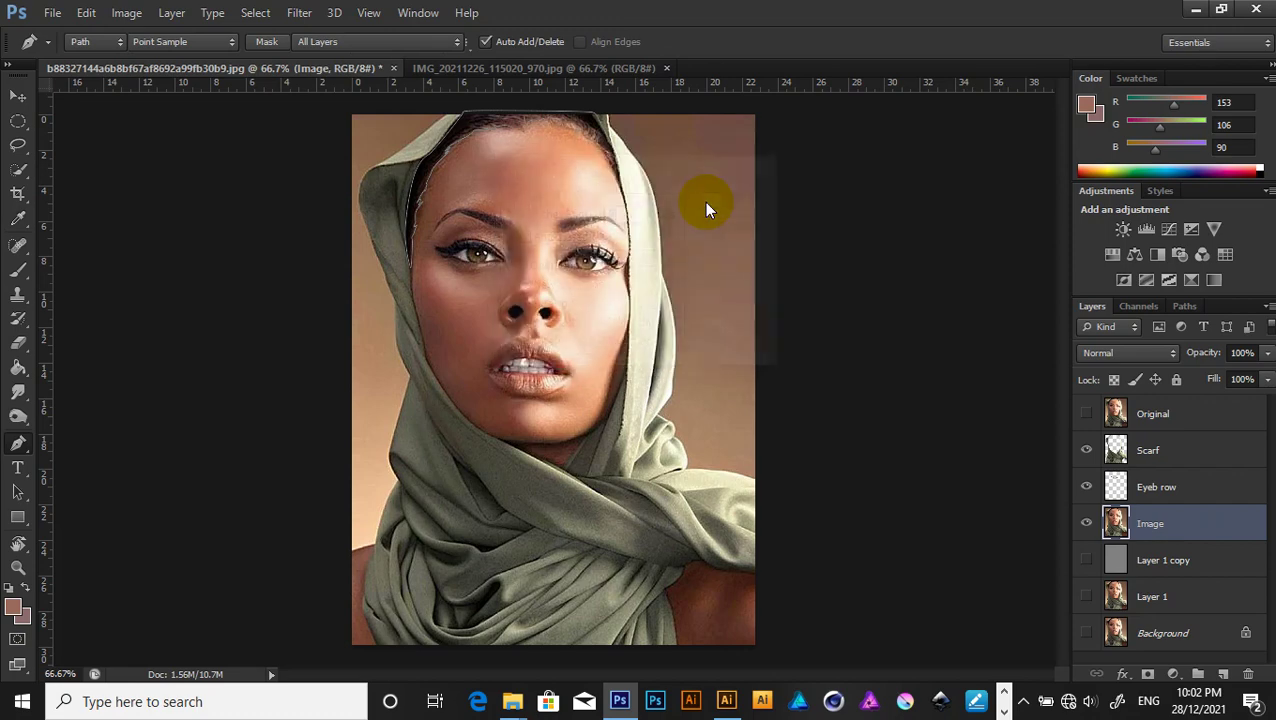
click(1088, 557)
key(ctrl+shift+alt+n)
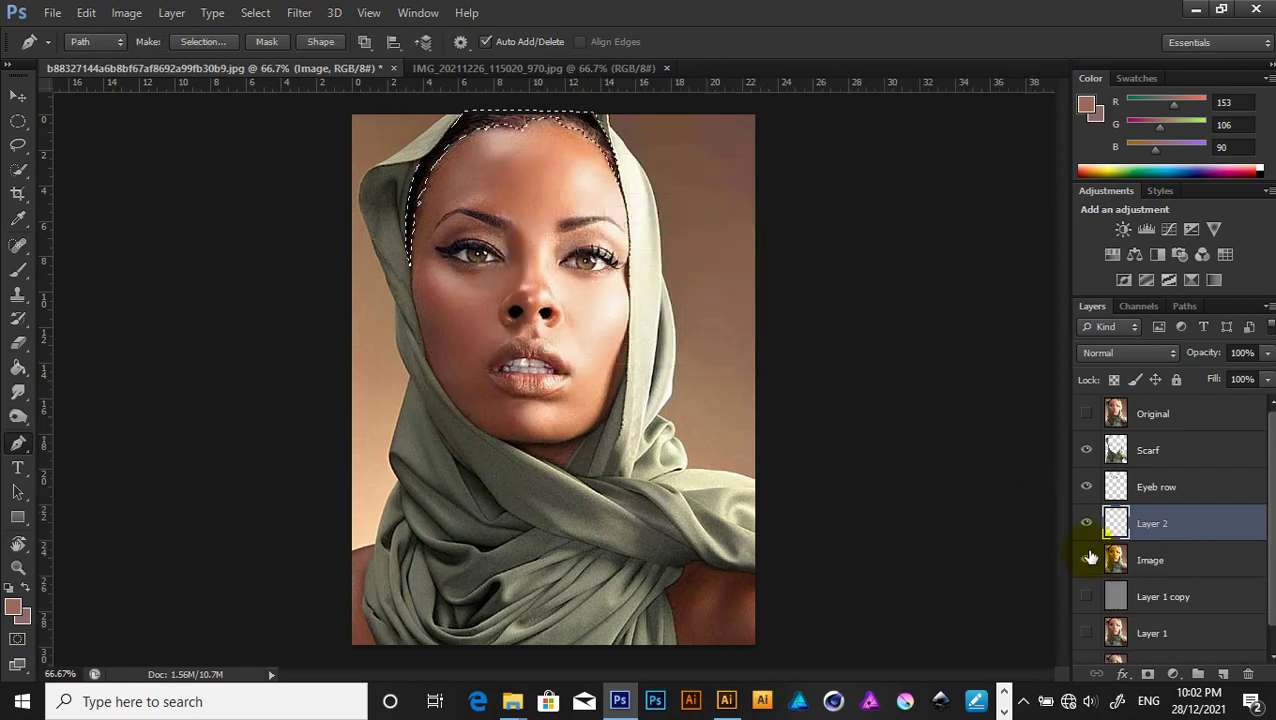
Name the new layer Hair, checking it with Image hidden, then show Image again.
click(1140, 522)
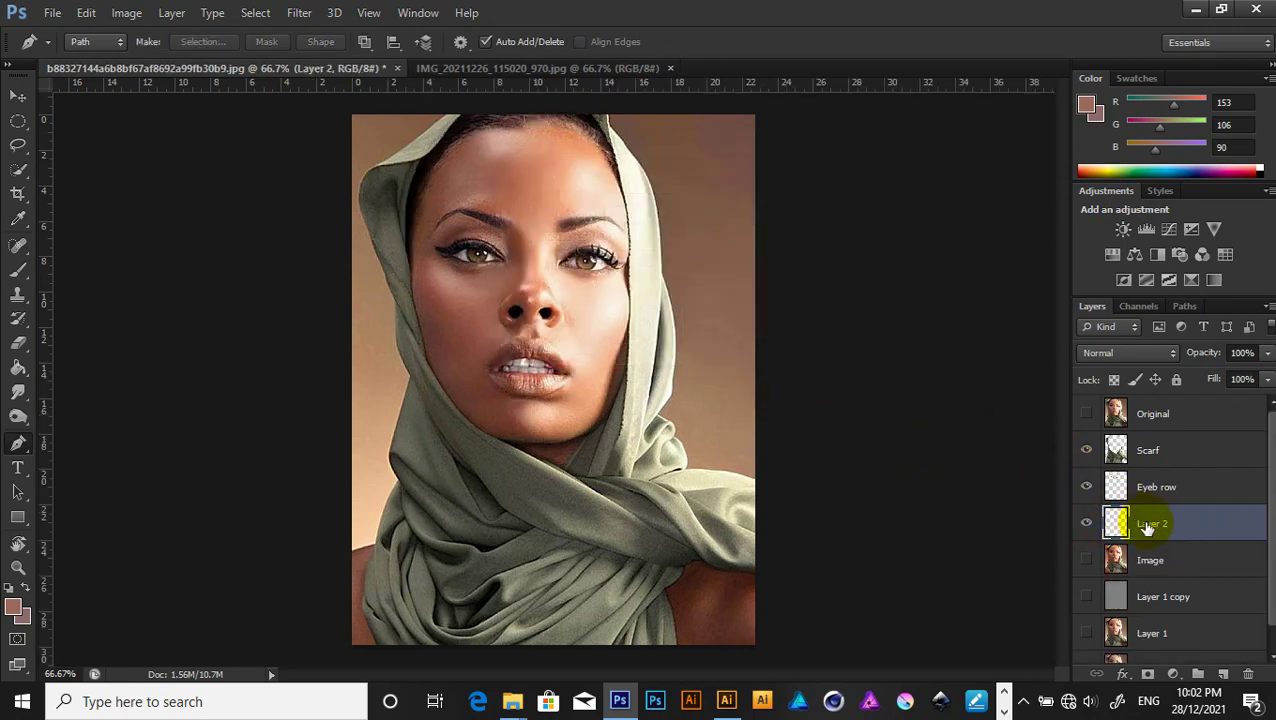
double_click(1153, 524)
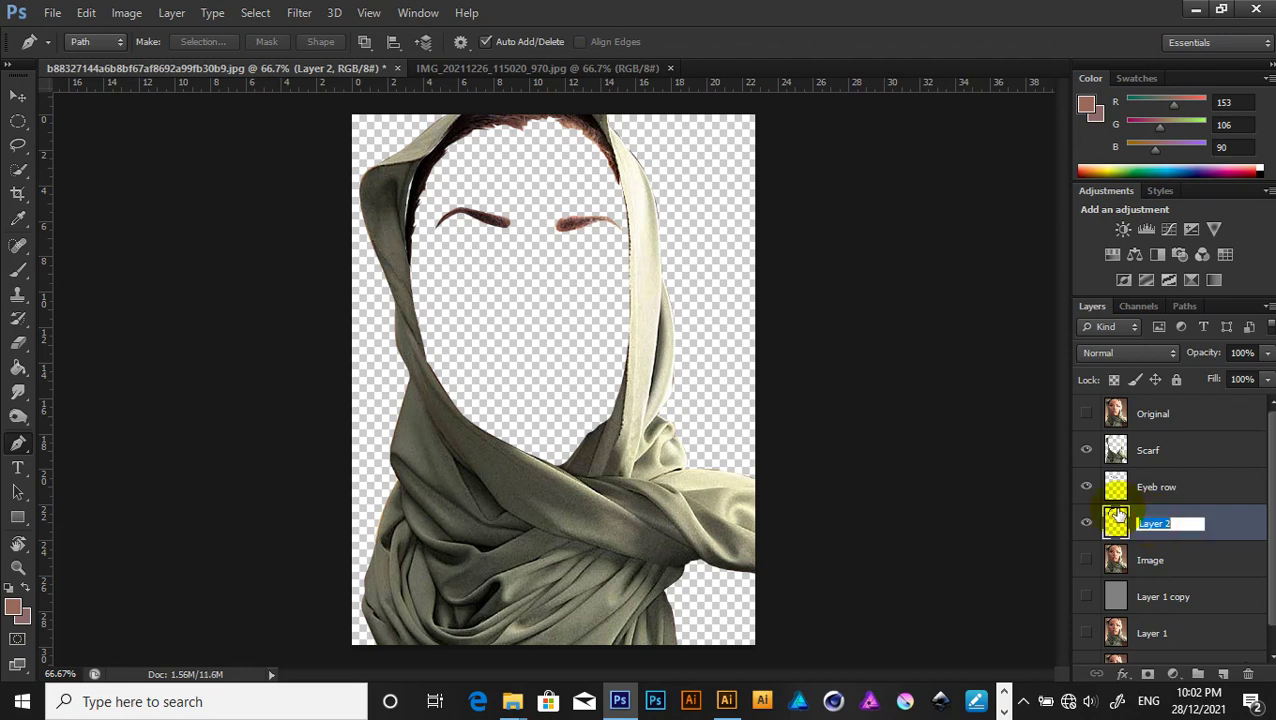
text(Hair)
key(Return)
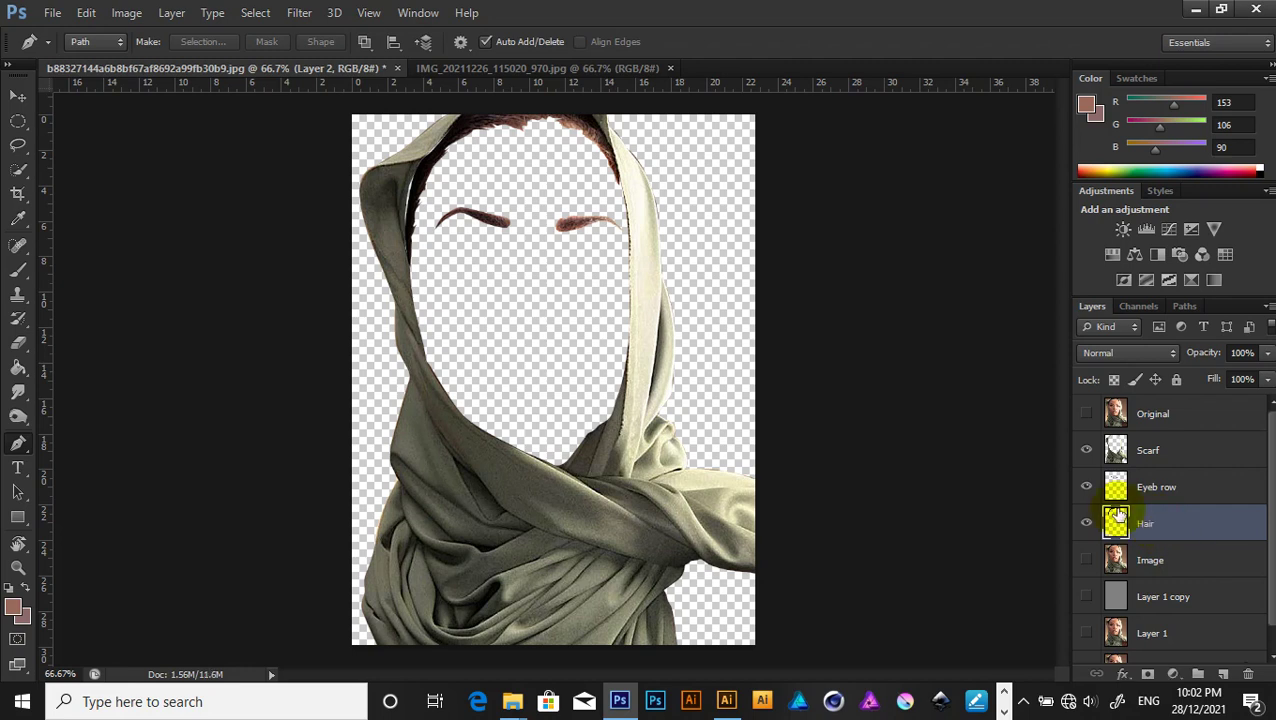
click(1085, 561)
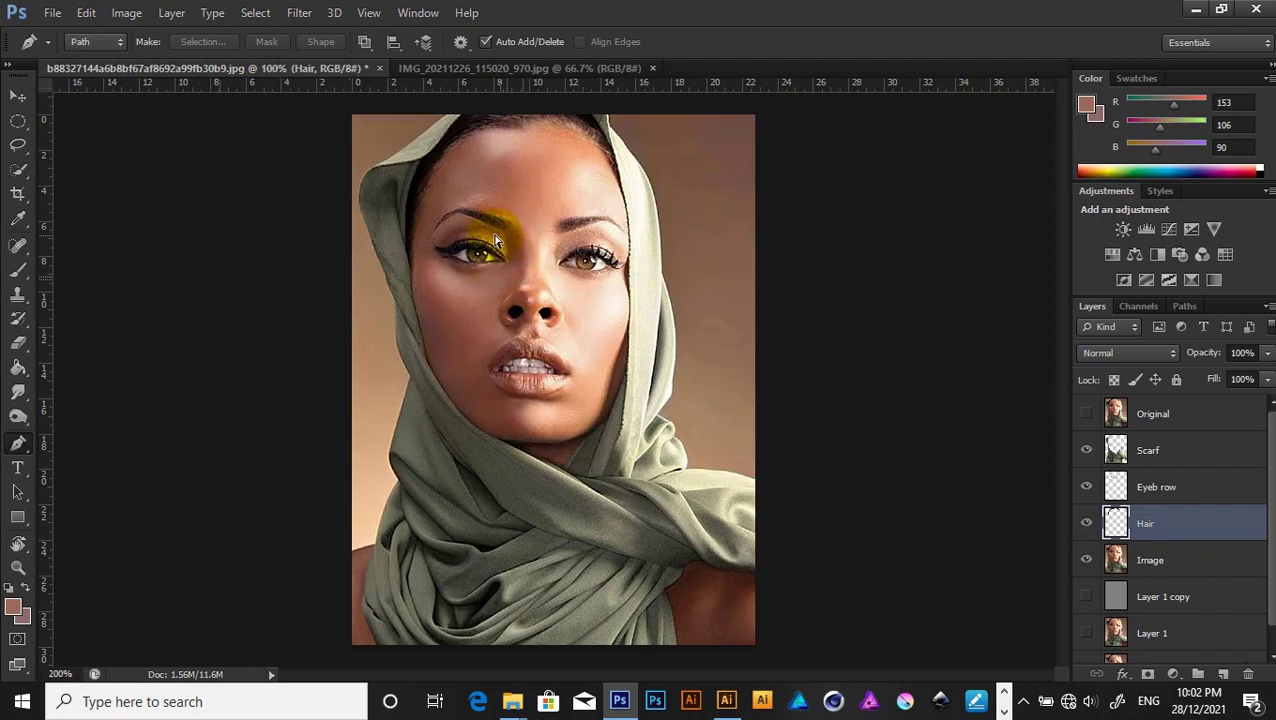
Zoom to the eyes, show Original, and trace a closed path around the left eye's lashes and winged liner.
ctrl+click(488, 232)
drag(540, 348, 655, 598)
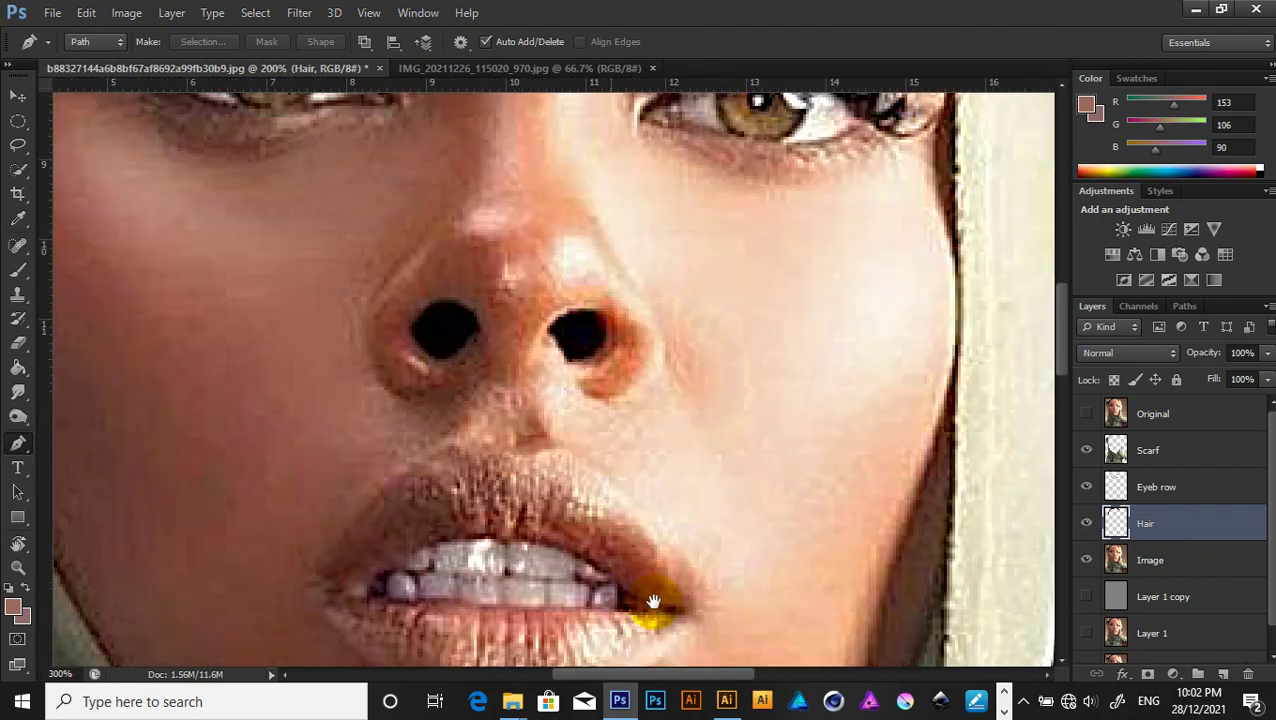
drag(522, 288, 584, 398)
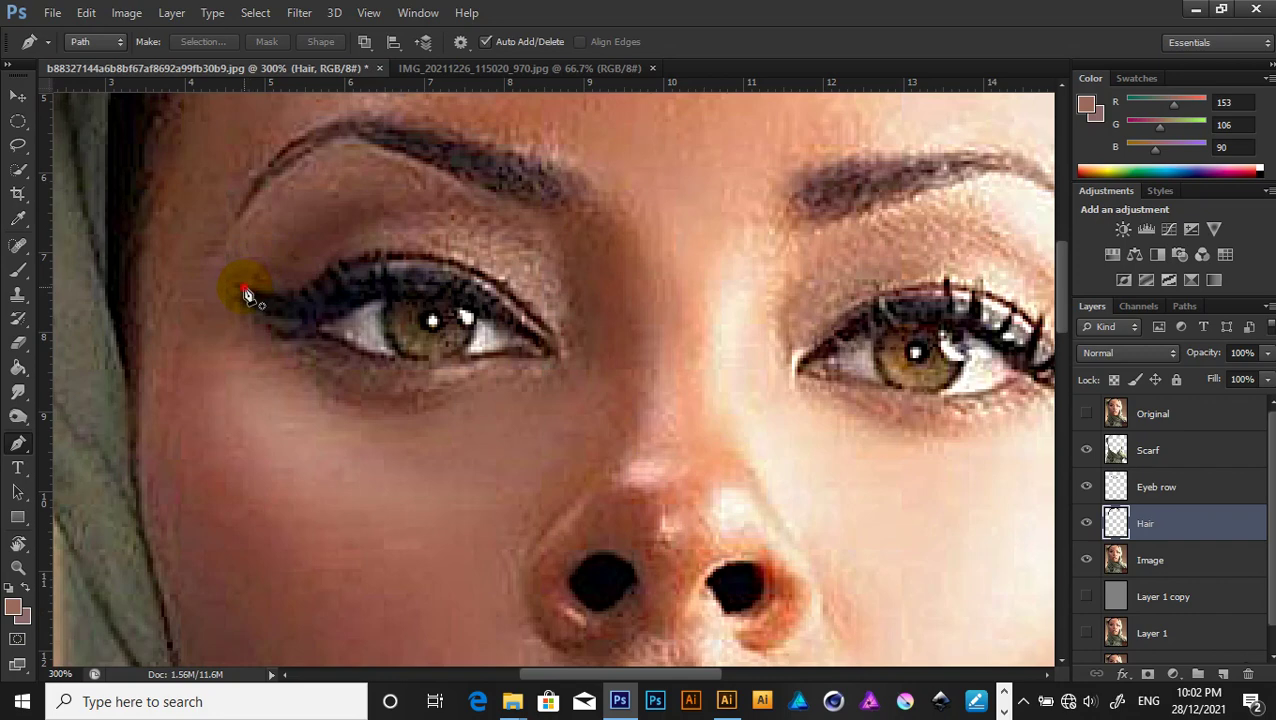
click(1086, 413)
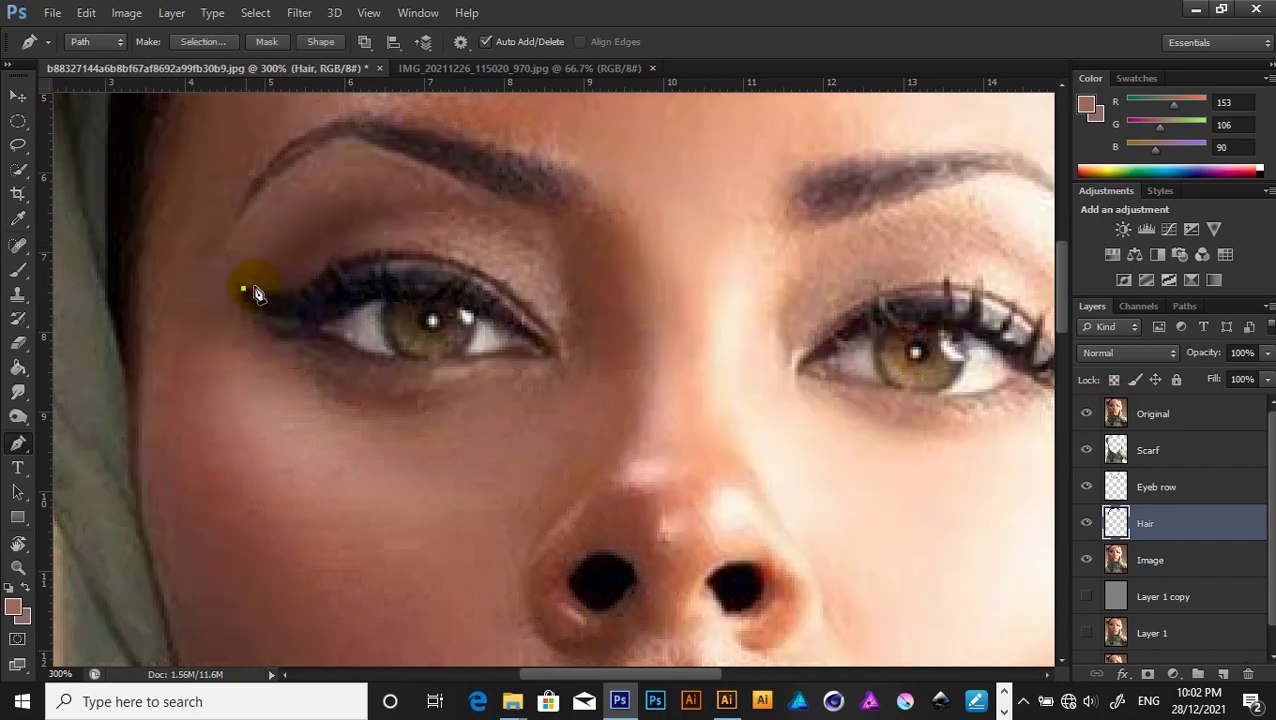
click(300, 322)
drag(320, 332, 326, 324)
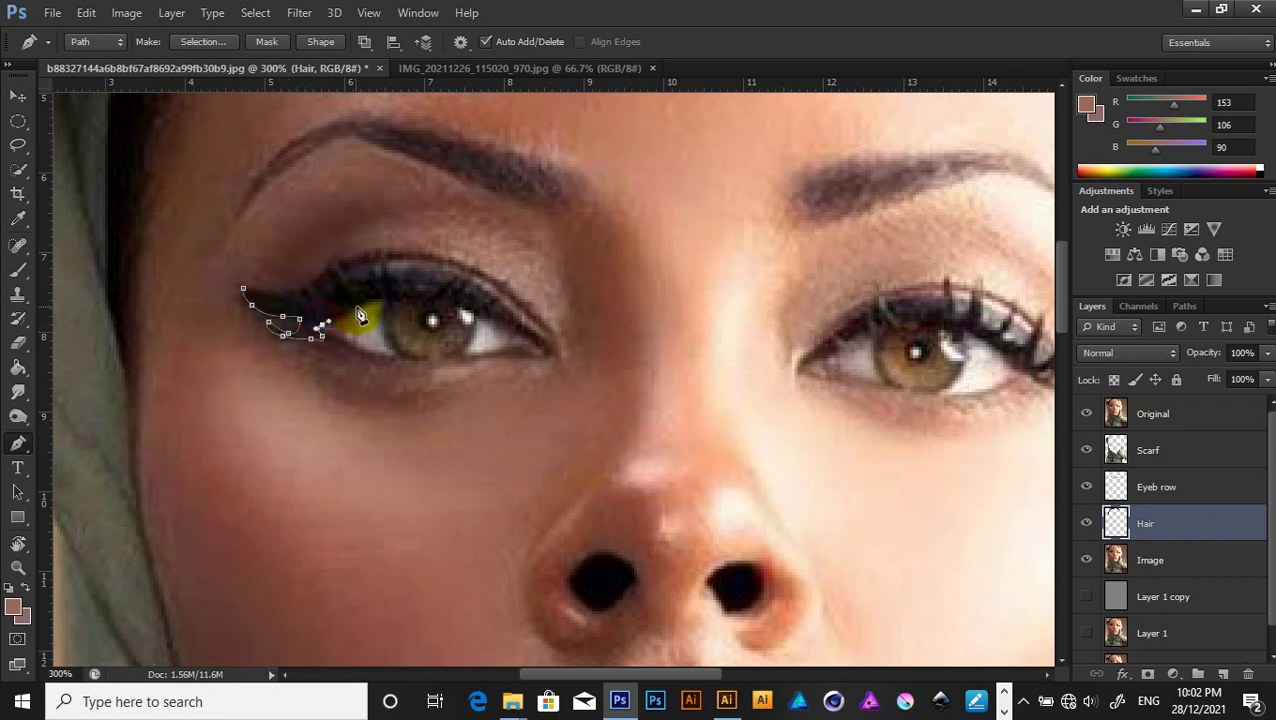
drag(418, 299, 534, 345)
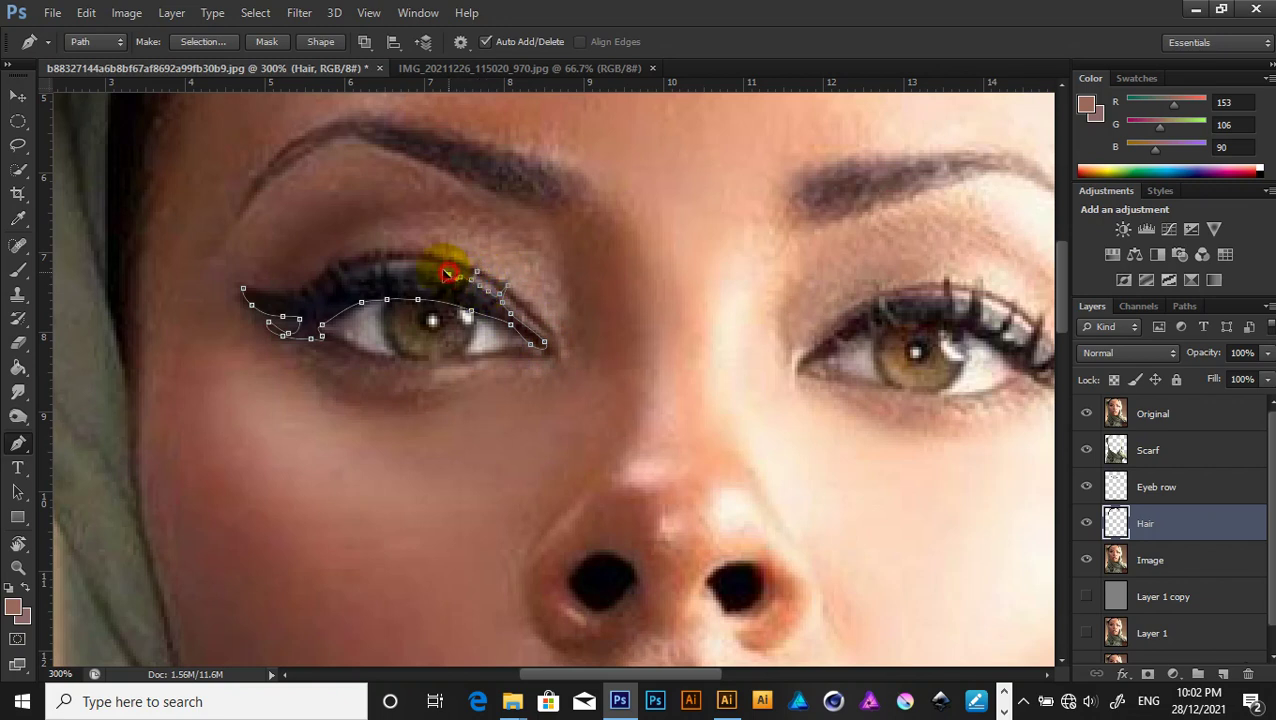
drag(407, 288, 474, 337)
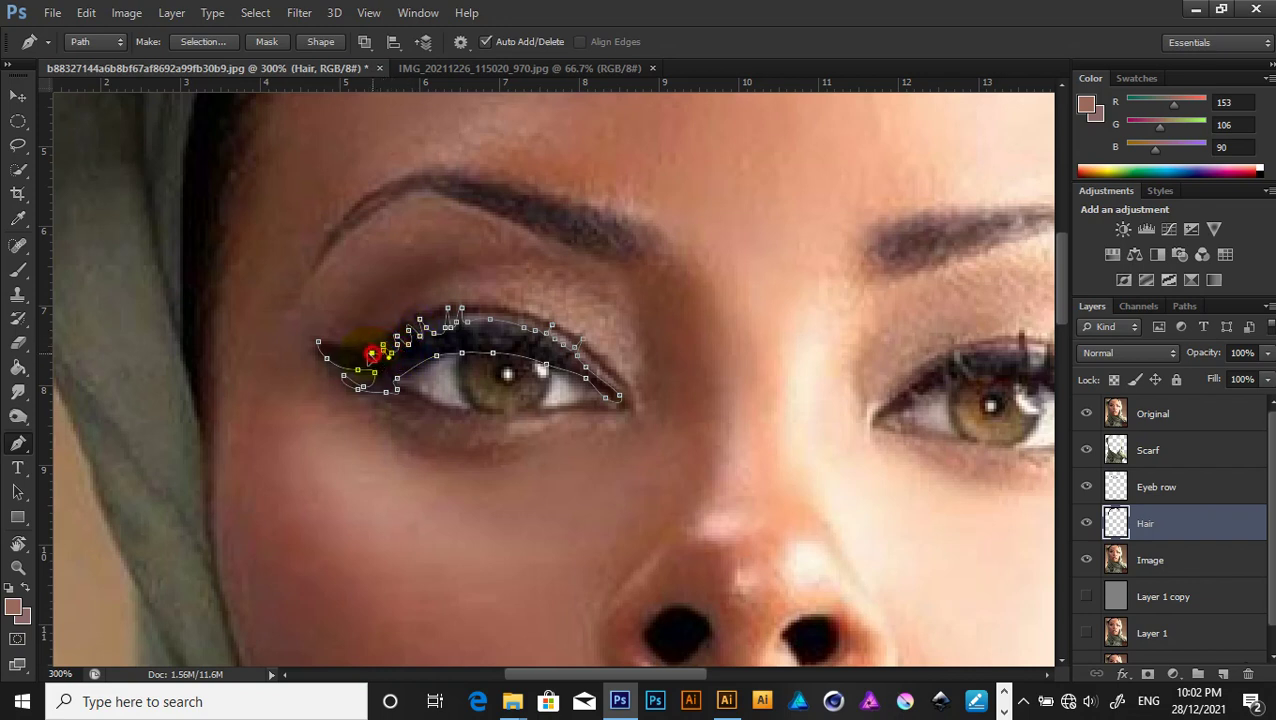
click(326, 355)
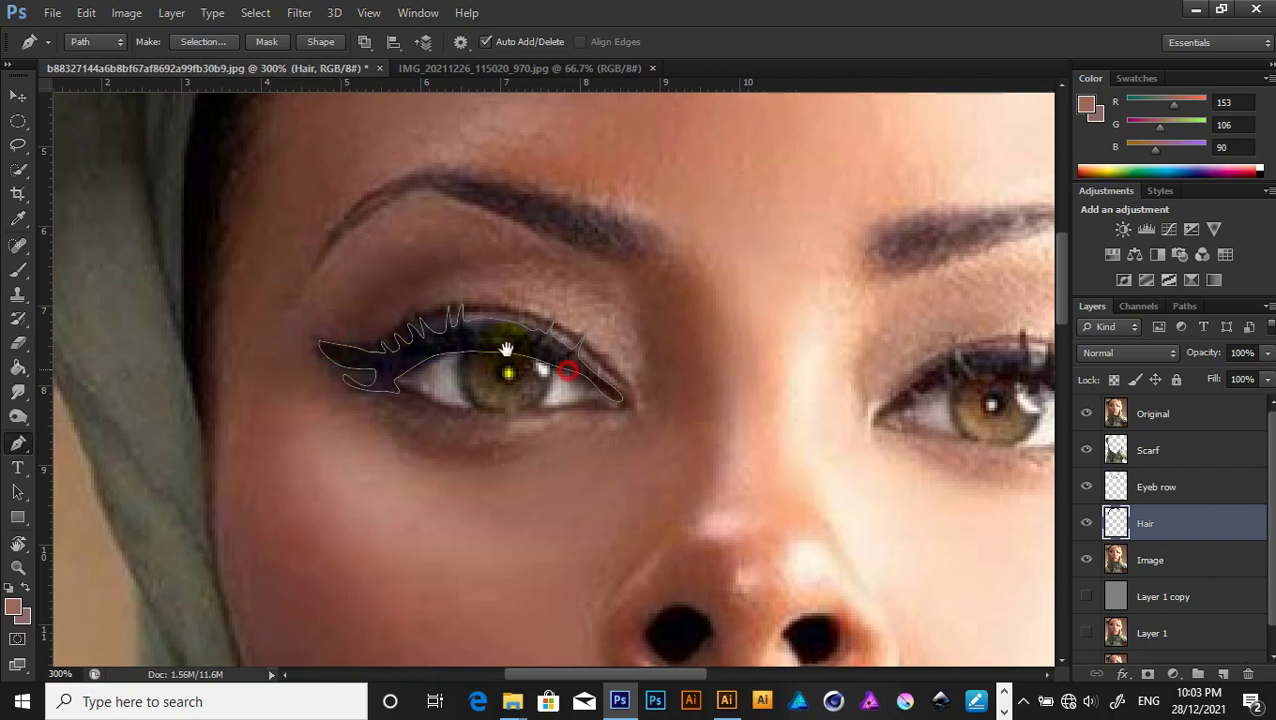
drag(507, 347, 356, 308)
Start the lash path at the right eye's inner corner and follow the upper lid.
drag(503, 330, 381, 312)
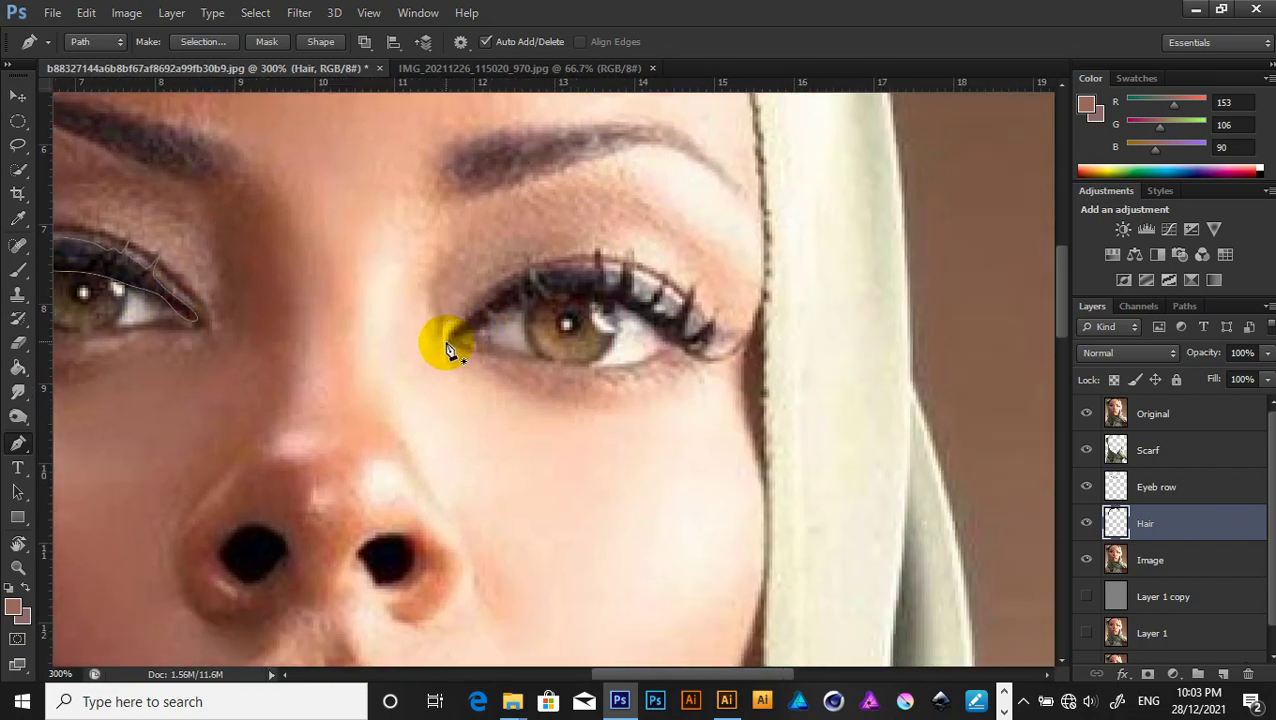
click(445, 336)
click(470, 316)
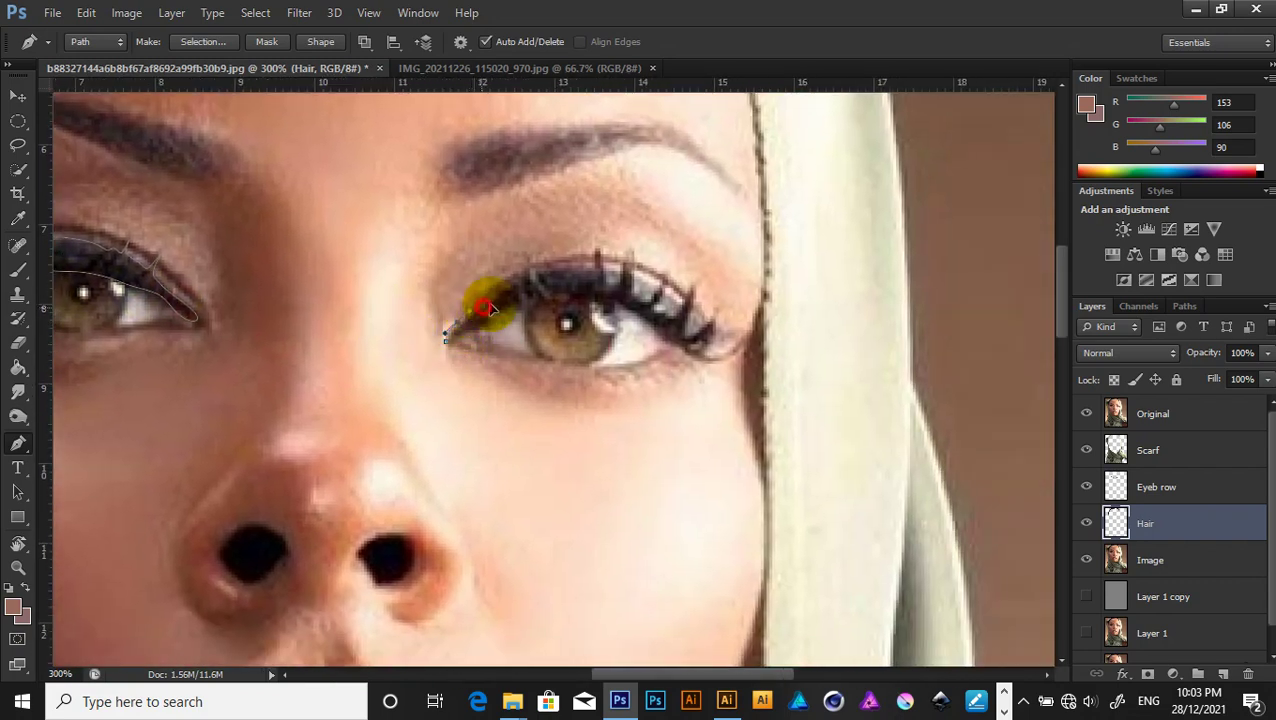
drag(503, 297, 558, 264)
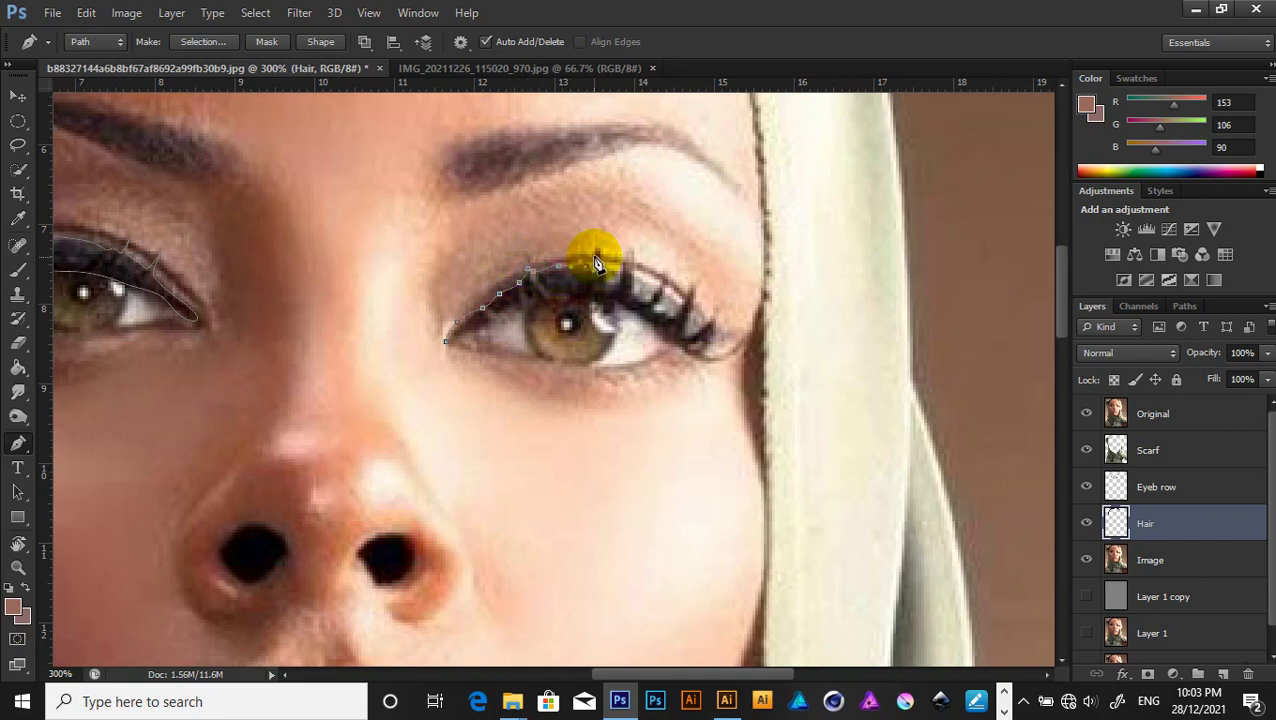
click(596, 258)
drag(581, 294, 495, 299)
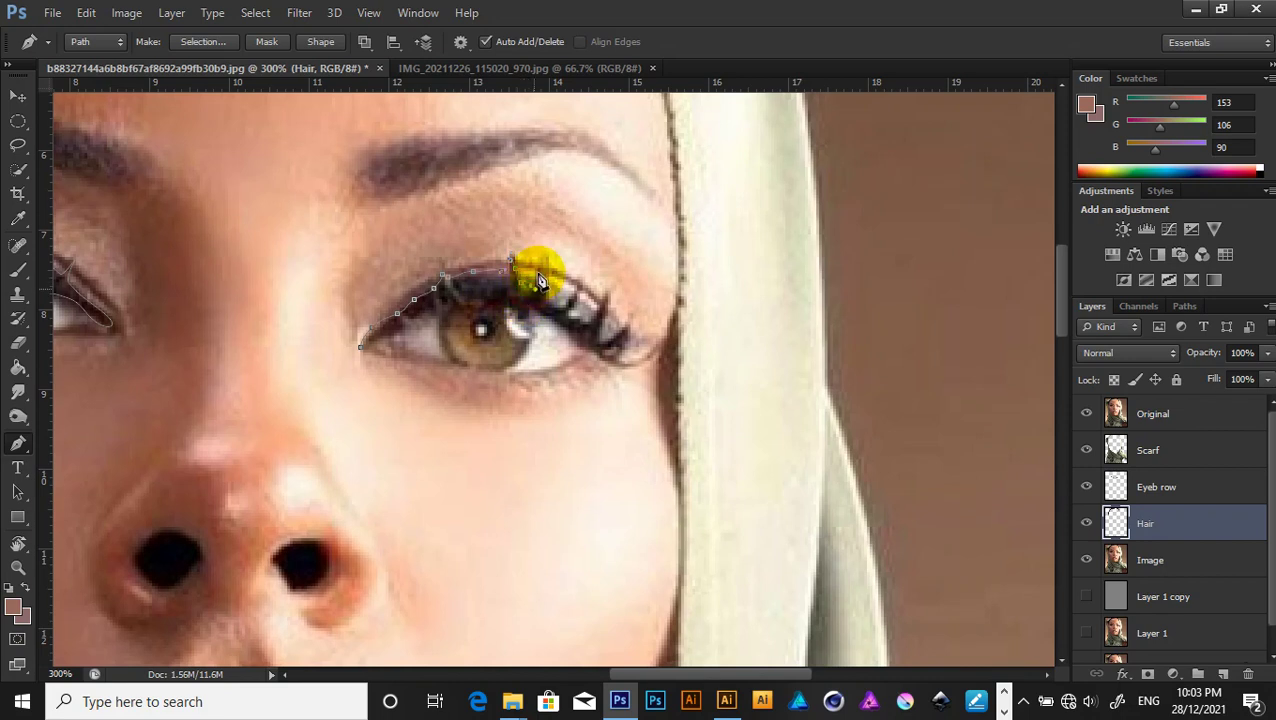
click(549, 262)
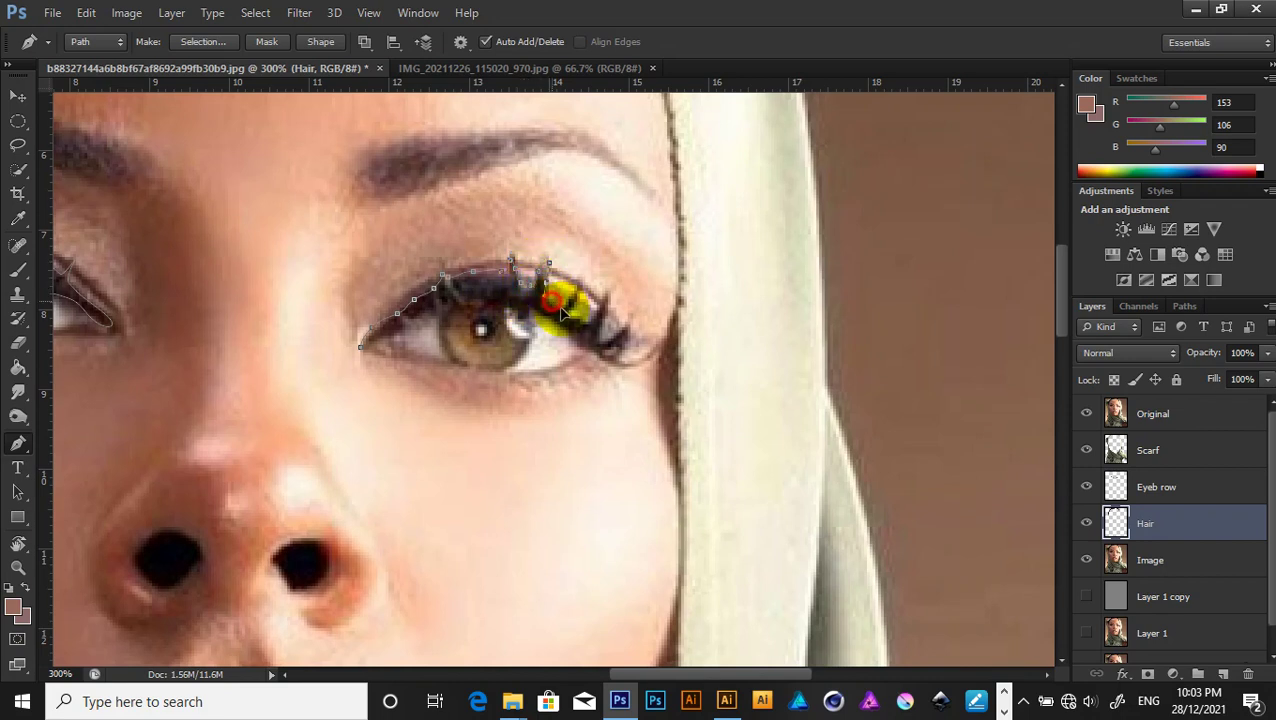
Carry the path around the outer lashes and back underneath, closing it, then hide Original.
click(580, 279)
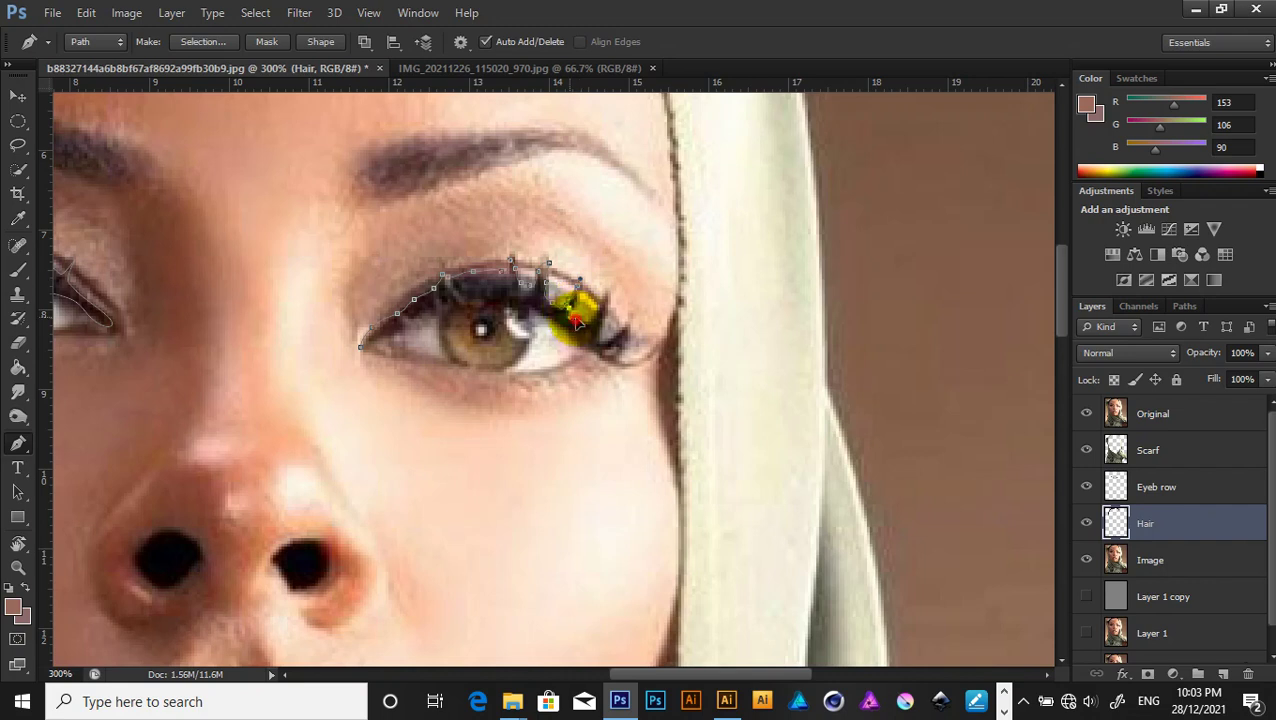
click(607, 291)
drag(603, 322, 627, 342)
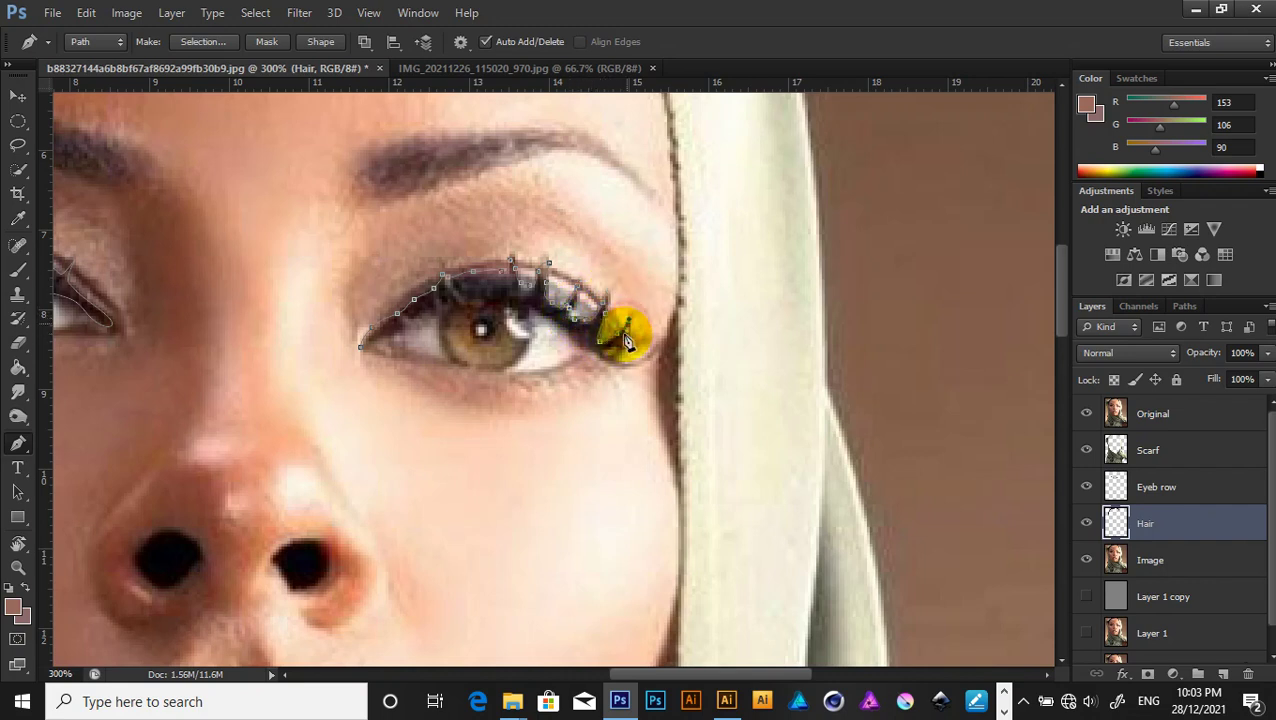
click(605, 360)
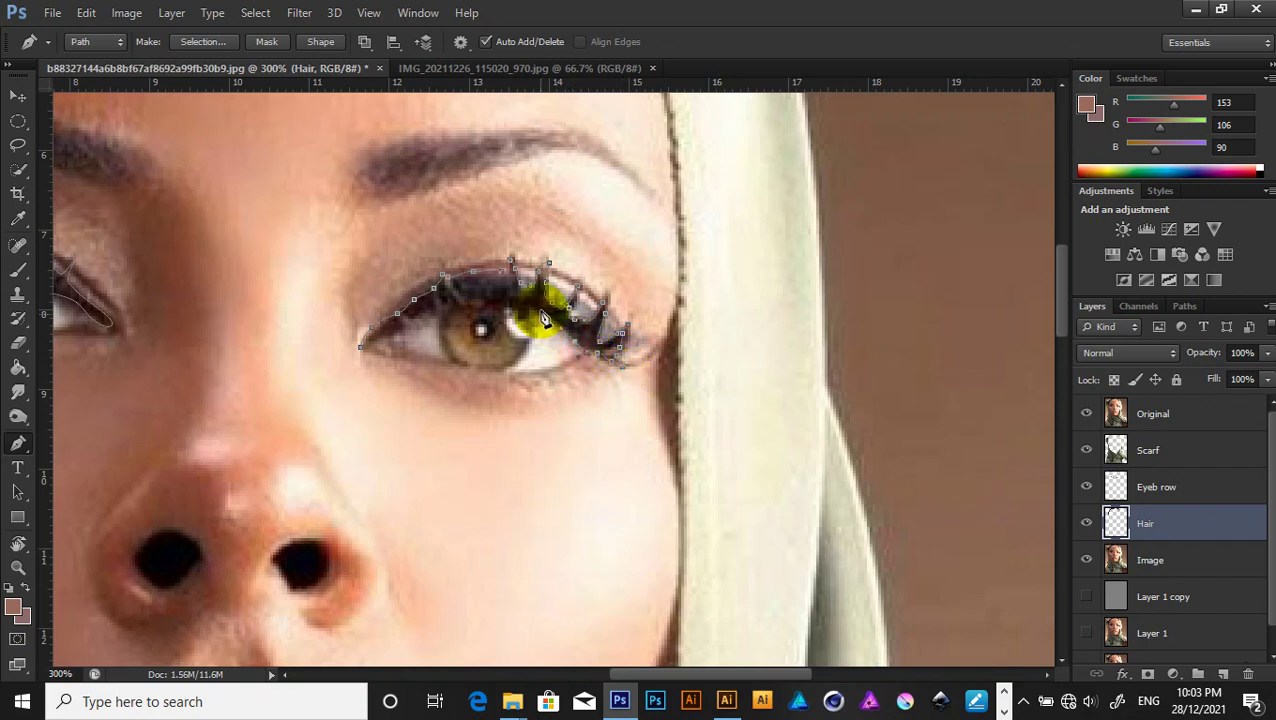
mouse_move(543, 318)
mouse_down()
mouse_move(494, 309)
mouse_move(385, 335)
mouse_up()
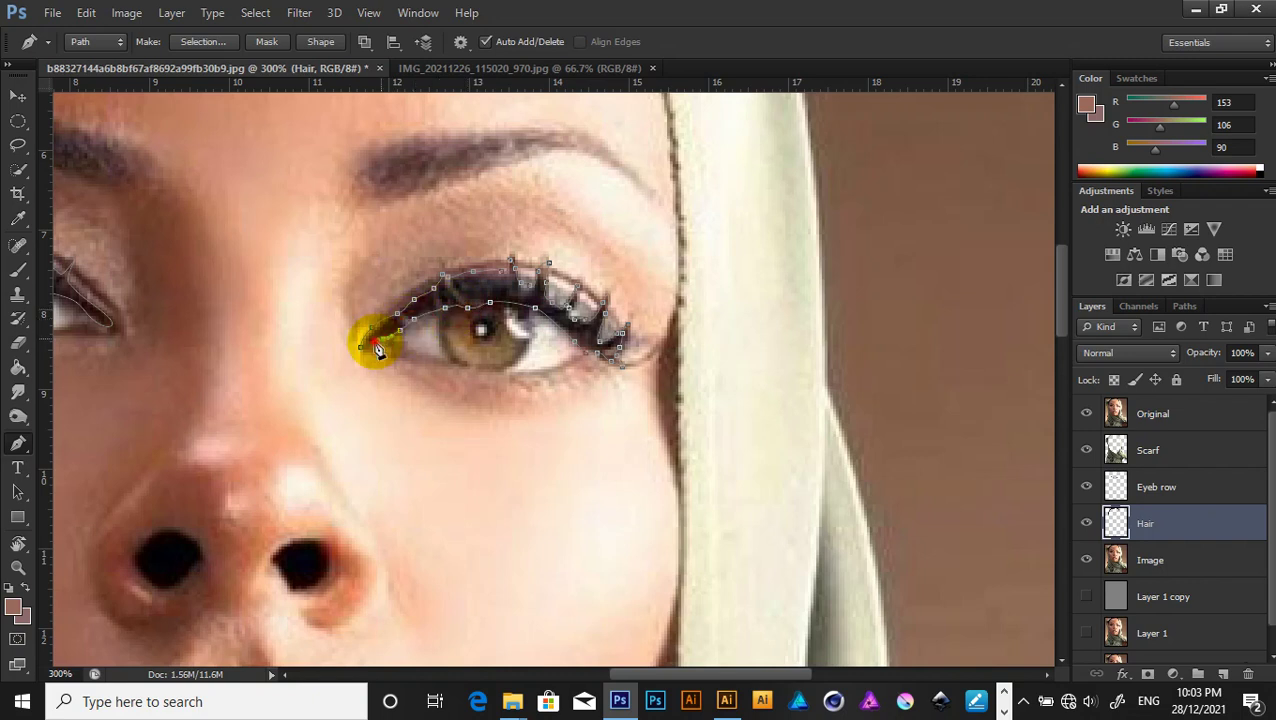
click(365, 355)
drag(305, 367, 518, 381)
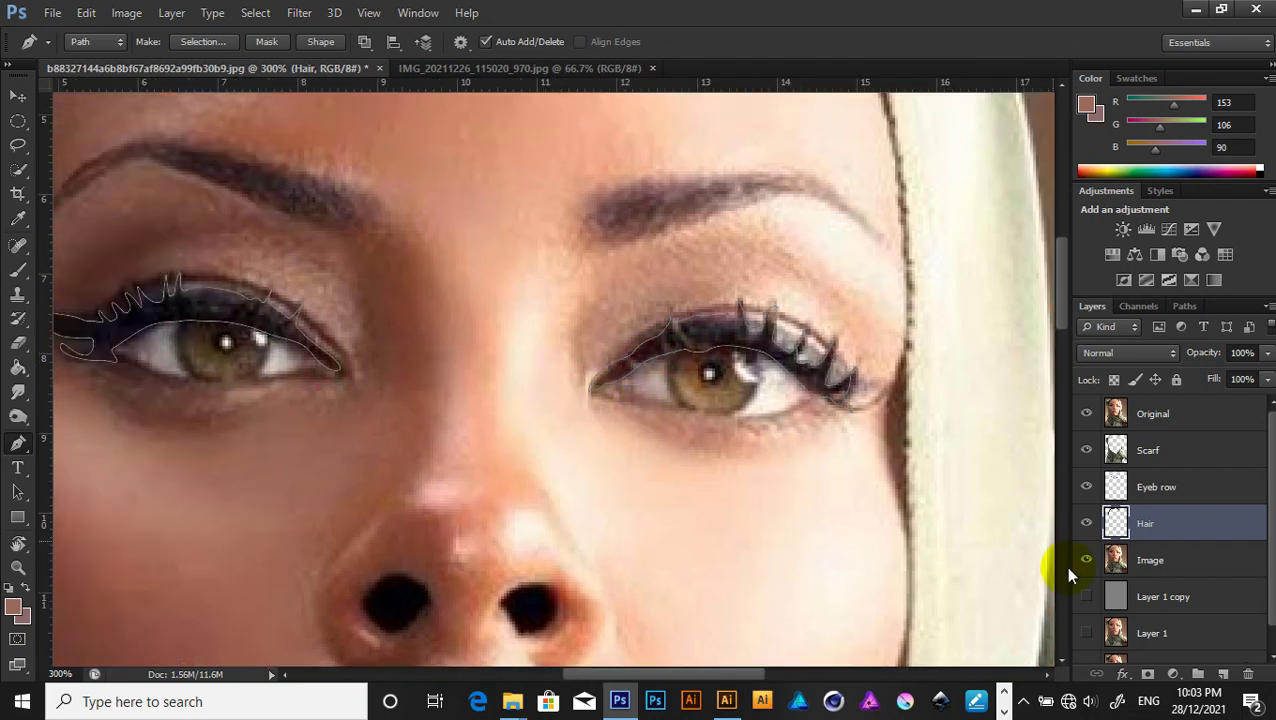
click(1086, 413)
Turn the eye paths into a 0-feather selection on Image and copy it to Layer 2.
click(1145, 560)
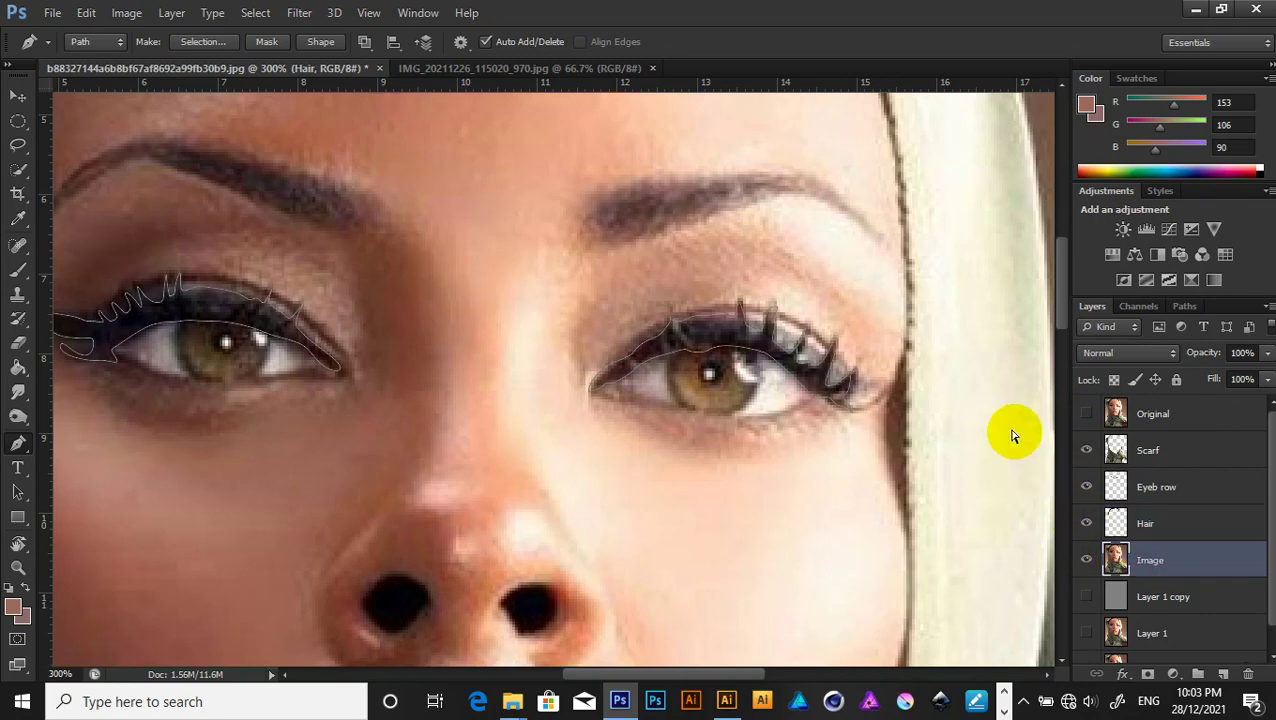
key(ctrl+1)
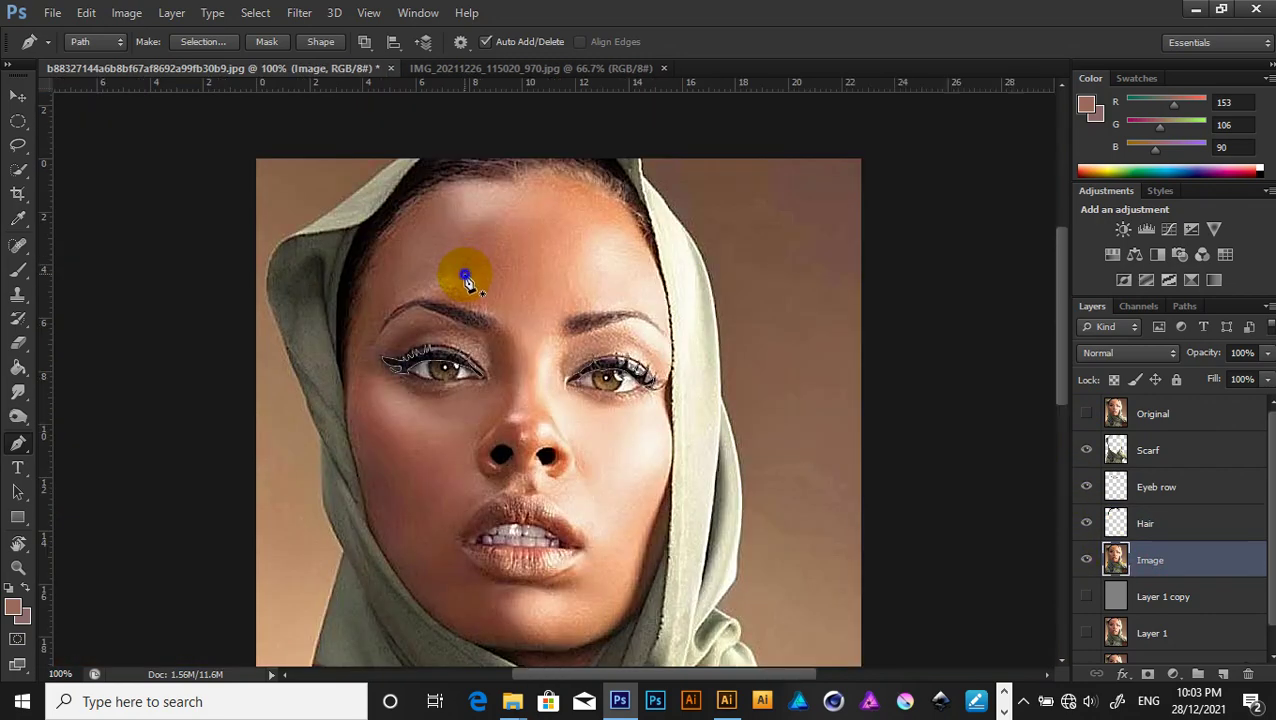
right_click(466, 272)
click(592, 341)
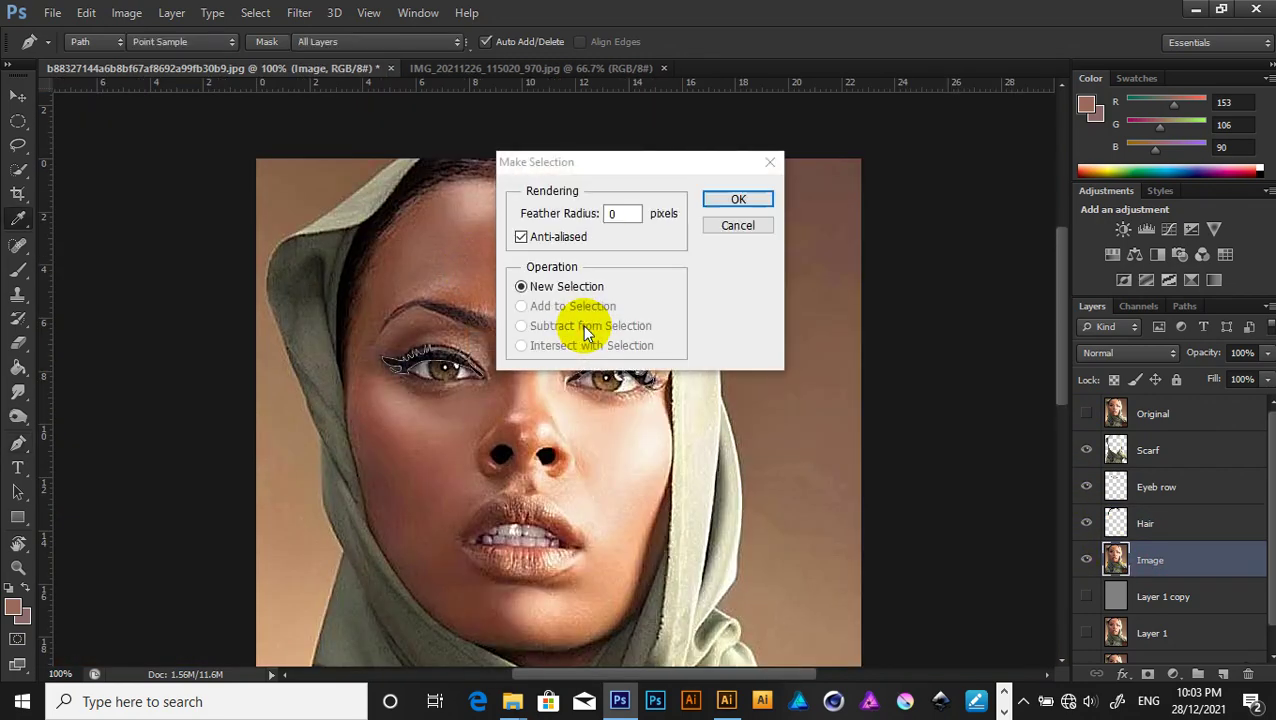
key(Return)
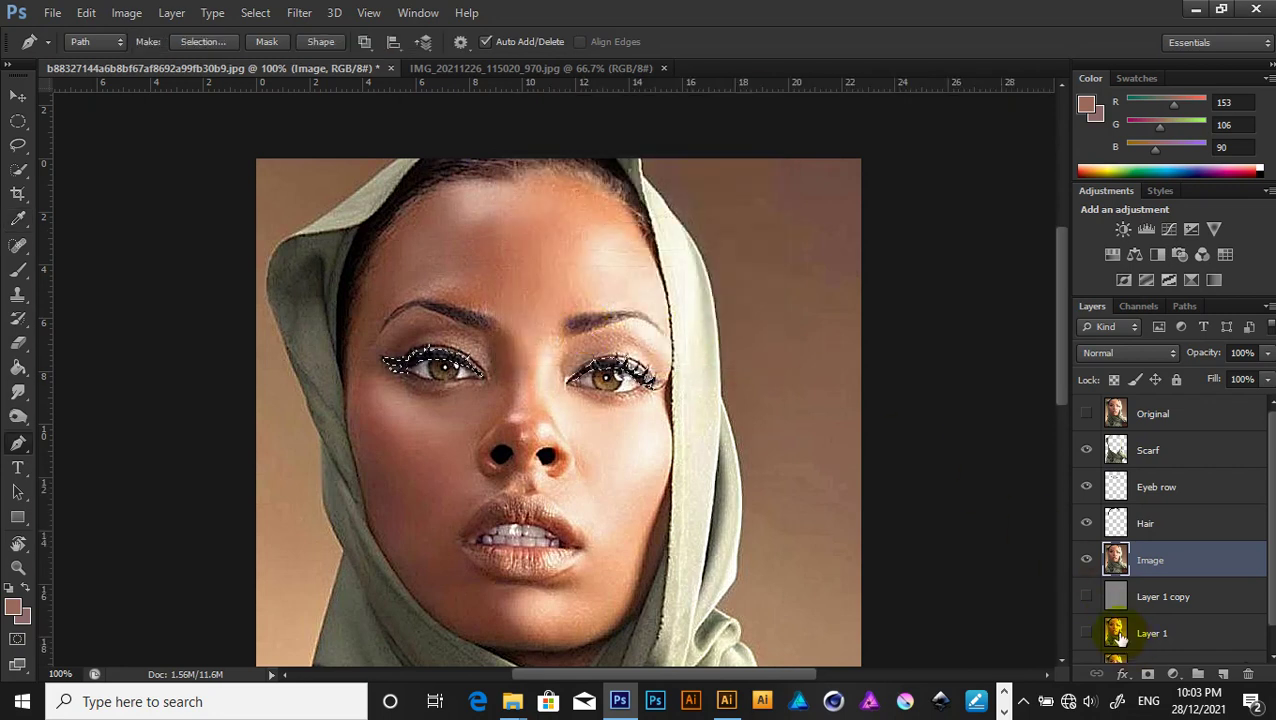
key(ctrl+j)
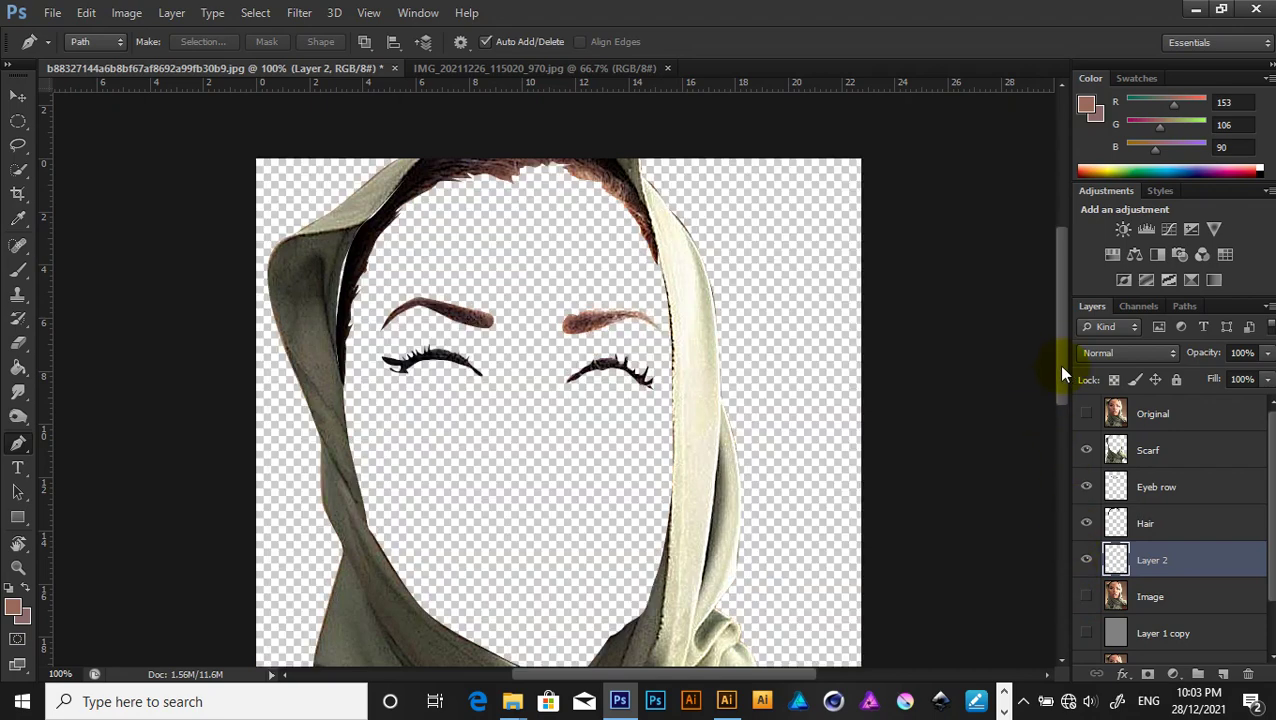
Toggle the Image layer and zoom in to check the copied lashes and eyeliner.
drag(1062, 374, 1064, 385)
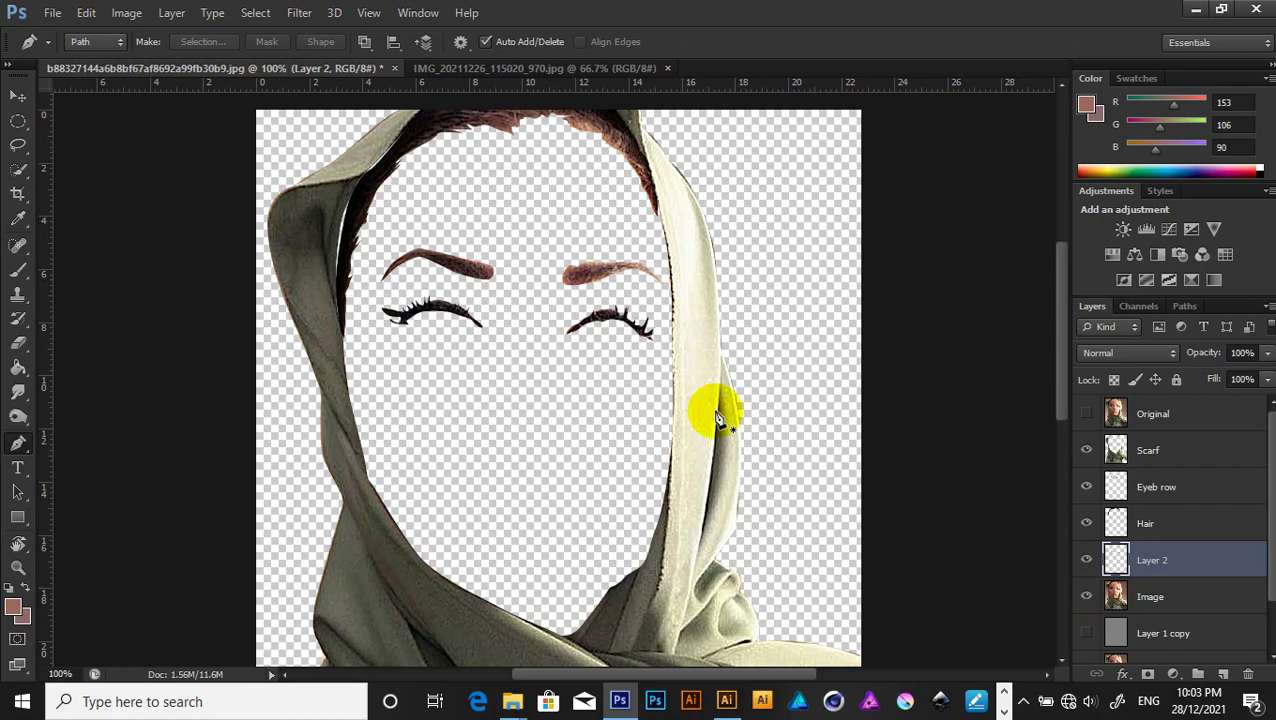
click(1086, 596)
click(1086, 596)
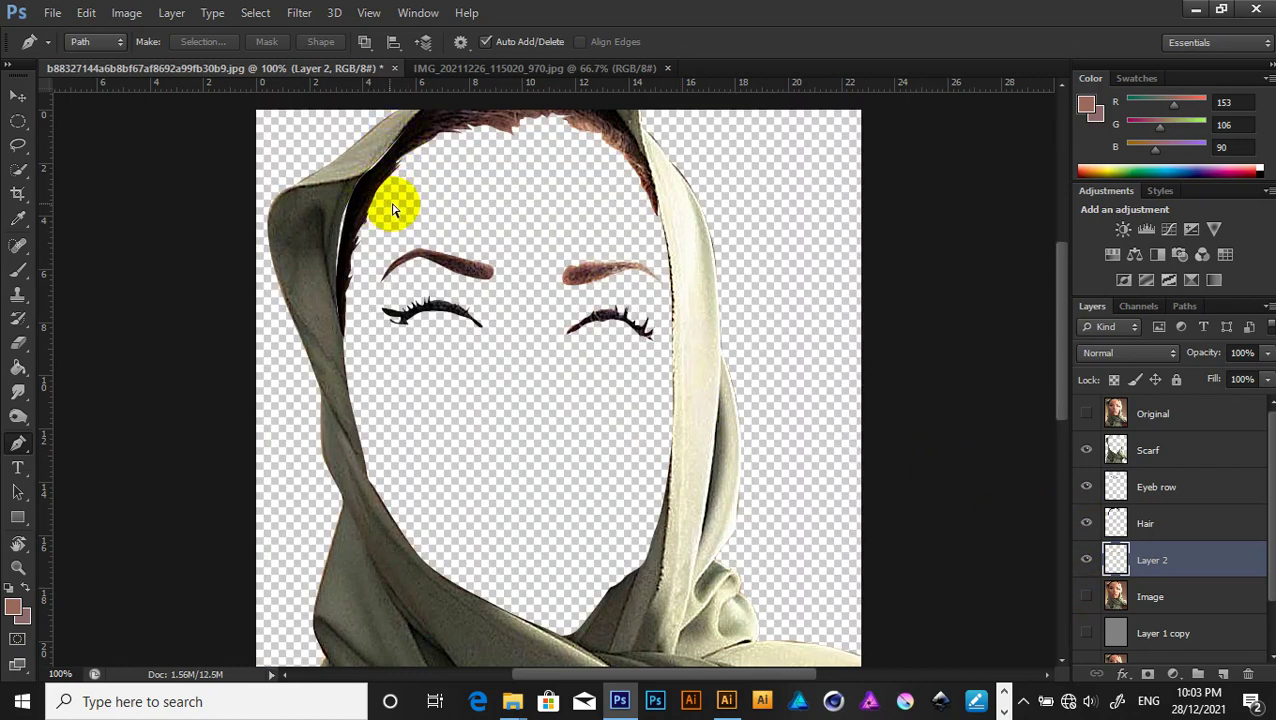
key(ctrl+plus)
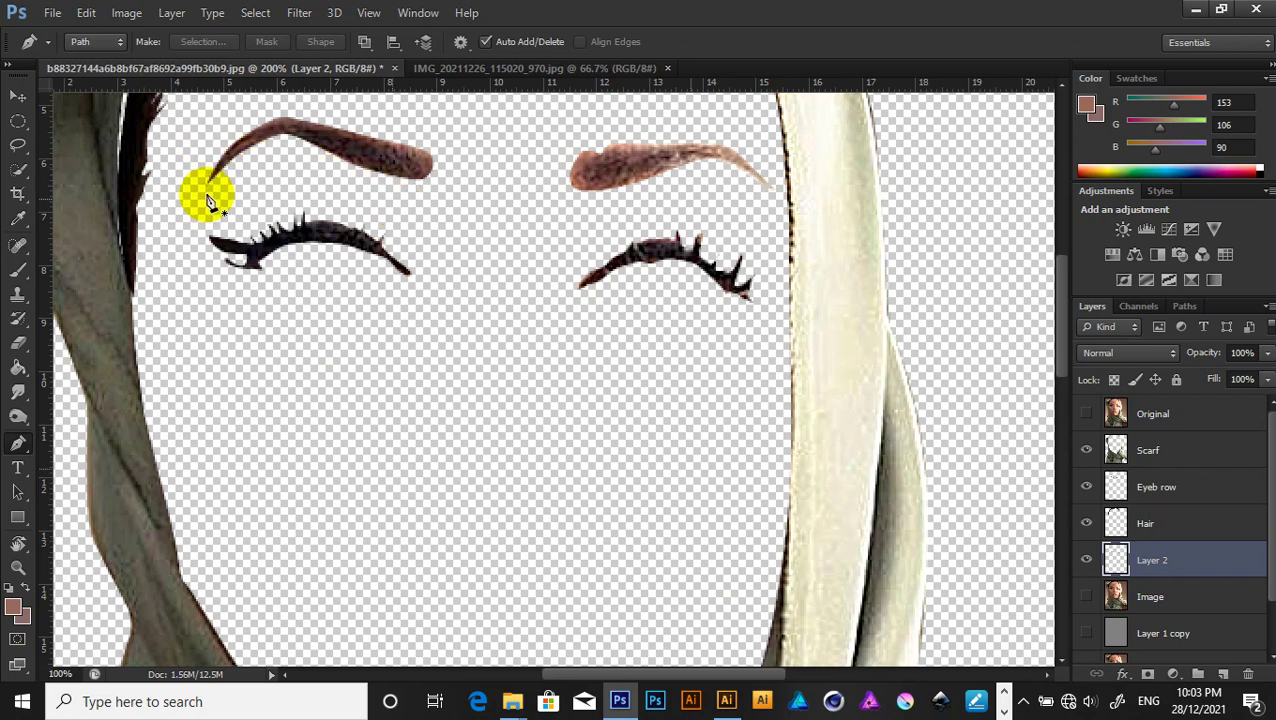
key(ctrl+minus)
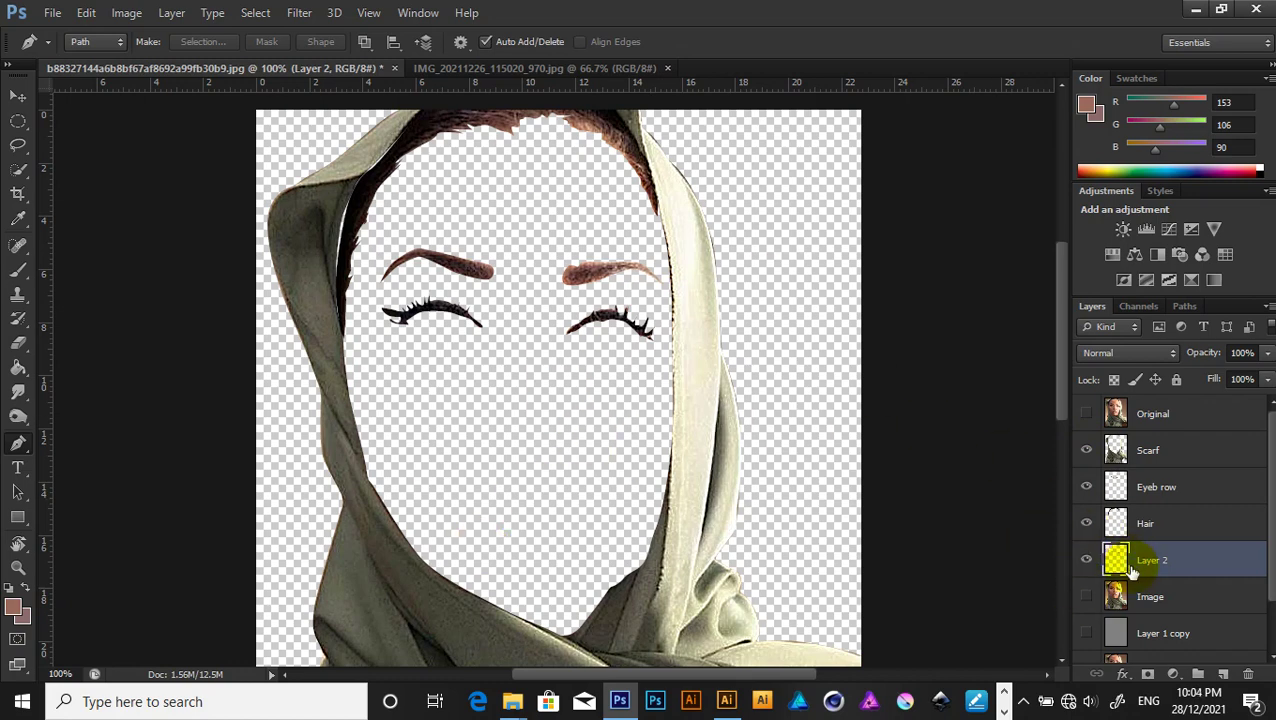
click(1084, 600)
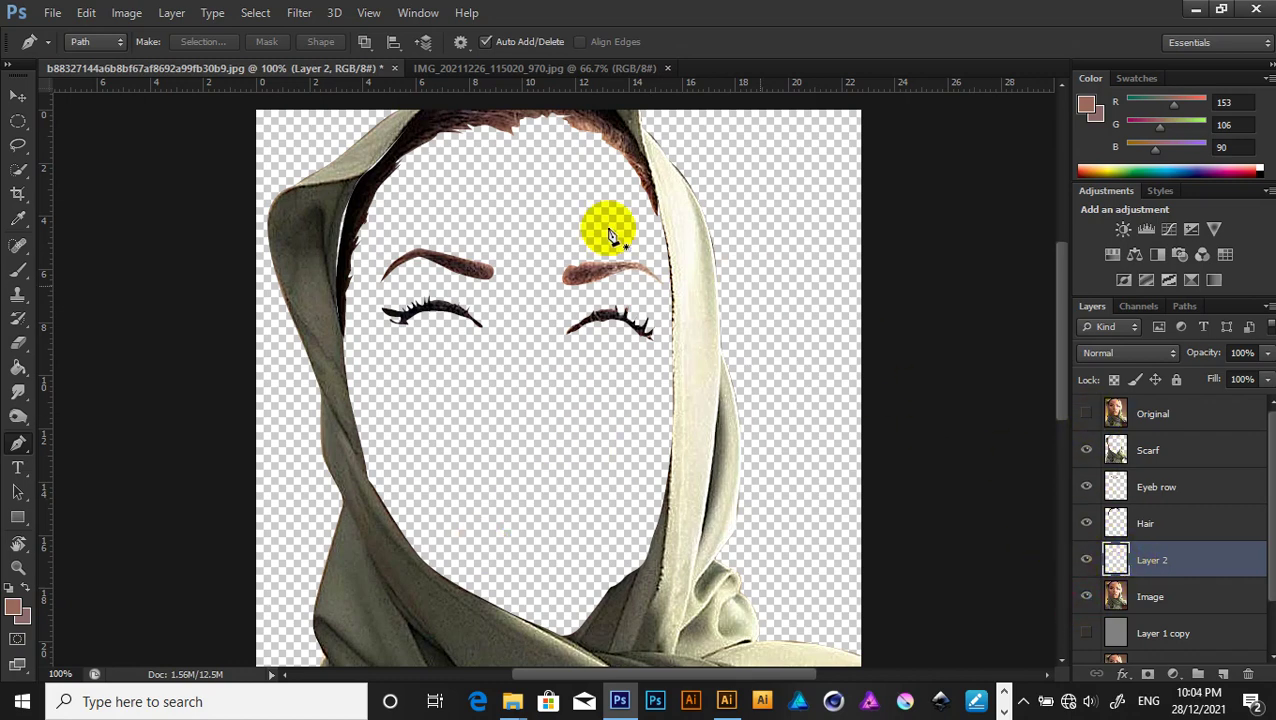
Trace a pen path from the face edge down the scarf's inner edge and around the chin.
click(388, 174)
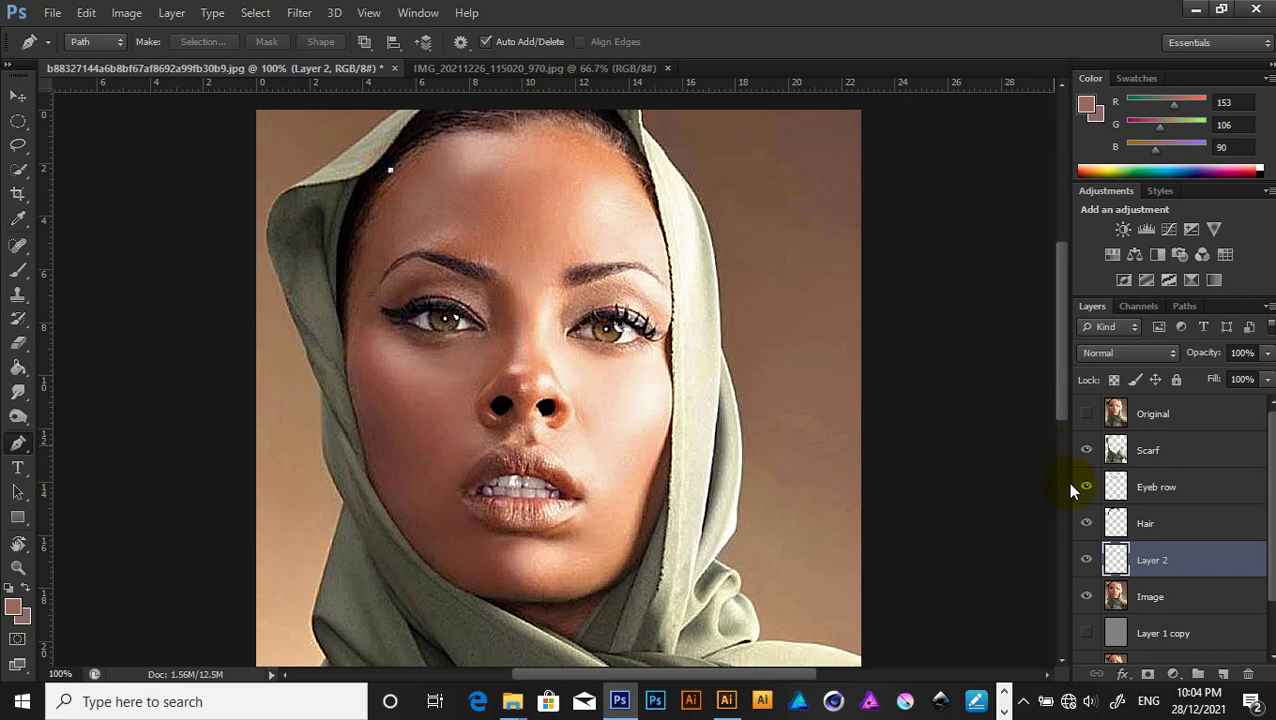
click(1086, 597)
click(358, 226)
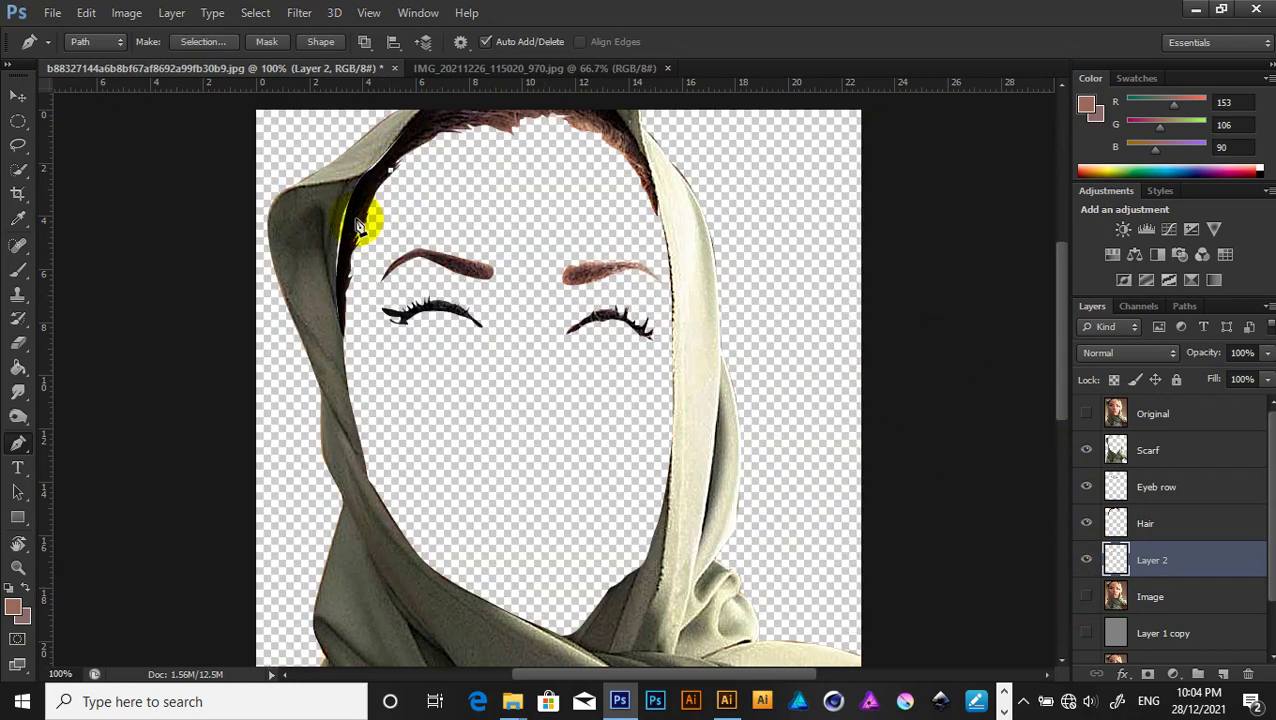
click(346, 295)
click(359, 393)
scroll(345, 340, down, 3)
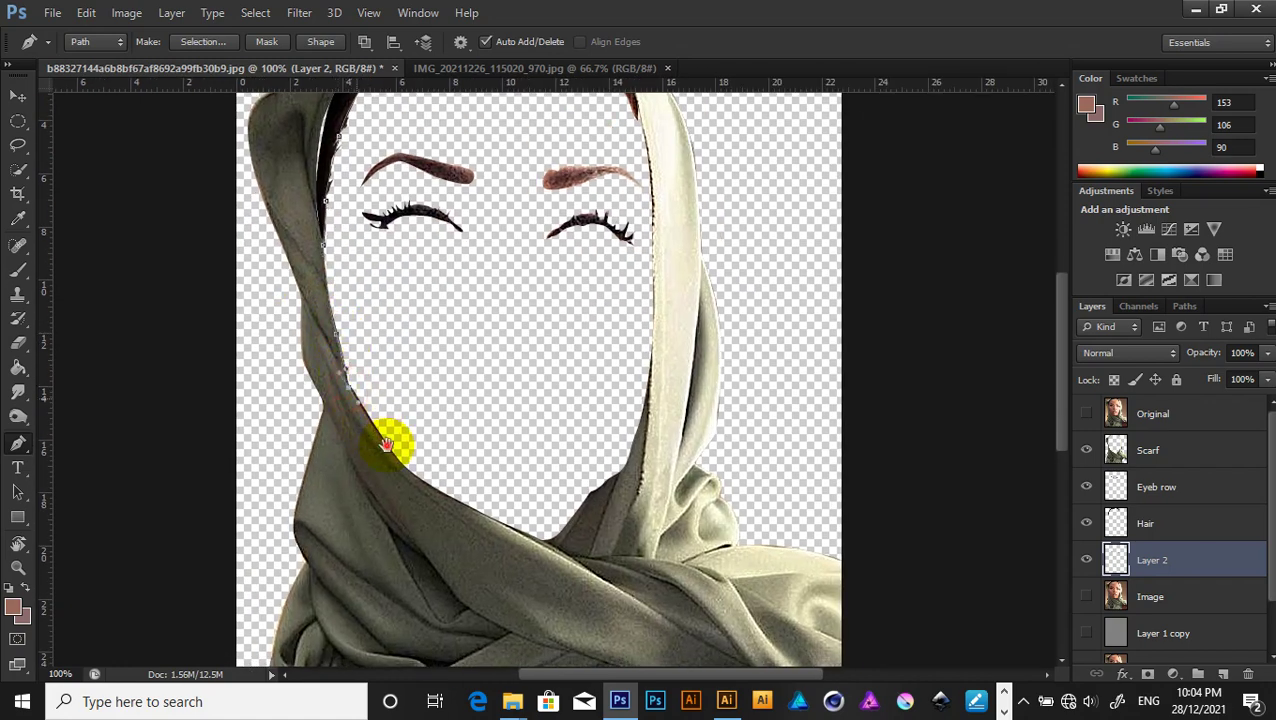
drag(388, 441, 342, 337)
click(361, 358)
click(415, 387)
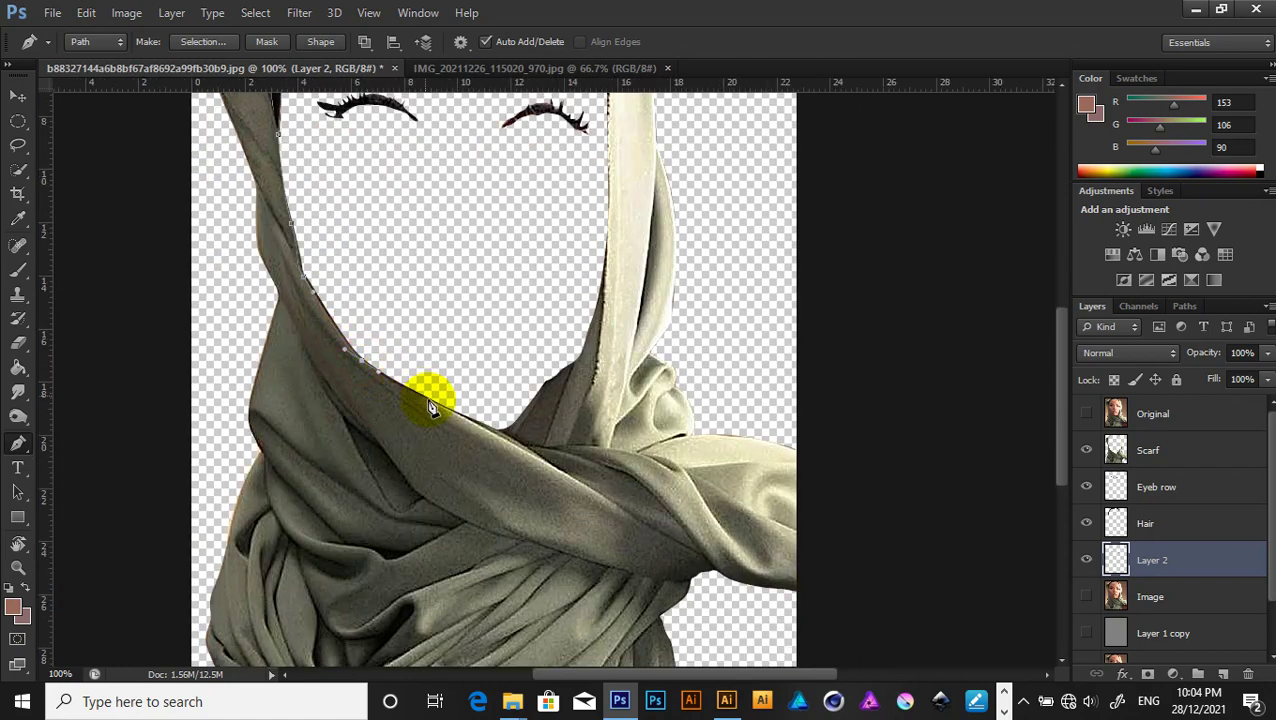
click(488, 426)
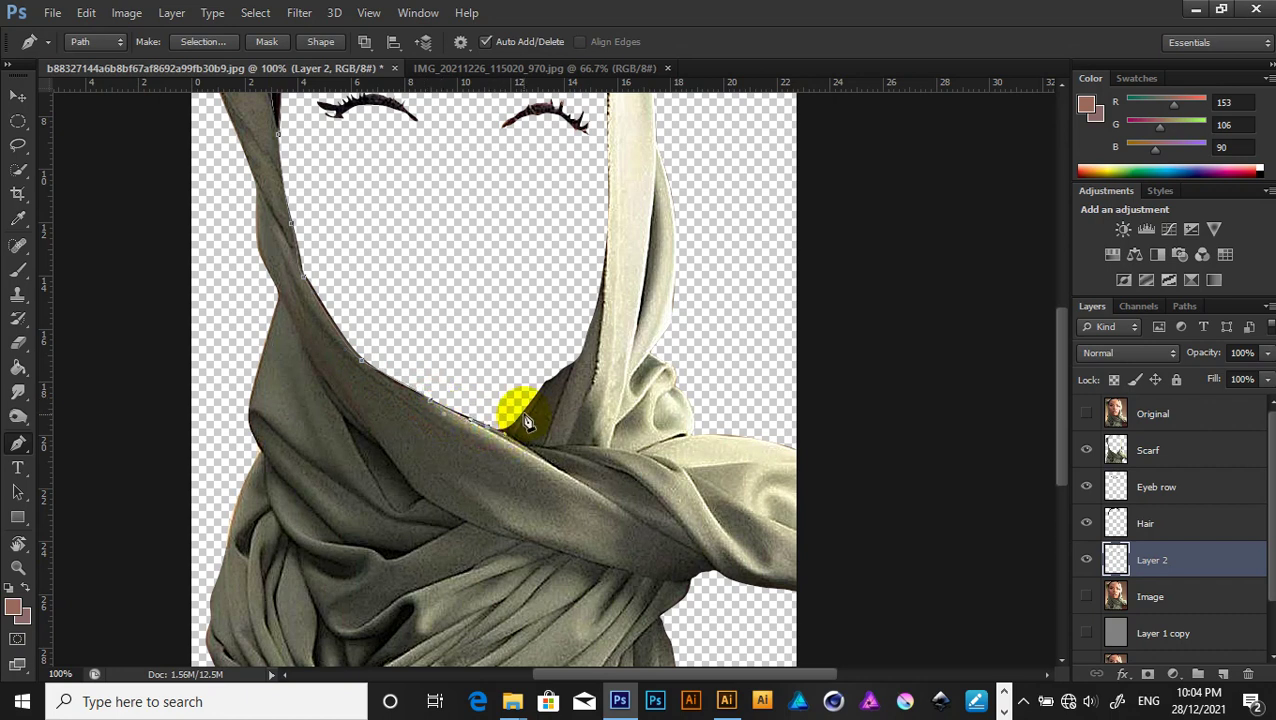
click(528, 410)
click(558, 376)
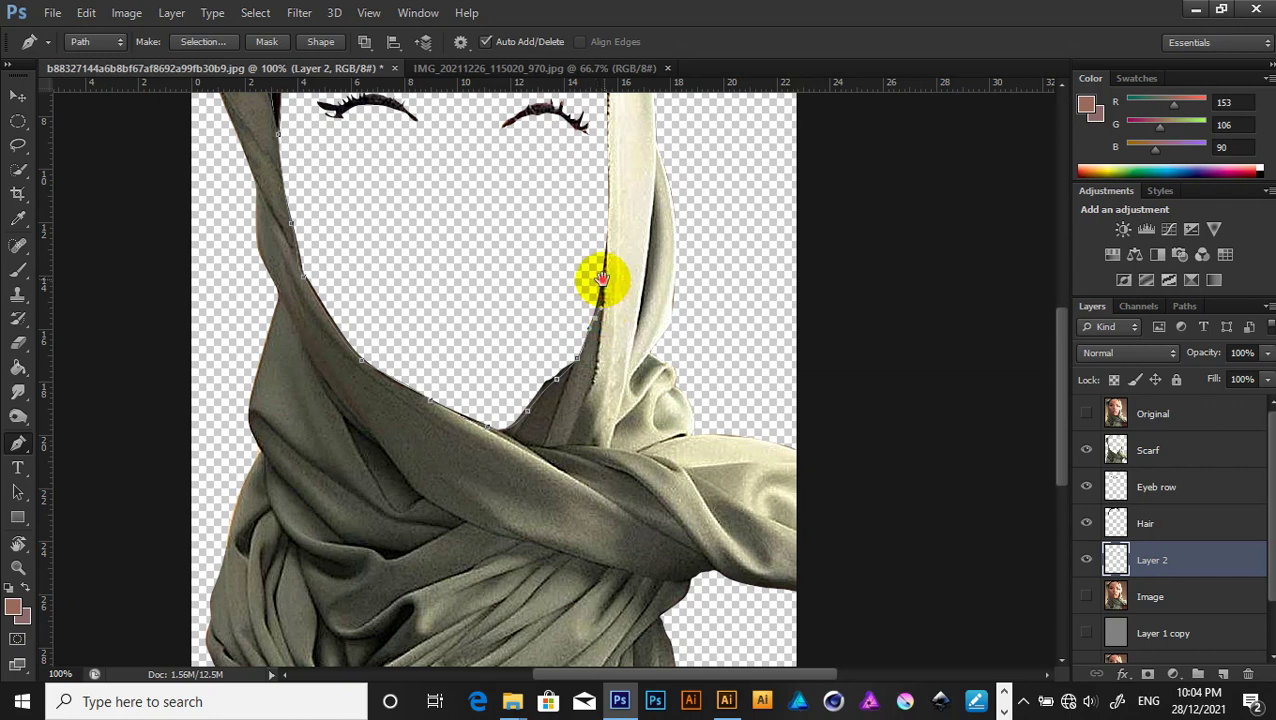
Continue the path up the right scarf edge, across the hairline, and close it at the start.
drag(598, 276, 583, 403)
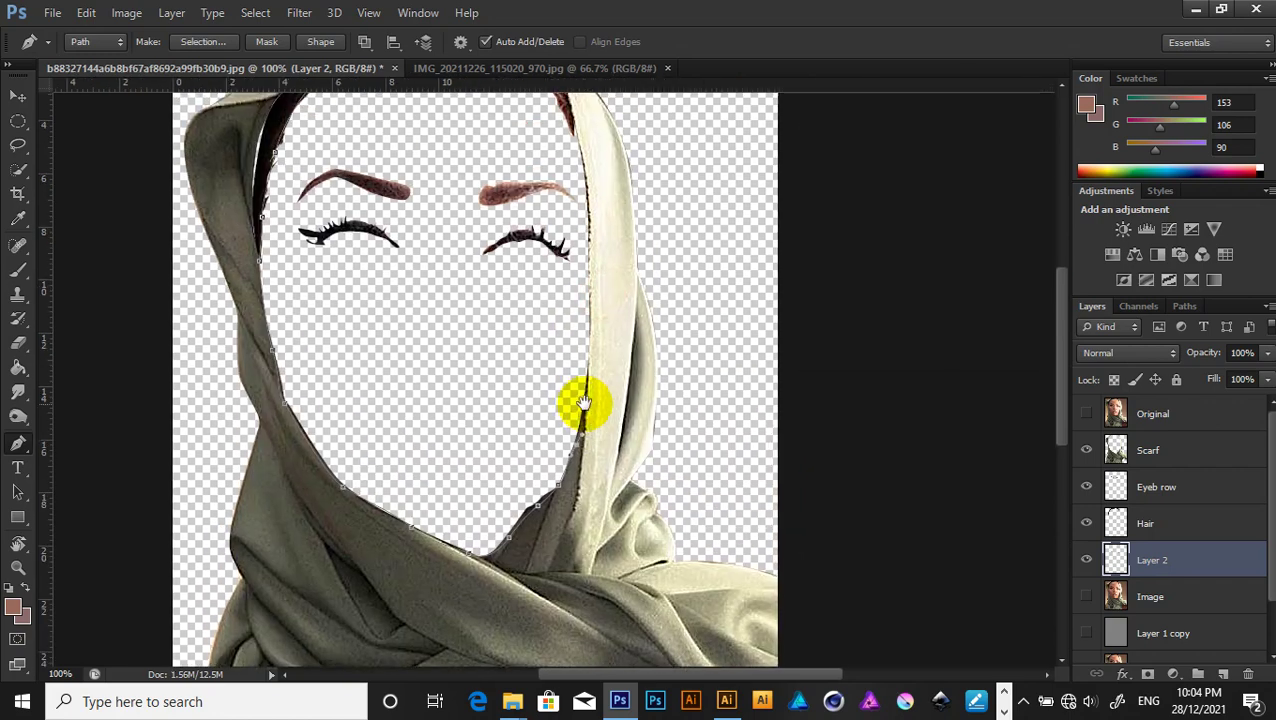
drag(590, 326, 594, 381)
click(595, 300)
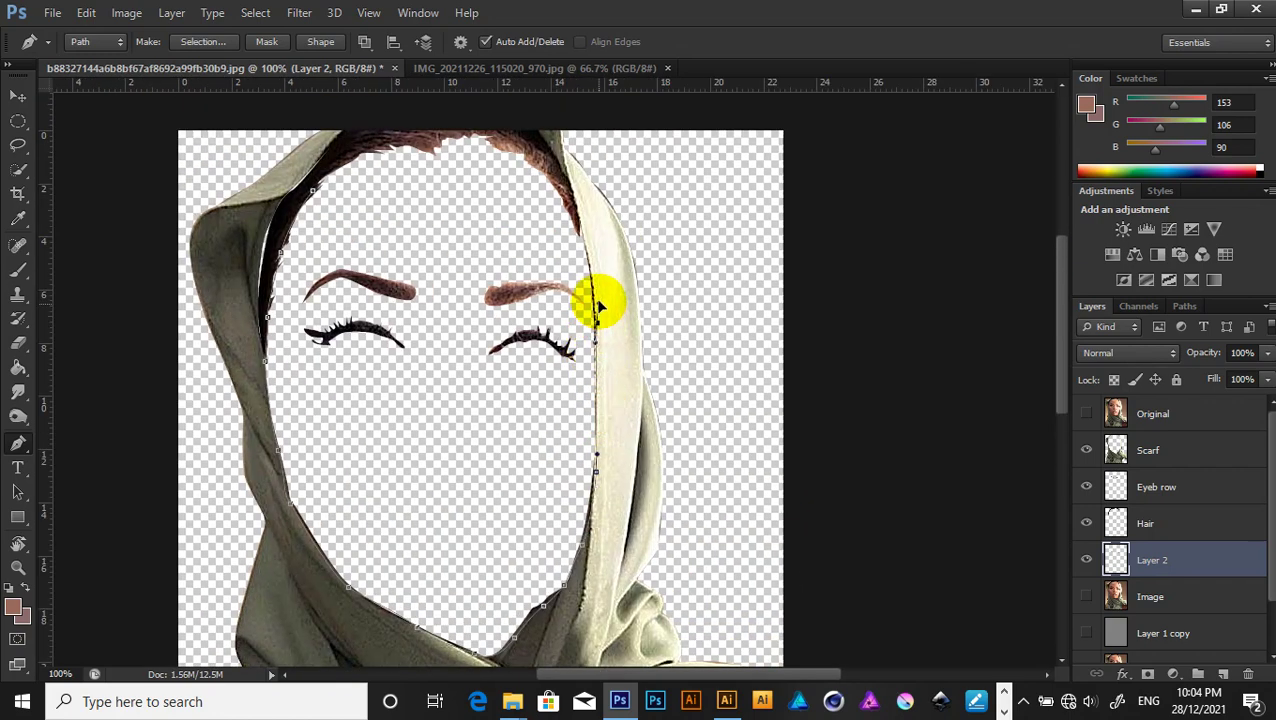
click(587, 244)
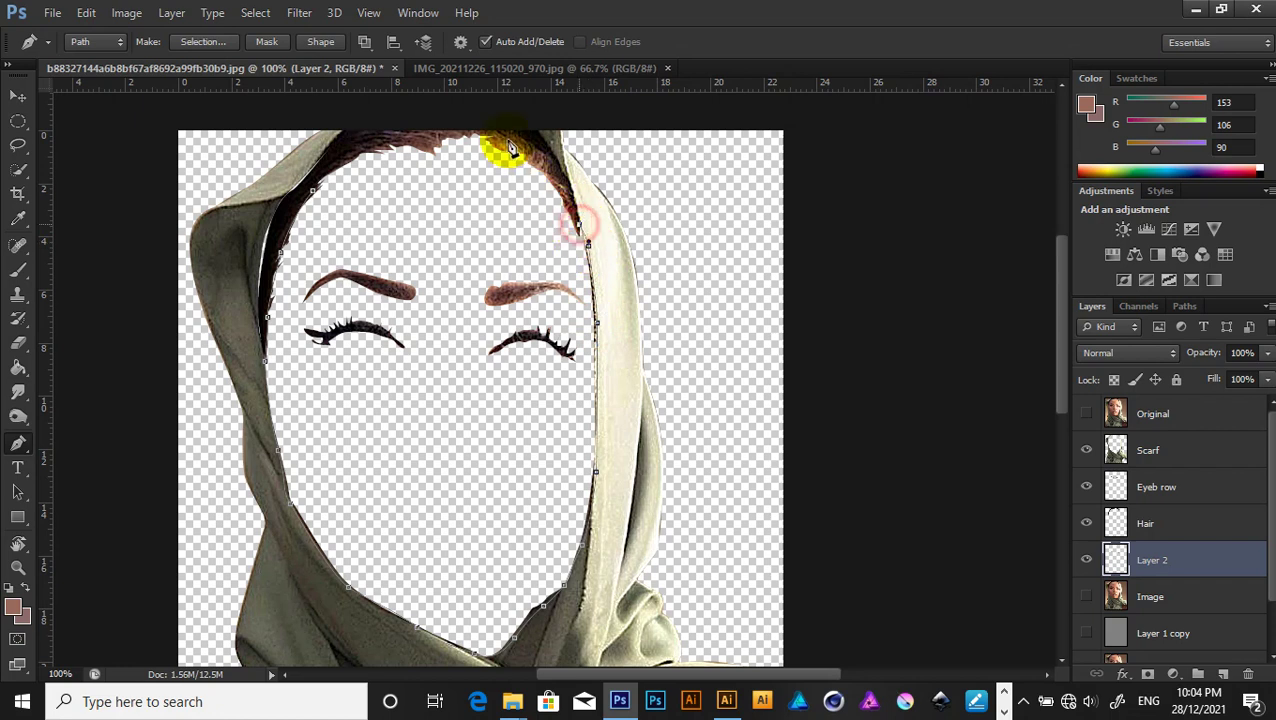
click(552, 178)
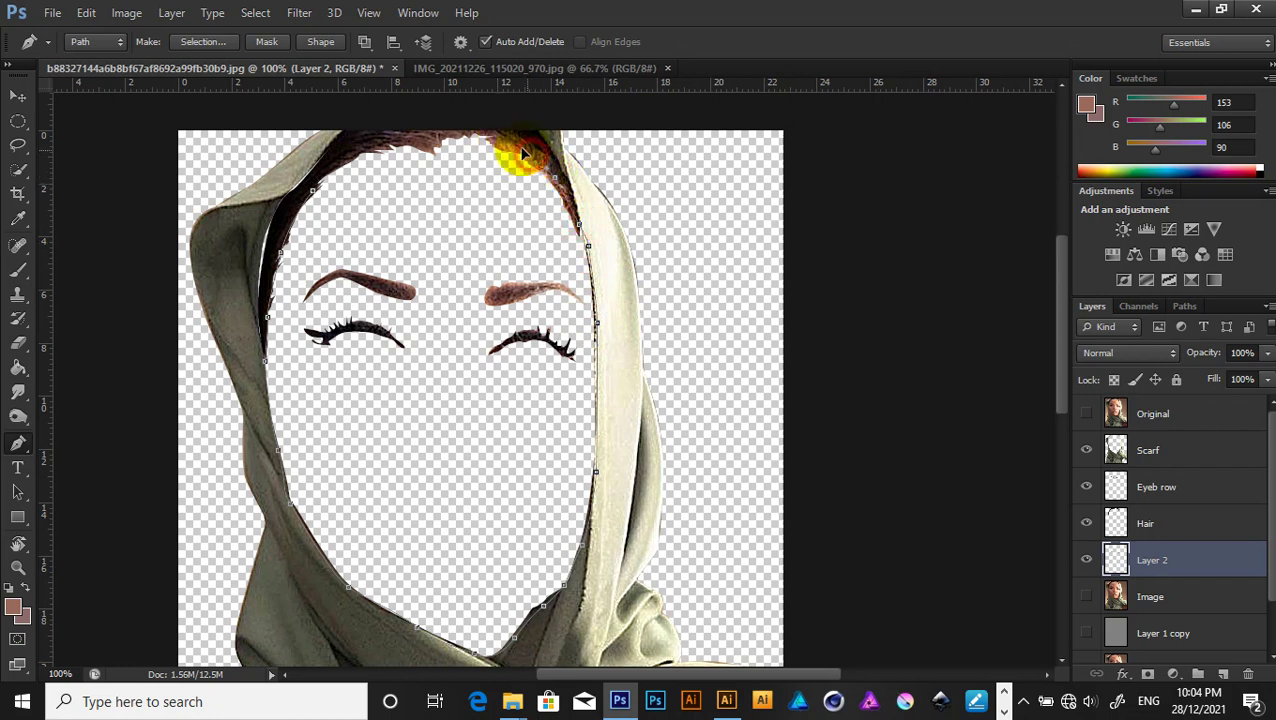
click(478, 133)
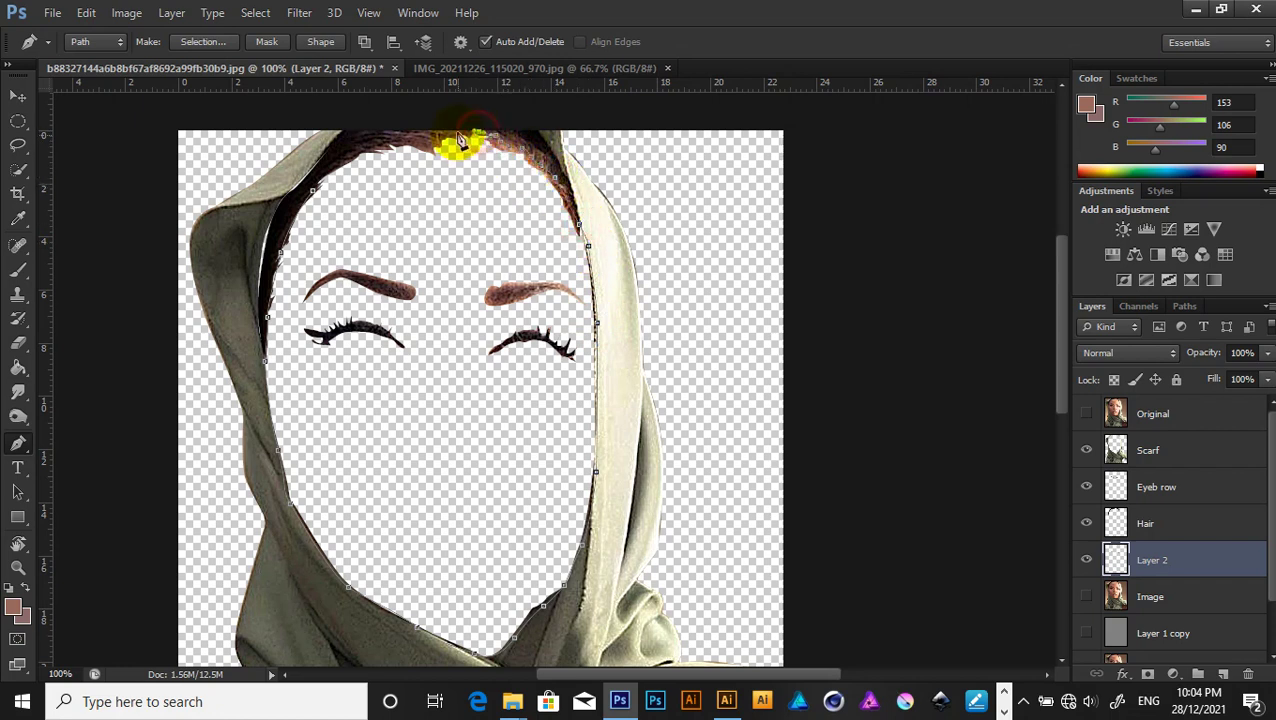
click(430, 157)
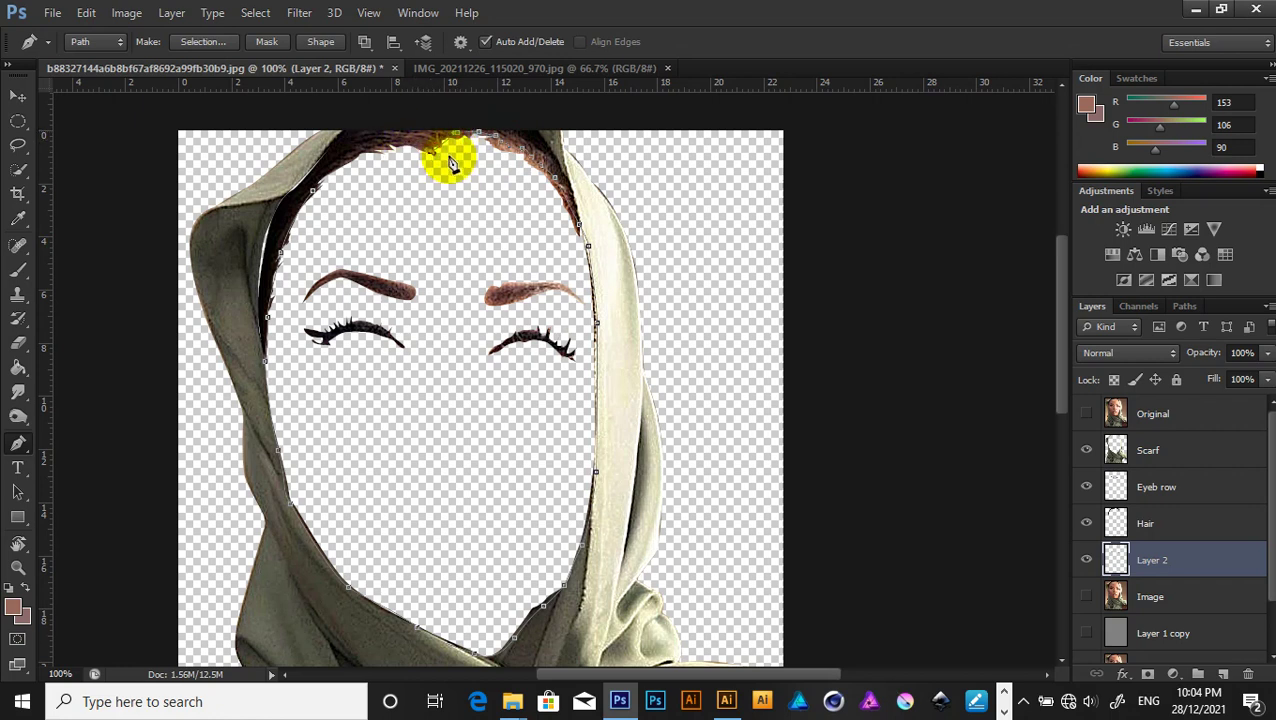
click(372, 150)
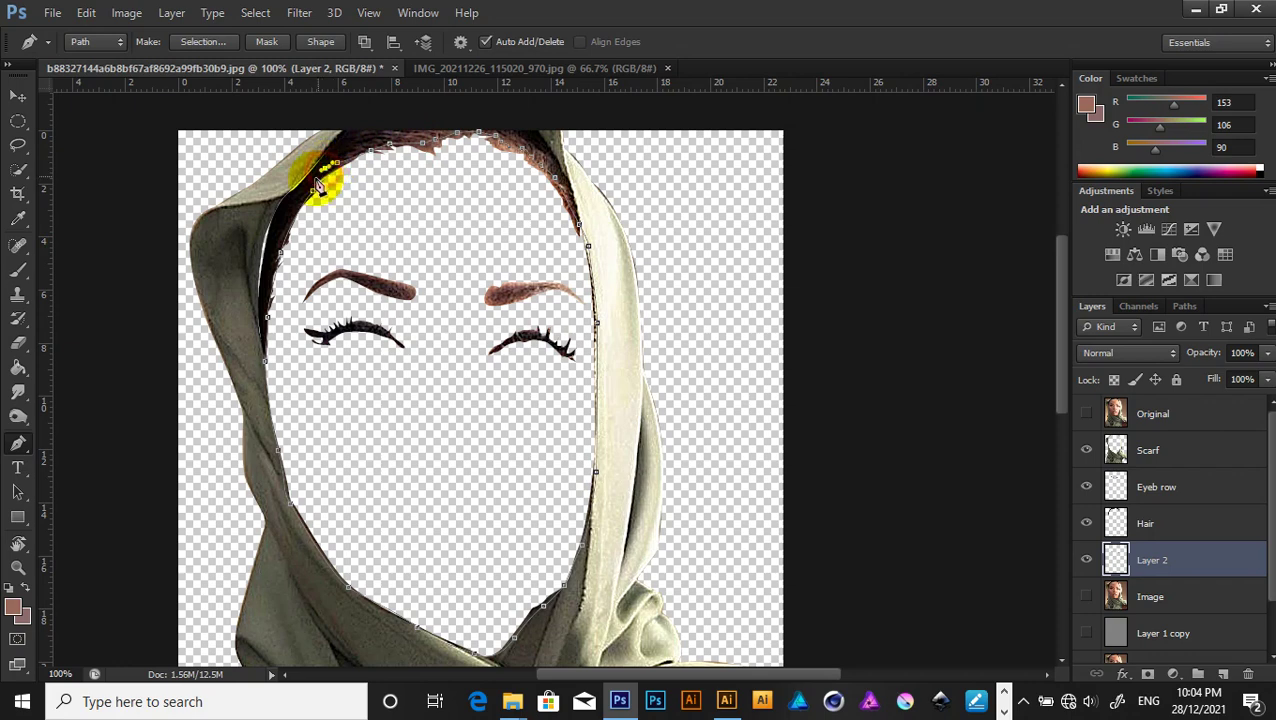
click(312, 190)
Show the Image layer's photo again and make it the active layer.
click(1080, 560)
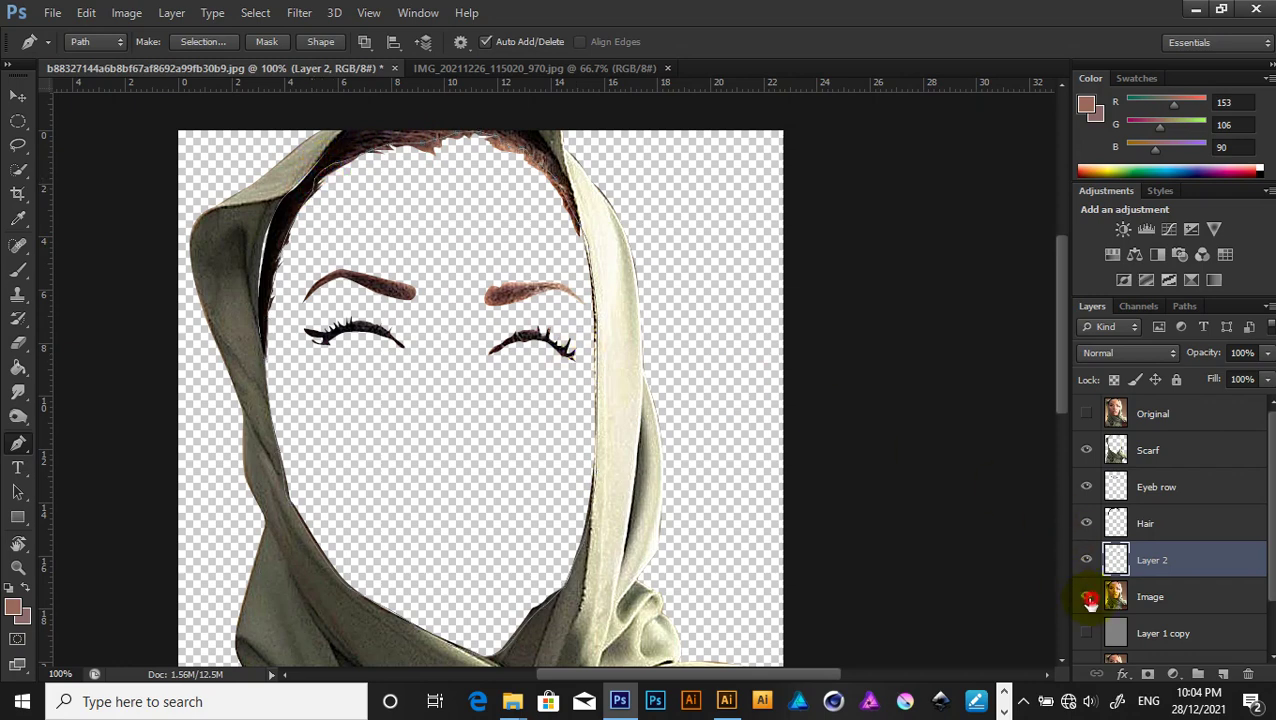
click(1086, 597)
click(1180, 597)
Convert the hairline path to a 0-feather selection and copy it onto Layer 3.
right_click(442, 288)
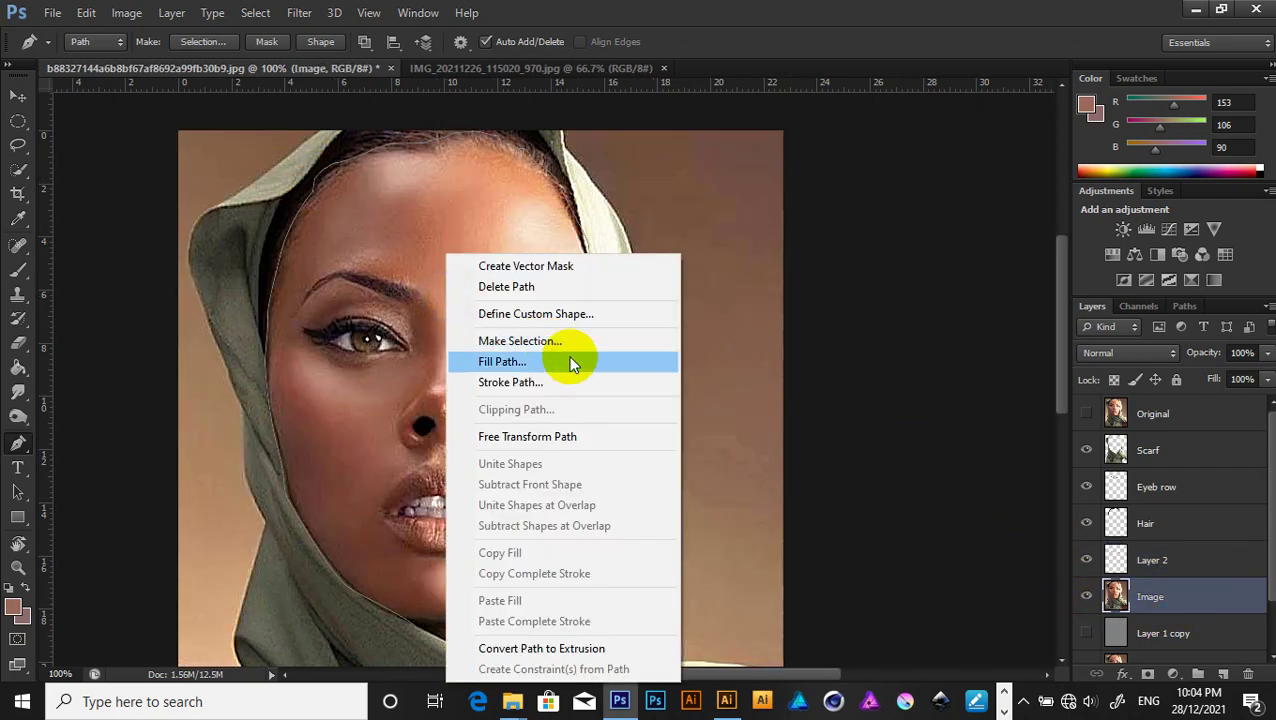
click(560, 341)
click(712, 202)
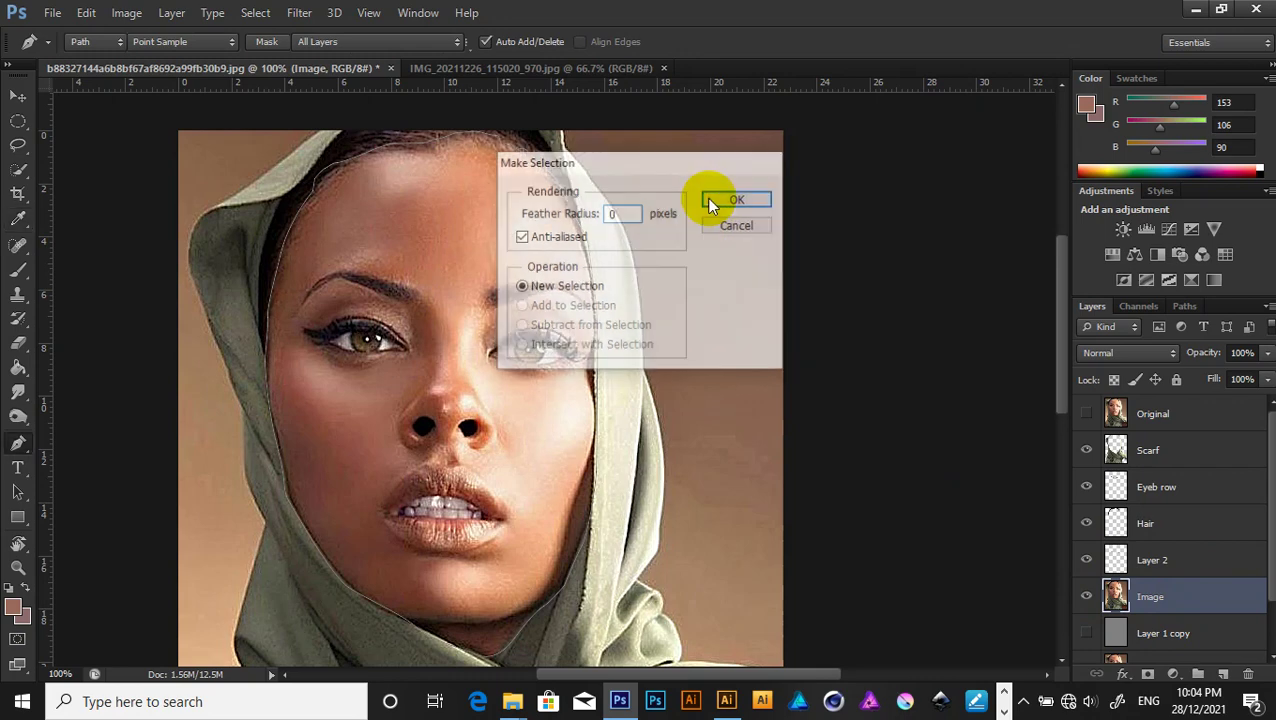
key(ctrl+j)
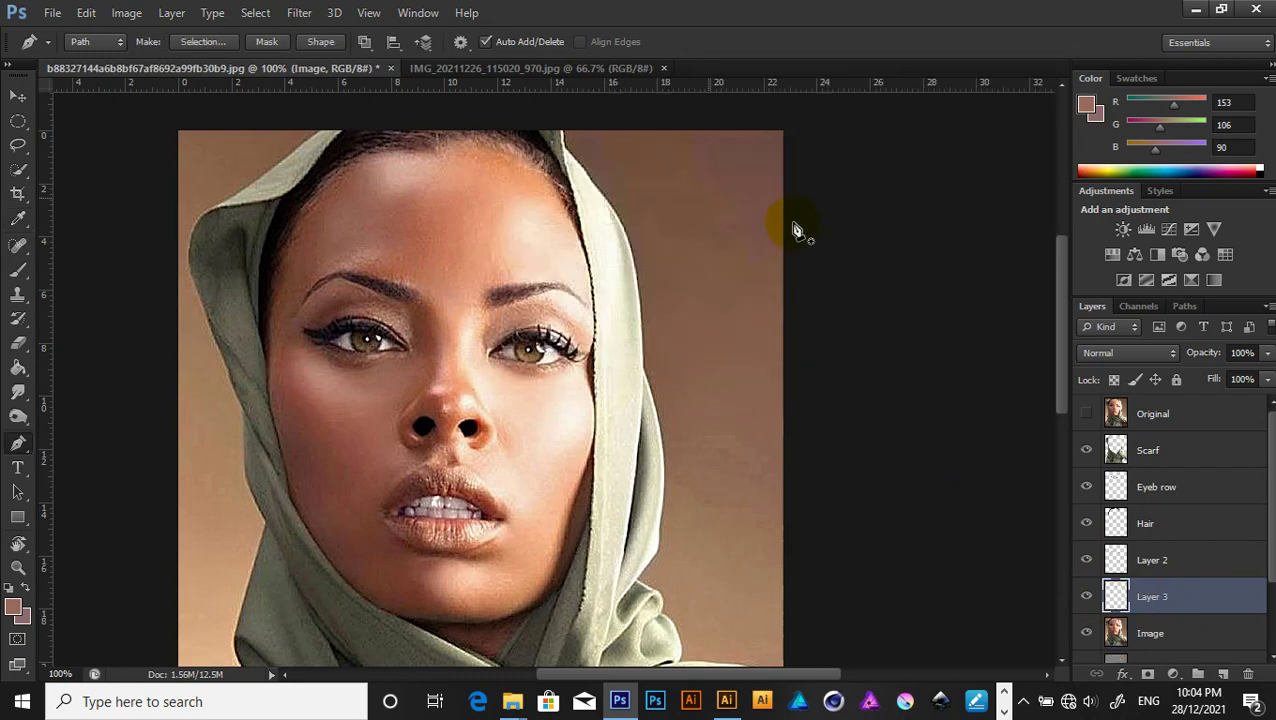
Toggle the Image layer to check the cutout, leaving it hidden.
drag(1062, 371, 1063, 446)
click(1086, 632)
click(1086, 632)
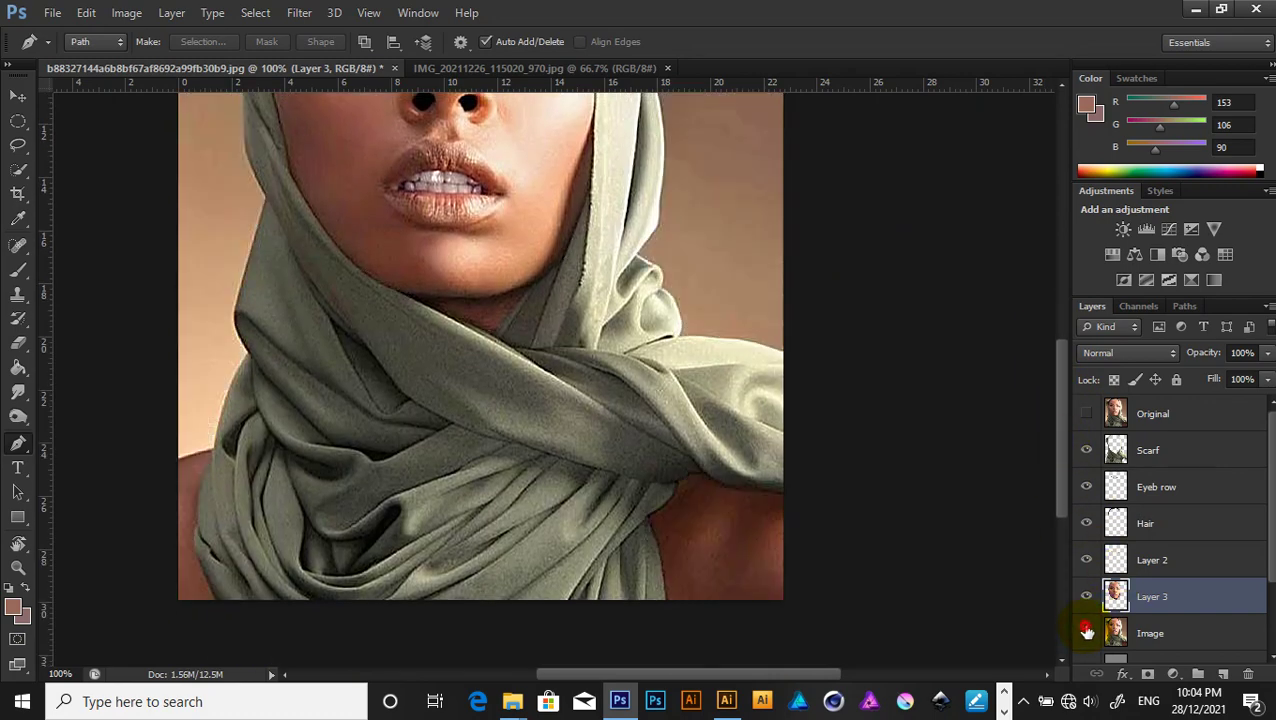
click(1086, 632)
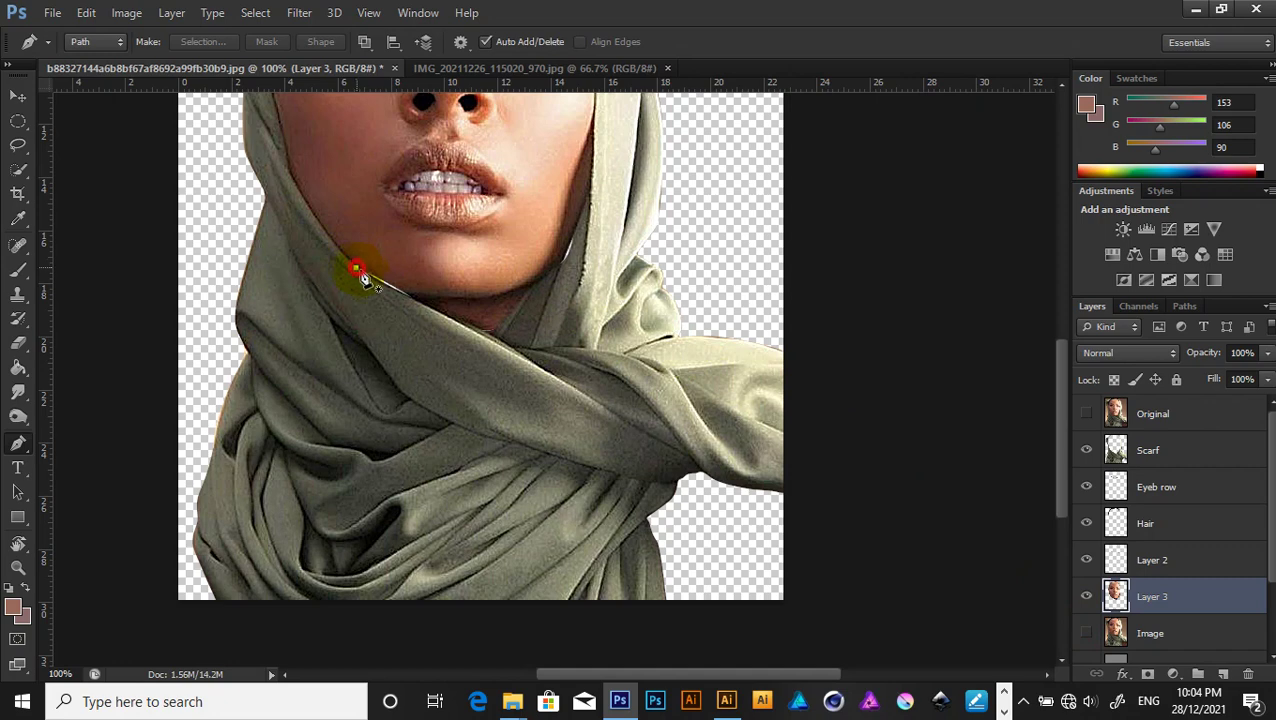
Draw a pen path along the scarf edge below the chin, then show and activate Image.
click(389, 288)
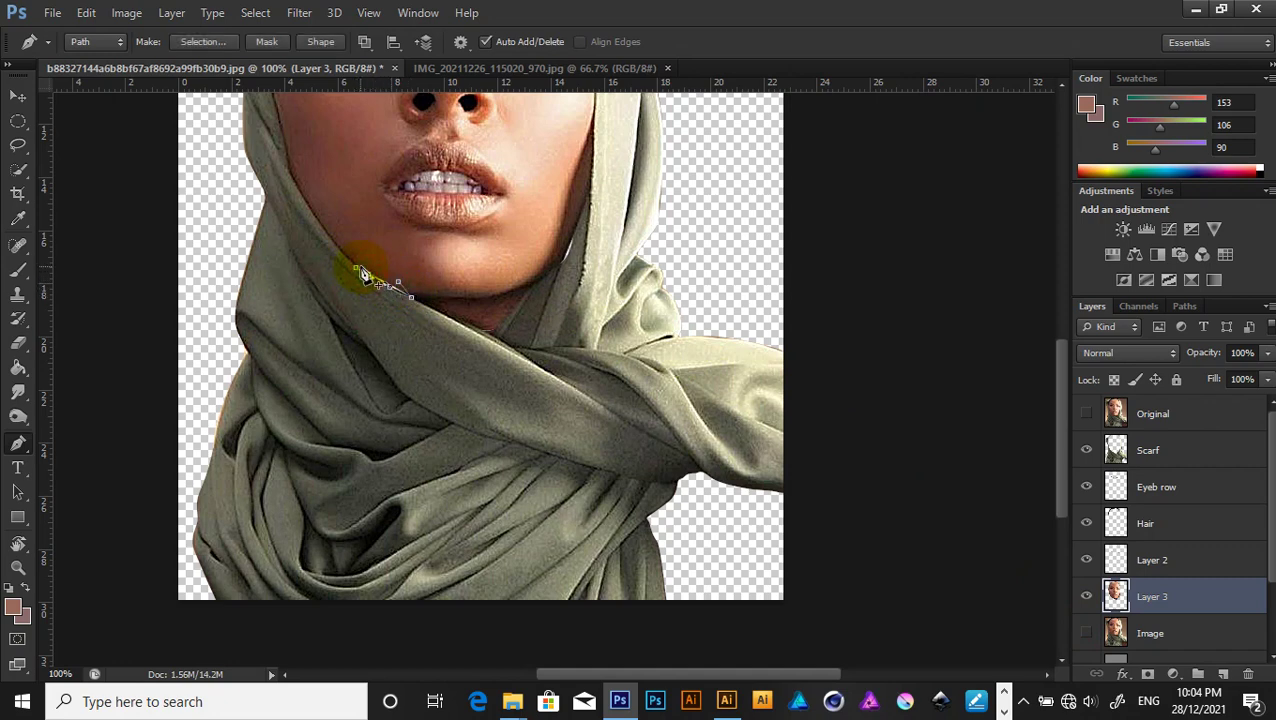
mouse_move(571, 240)
mouse_down()
mouse_move(563, 268)
mouse_move(578, 248)
mouse_up()
click(1087, 633)
click(1140, 621)
Copy the neck path area to Layer 4, hide Image, and merge Layer 4 into Layer 3.
right_click(570, 228)
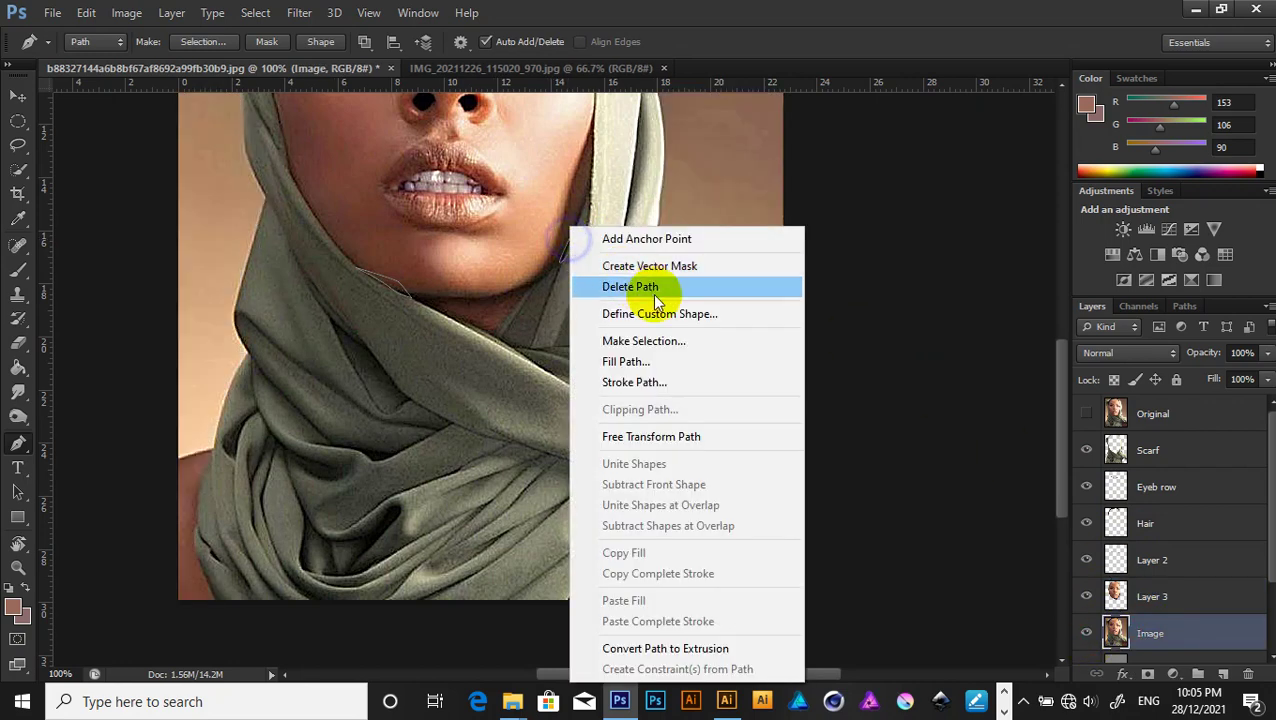
click(635, 341)
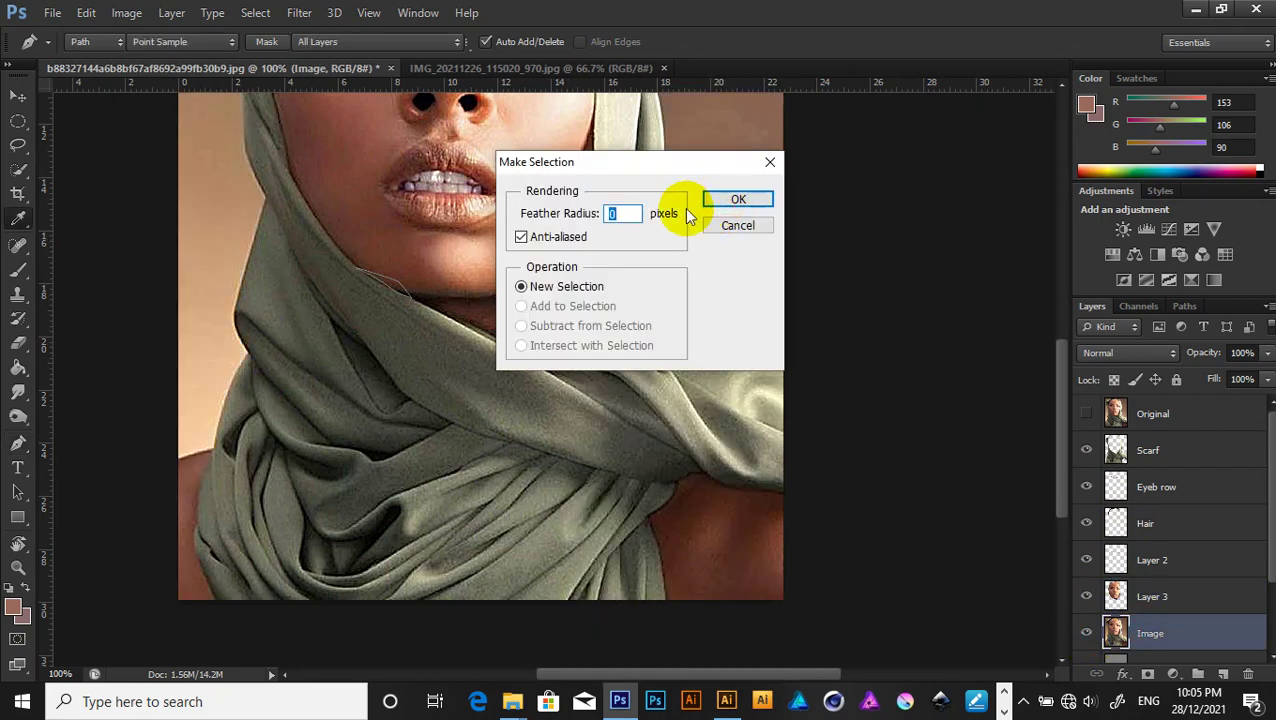
key(Return)
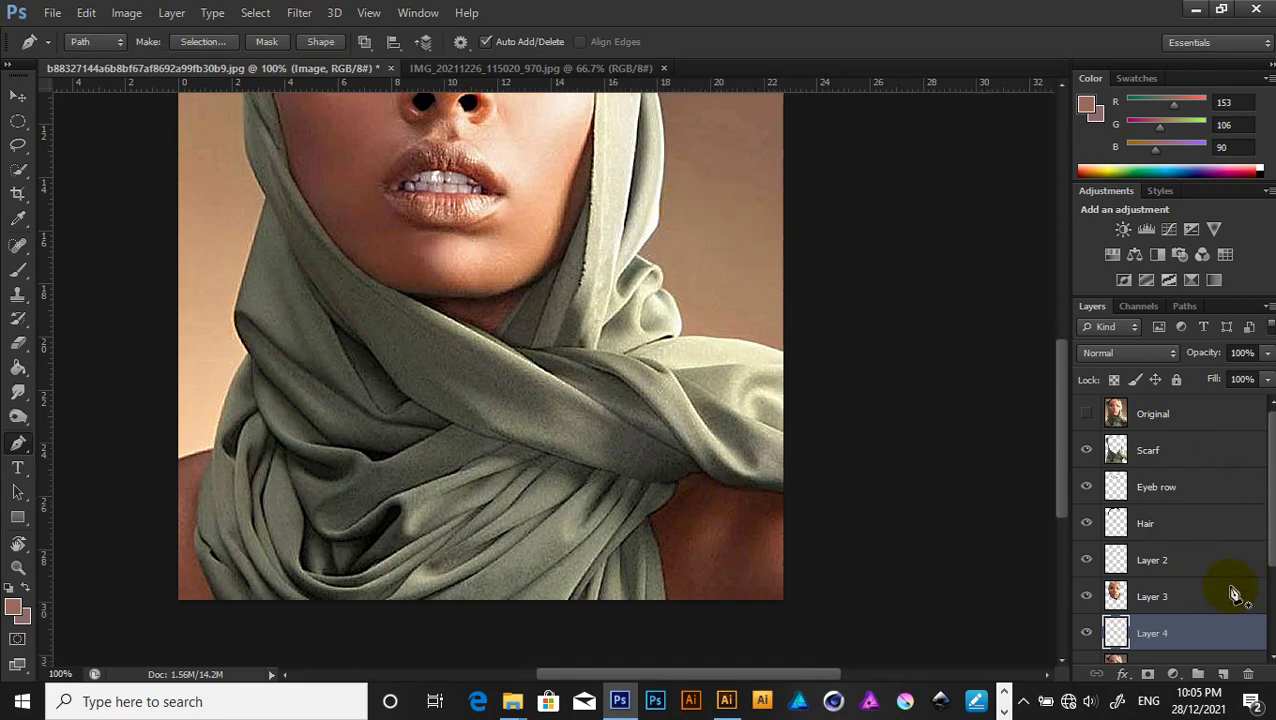
key(ctrl+j)
click(1087, 604)
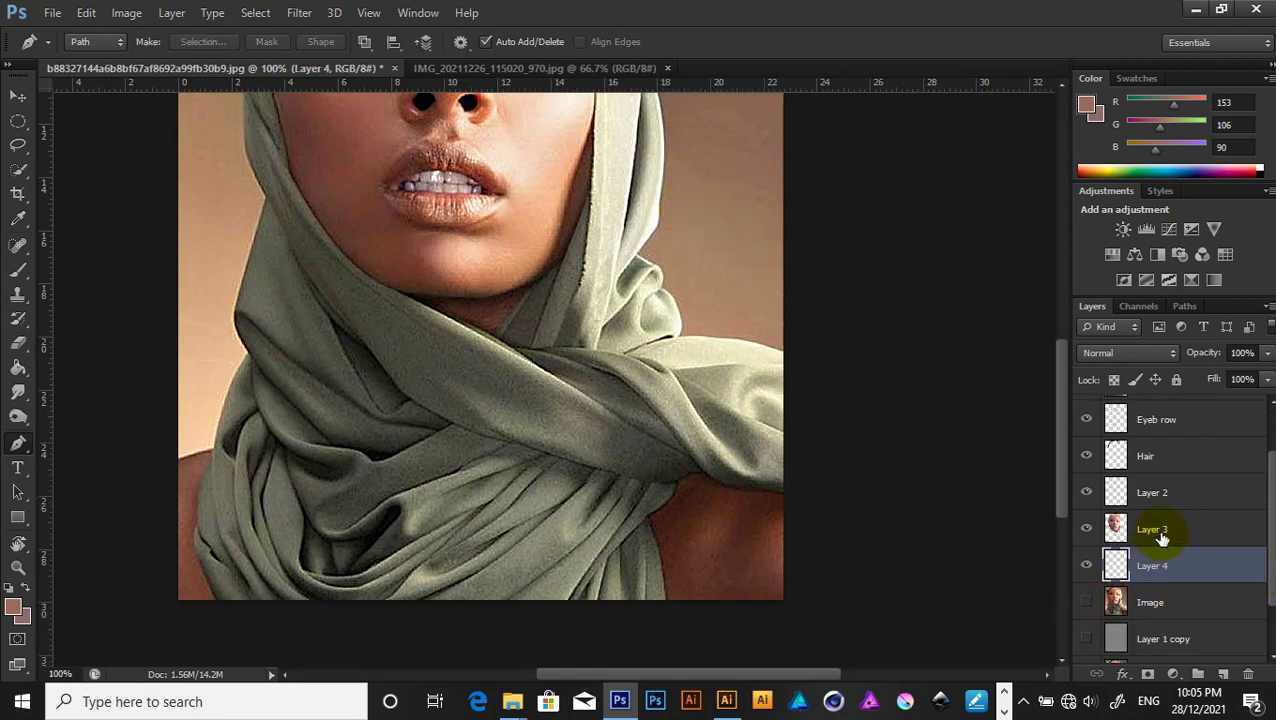
shift+click(1112, 528)
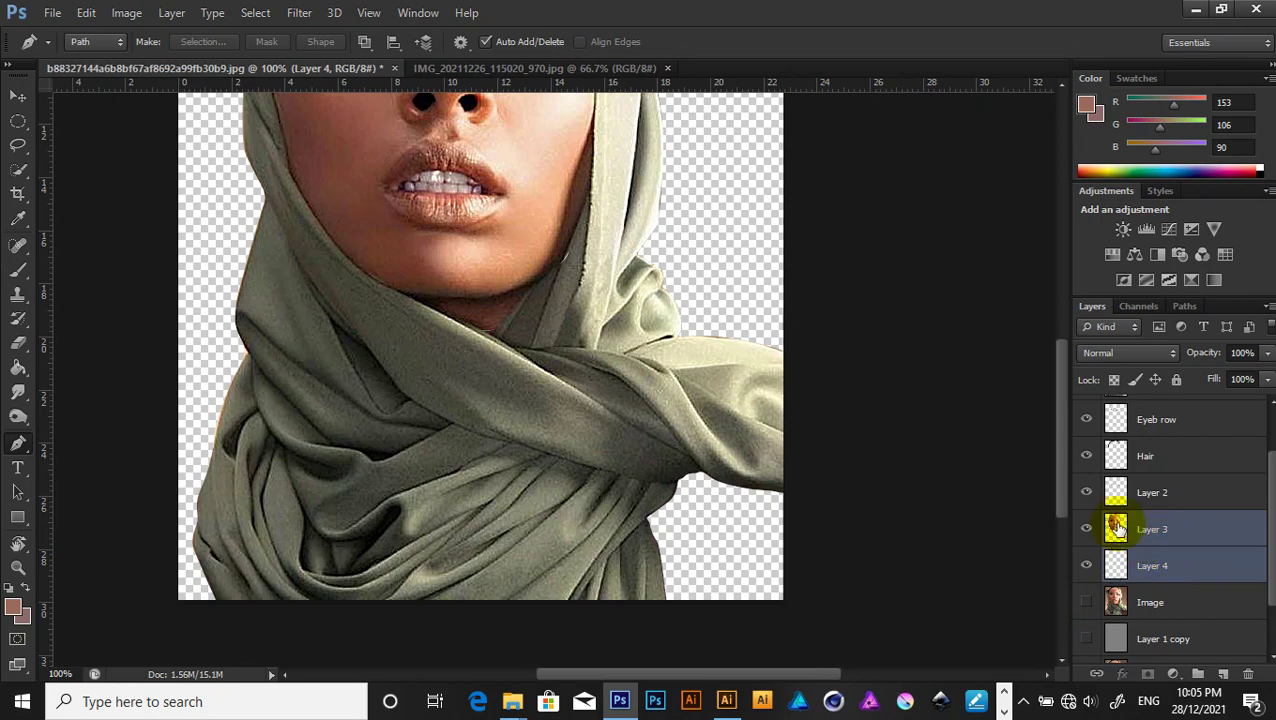
key(ctrl+e)
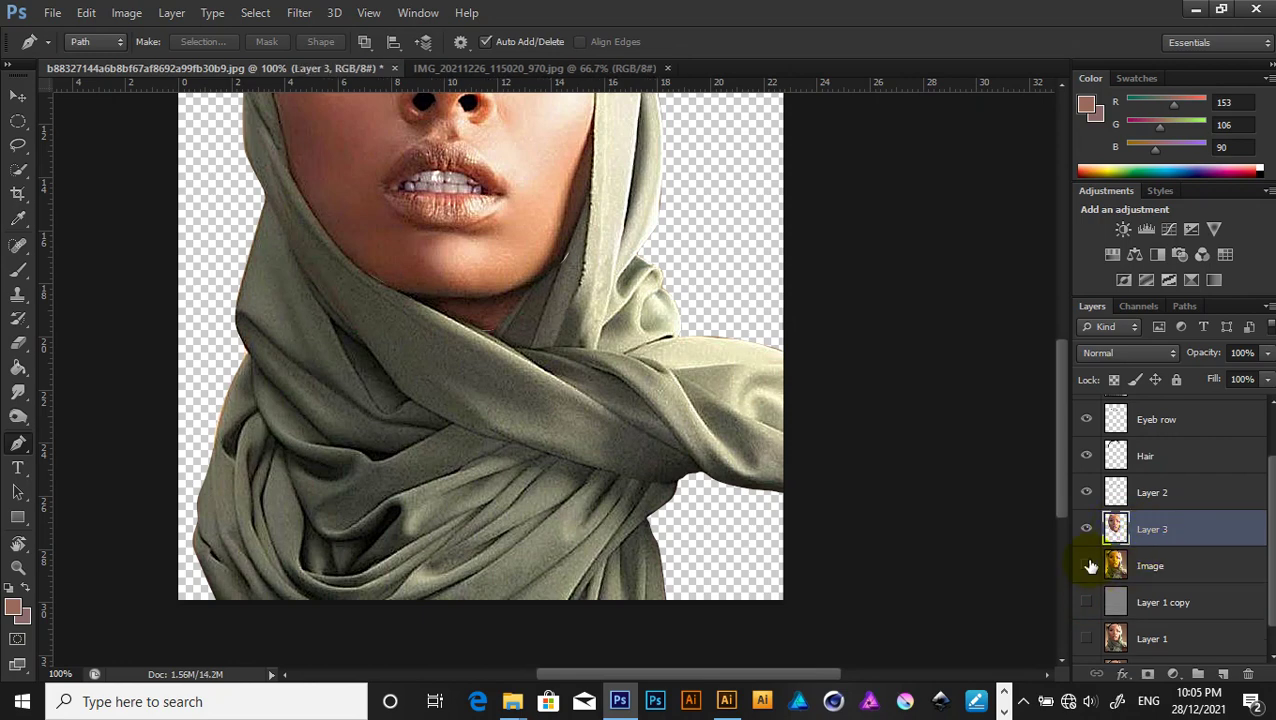
Outline the right shoulder's skin beside the scarf with a closed pen path.
click(679, 480)
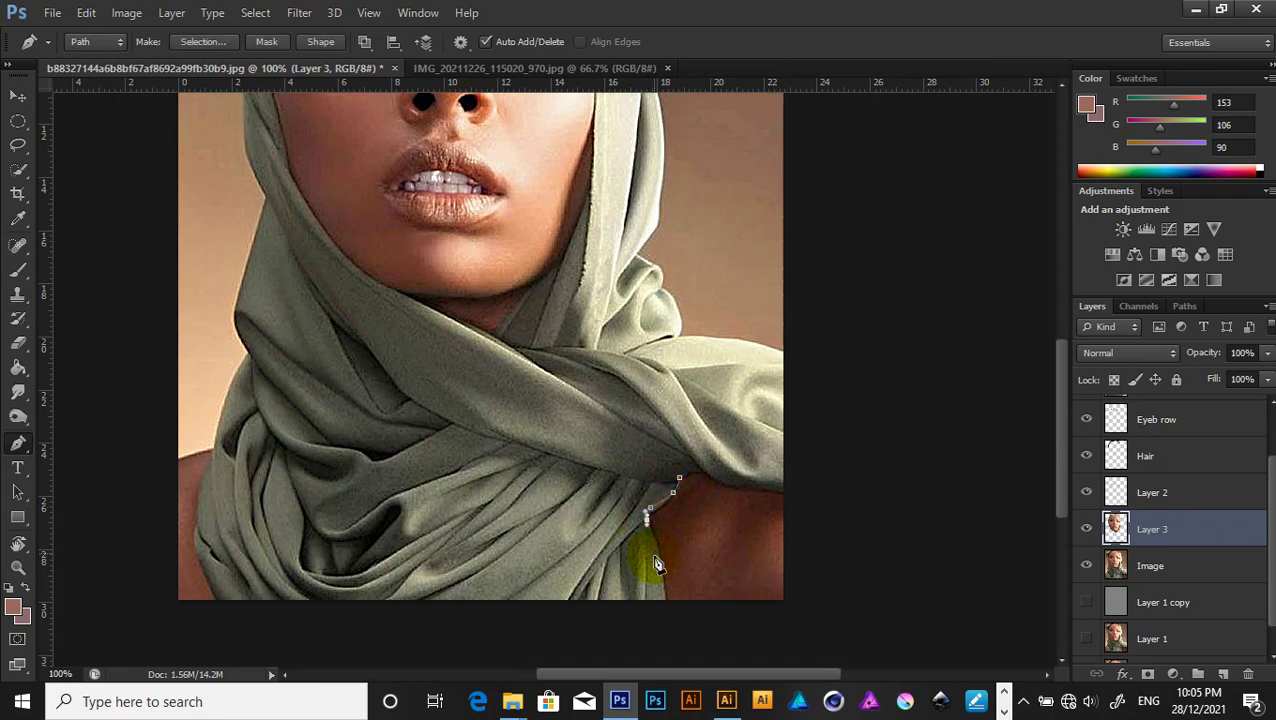
drag(655, 563, 667, 603)
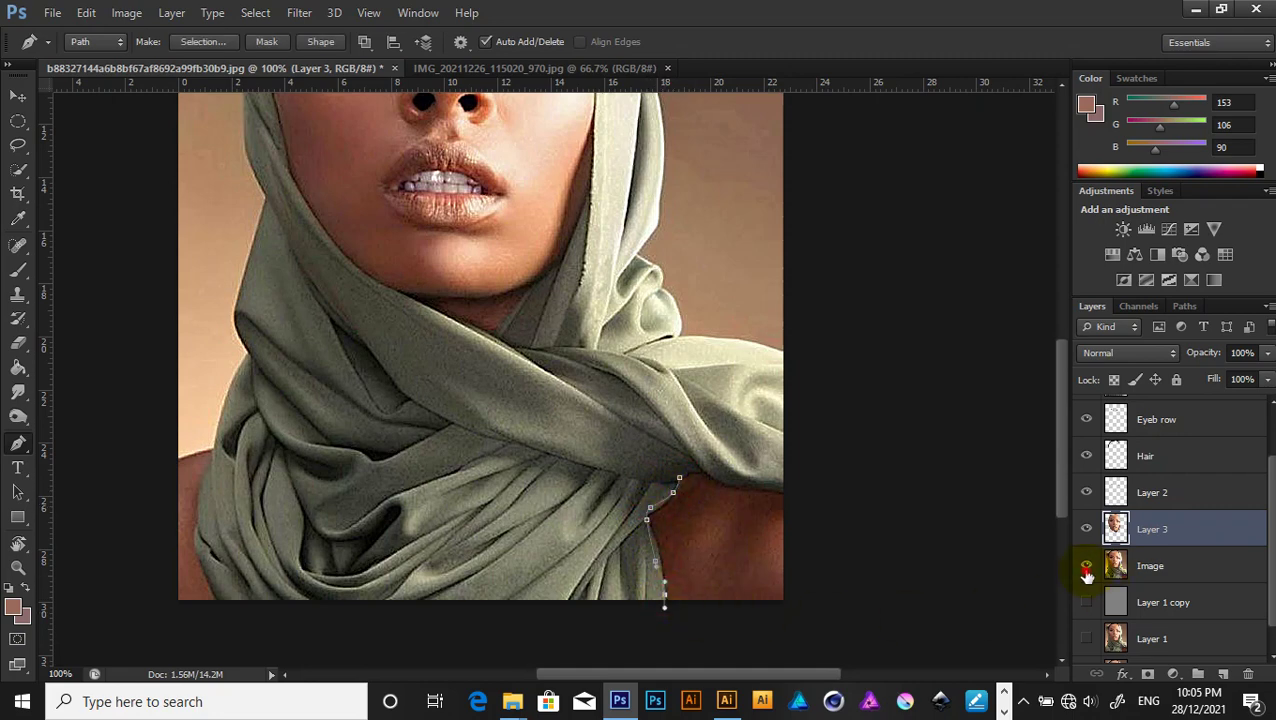
click(1086, 565)
mouse_move(722, 614)
mouse_down()
mouse_move(748, 606)
mouse_move(797, 530)
mouse_up()
click(784, 490)
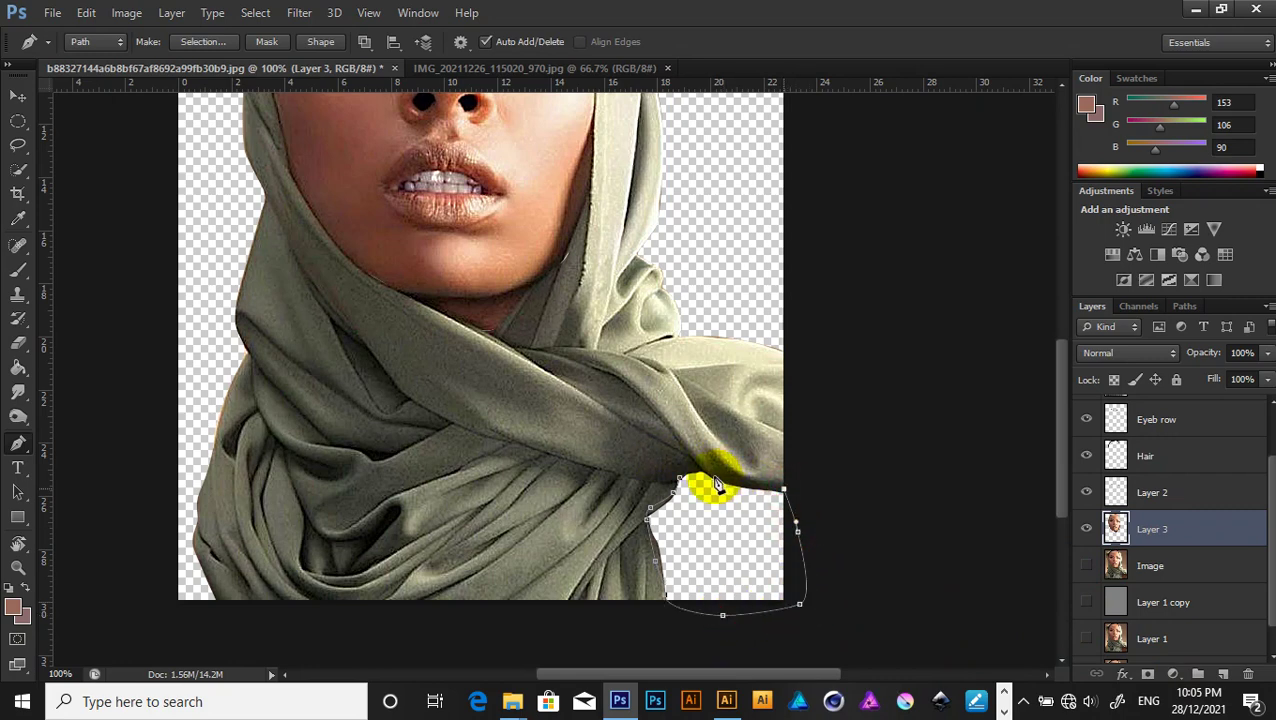
drag(714, 484, 699, 472)
click(689, 476)
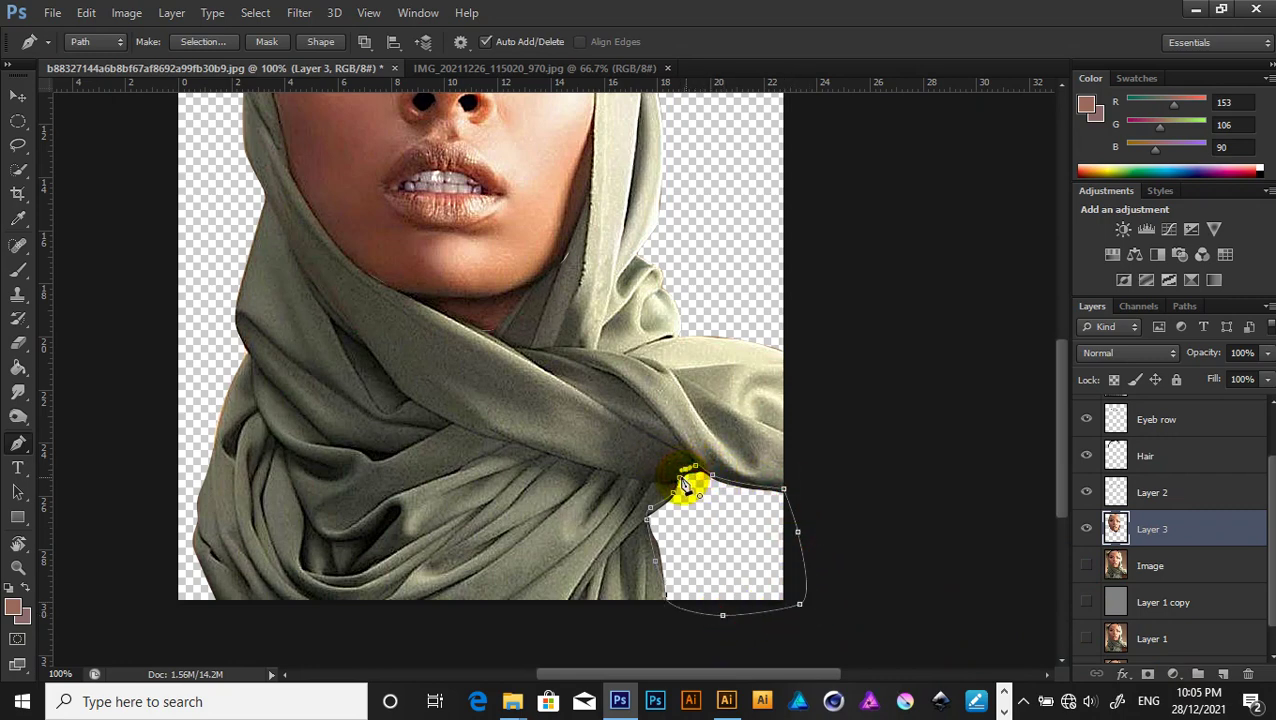
click(1086, 565)
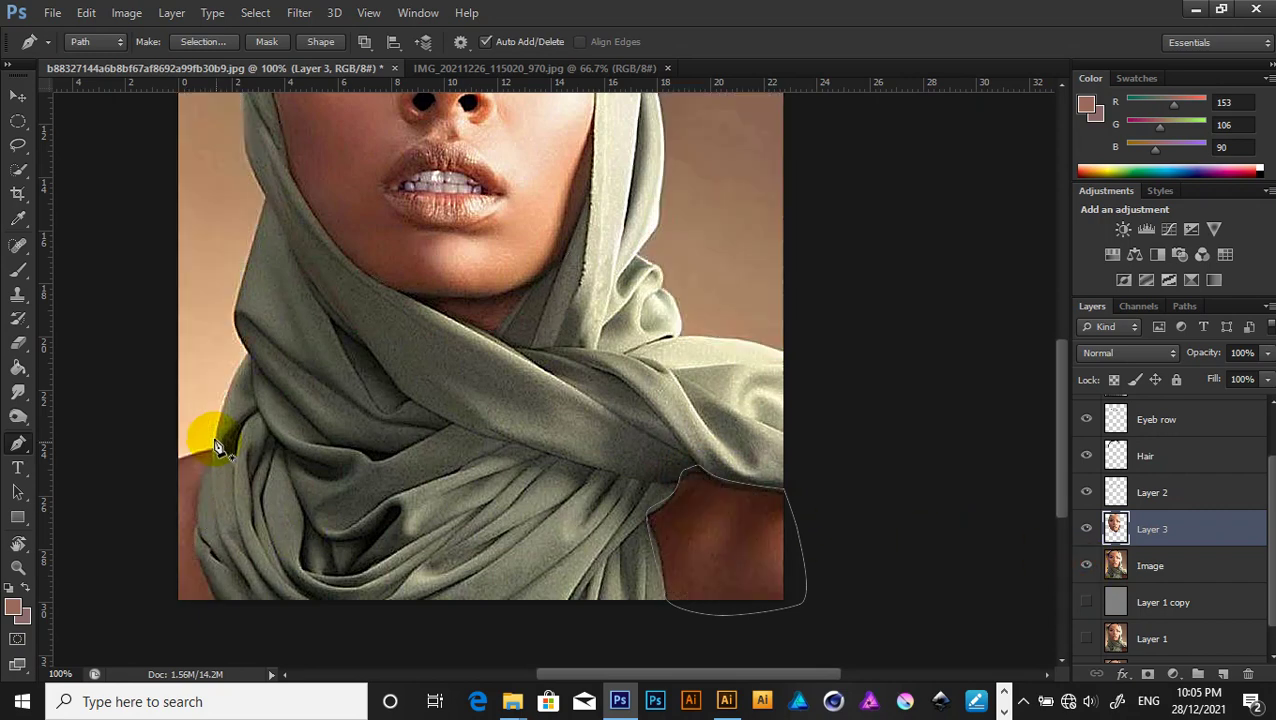
Outline the left shoulder with a closed path, then show and activate the Image layer.
drag(186, 455, 157, 555)
drag(165, 598, 219, 625)
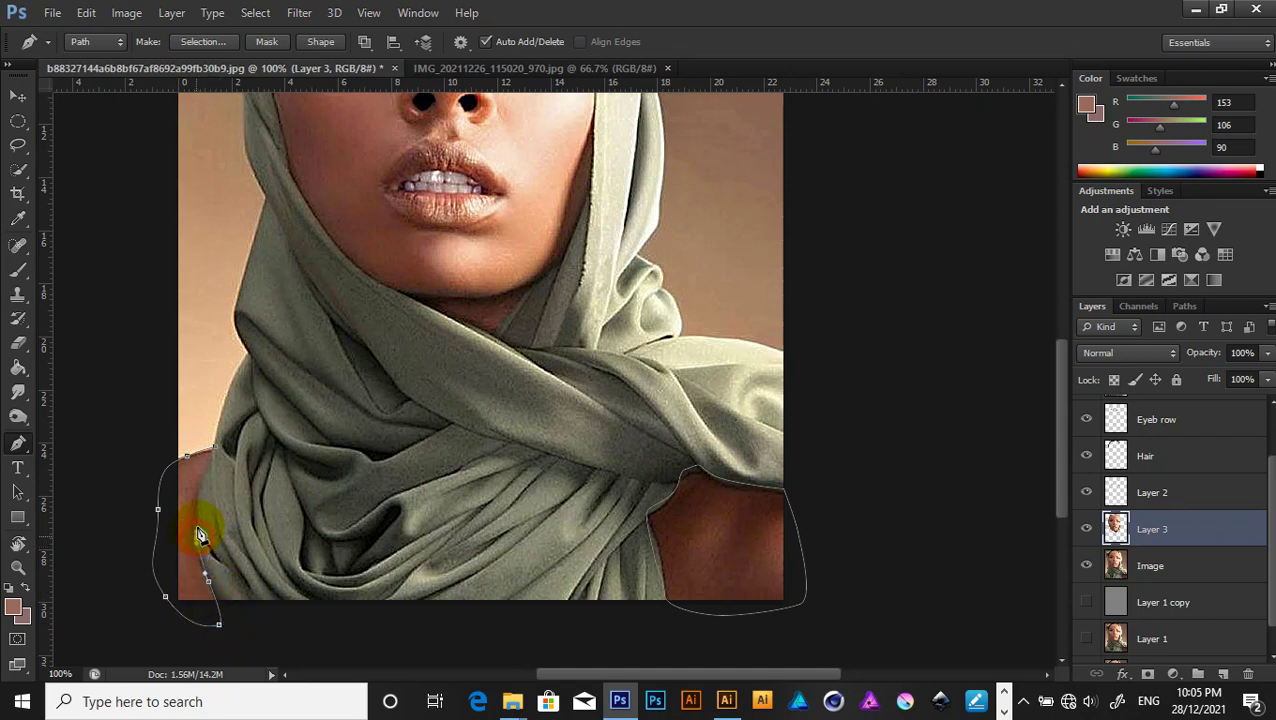
drag(199, 535, 201, 491)
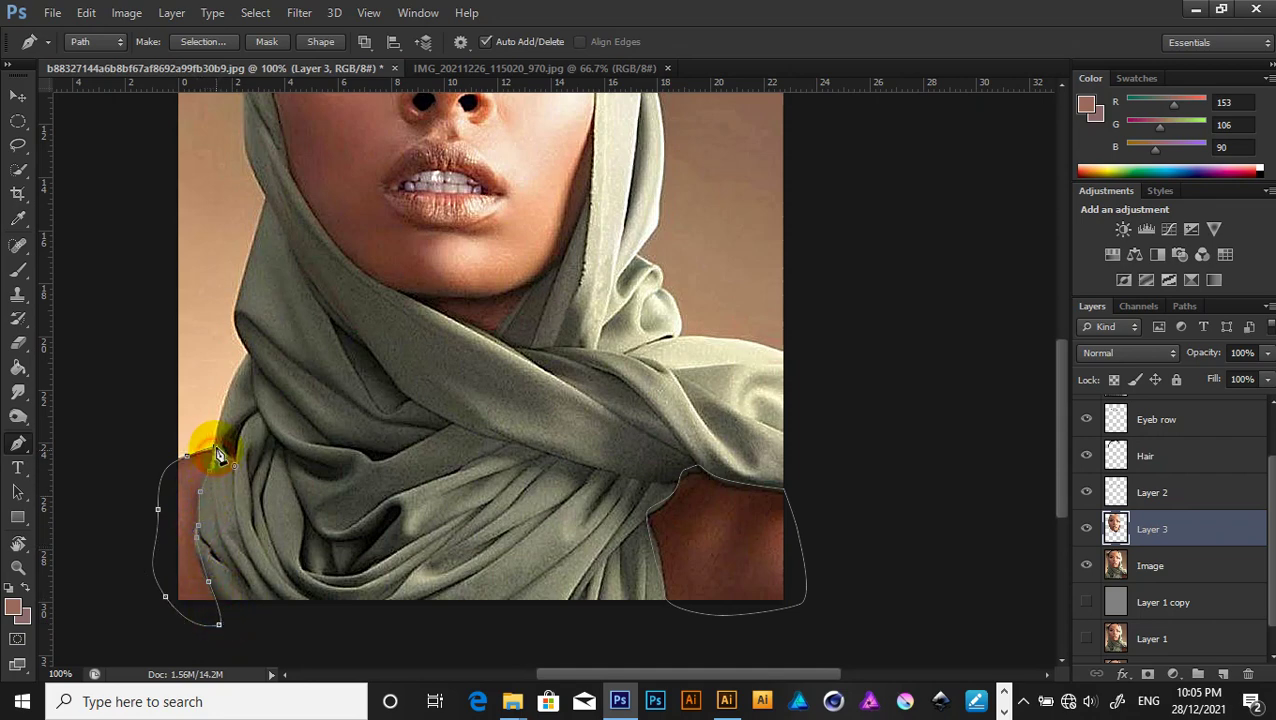
click(219, 456)
click(1090, 566)
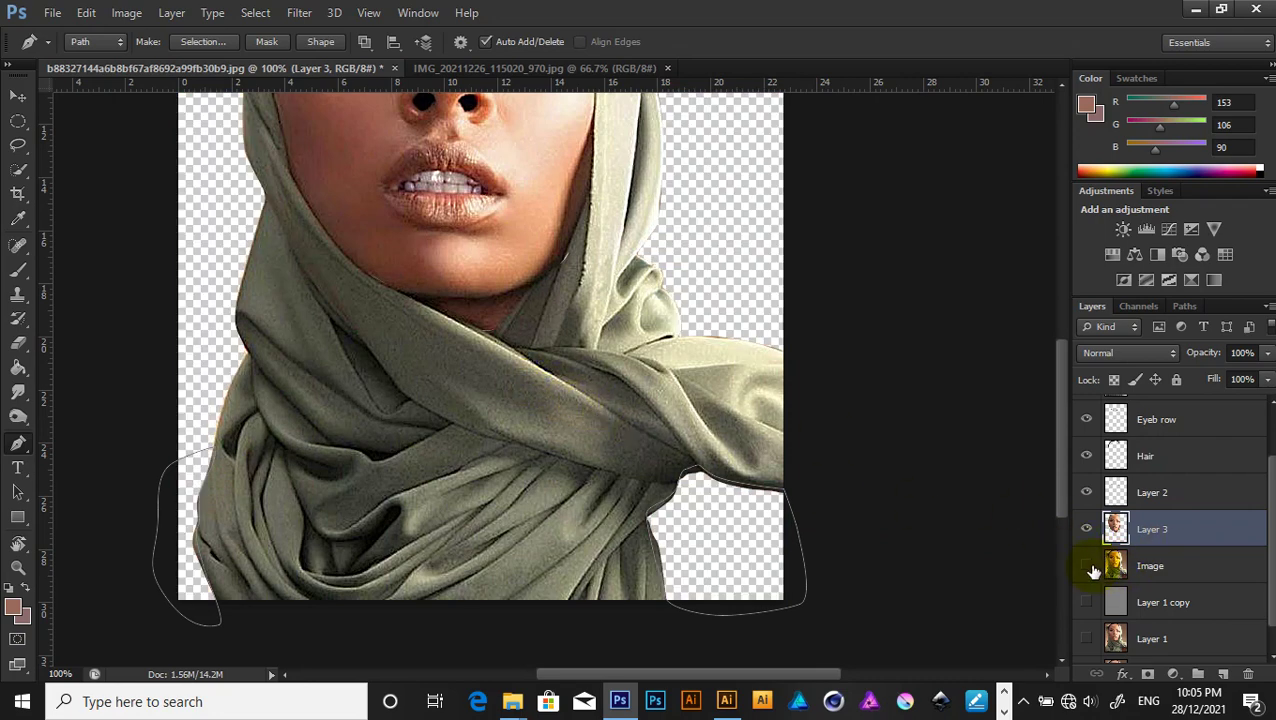
click(1087, 566)
click(1150, 566)
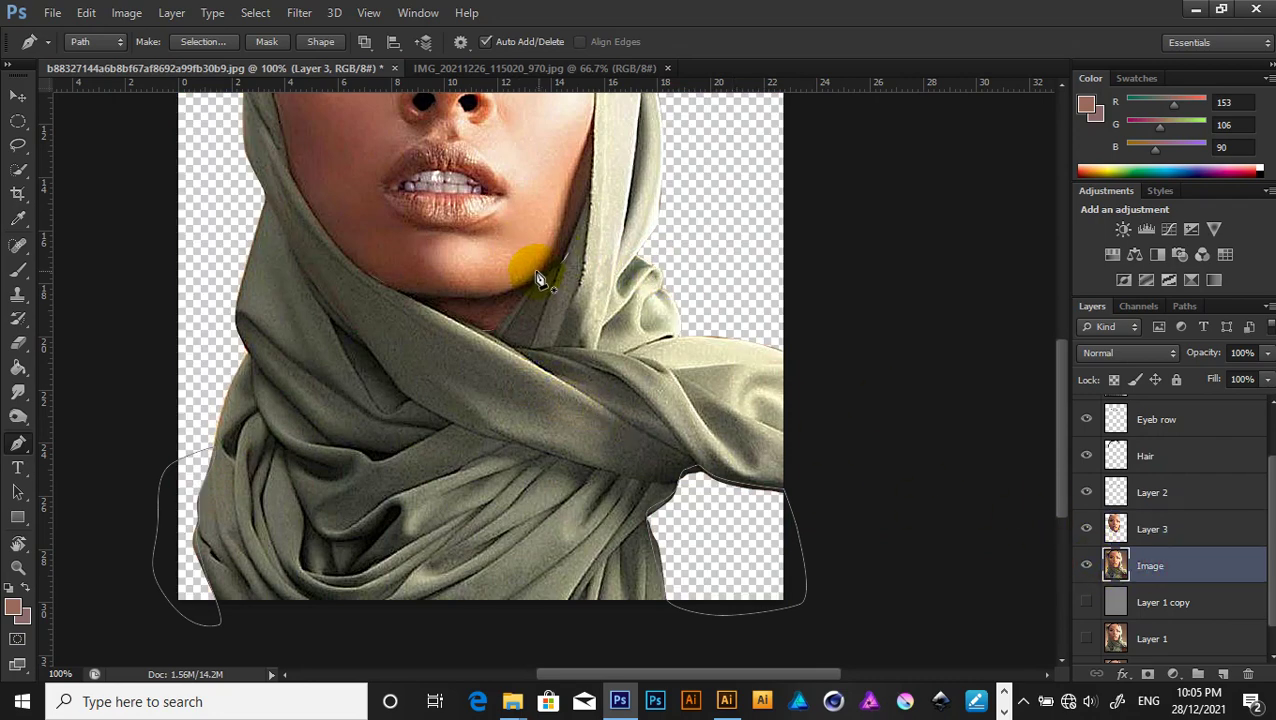
Copy the shoulder-path selection to Layer 4, merge it into Layer 3, hide Image, and zoom out.
right_click(592, 310)
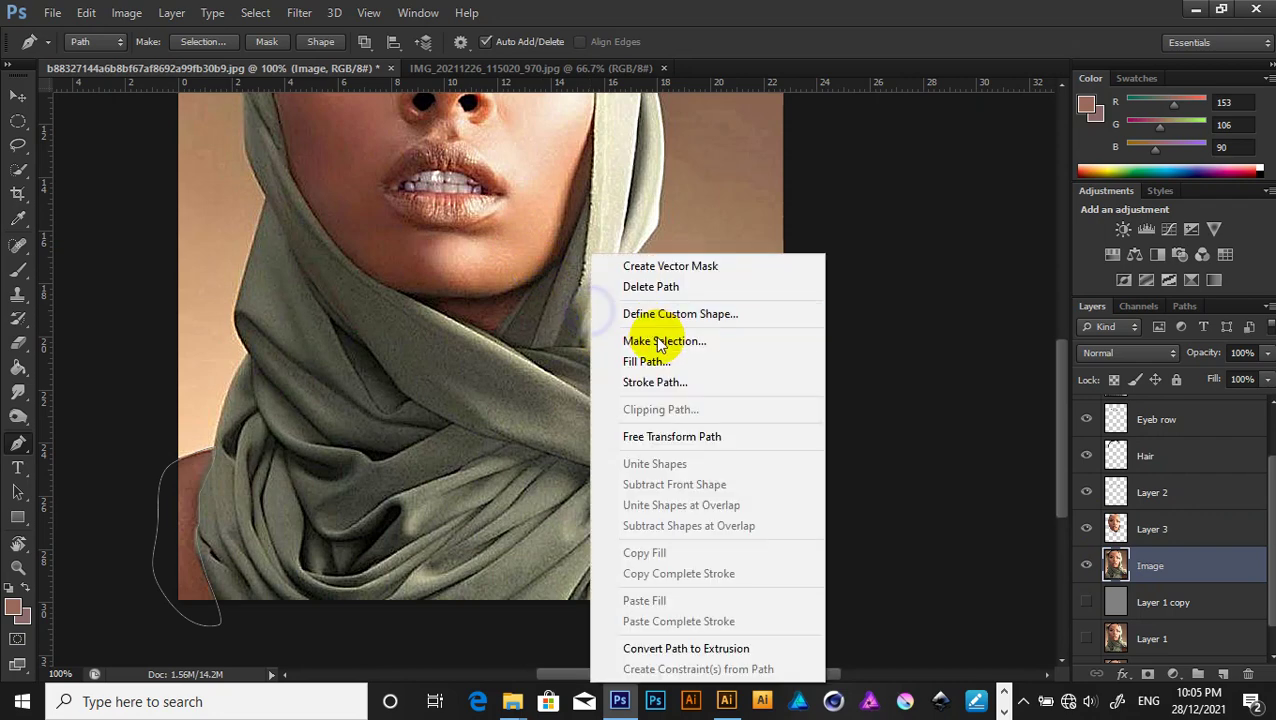
click(658, 341)
click(720, 195)
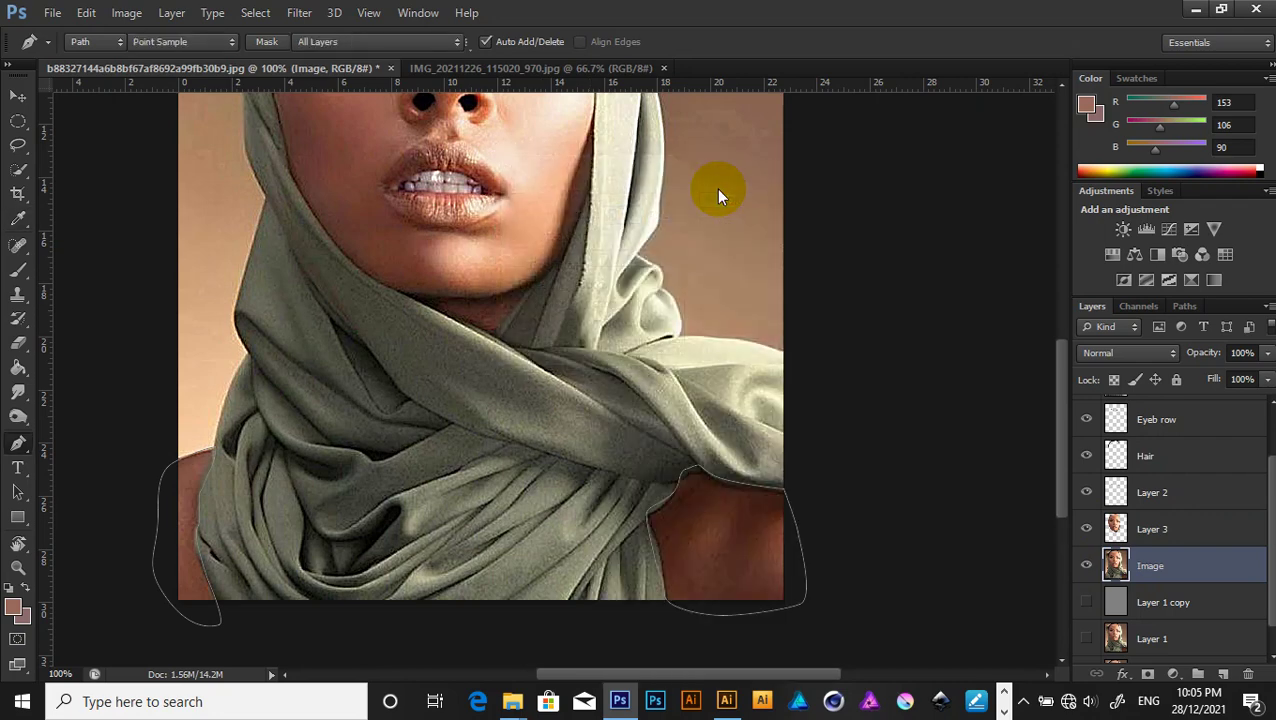
key(ctrl+j)
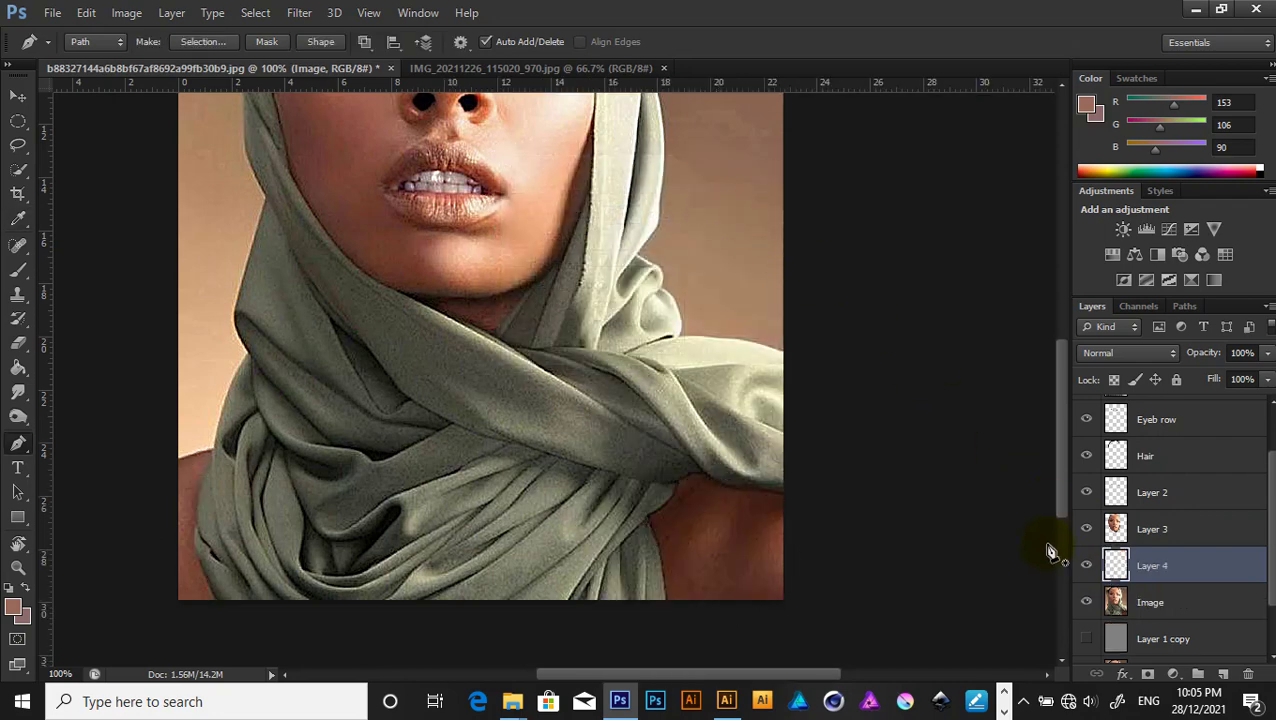
click(1086, 602)
drag(1148, 540, 1145, 567)
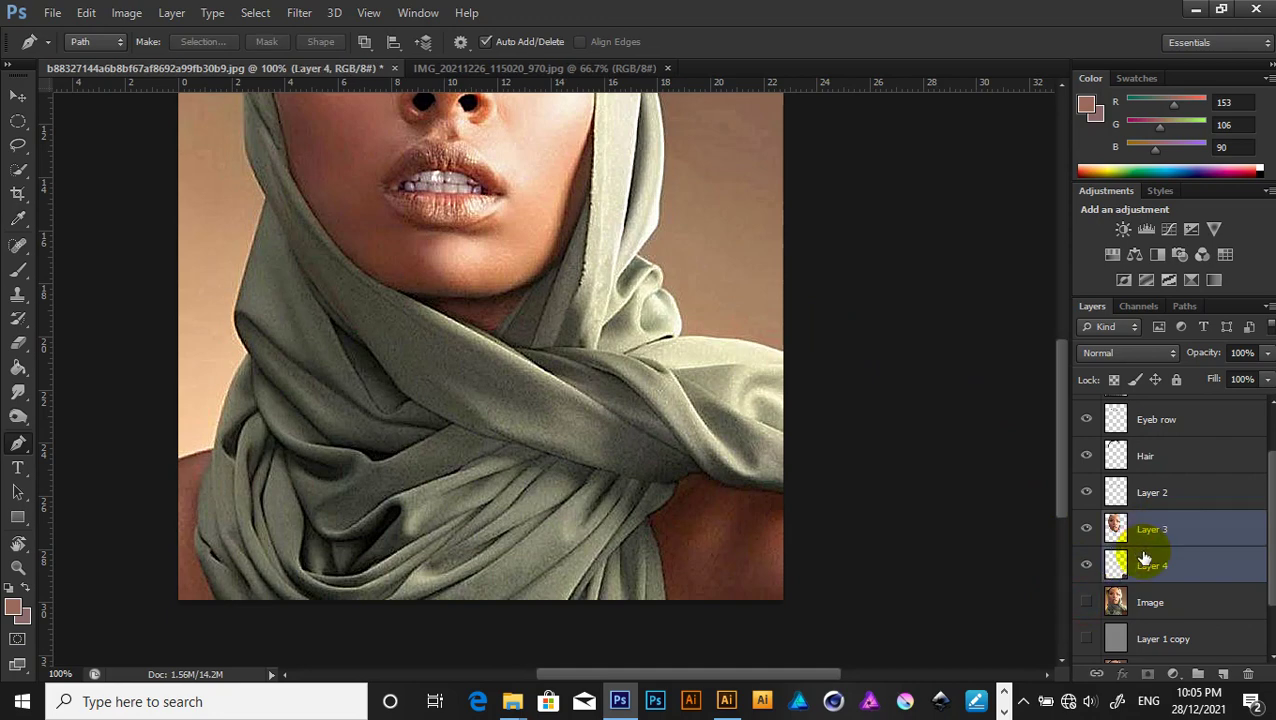
key(ctrl+e)
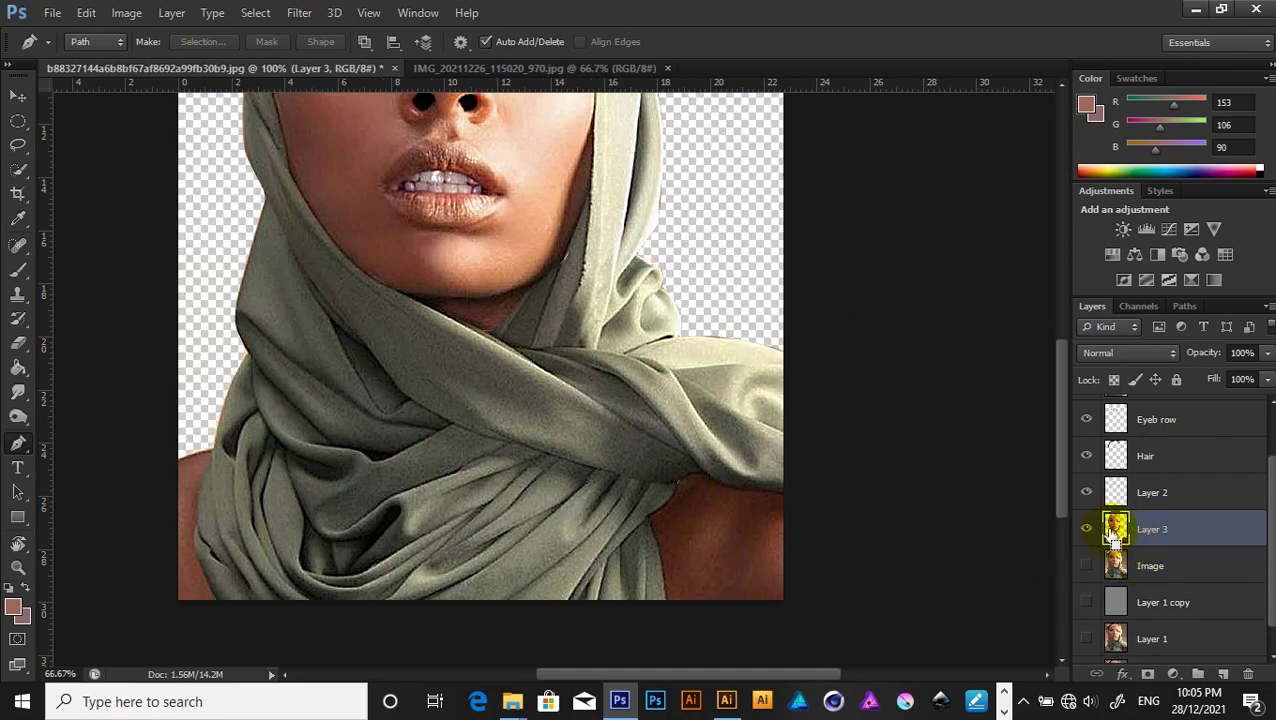
key(ctrl+minus)
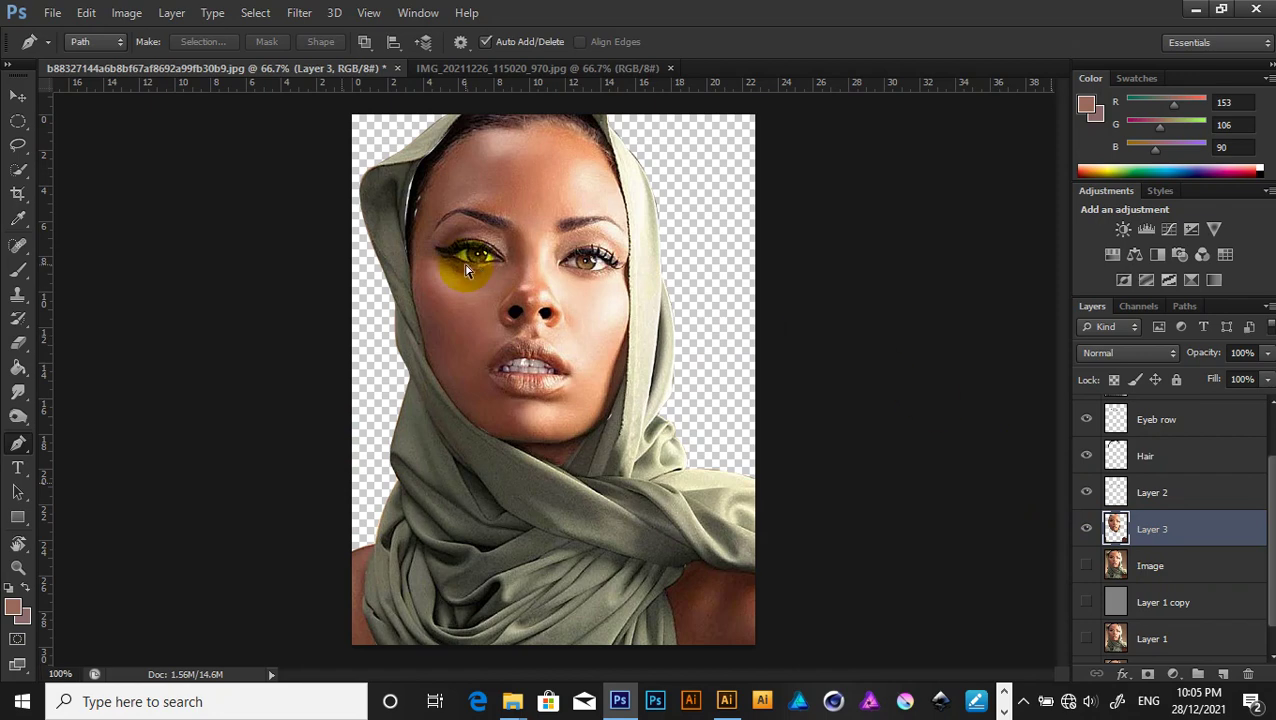
Zoom in on the left temple and draw a pen path along the hair edge.
key(ctrl+plus)
drag(426, 224, 515, 418)
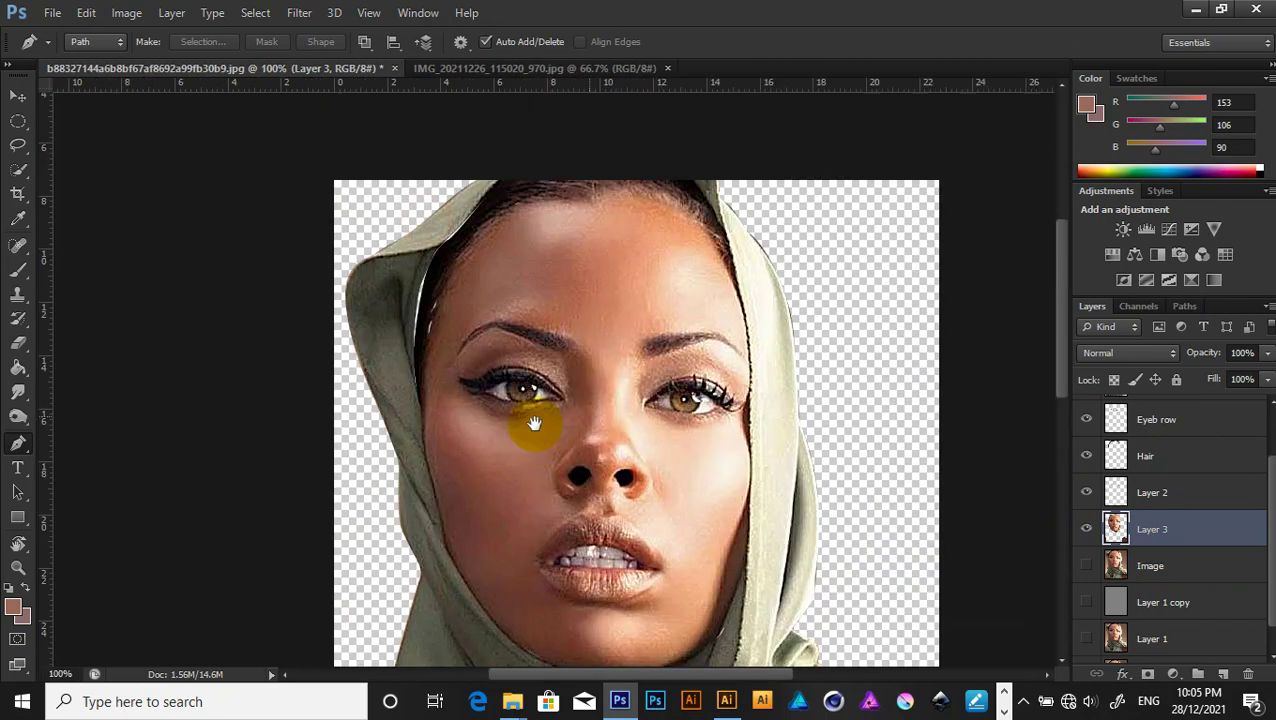
key(ctrl+plus)
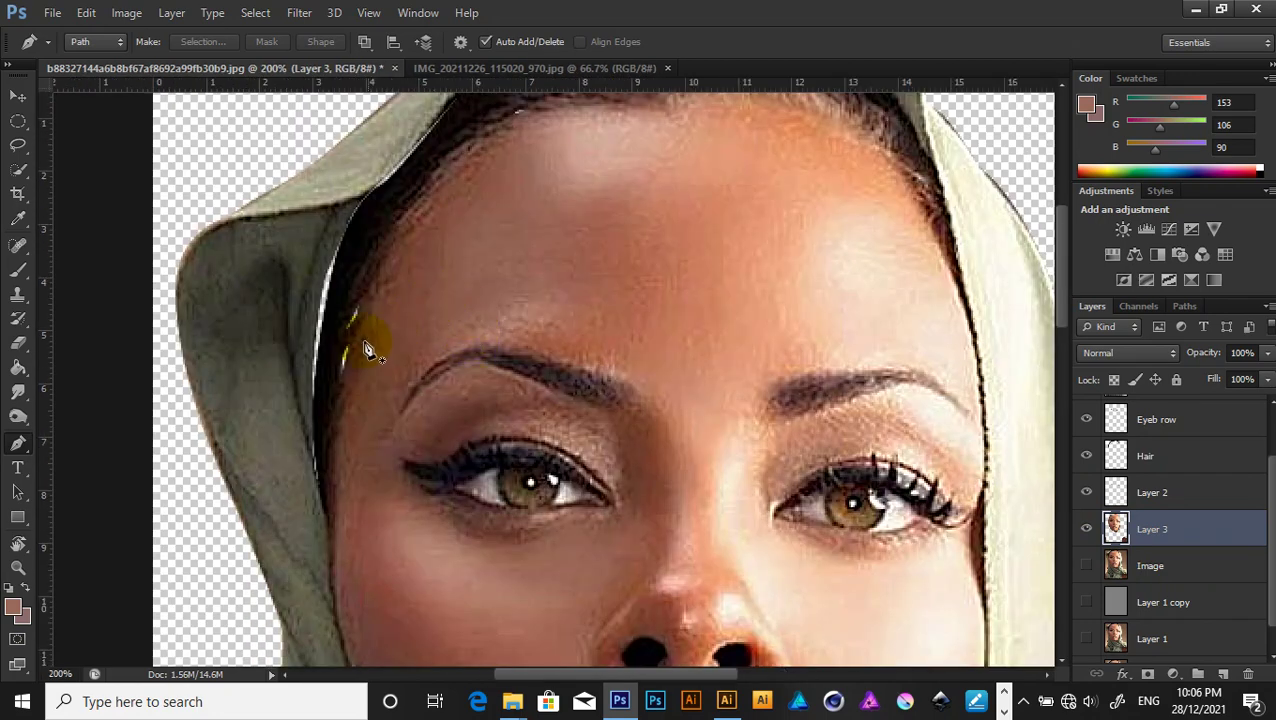
click(360, 305)
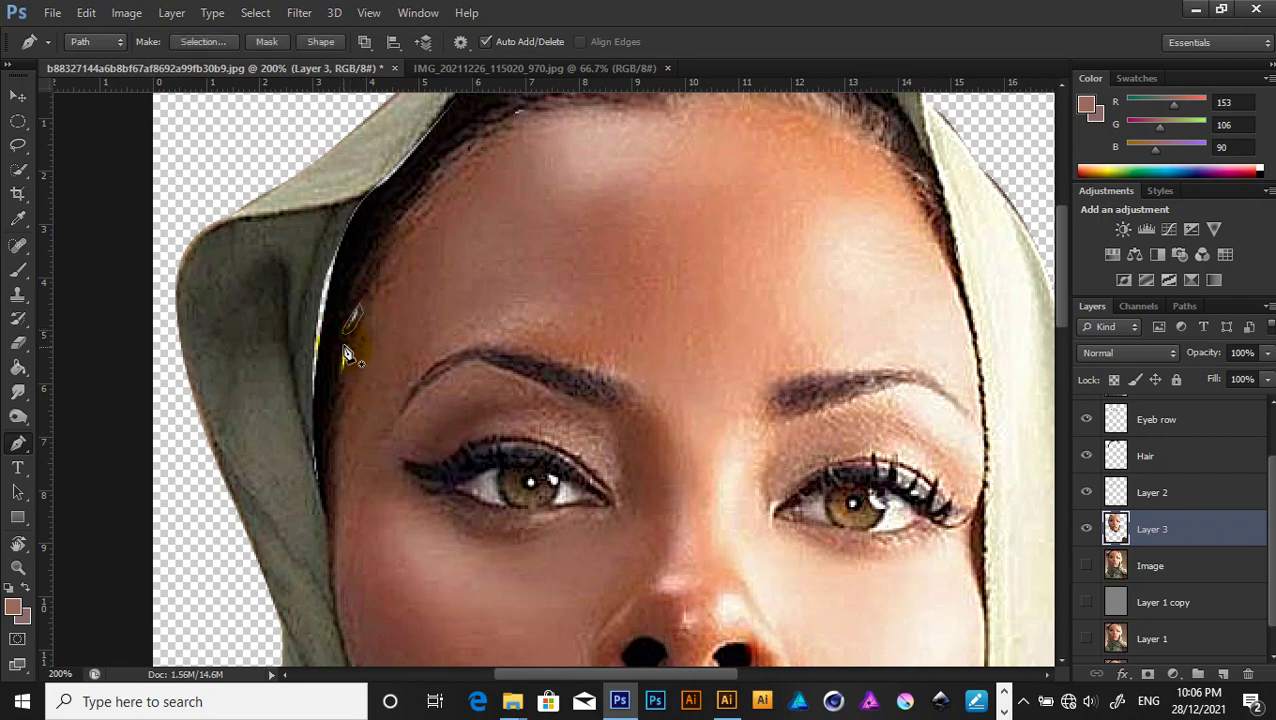
drag(345, 350, 343, 378)
Show and activate the Image layer, then reopen path options and reactivate the traced path.
click(1086, 566)
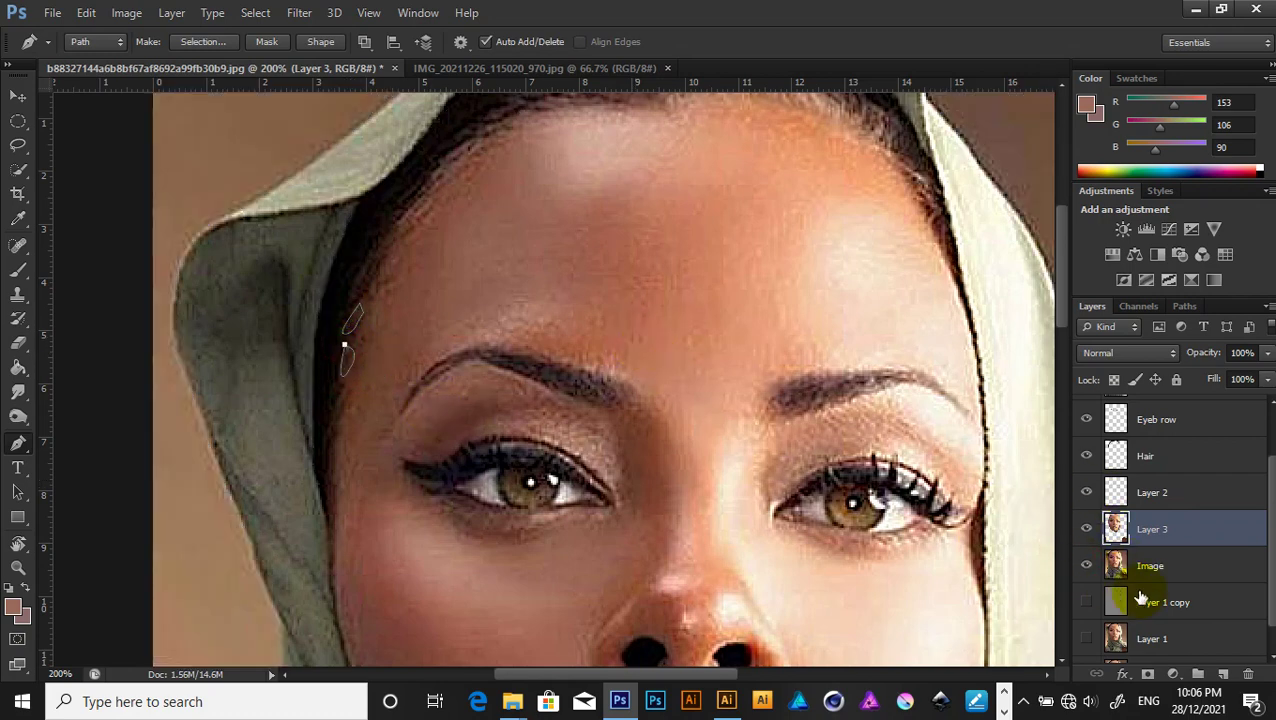
click(1150, 566)
right_click(588, 252)
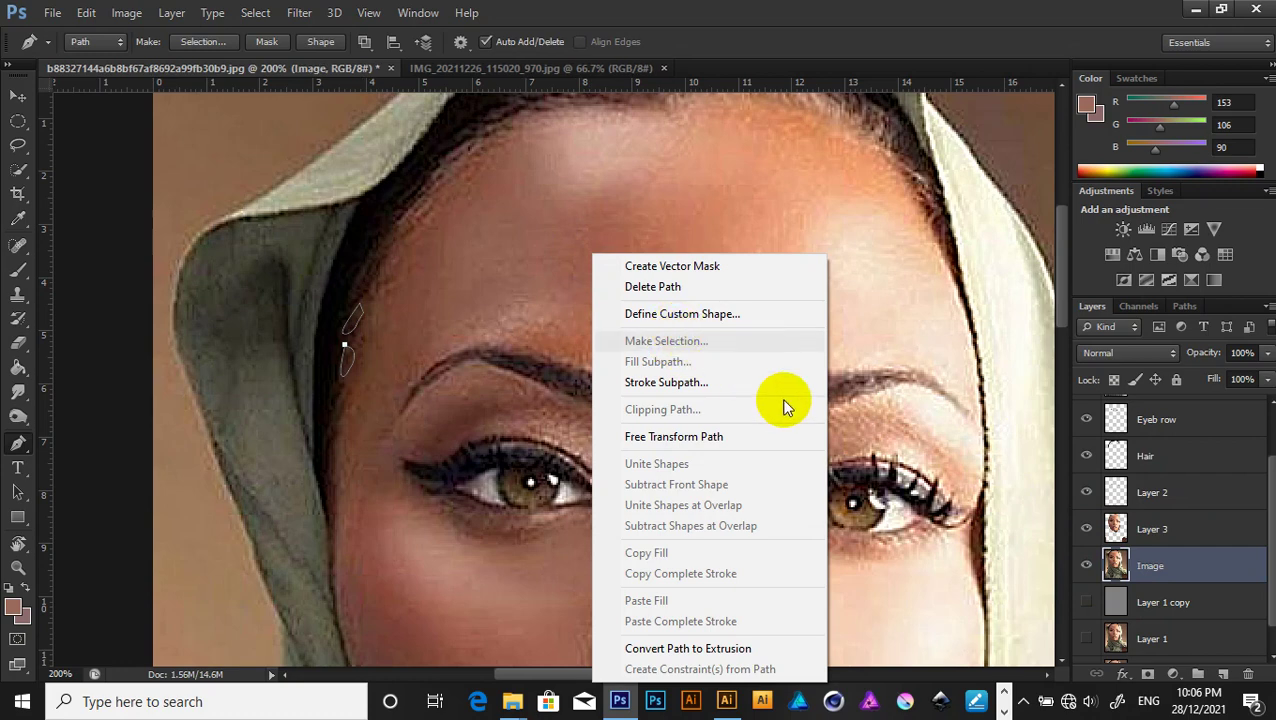
click(915, 488)
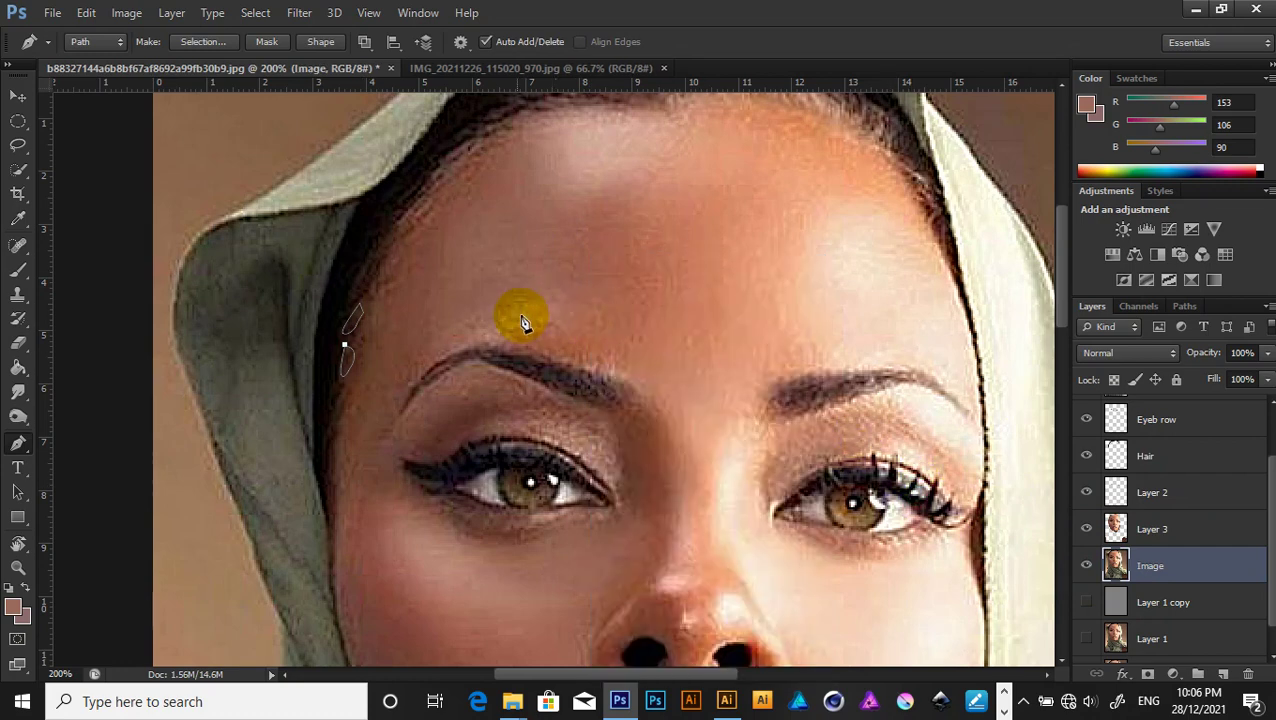
right_click(498, 252)
click(535, 288)
click(379, 321)
key(alt+bracketright)
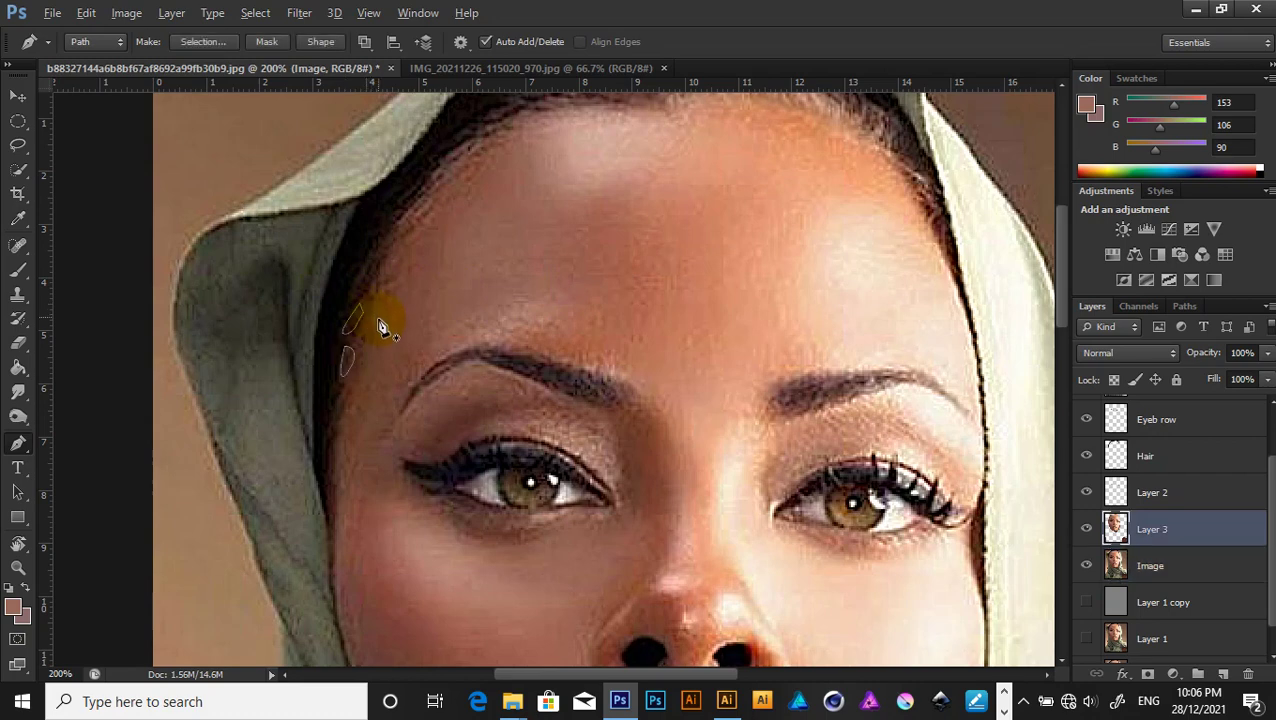
Copy the temple path's 0-feather selection from Image onto Layer 4, then hide Image.
click(1100, 566)
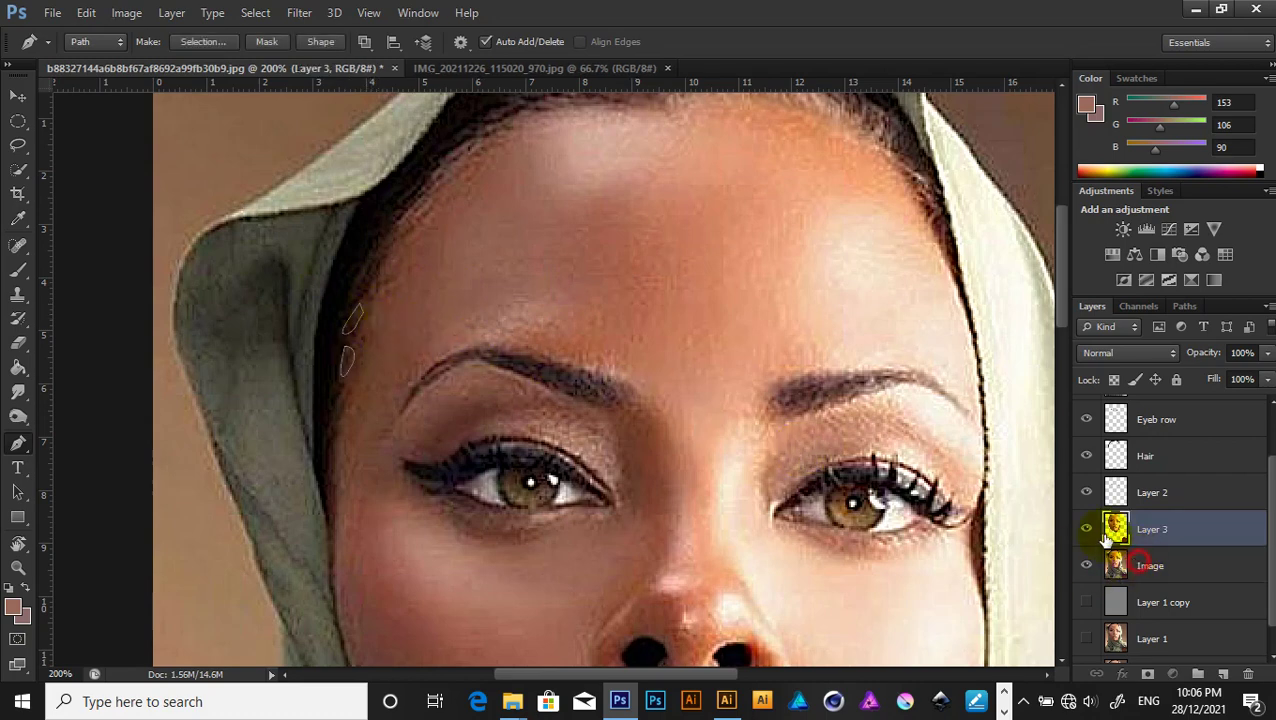
right_click(648, 310)
click(697, 342)
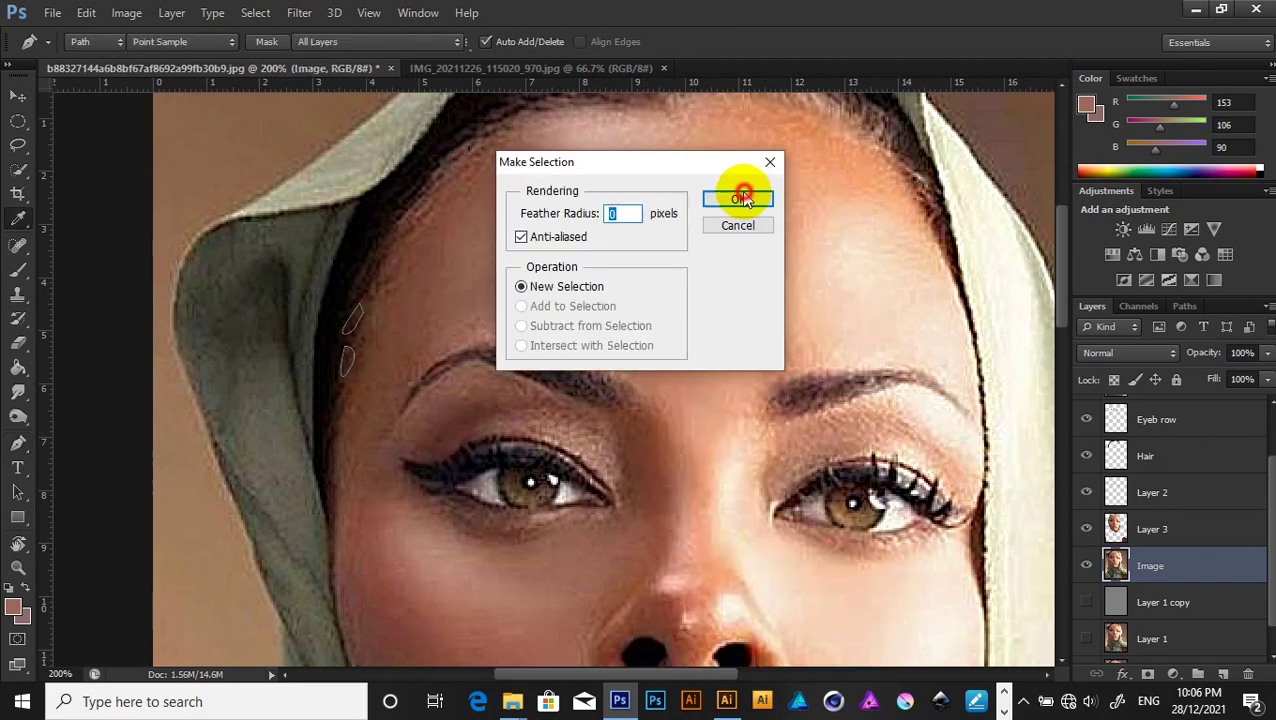
key(Return)
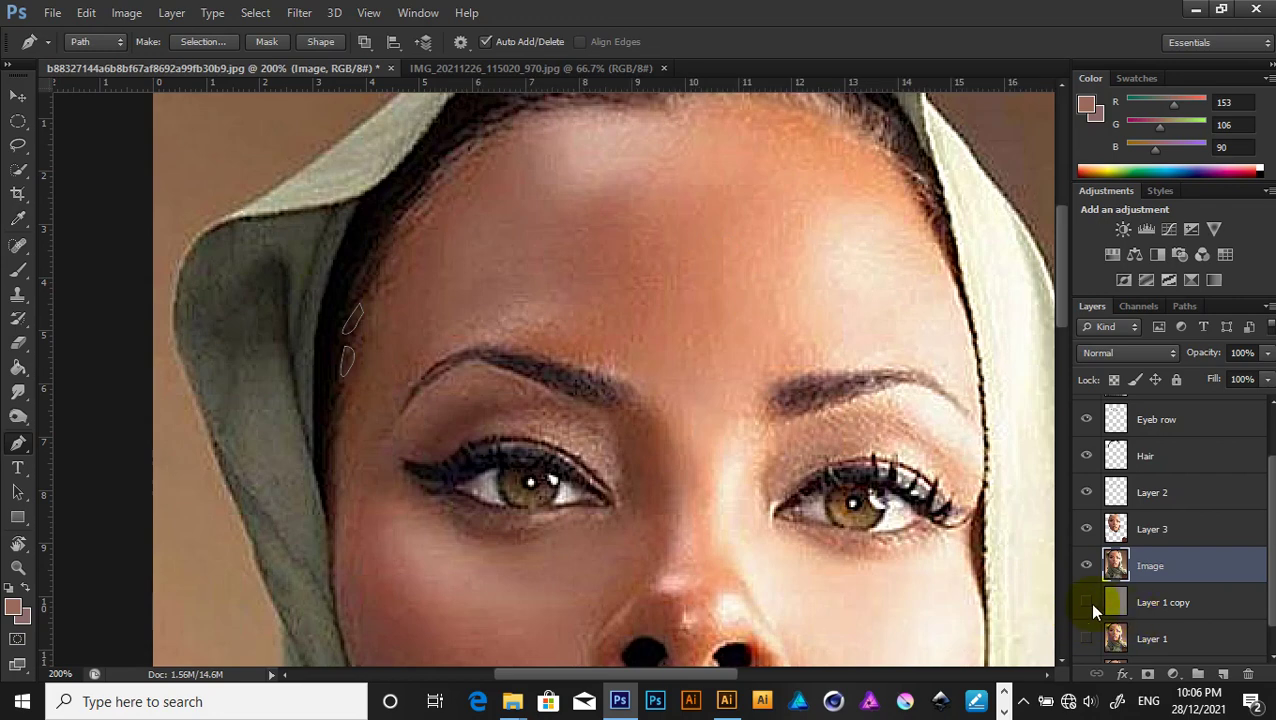
key(ctrl+j)
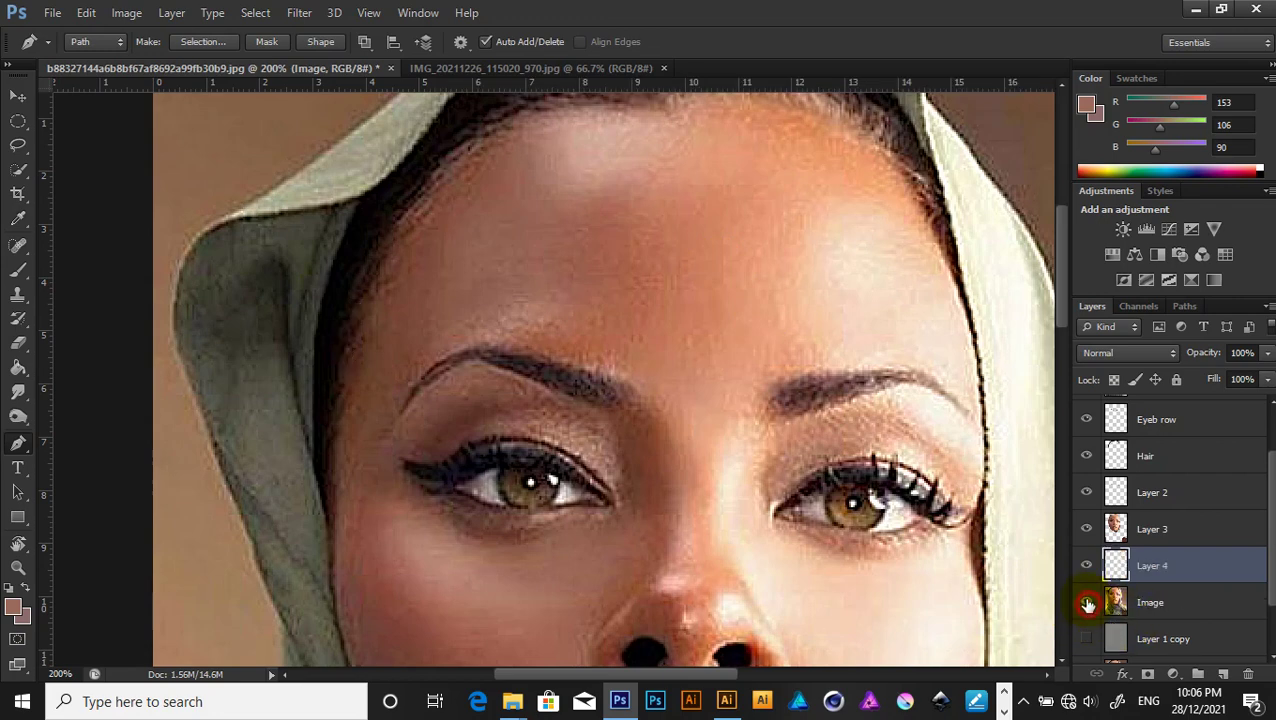
click(1087, 604)
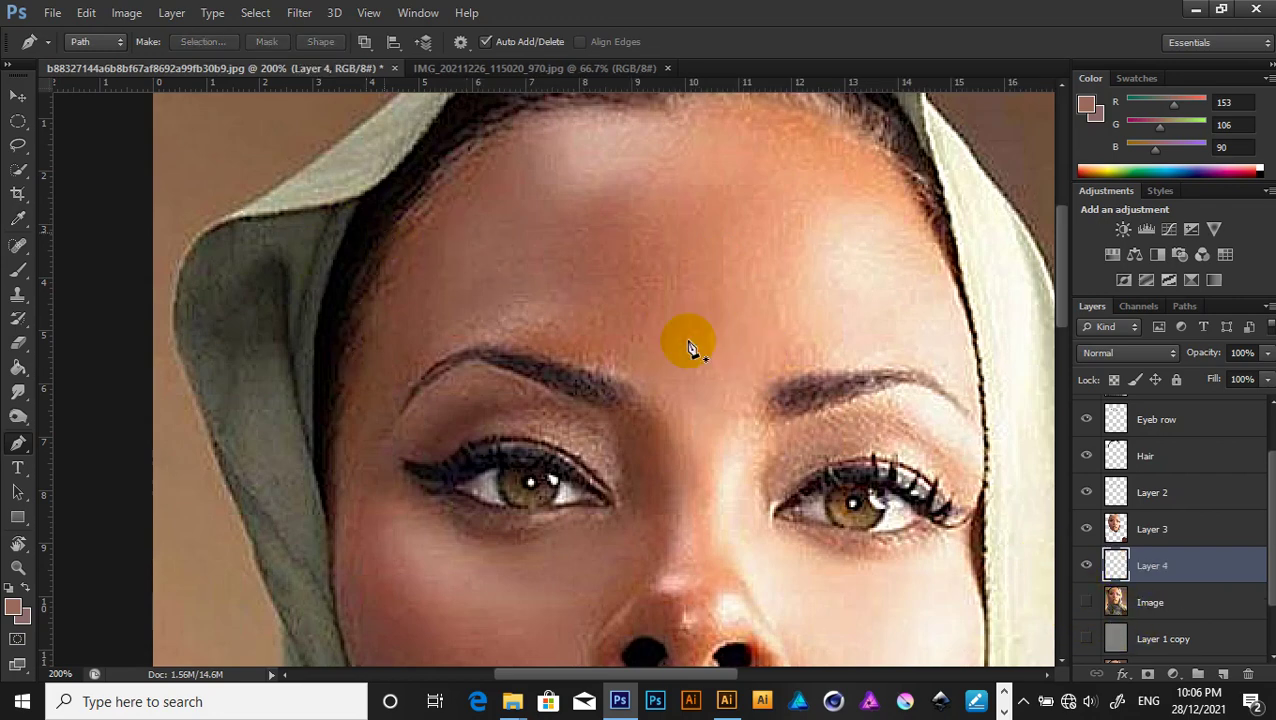
Hide the Image layer and place anchors down and back up the hair strip along the hood edge.
click(1086, 602)
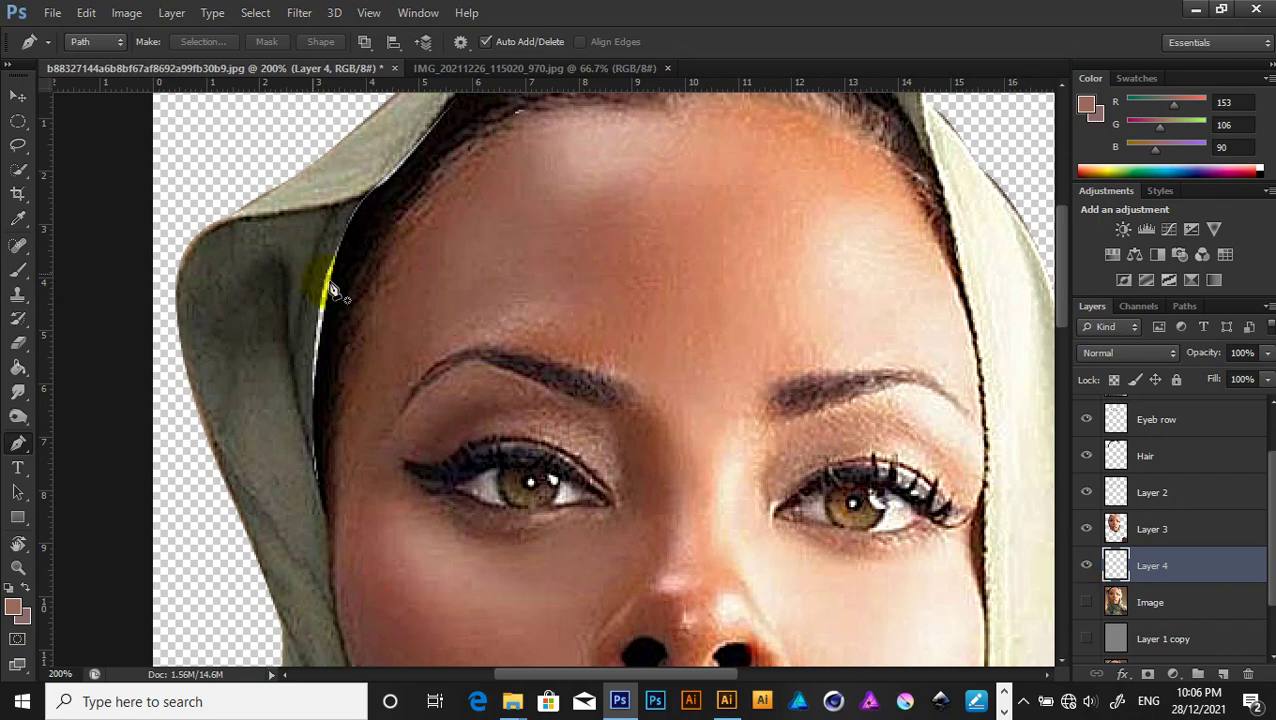
click(344, 246)
click(317, 320)
click(314, 378)
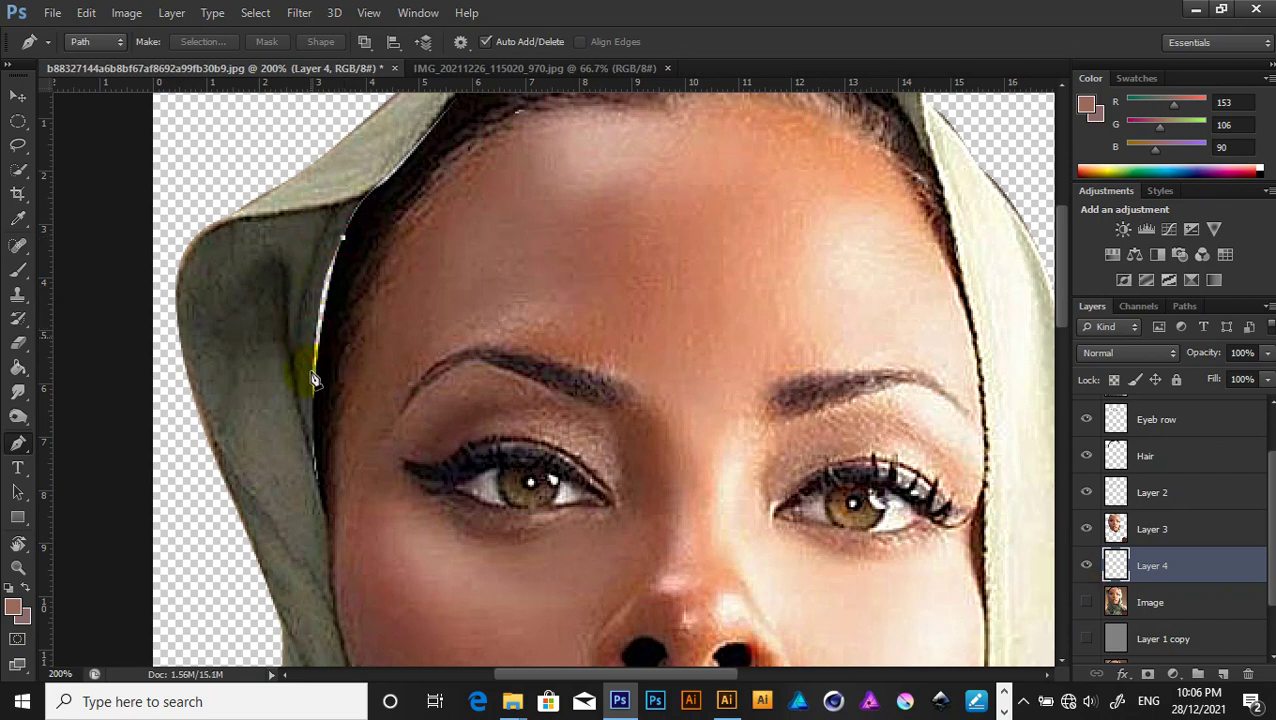
click(313, 439)
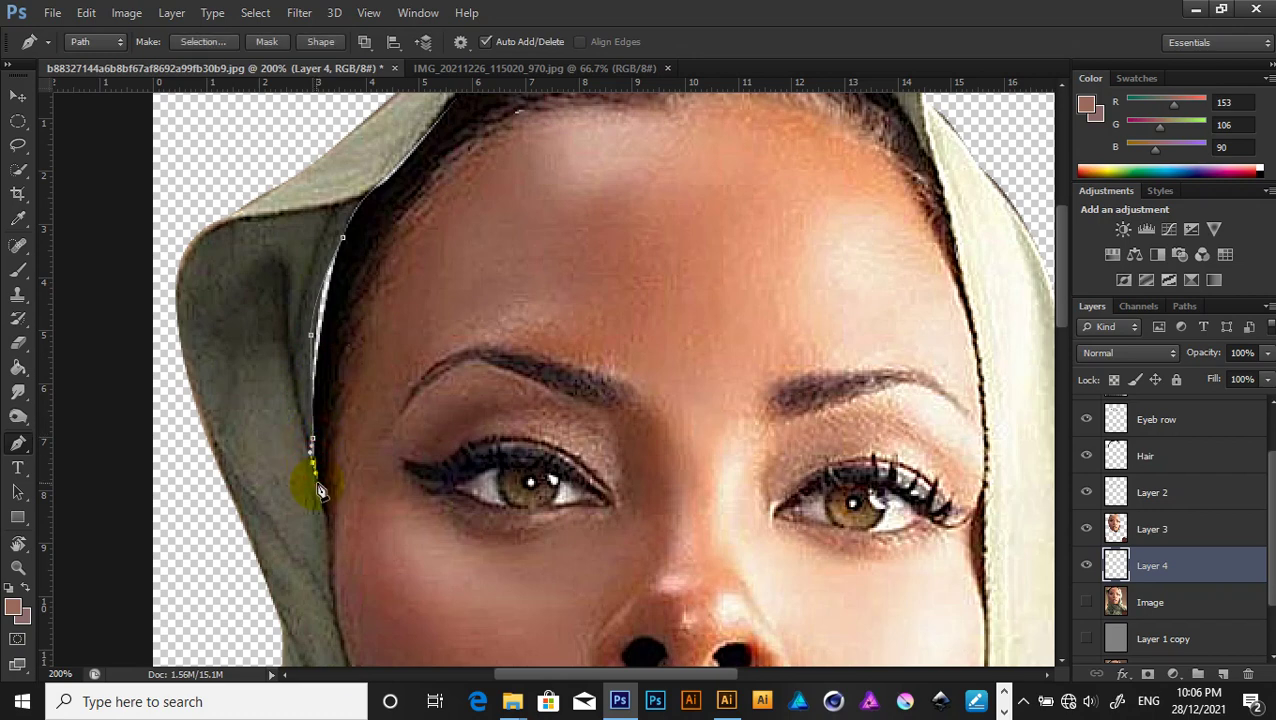
click(321, 382)
click(379, 248)
Curve the path along the hood's top edge, close it, and show Image again.
scroll(385, 252, up, 5)
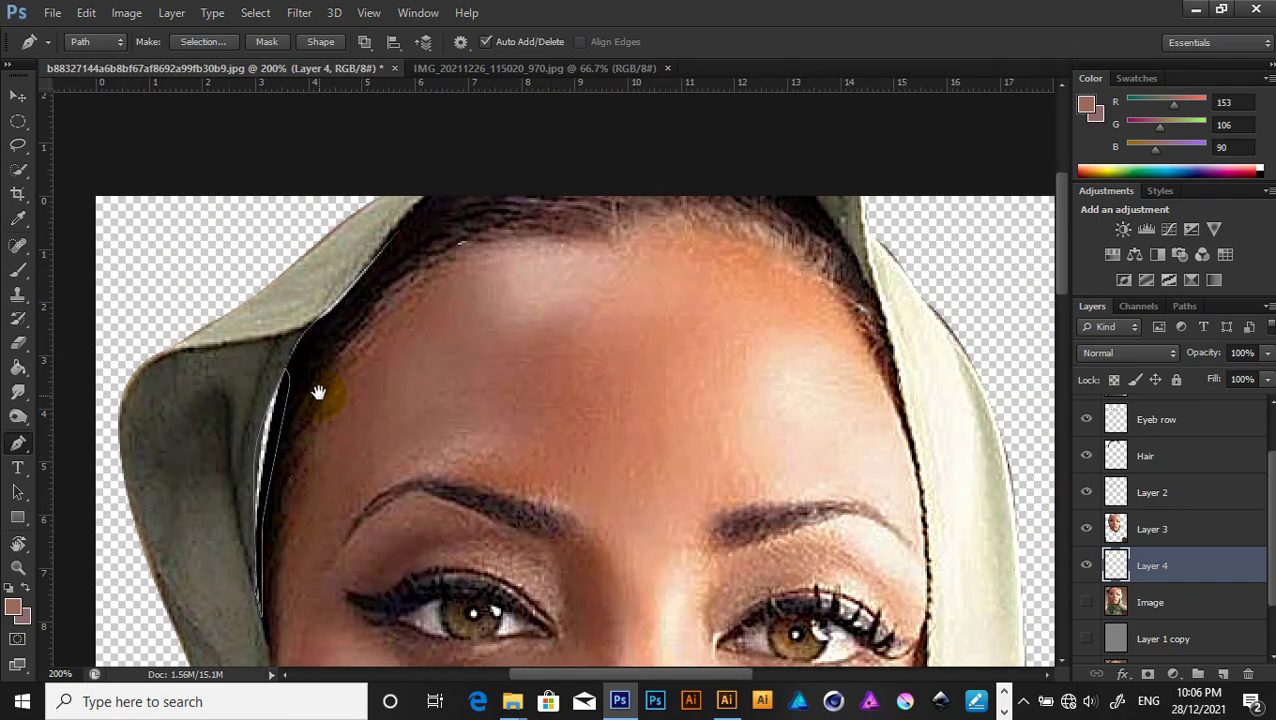
drag(358, 289, 350, 316)
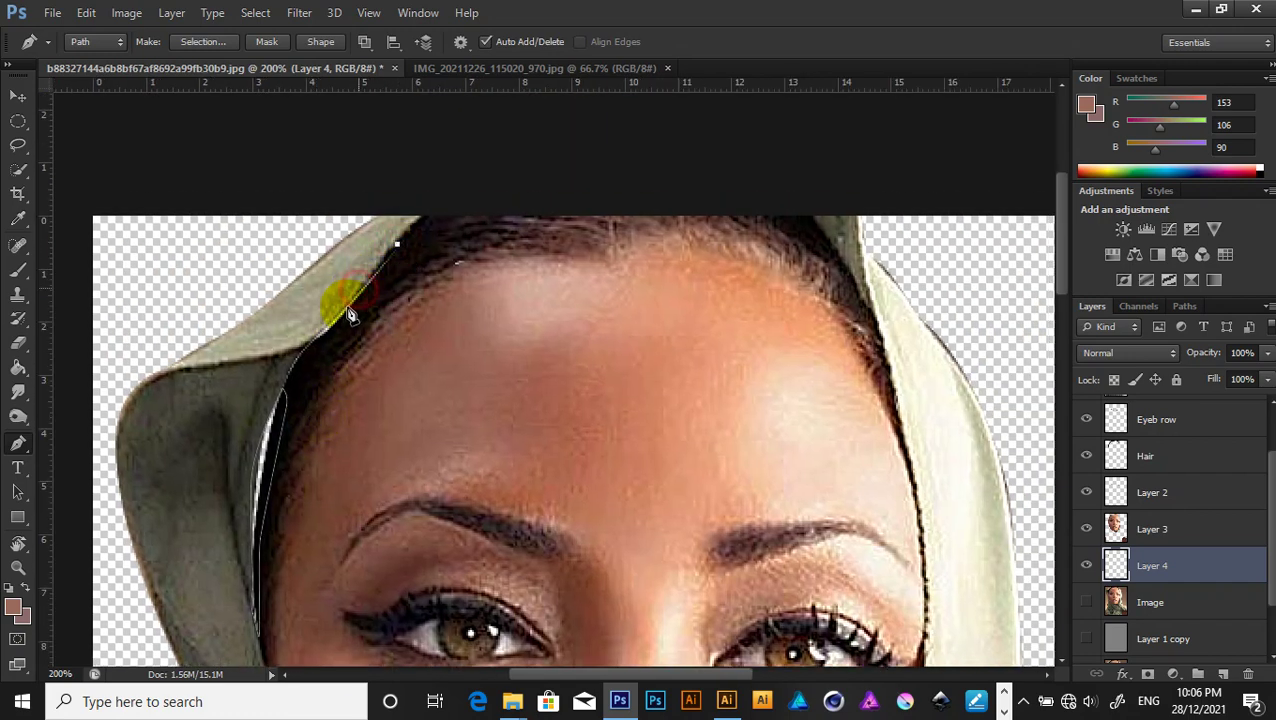
mouse_move(298, 348)
mouse_down()
mouse_move(296, 375)
mouse_move(322, 346)
mouse_up()
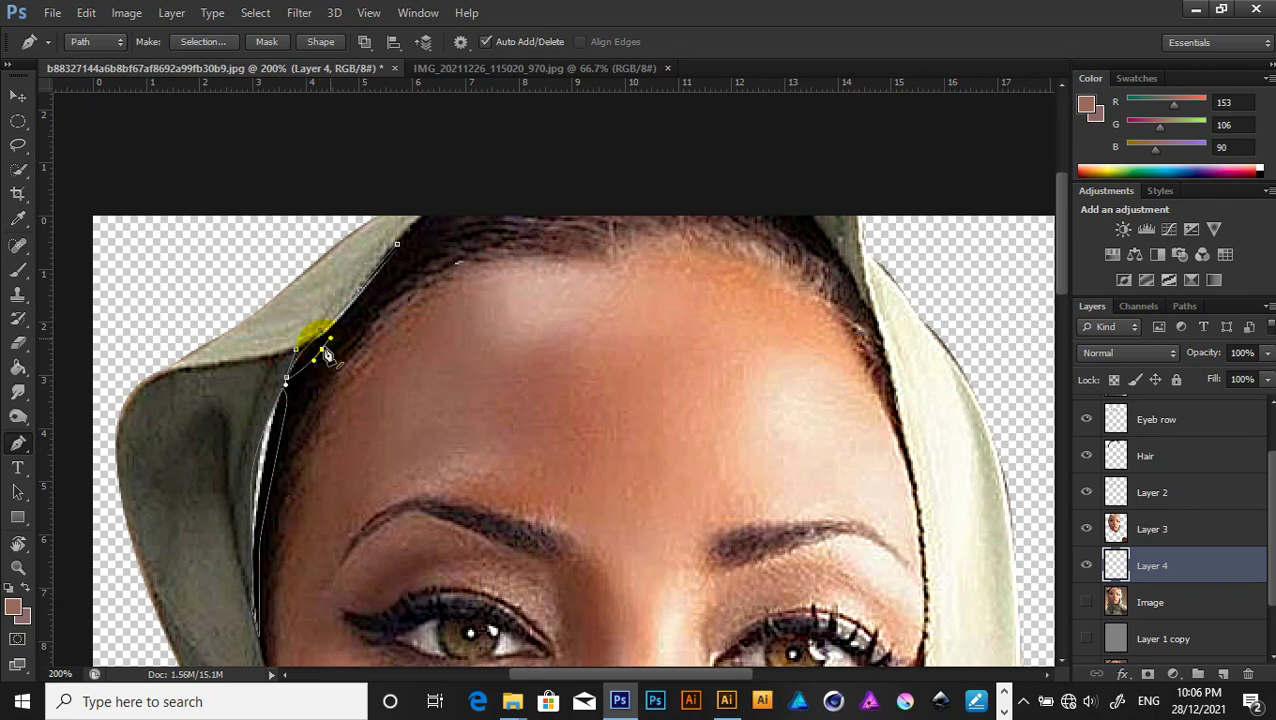
click(373, 289)
mouse_move(397, 245)
mouse_down()
mouse_move(403, 256)
mouse_move(396, 240)
mouse_up()
click(1087, 604)
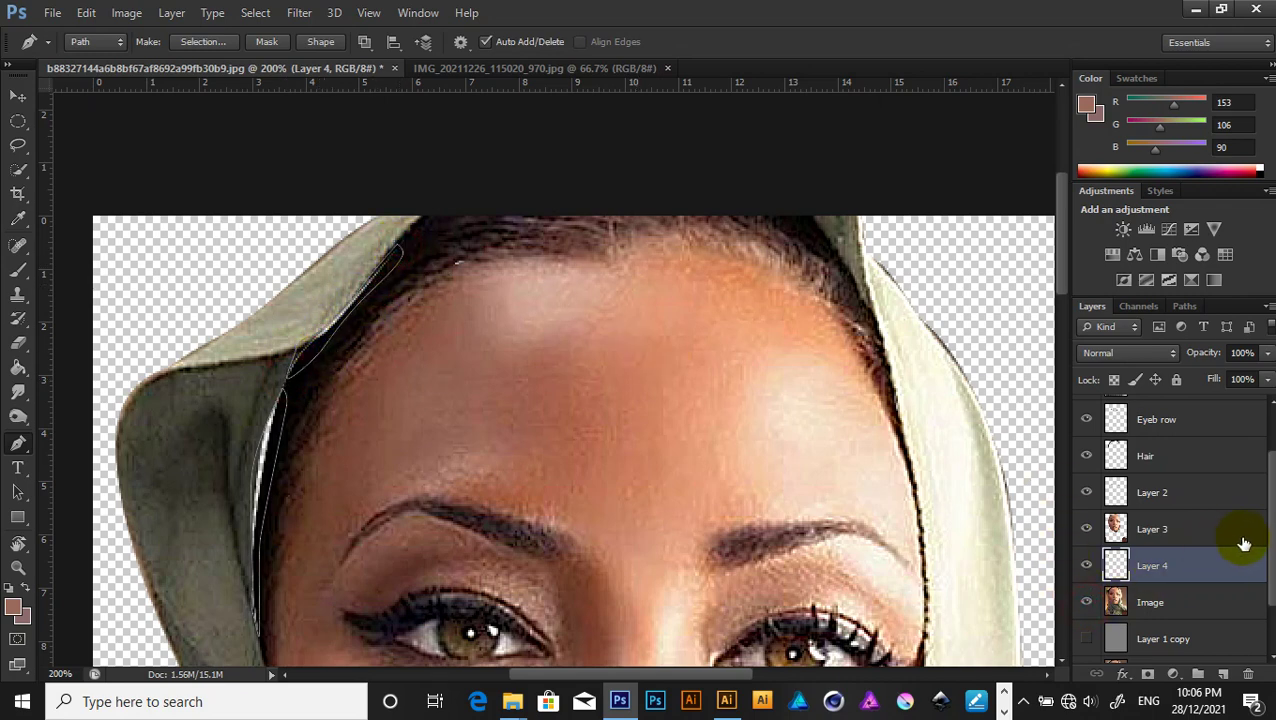
scroll(1266, 530, down, 1)
scroll(1266, 545, down, 1)
Turn the hood-edge path into a 0-feather selection on Image and copy it to a new layer.
click(1174, 540)
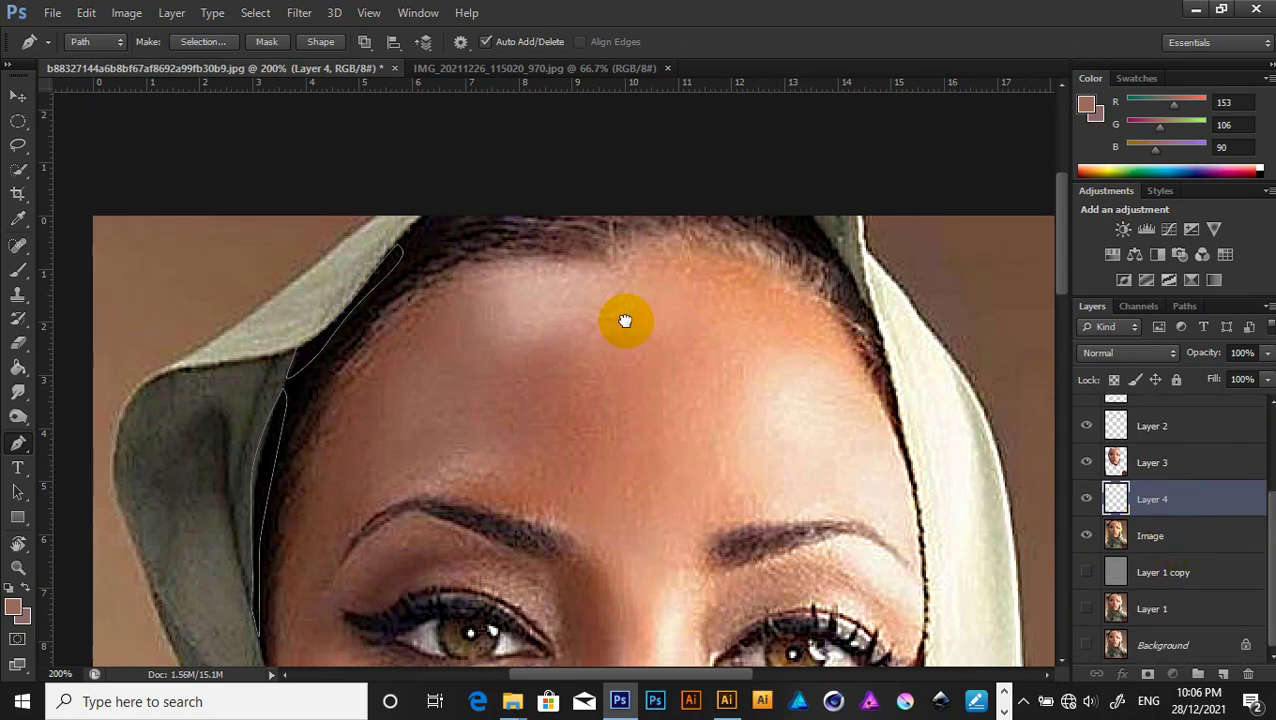
right_click(624, 319)
click(683, 337)
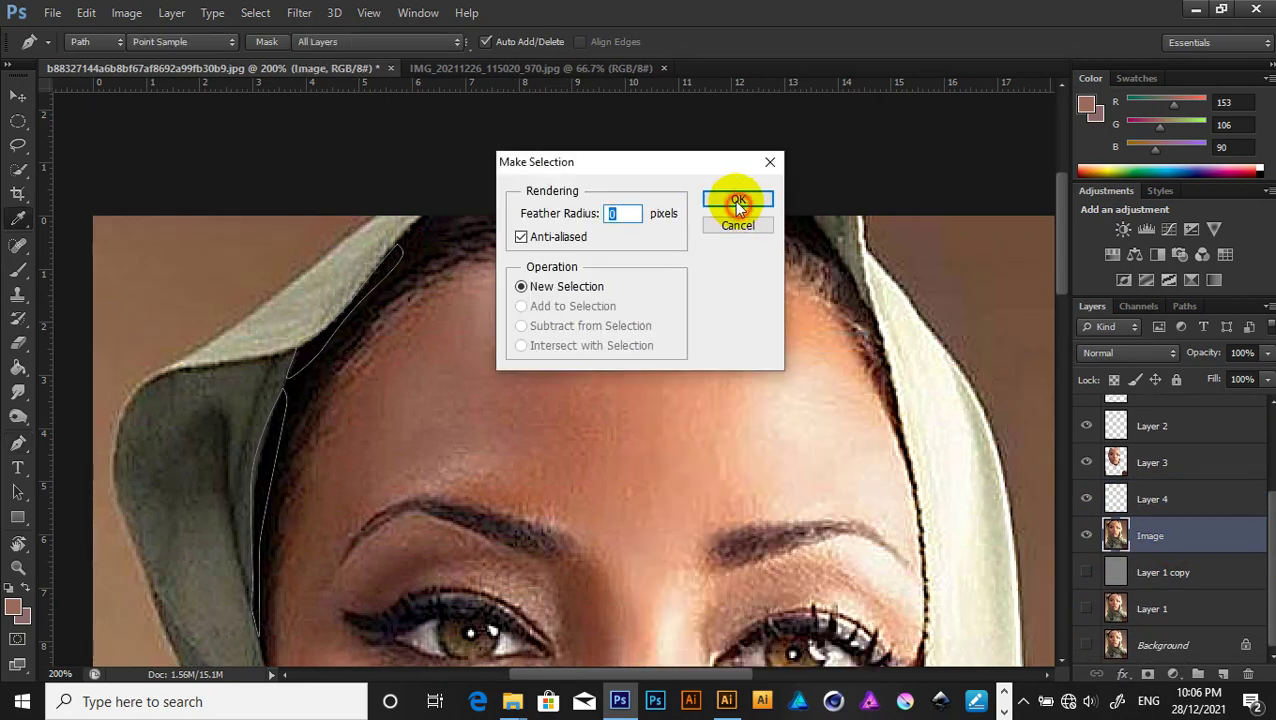
key(Return)
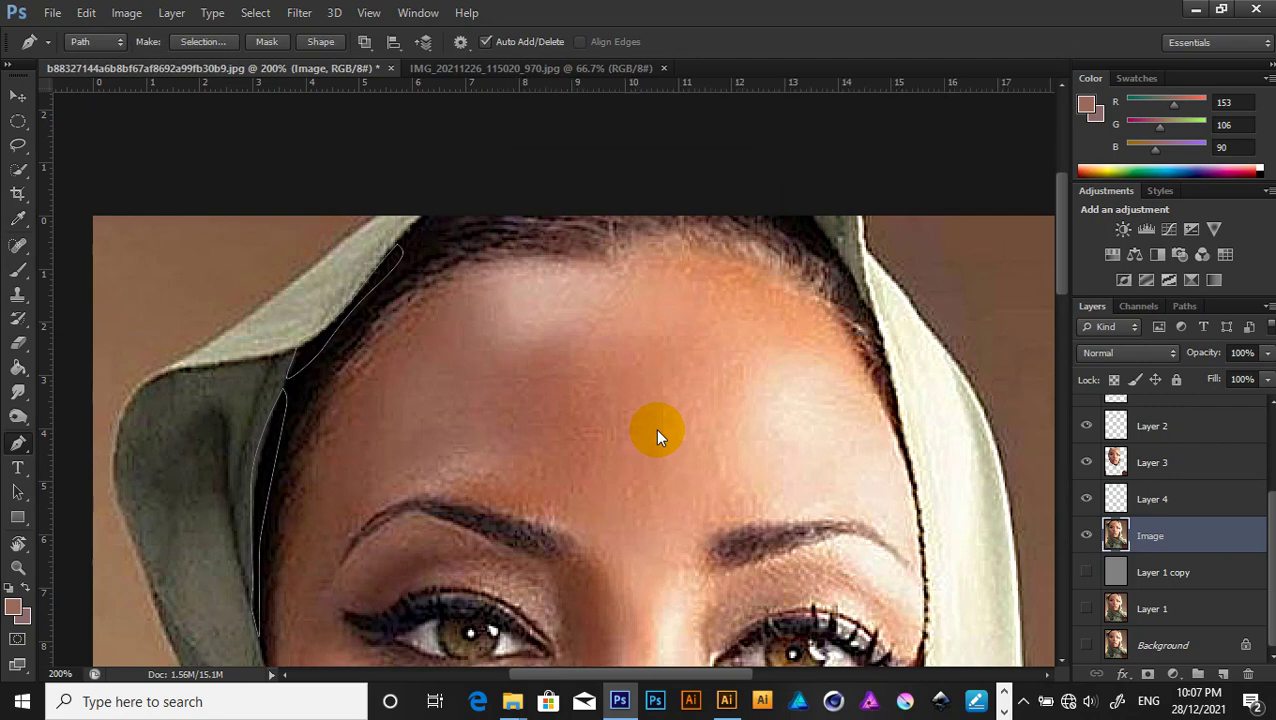
key(ctrl+j)
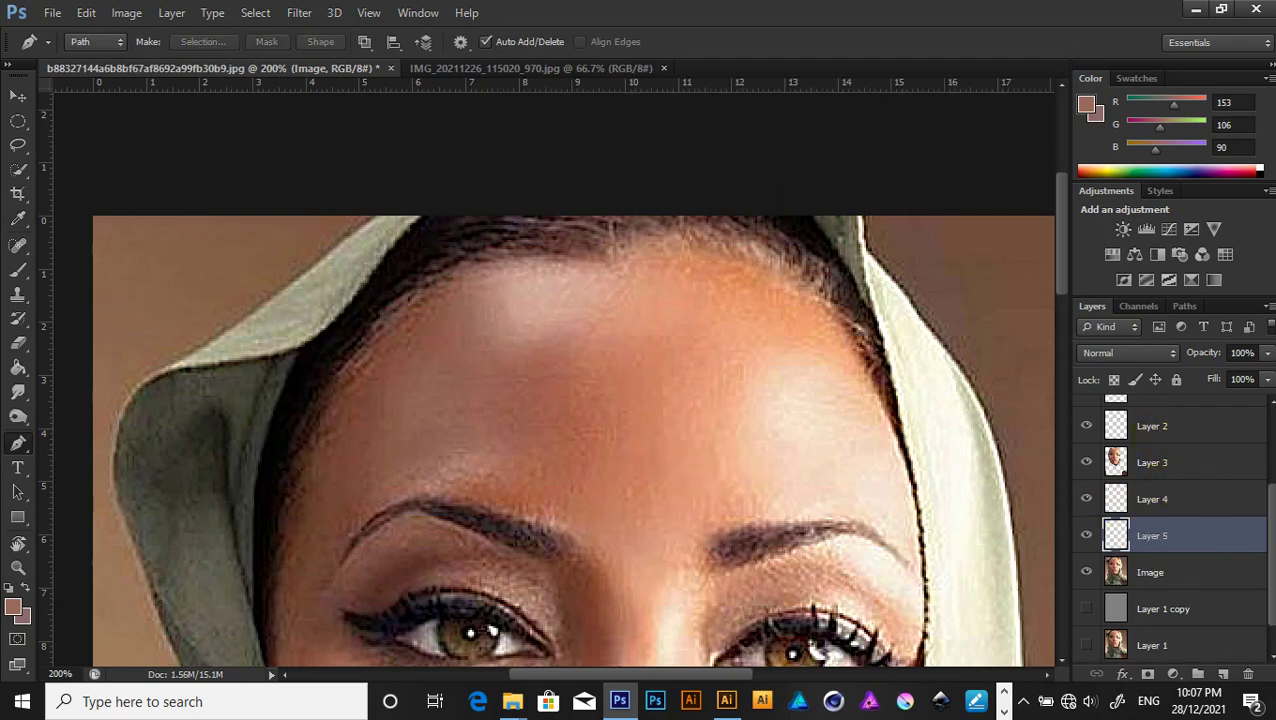
Merge the strip into the Hair layer, hide Image, zoom out, and bring up Bandicam.
scroll(1220, 497, up, 2)
ctrl+click(1162, 451)
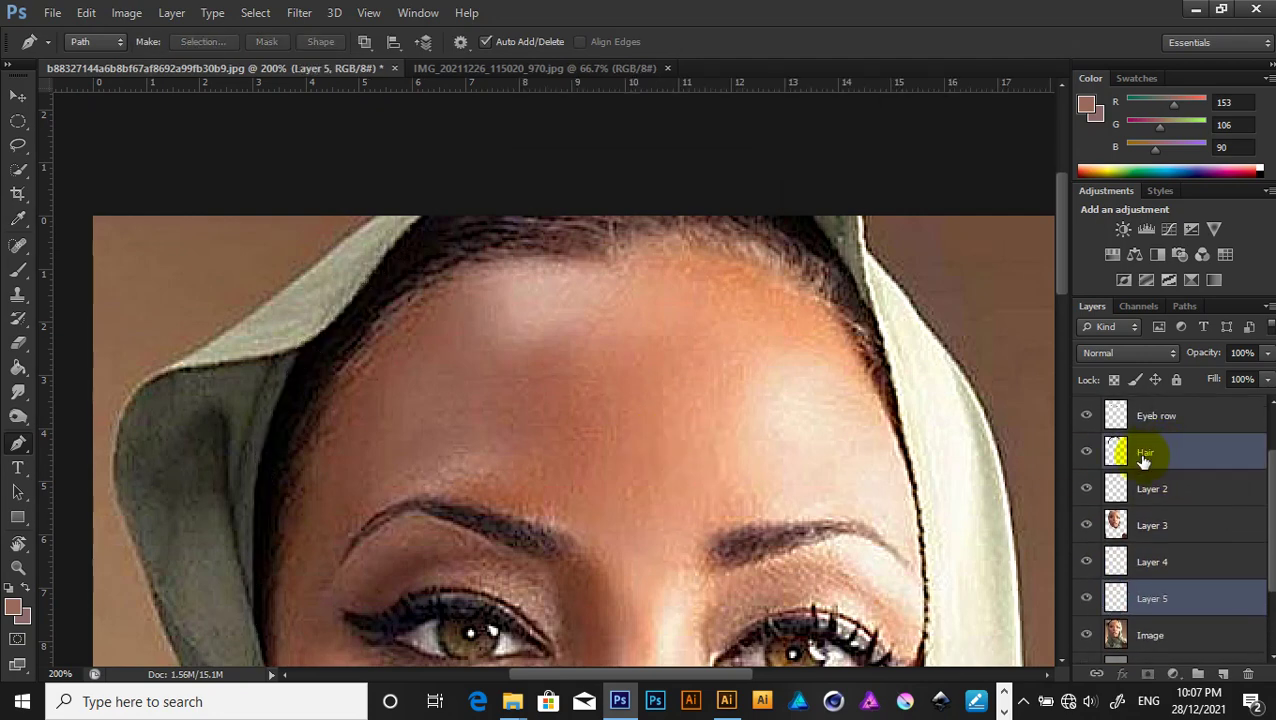
key(ctrl+e)
drag(1270, 508, 1180, 548)
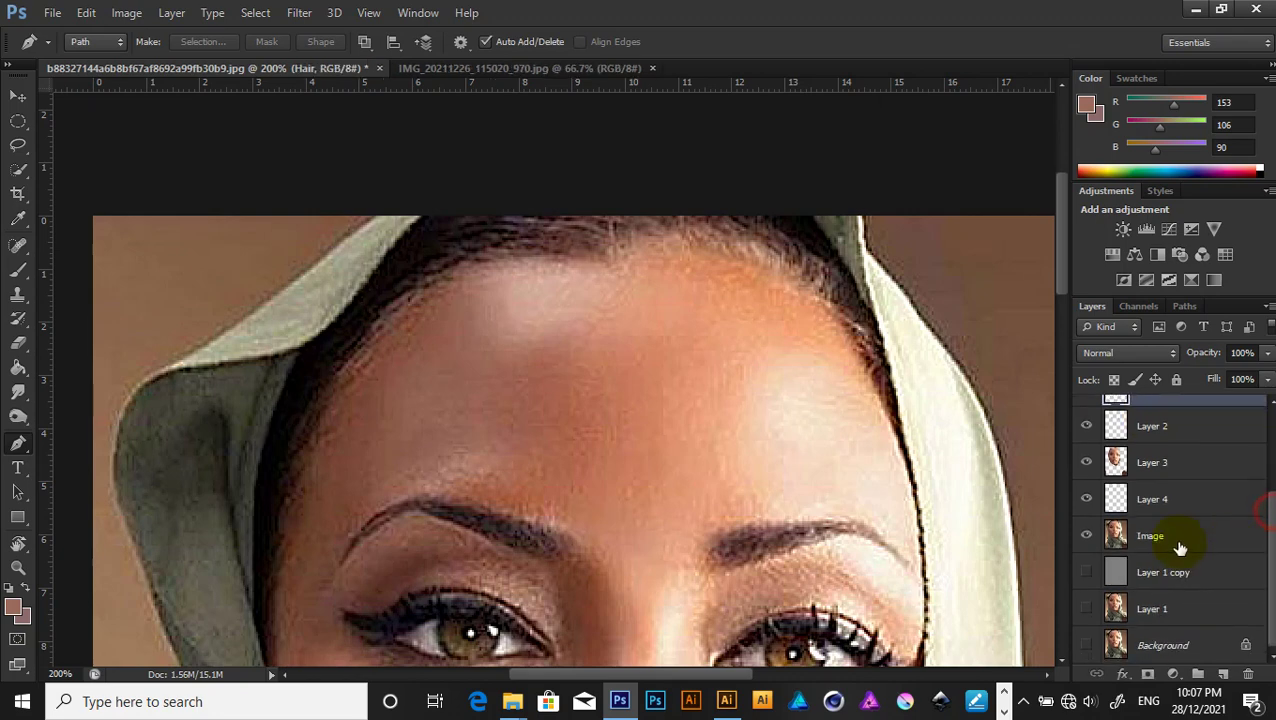
click(1086, 536)
key(ctrl+minus)
key(ctrl+minus)
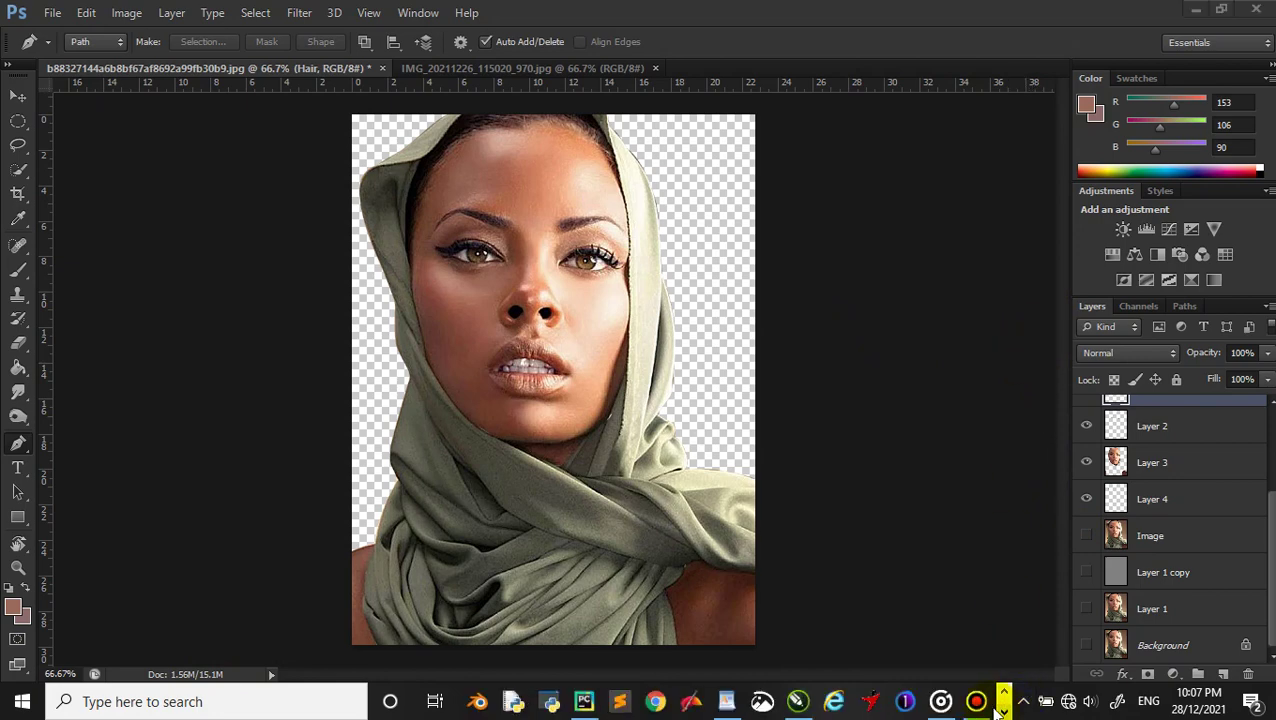
click(976, 701)
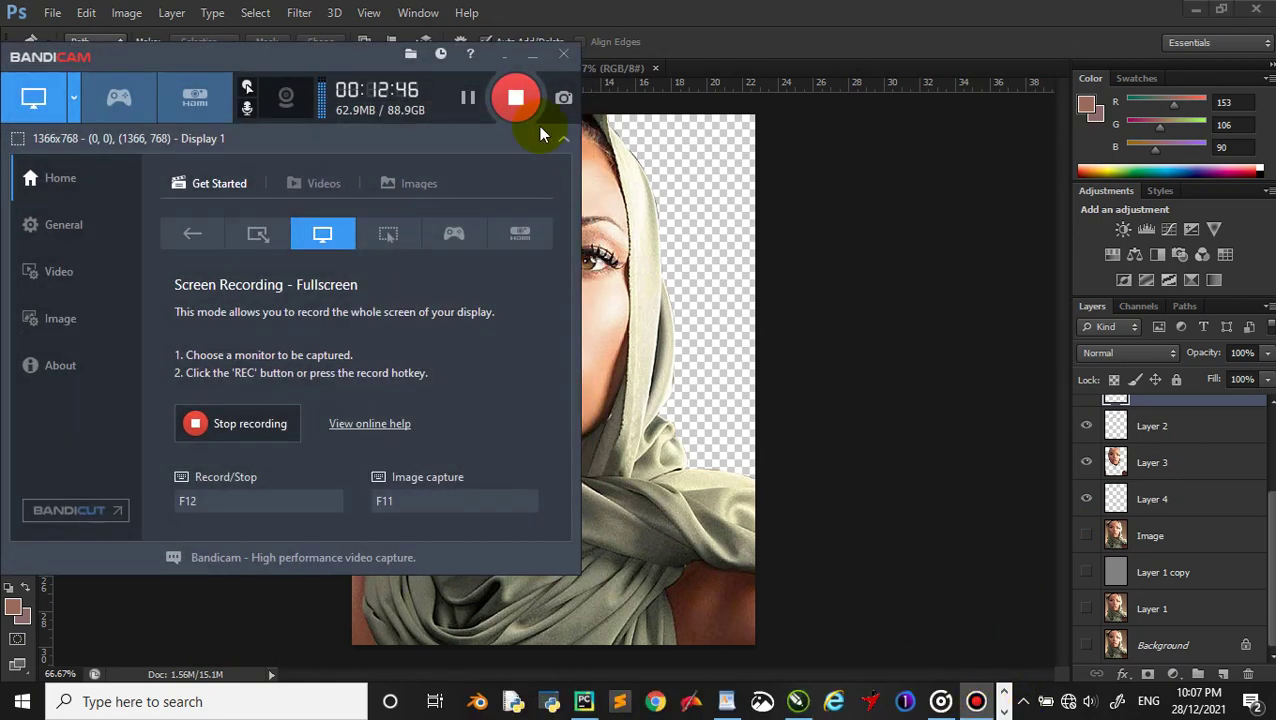